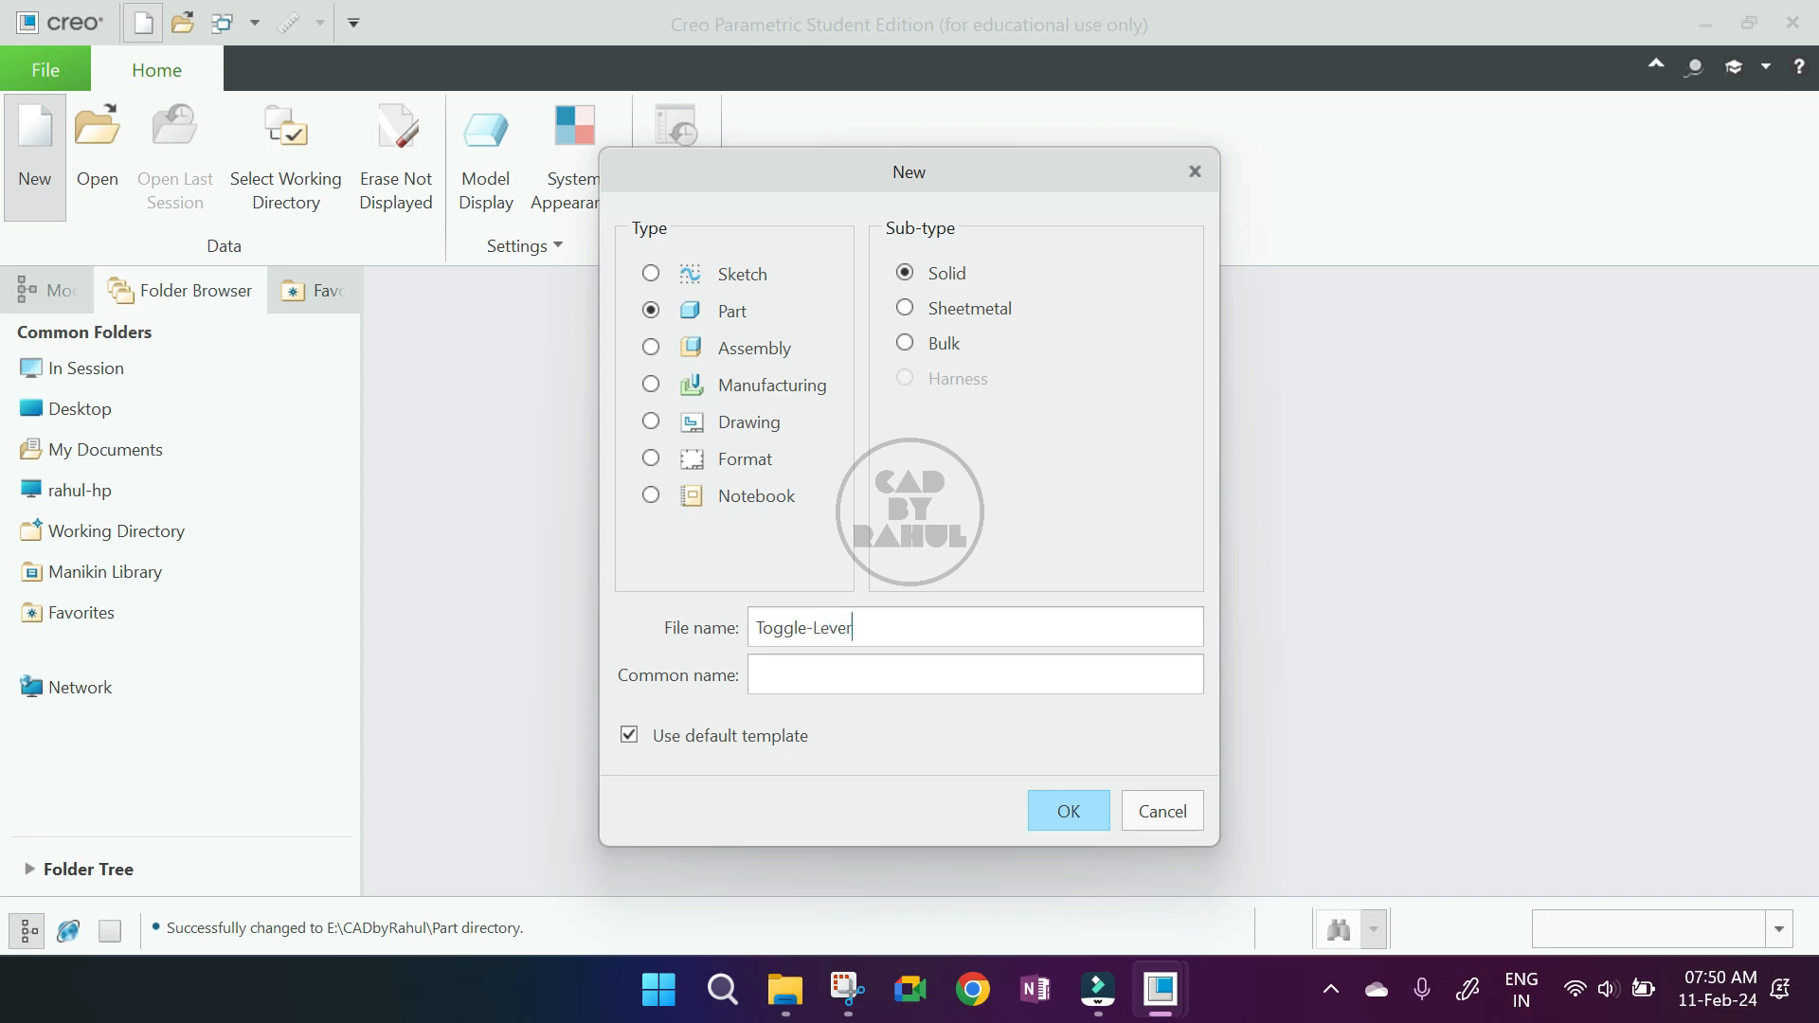
- Create the Toggle-Lever solid part from the mmns_part_solid template instead of the default template
left_click(628, 736)
left_click(1043, 819)
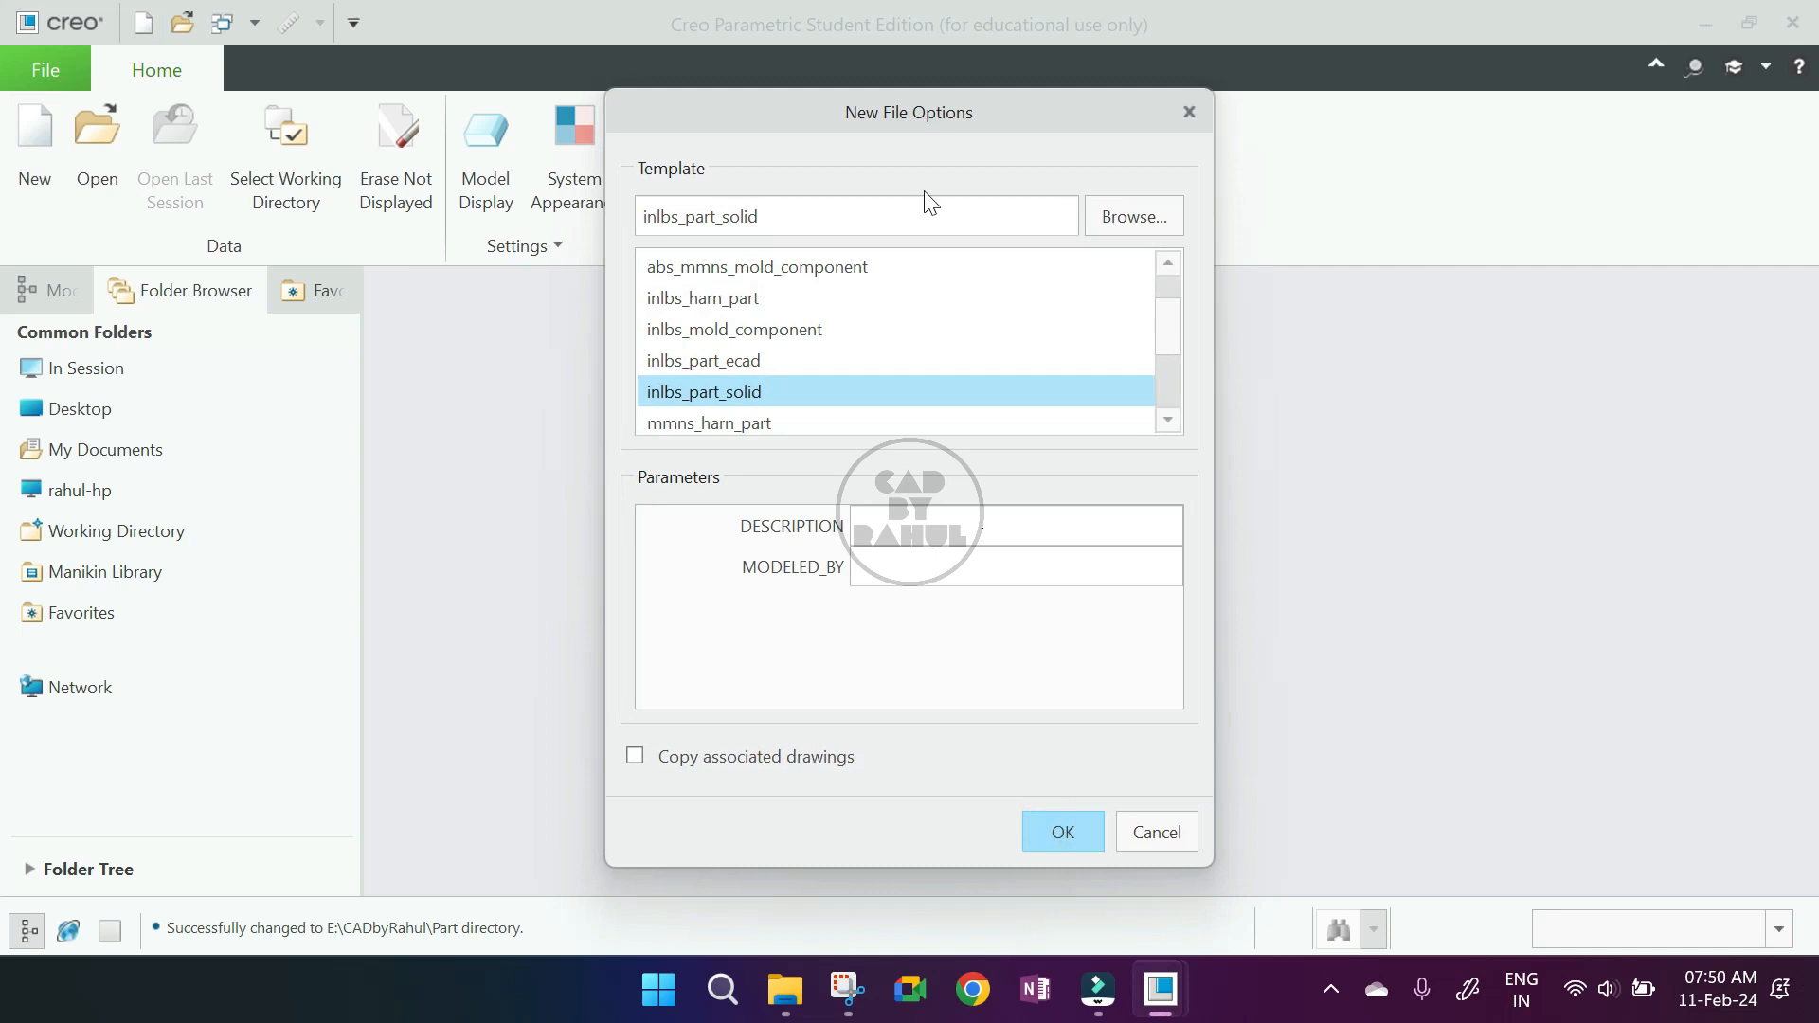
scroll(701, 350, "down", 2)
left_click(687, 294)
left_click(717, 332)
left_click(1059, 831)
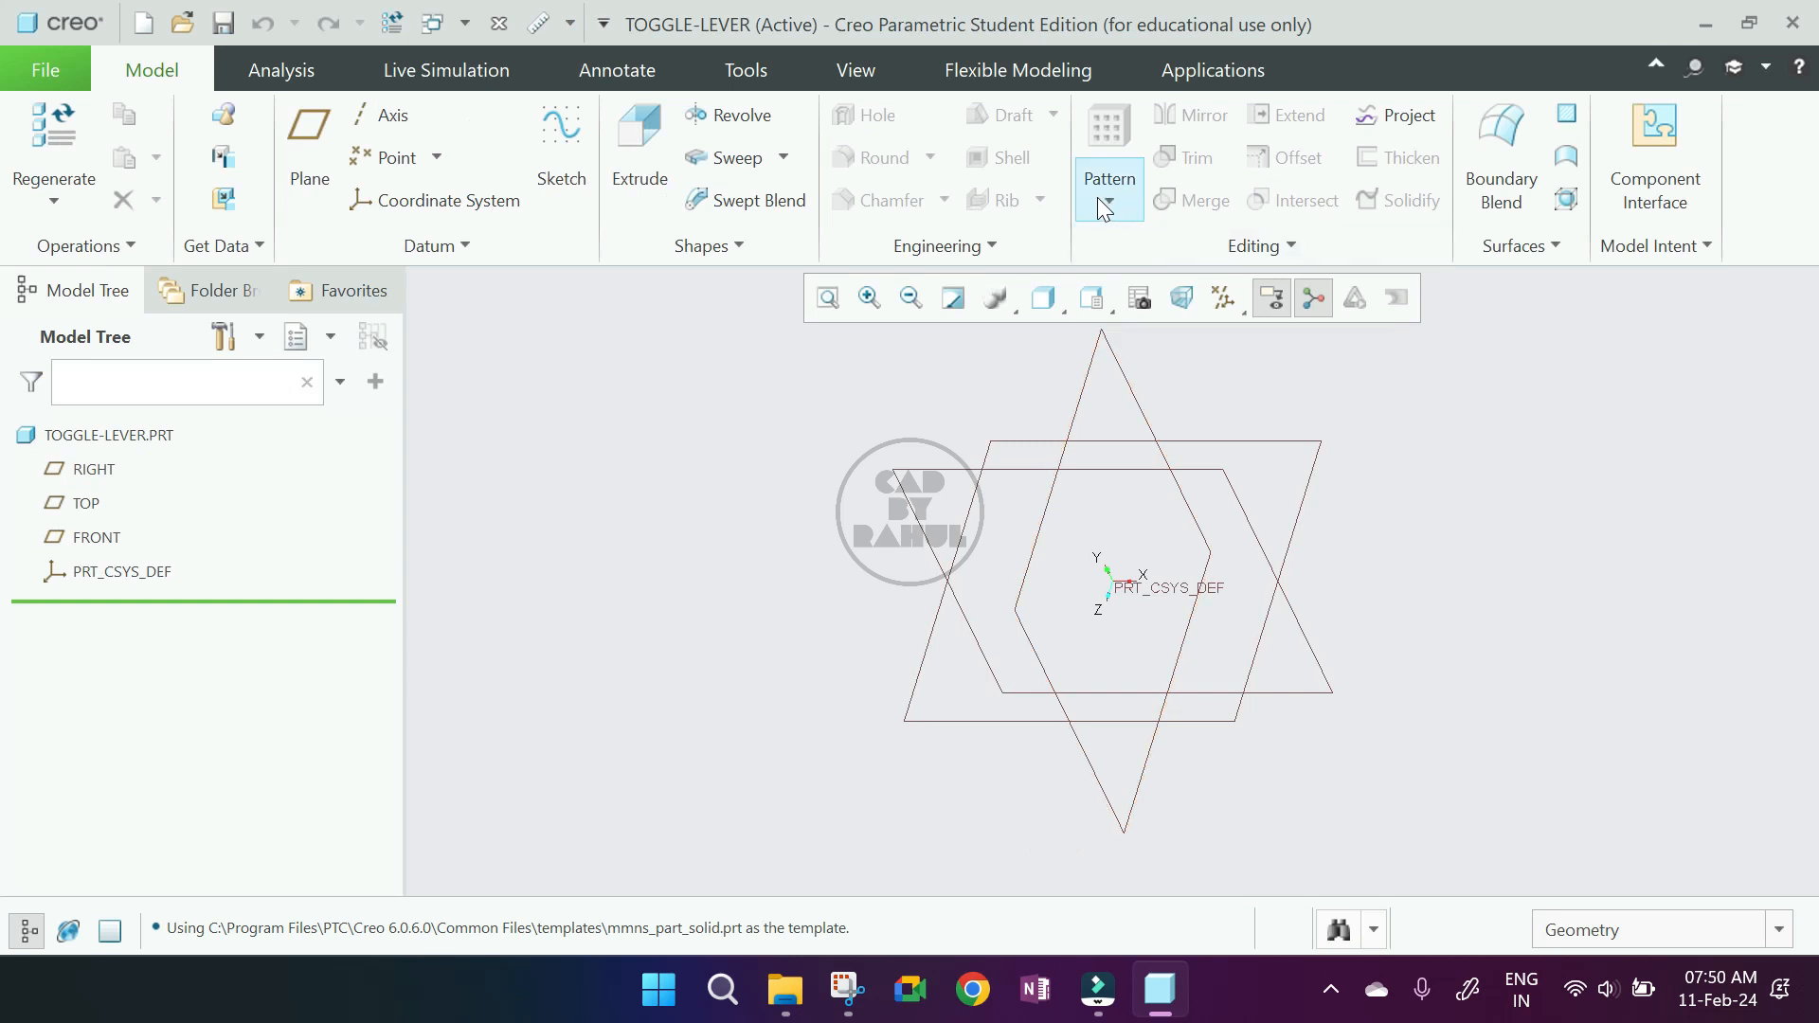
- Switch to Snipping Tool, mark the front, right and top view directions as F, R and T on the drawing, and return to Creo
left_click(849, 986)
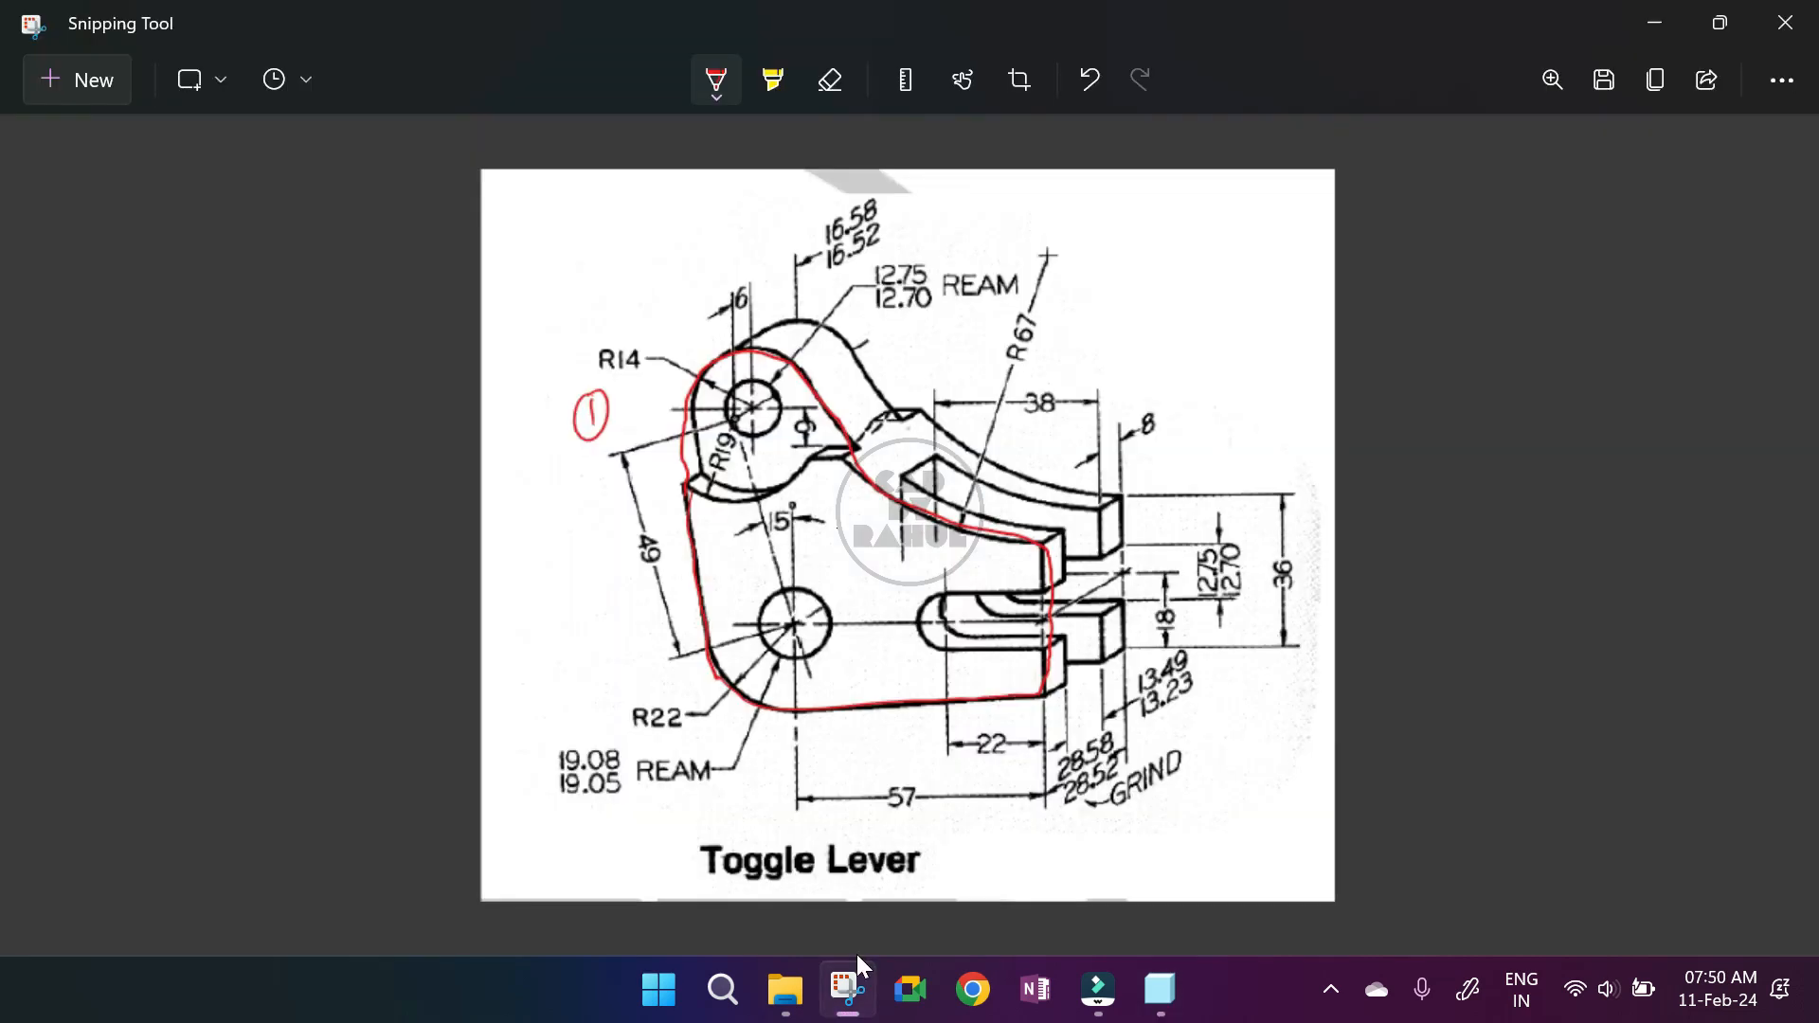
mouse_move(537, 853)
left_mouse_down()
mouse_move(604, 806)
mouse_move(594, 840)
mouse_move(636, 819)
left_mouse_up()
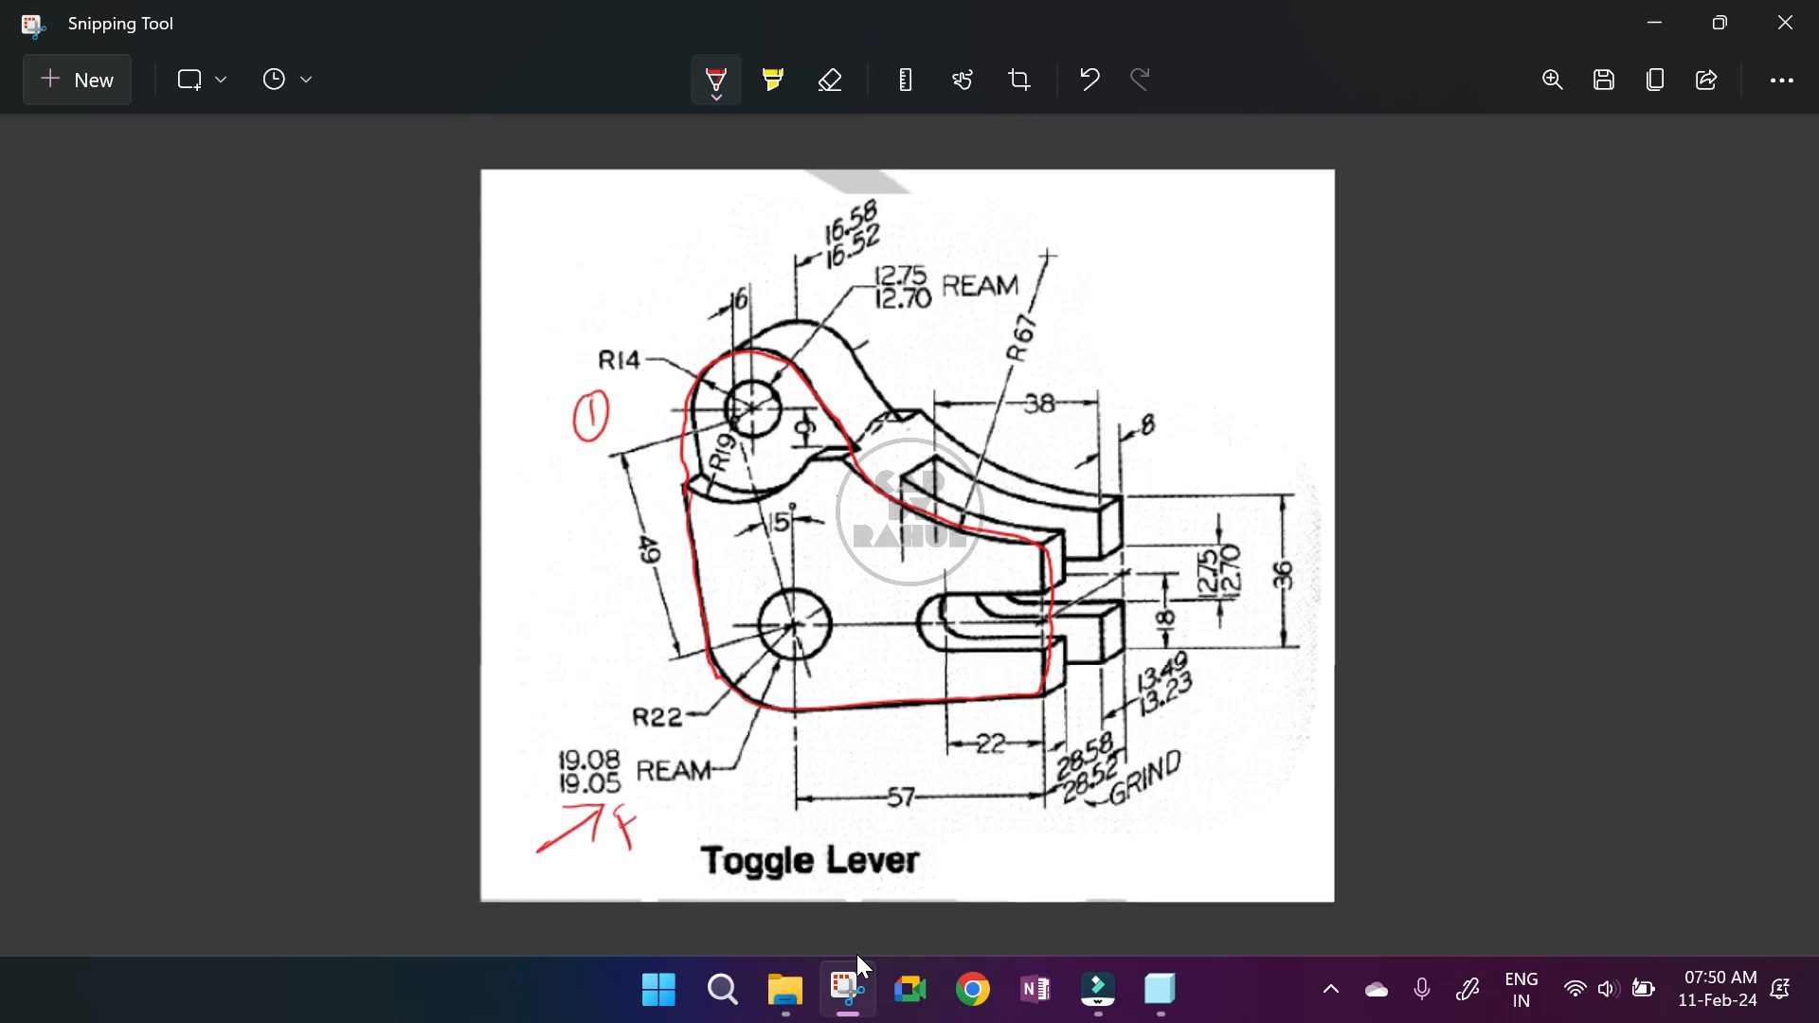
mouse_move(1239, 675)
left_mouse_down()
mouse_move(1310, 680)
mouse_move(1268, 684)
mouse_move(1266, 735)
left_mouse_up()
left_click_drag(1272, 696, 1306, 736)
mouse_move(962, 189)
left_mouse_down()
mouse_move(962, 238)
mouse_move(1036, 191)
left_mouse_up()
left_click_drag(1017, 197, 1014, 227)
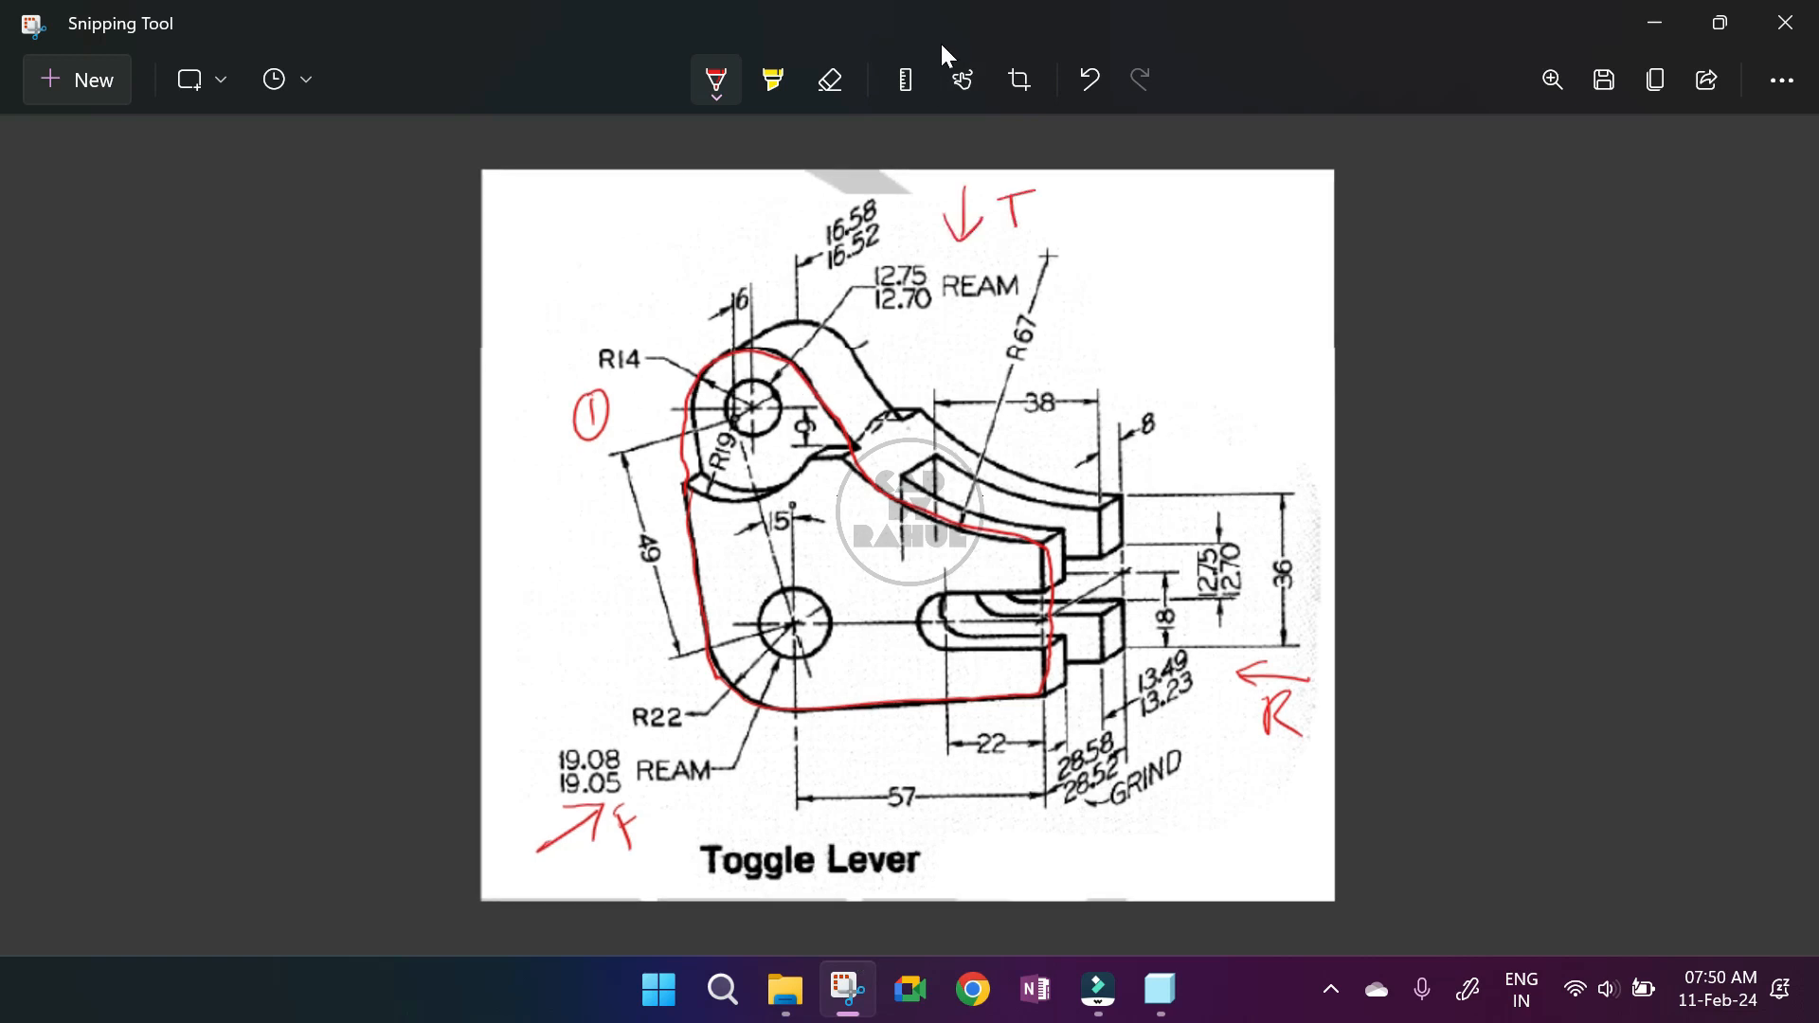
left_click(1655, 21)
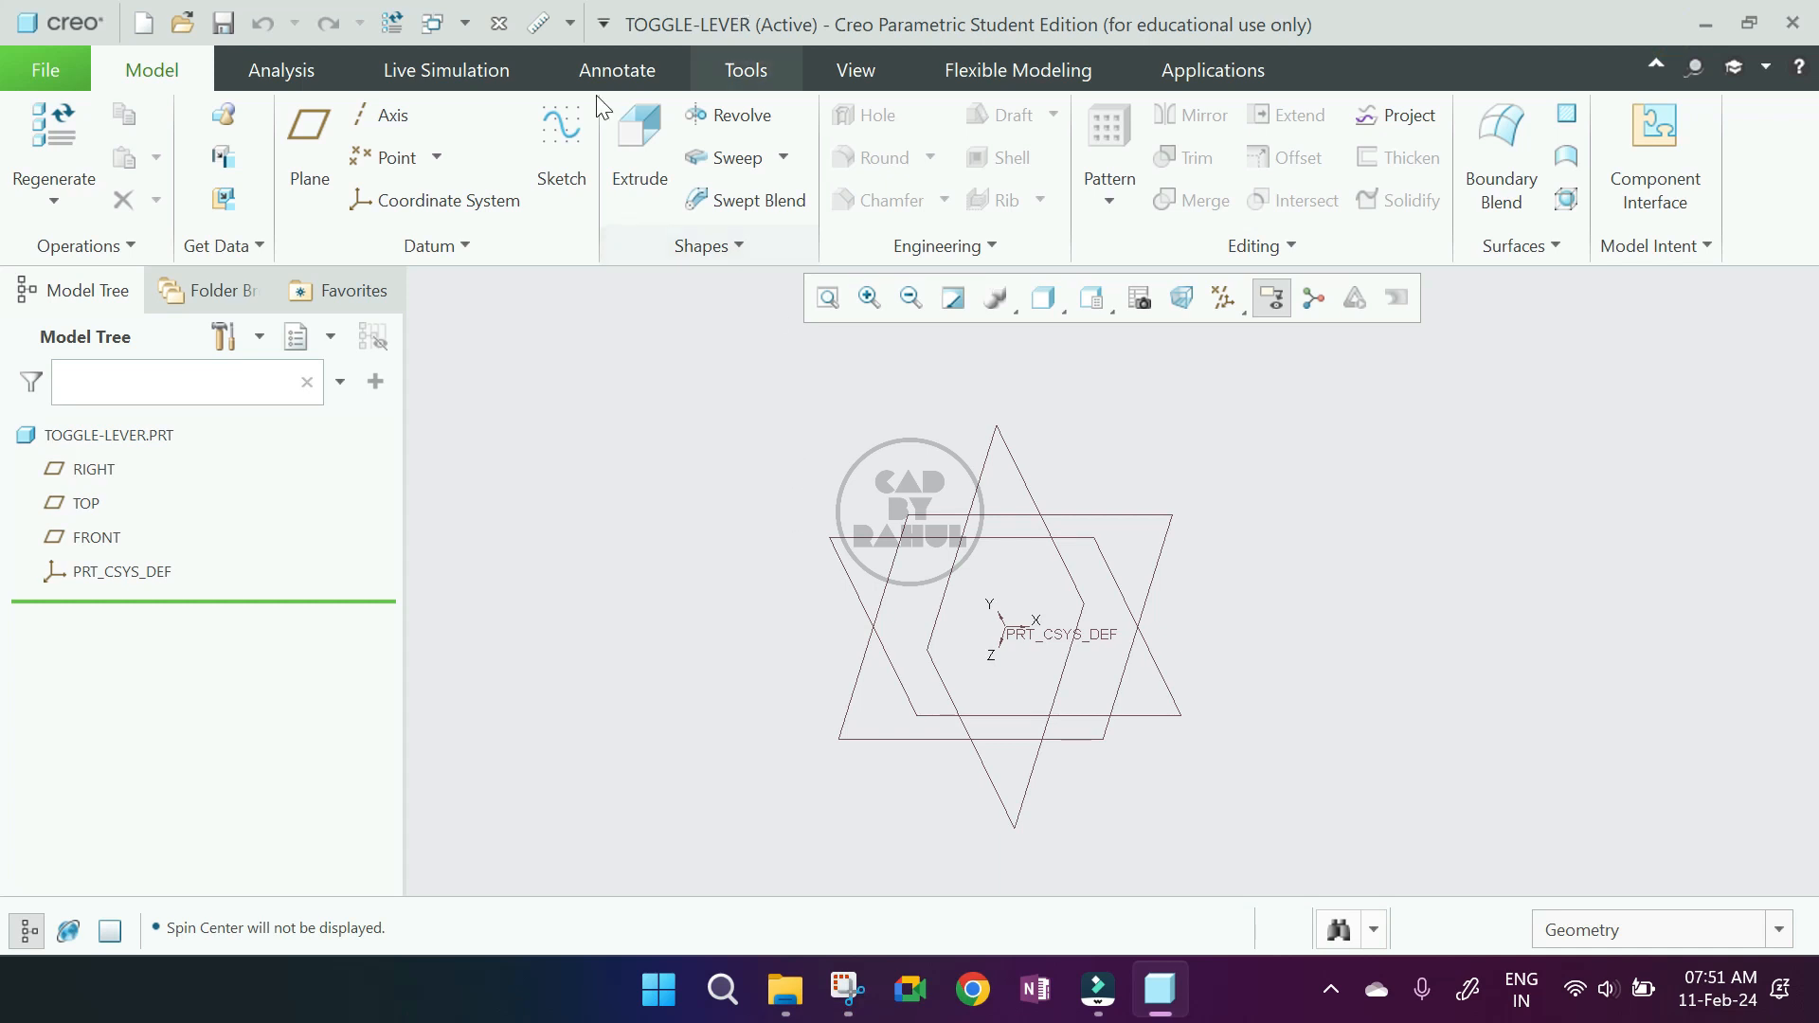
- Start an Extrude sketch on the FRONT datum plane and orient the view parallel to the screen, keeping the default sketch orientation
left_click(640, 157)
left_click(106, 537)
left_click(1220, 298)
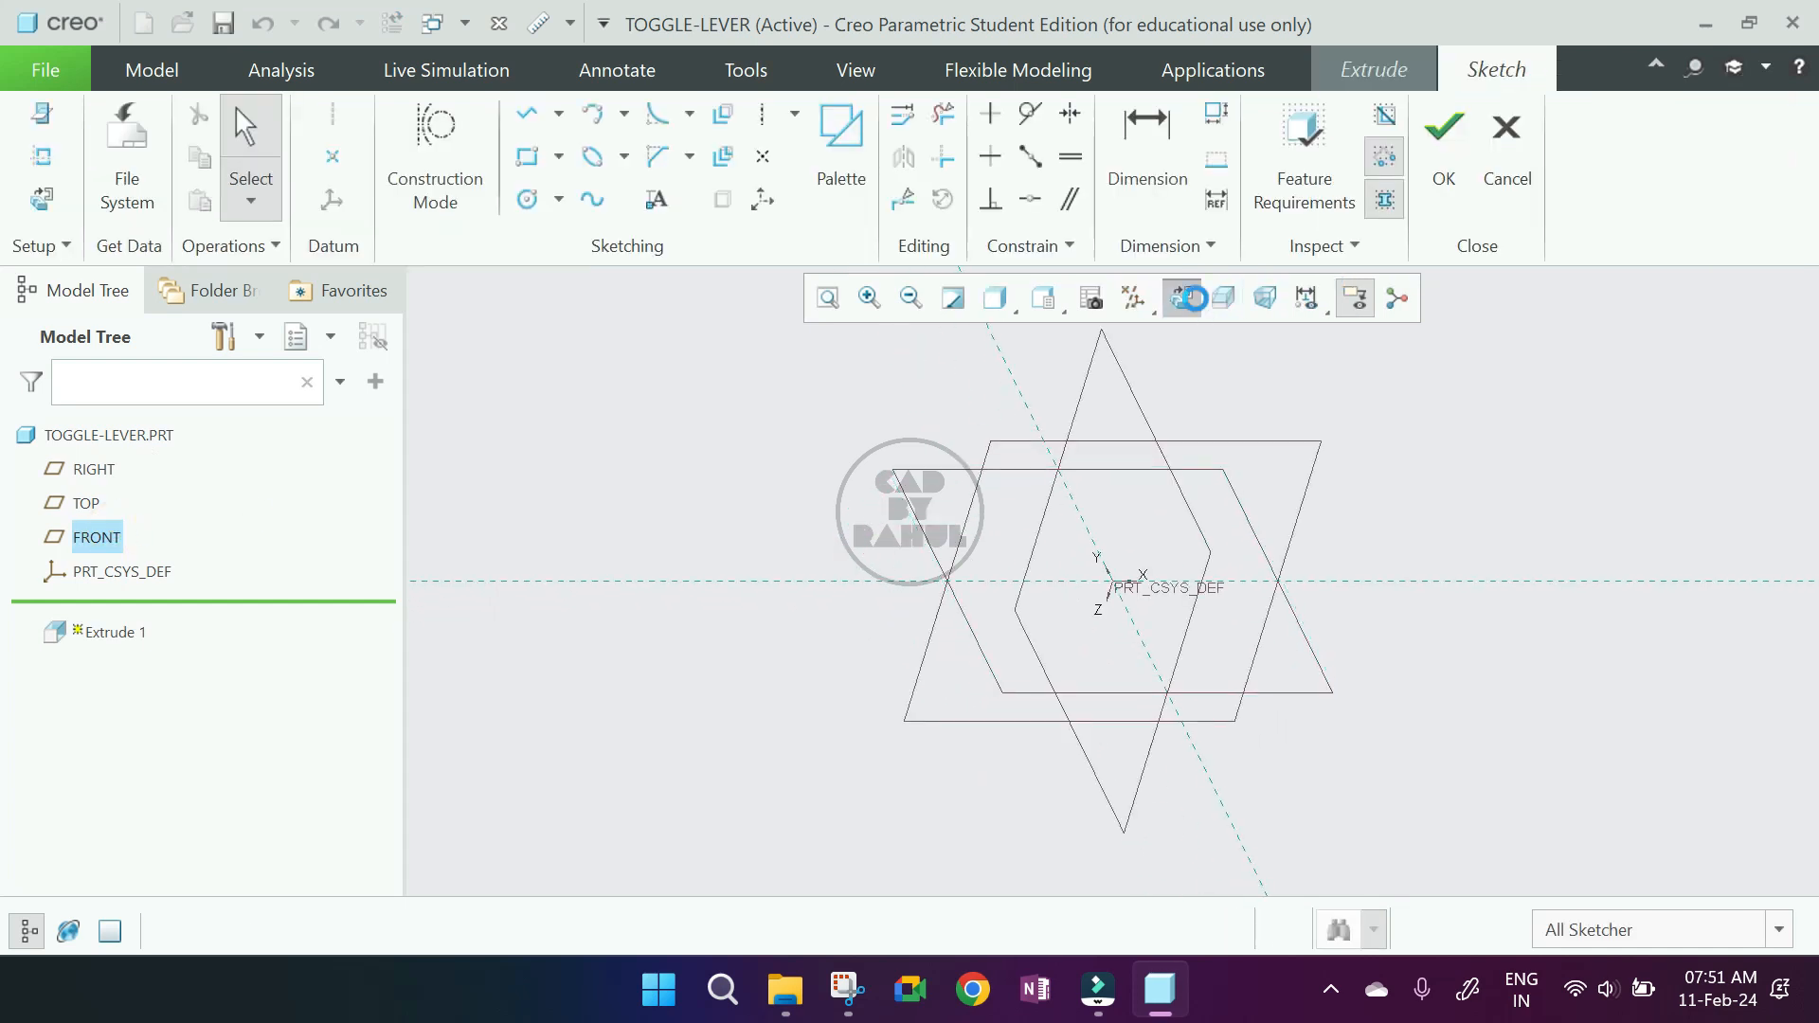
left_click(41, 132)
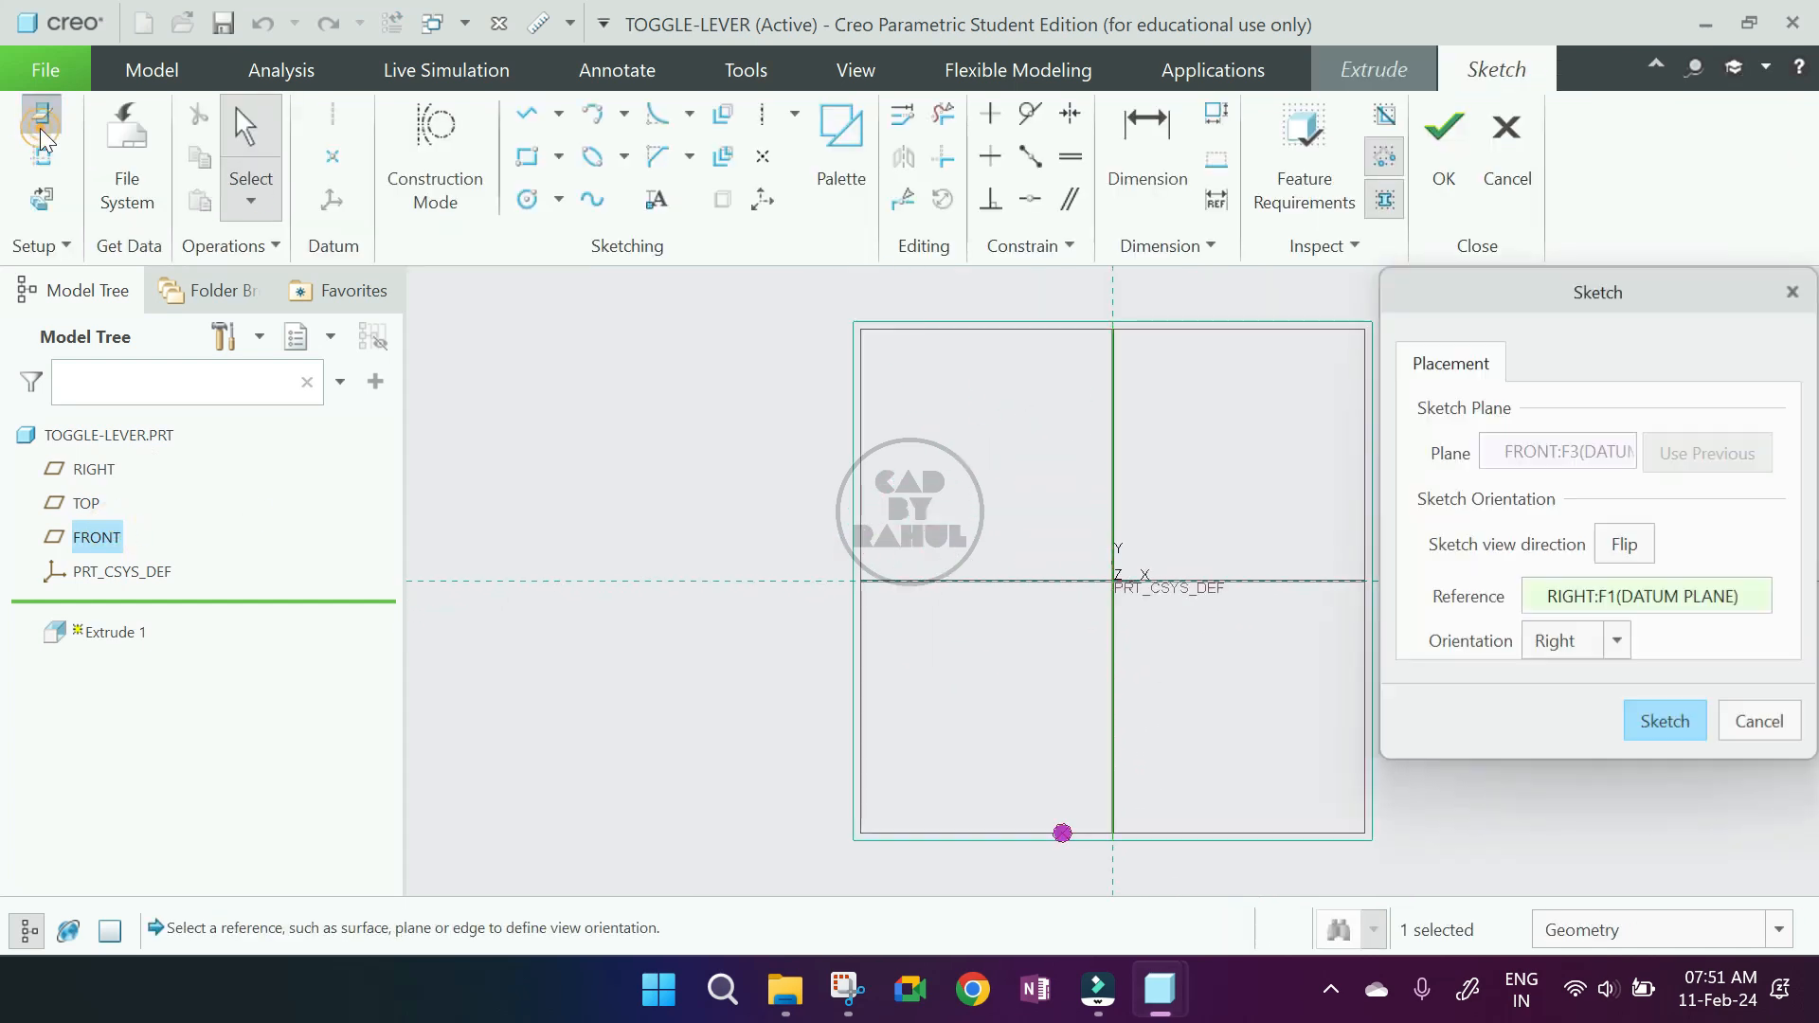
left_click(1757, 720)
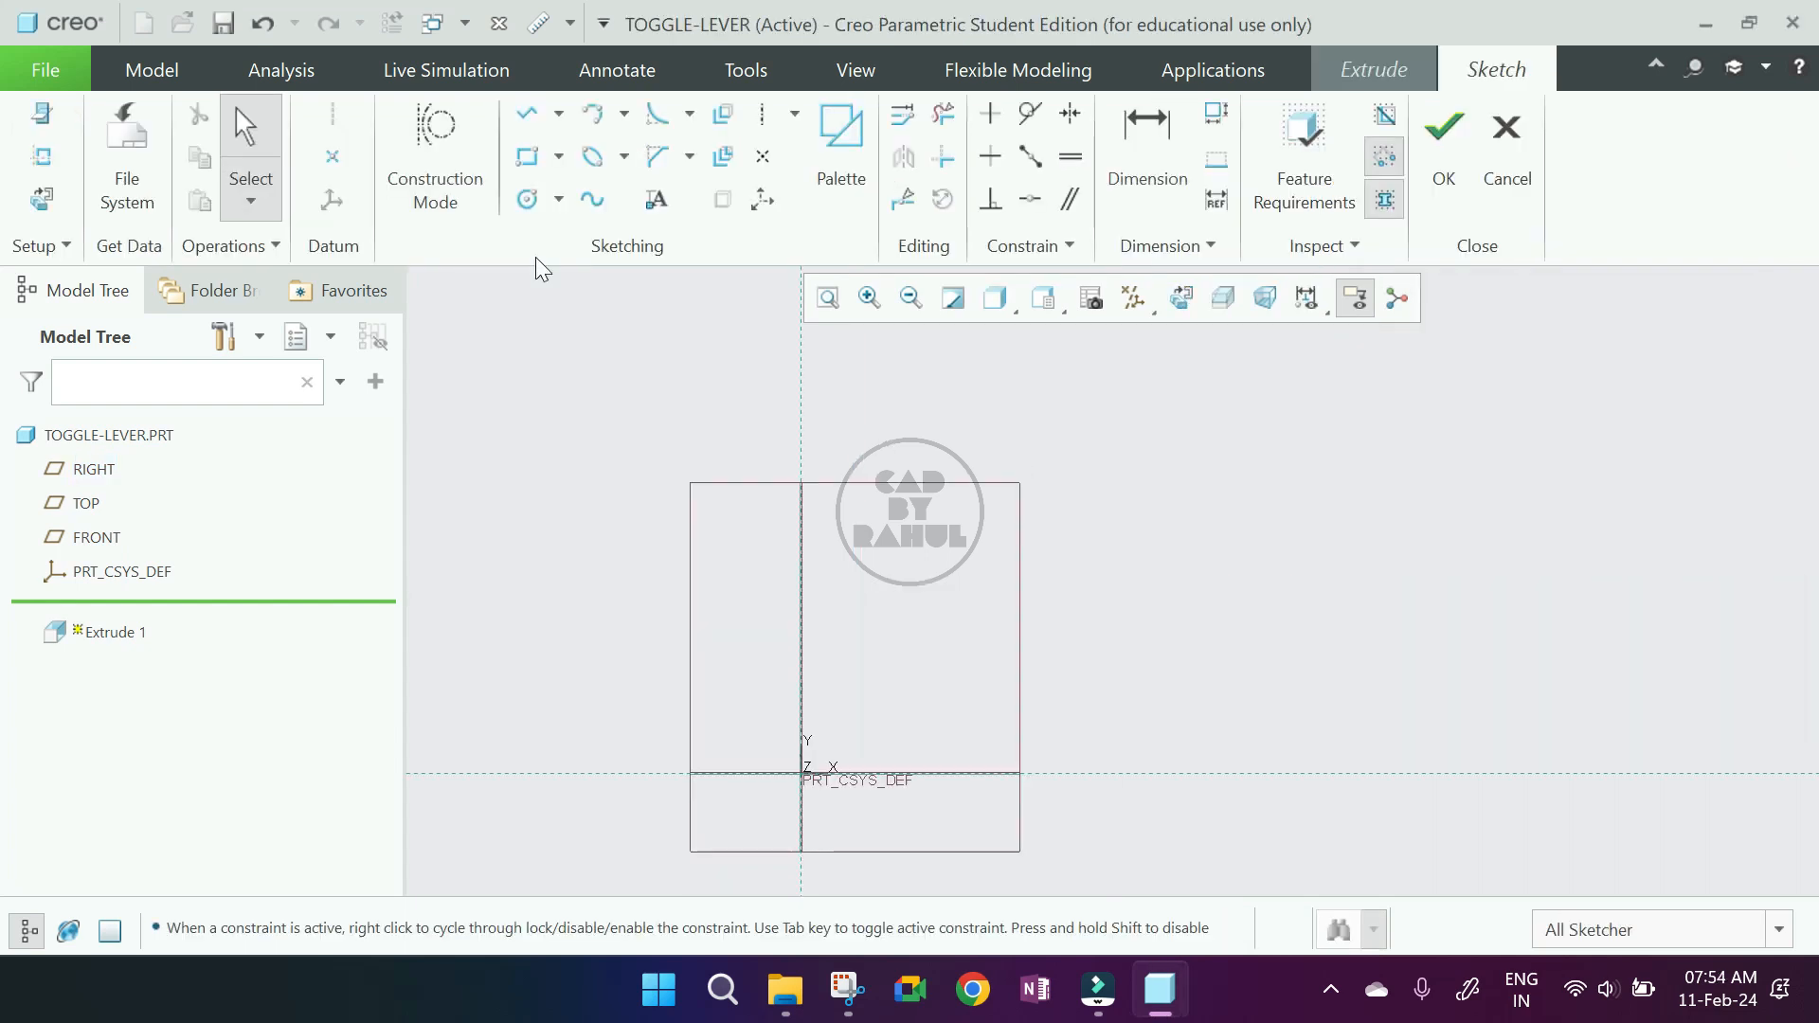
- Sketch a circle about 57 mm in diameter, centred on the vertical reference above the origin and passing through the origin
left_click(527, 199)
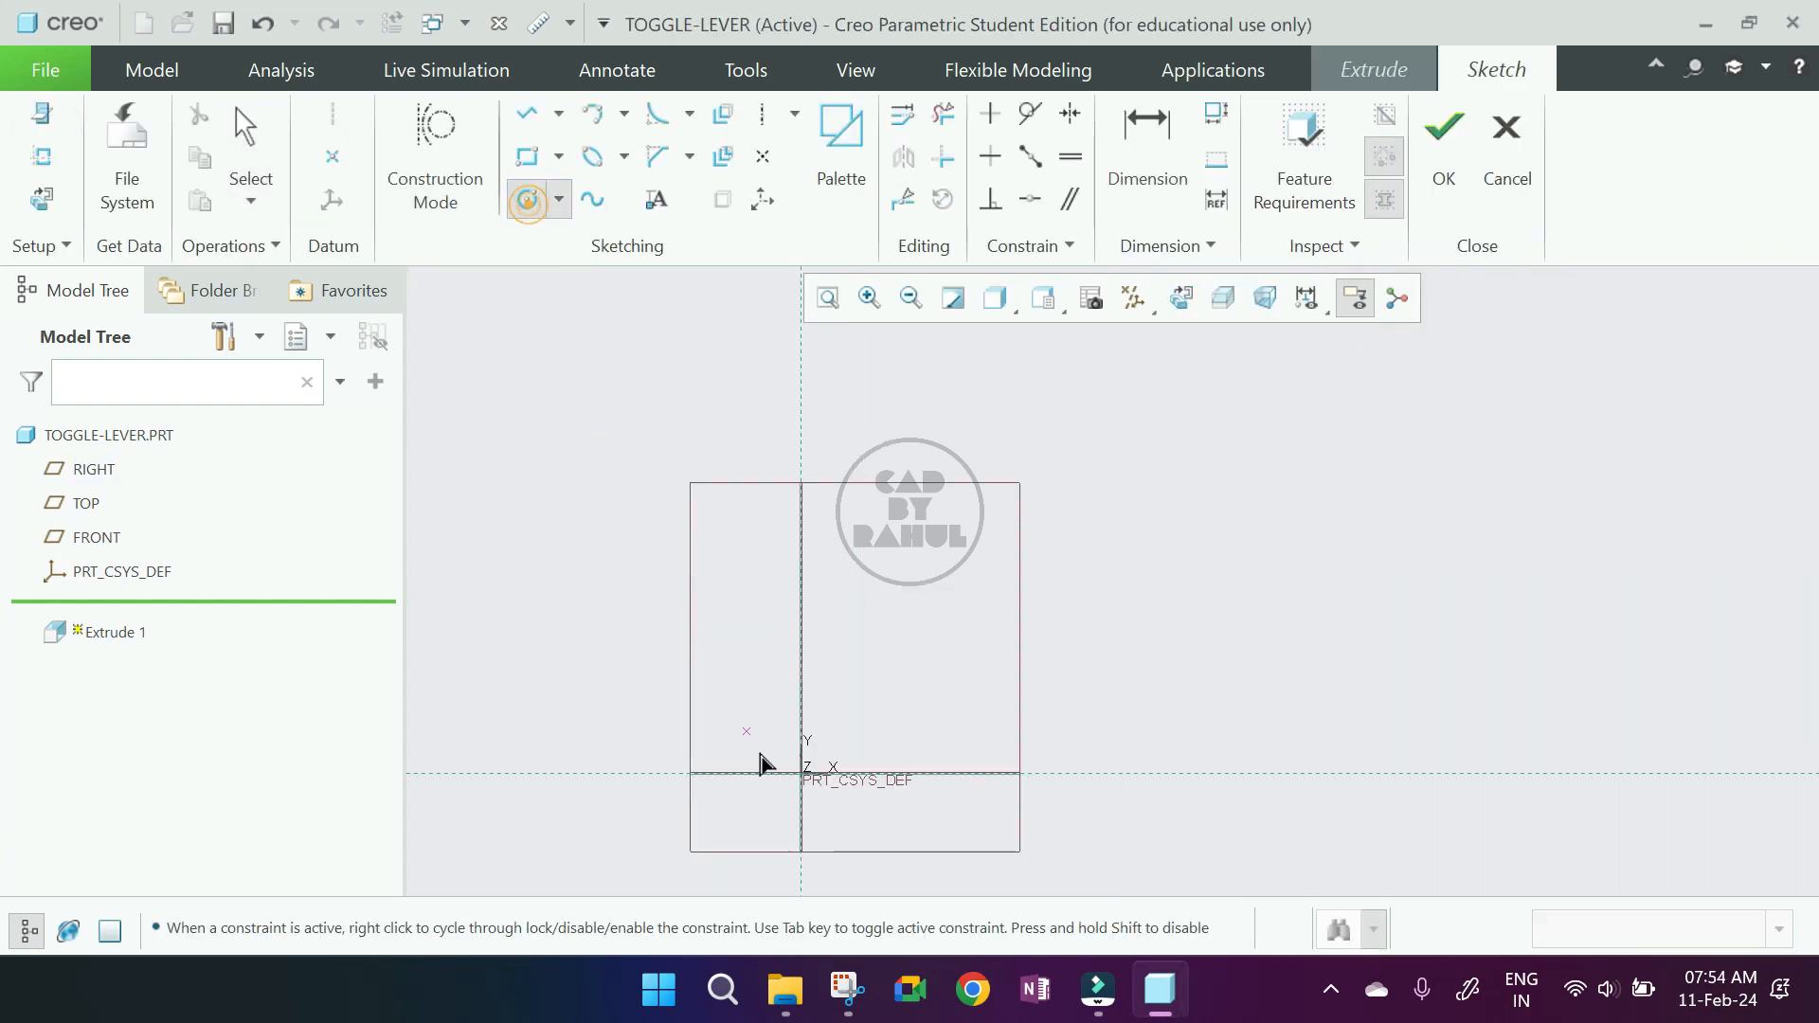
scroll(763, 748, "up", 1)
left_click(809, 645)
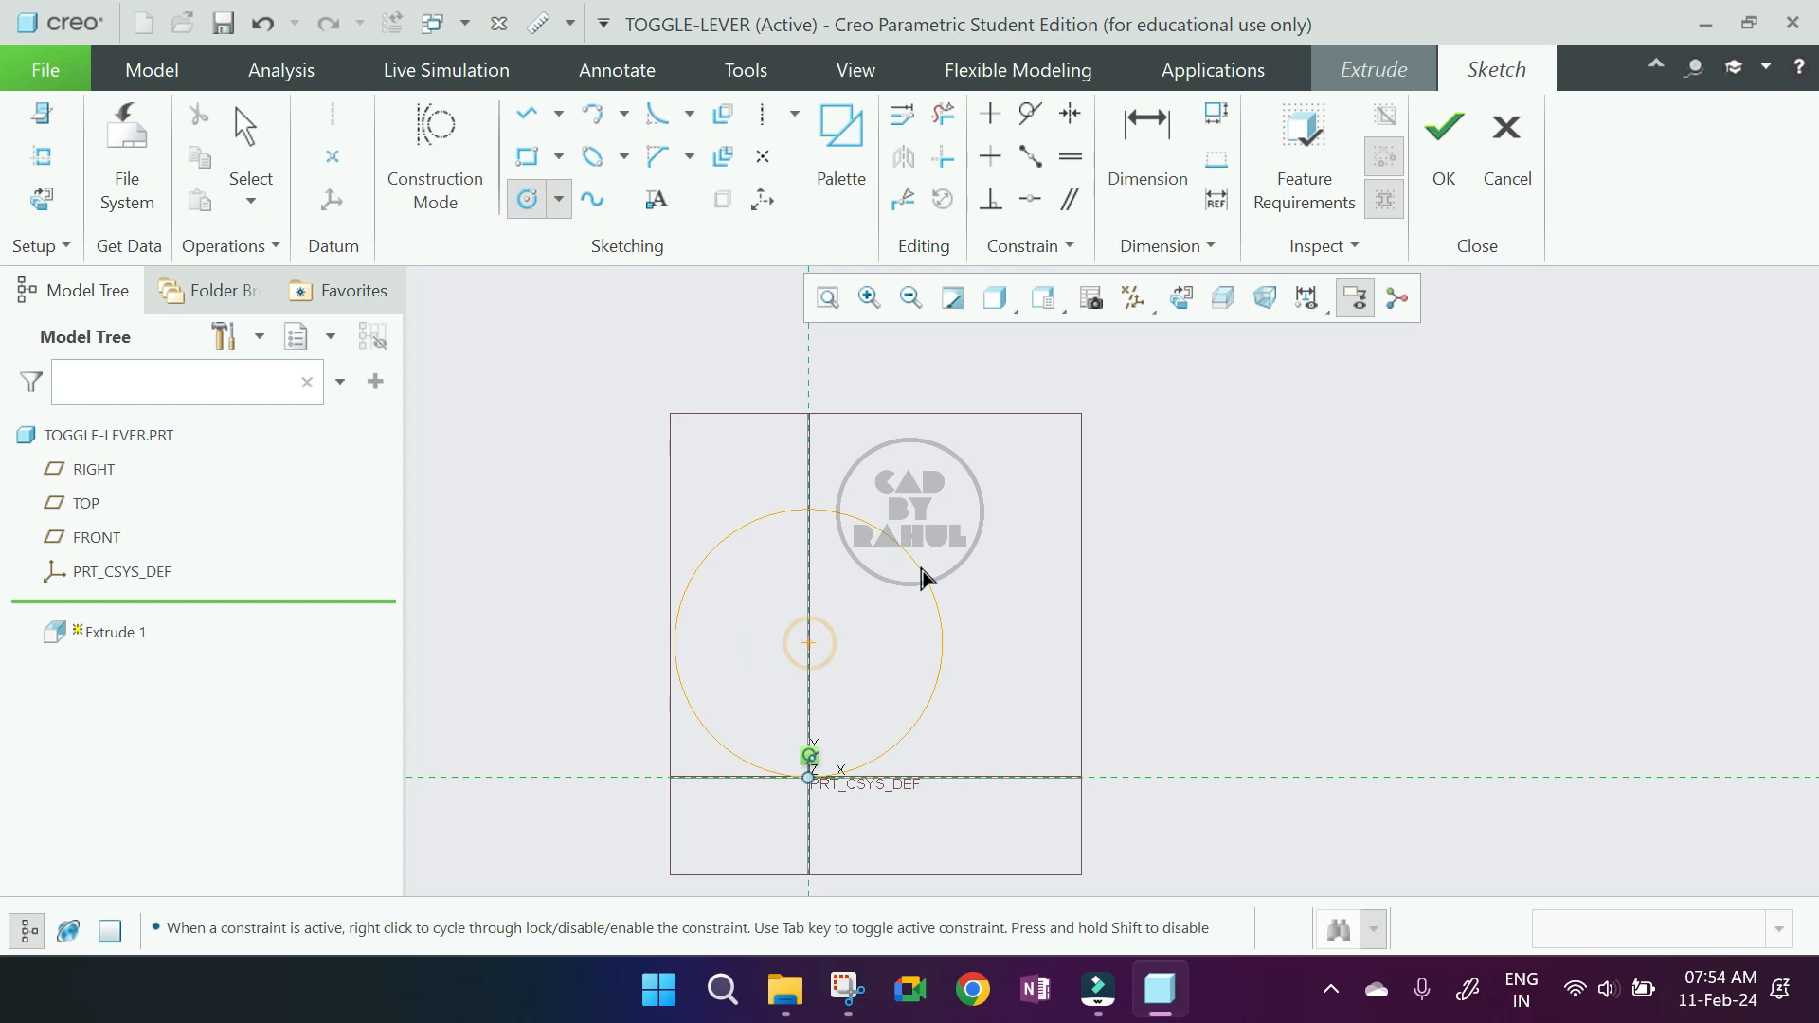
left_click(926, 568)
middle_click(1027, 629)
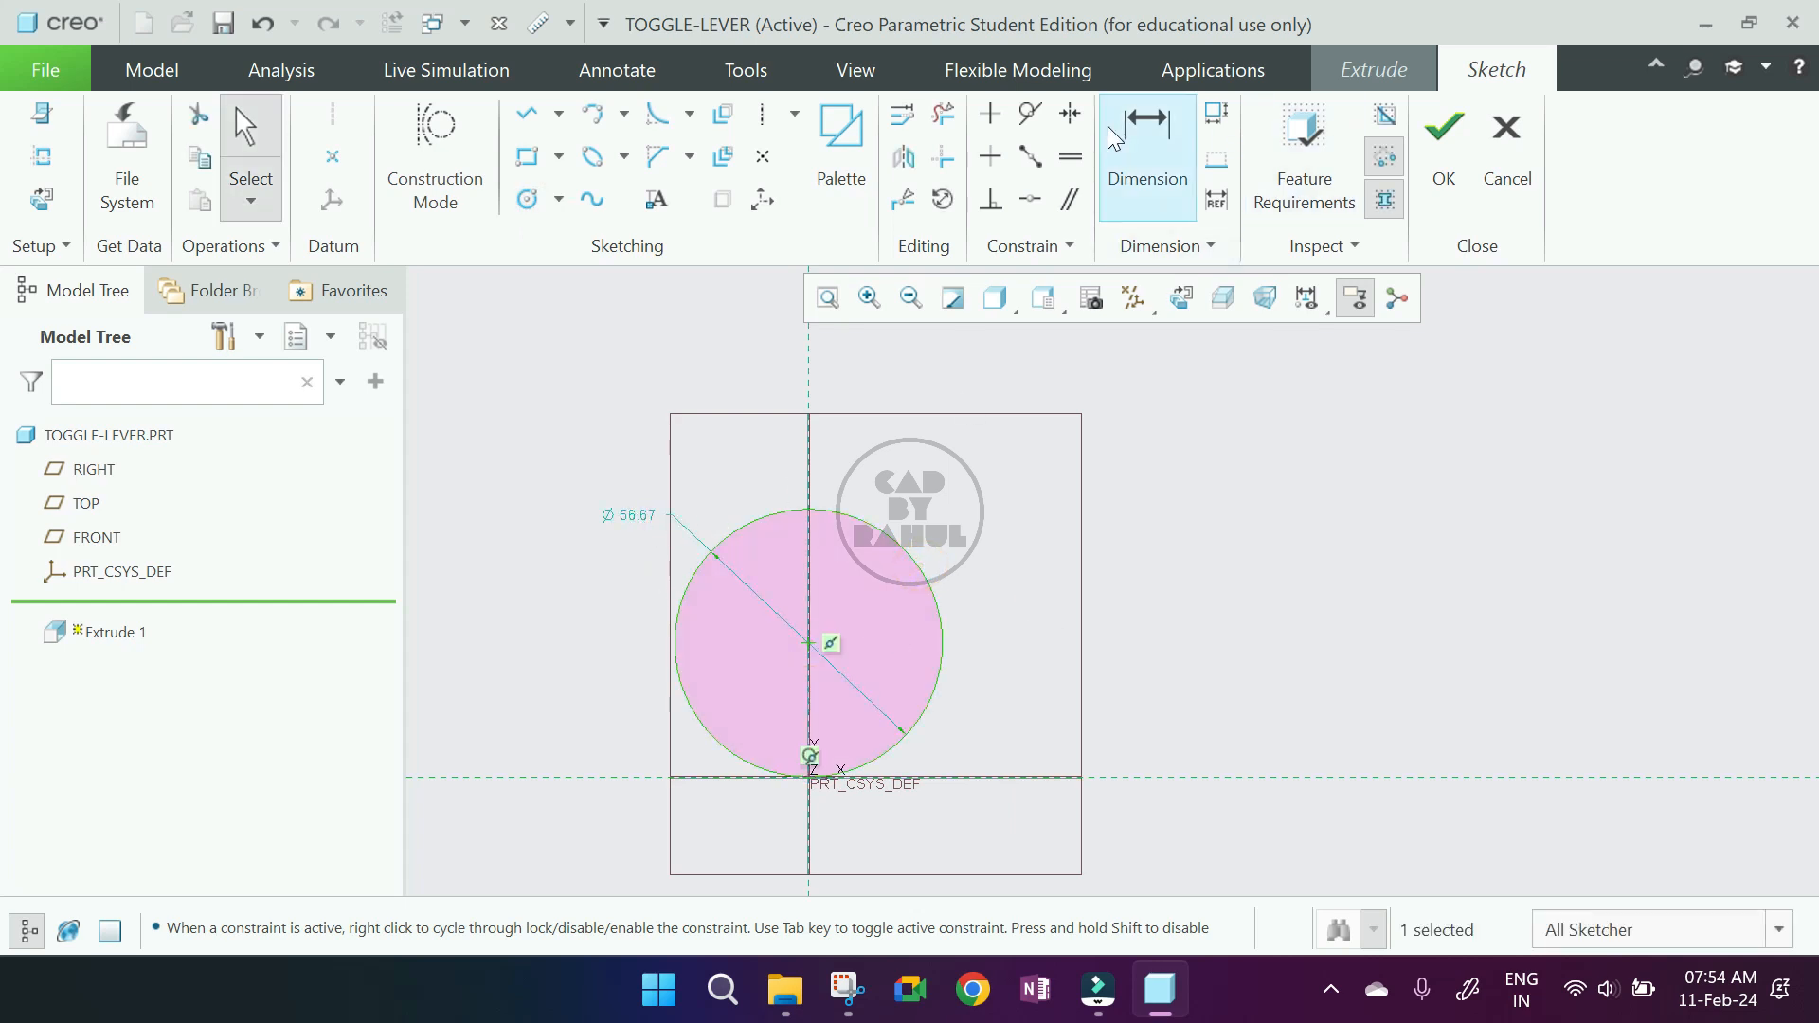
- Dimension the circle's radius and set it to 22 mm
left_click(1147, 142)
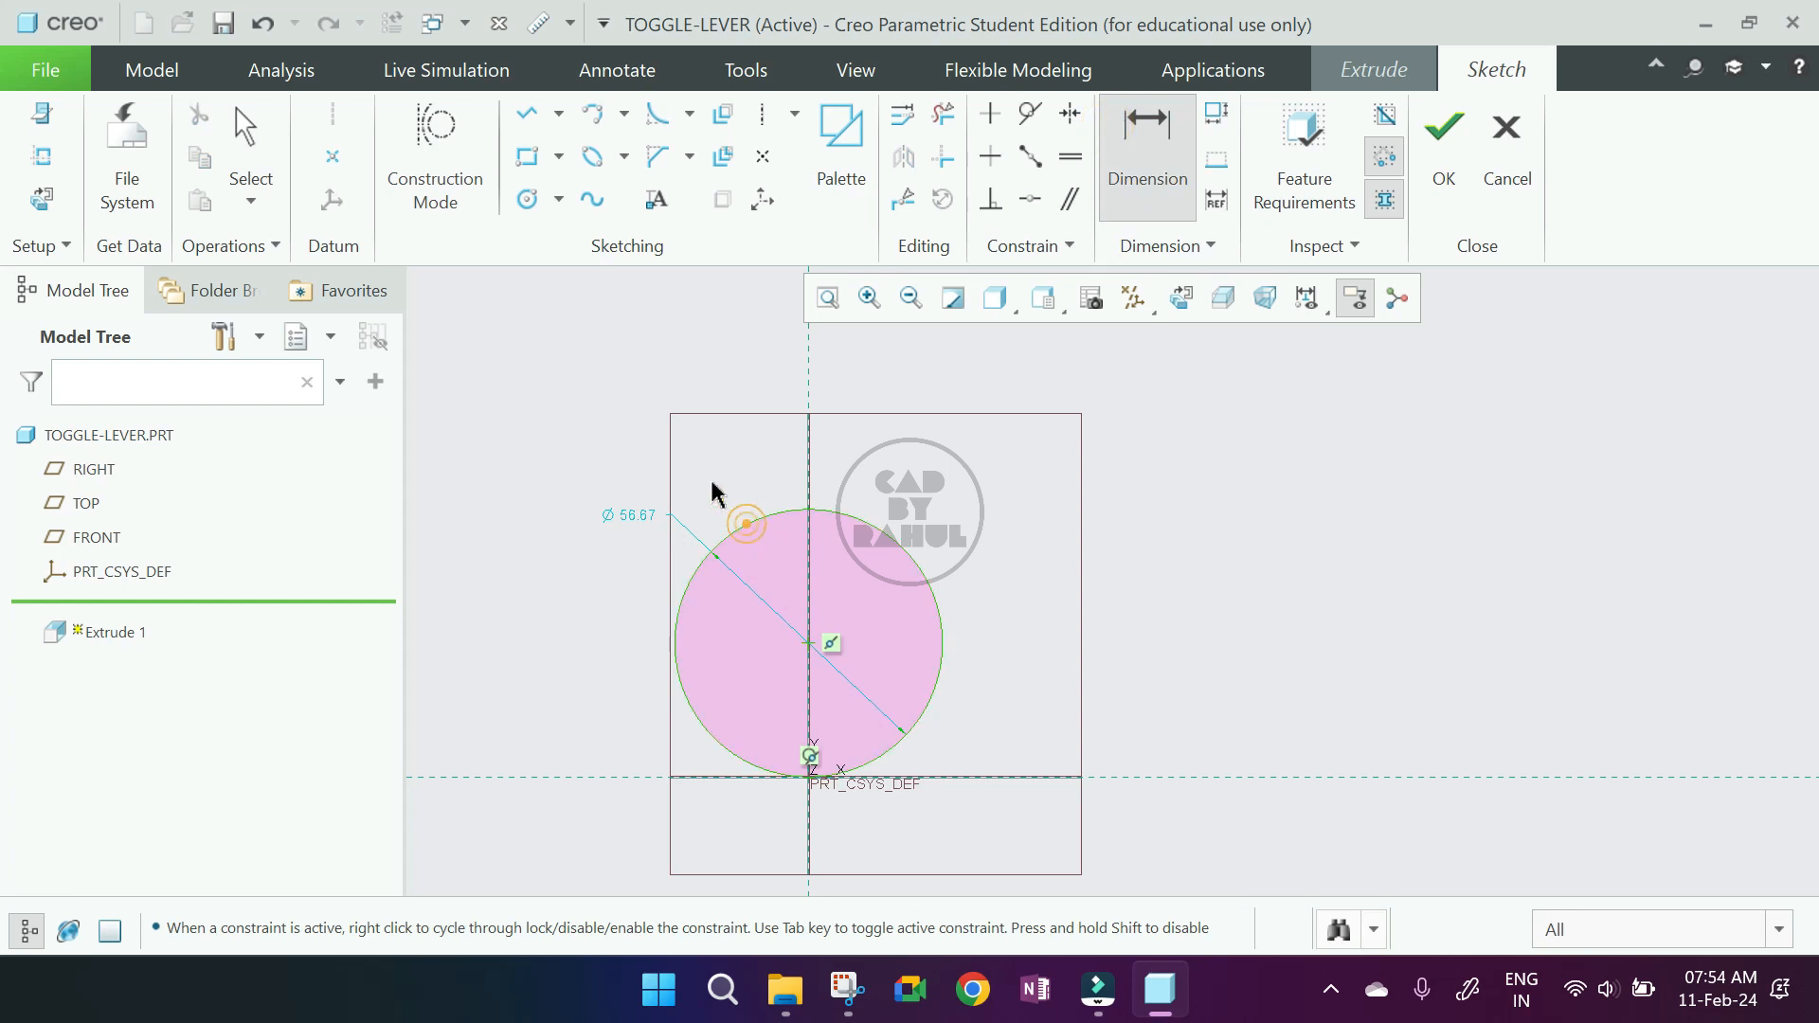
left_click(737, 521)
middle_click(687, 469)
type("22")
key("Return")
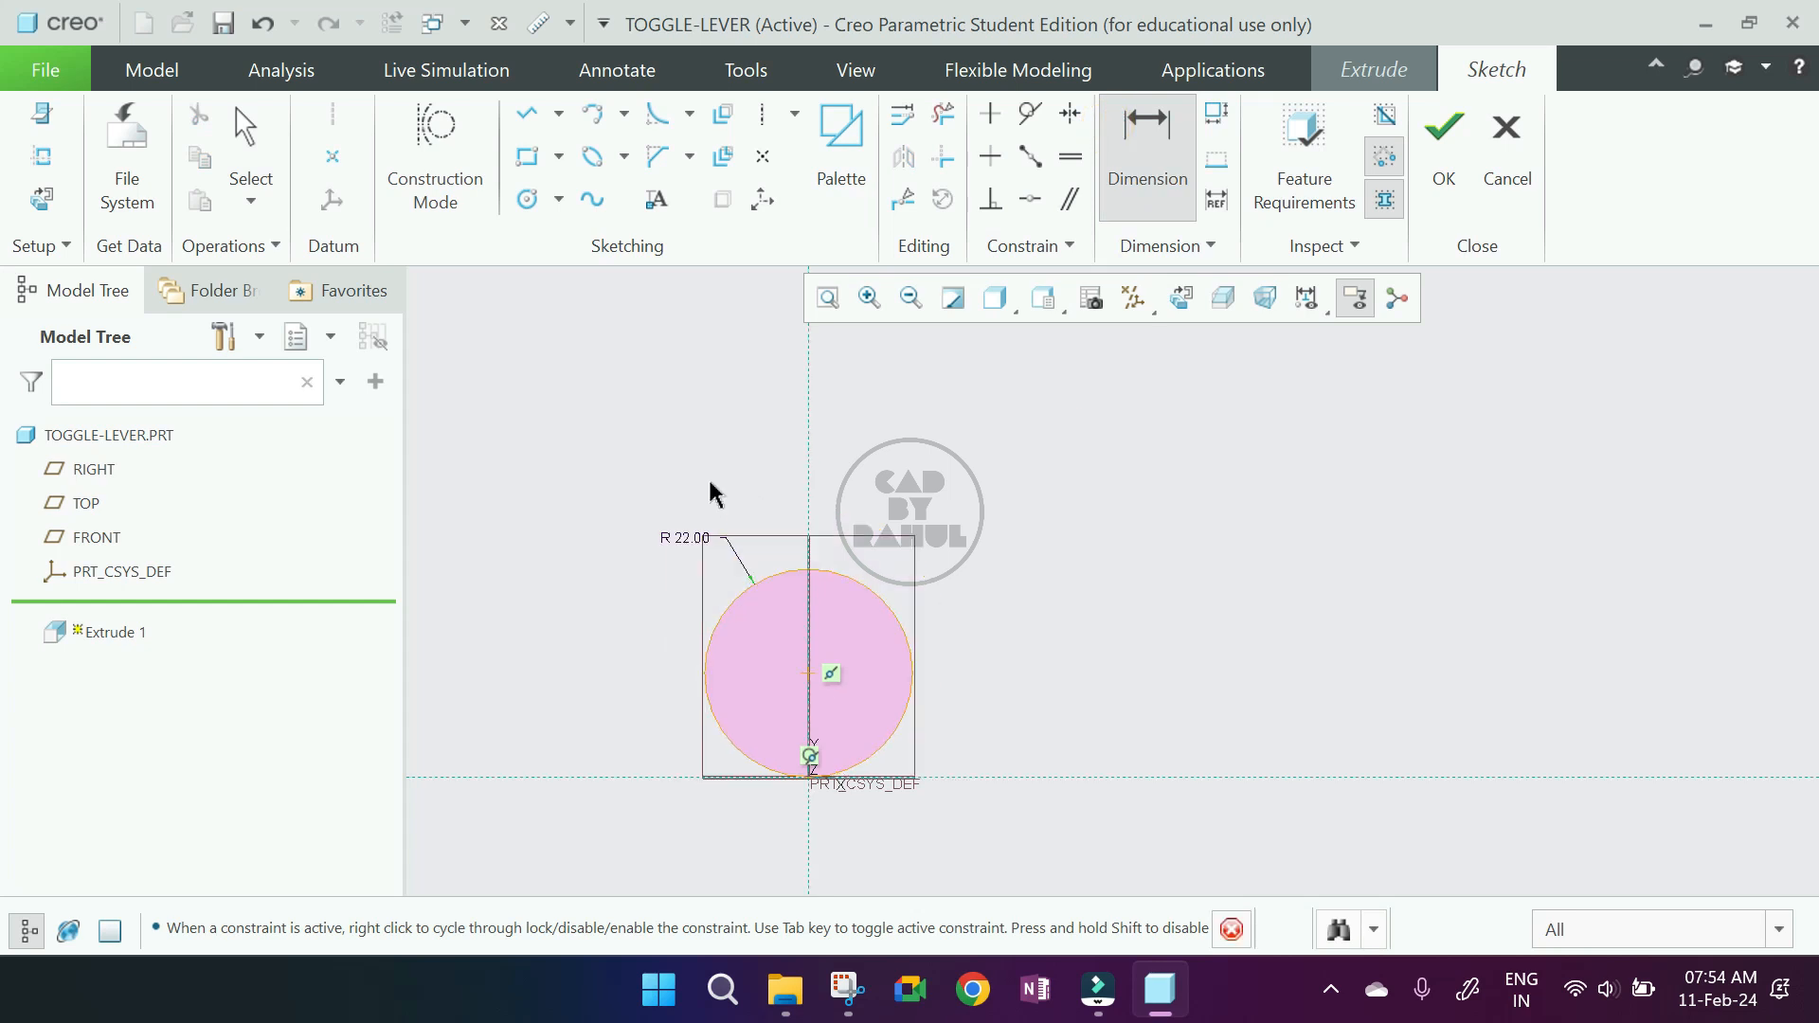
middle_click(711, 499)
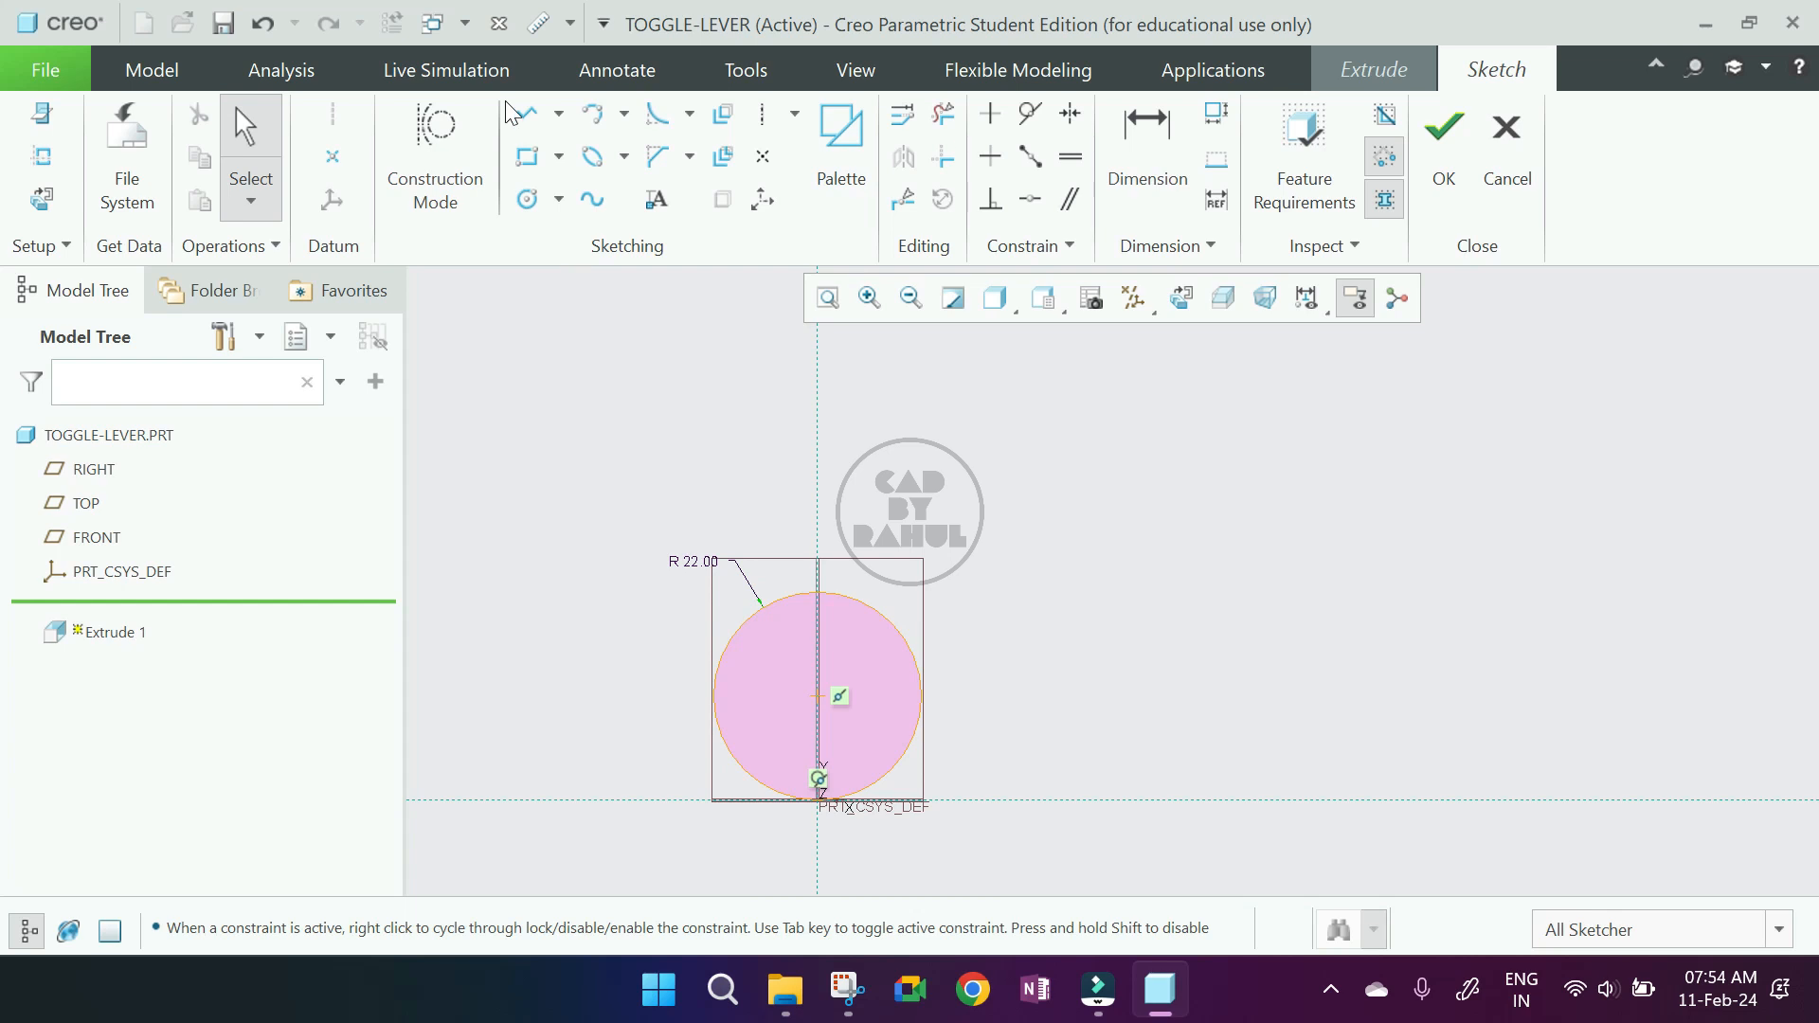
- Draw a centerline through the circle's centre, leaning left at the top, and set its angle to the vertical reference to 15°
left_click(762, 114)
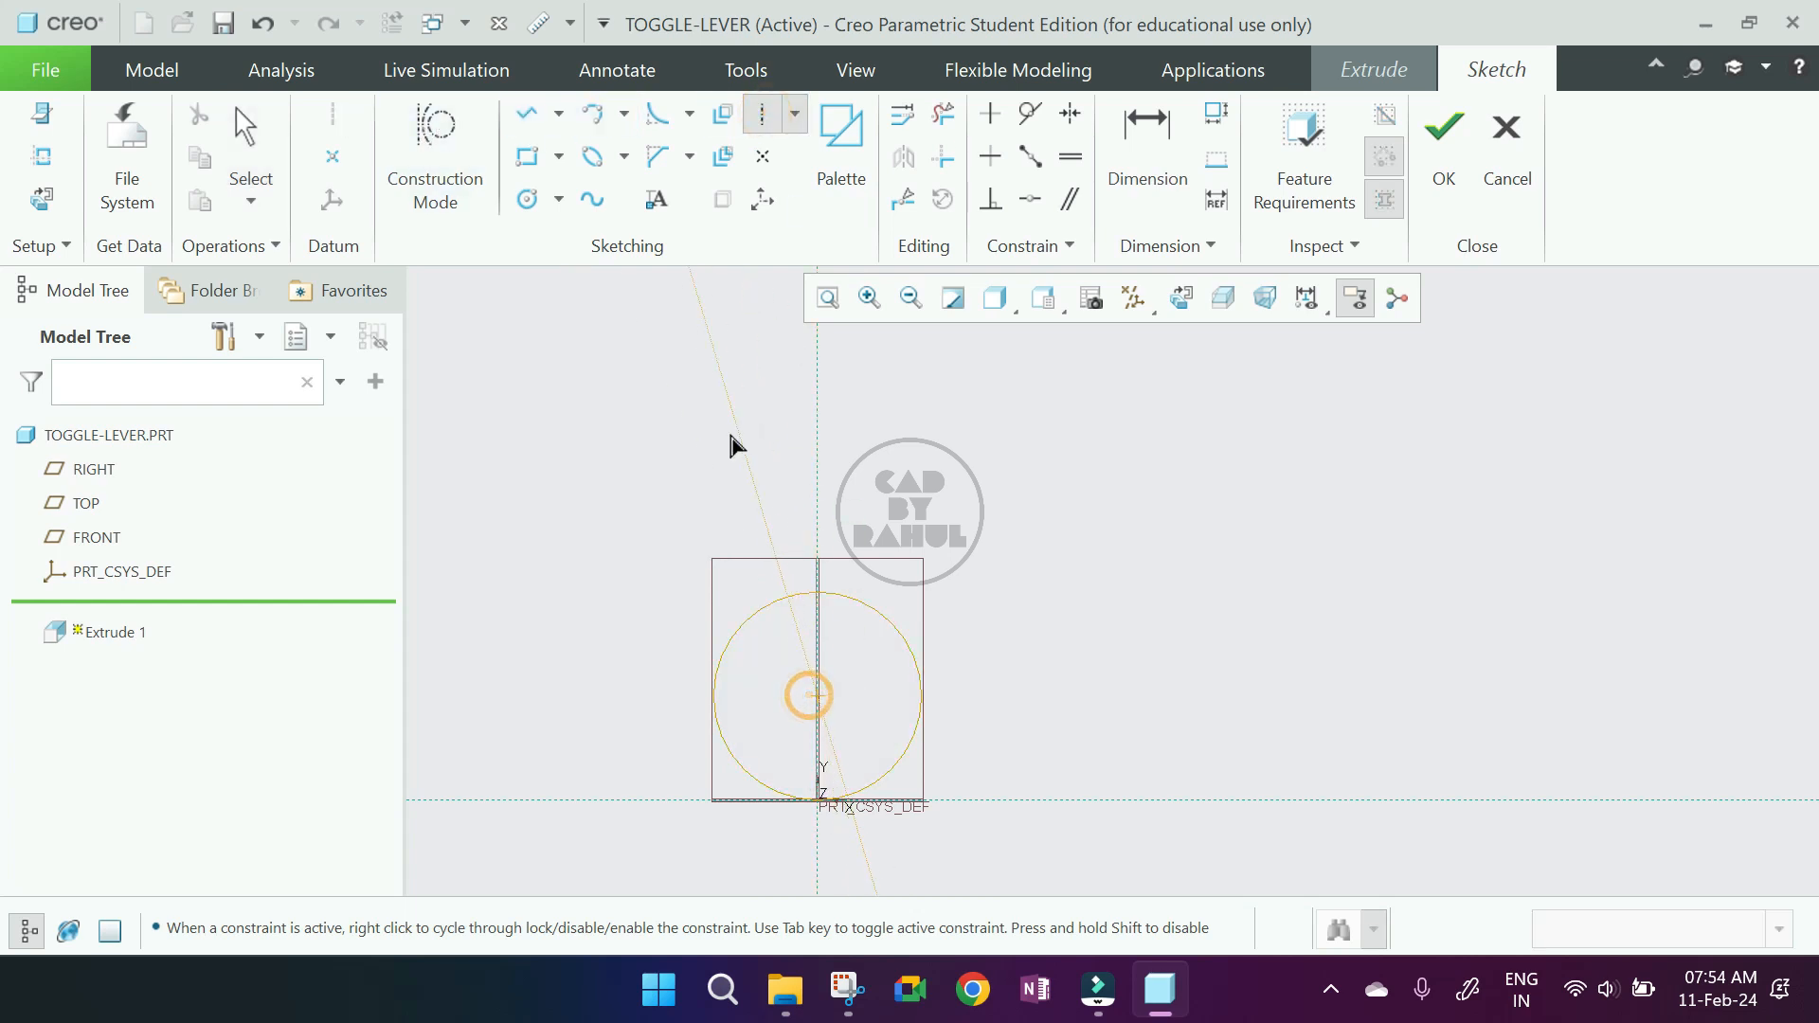
left_click(726, 432)
middle_click(726, 430)
left_click(1148, 142)
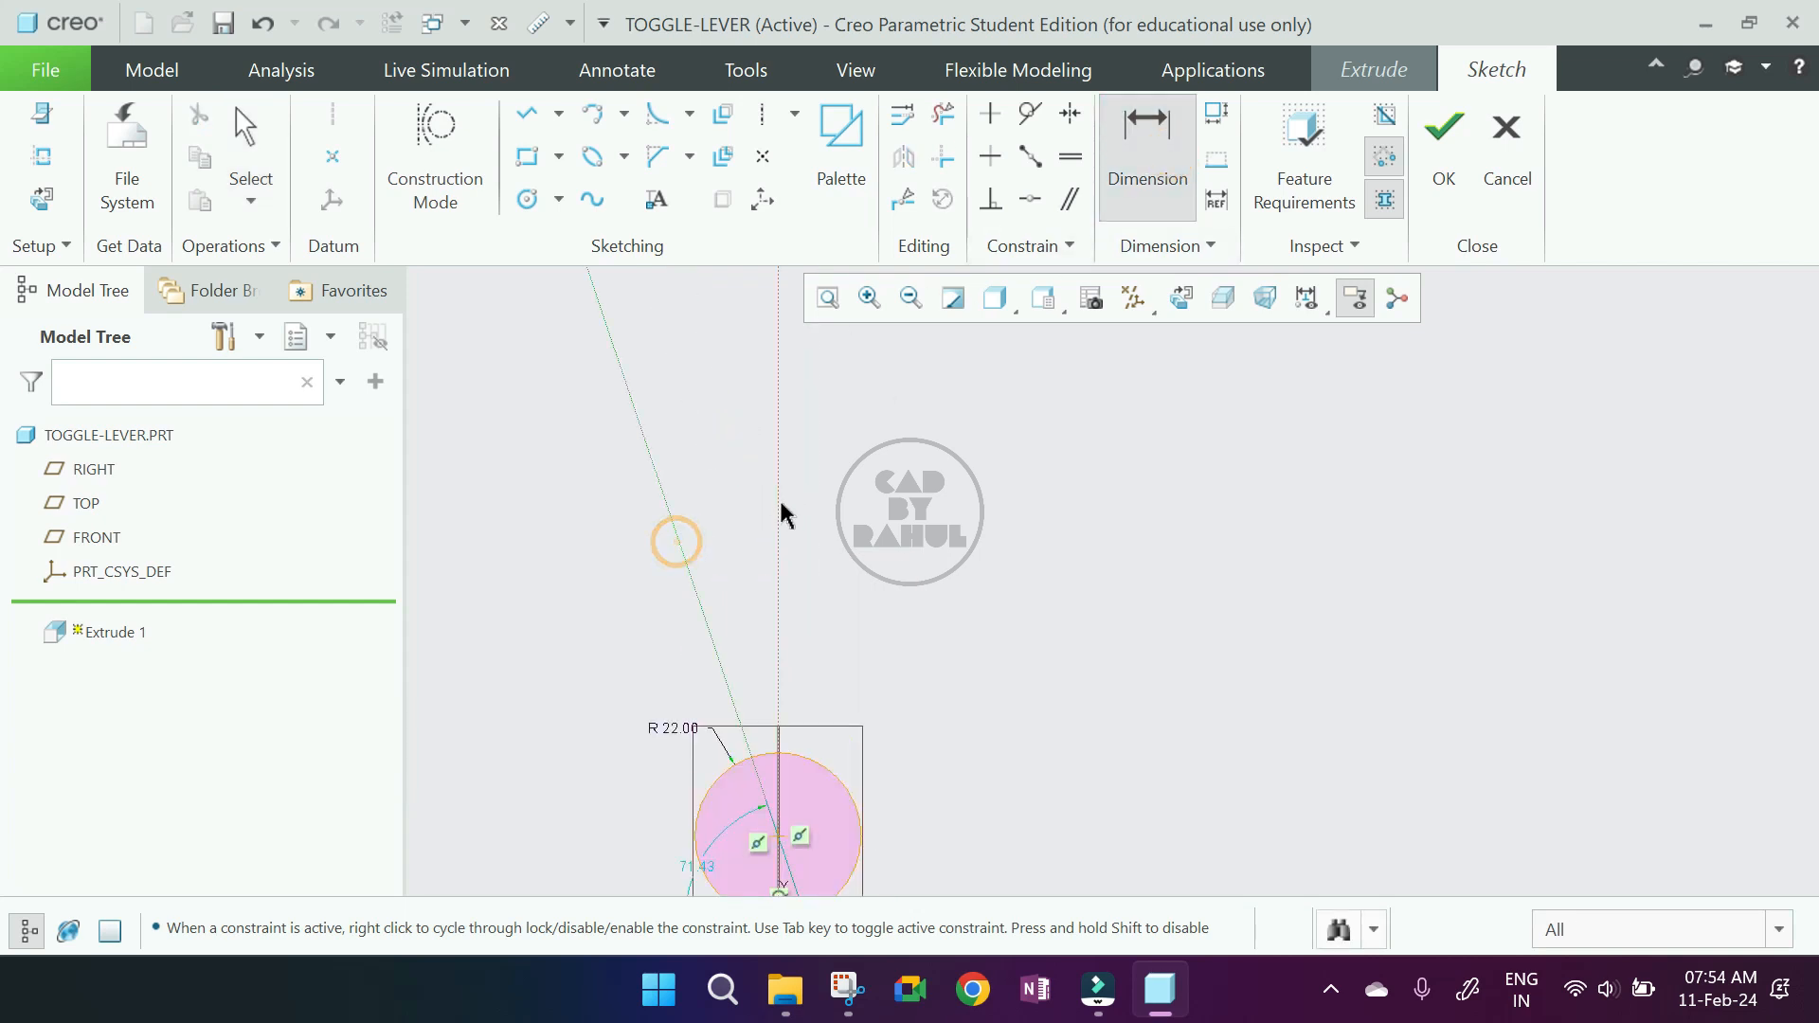
middle_click(728, 501)
type("15")
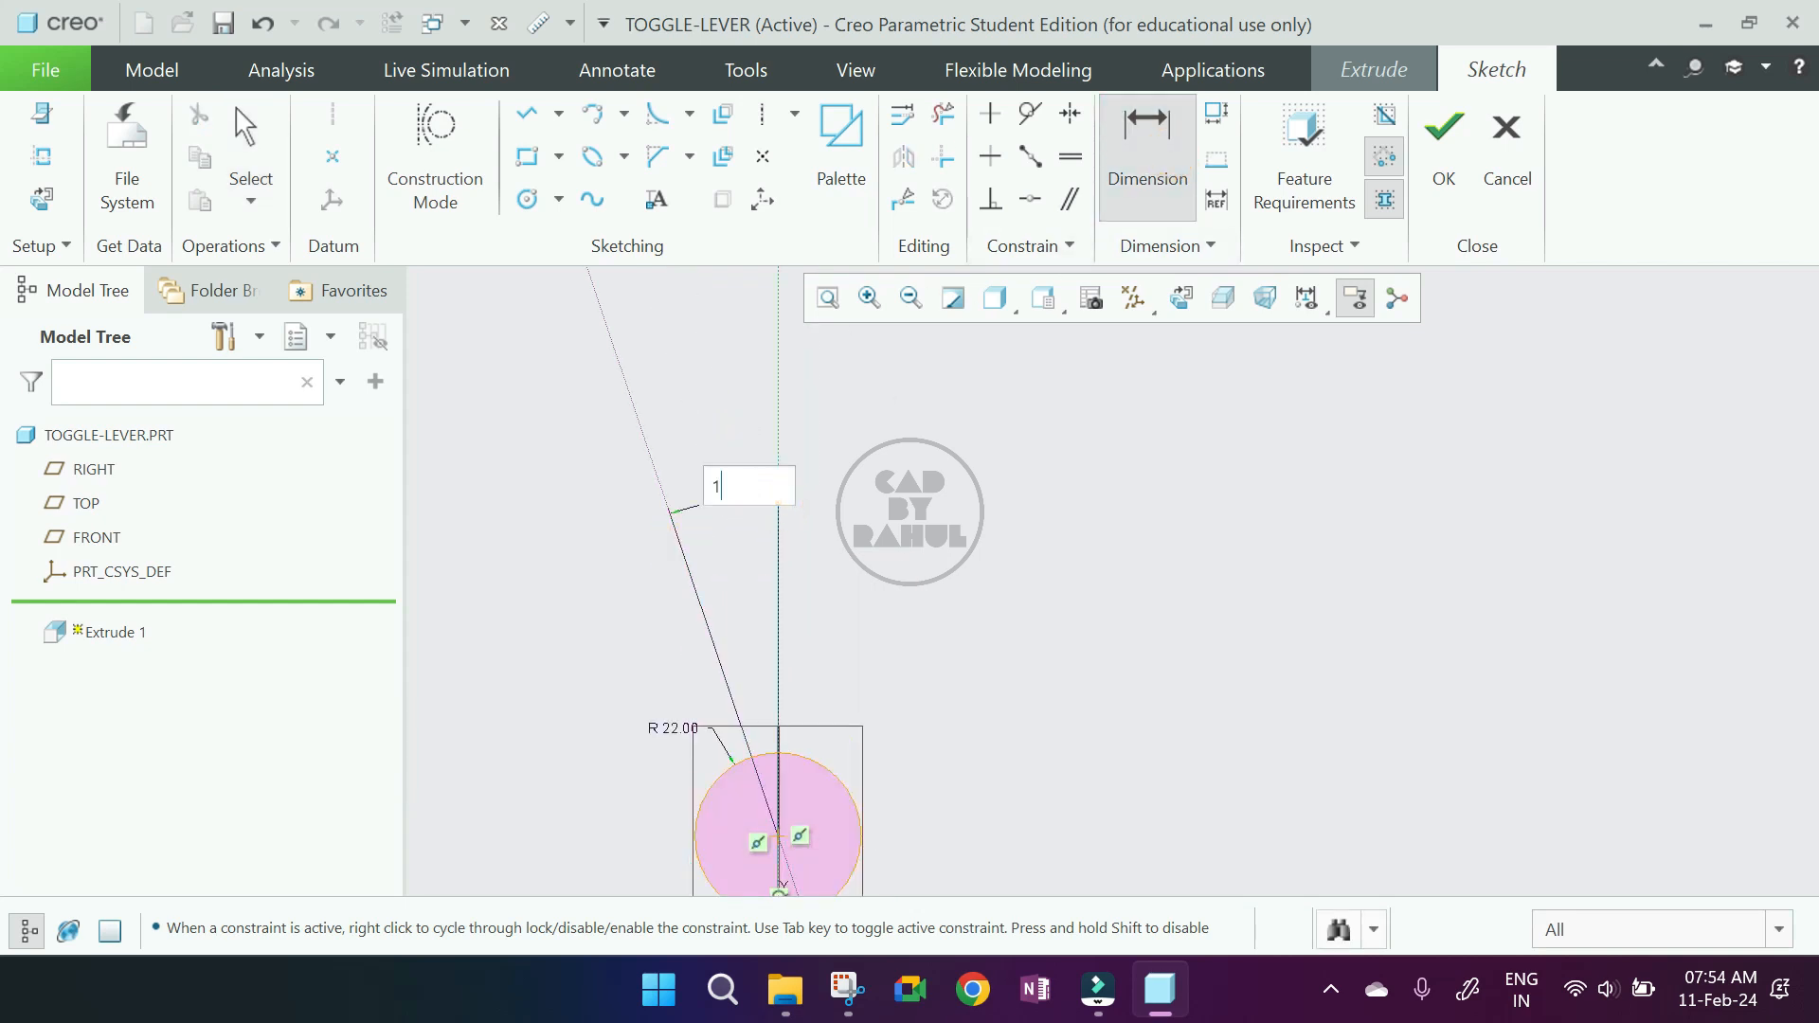
key("Return")
middle_click(727, 786)
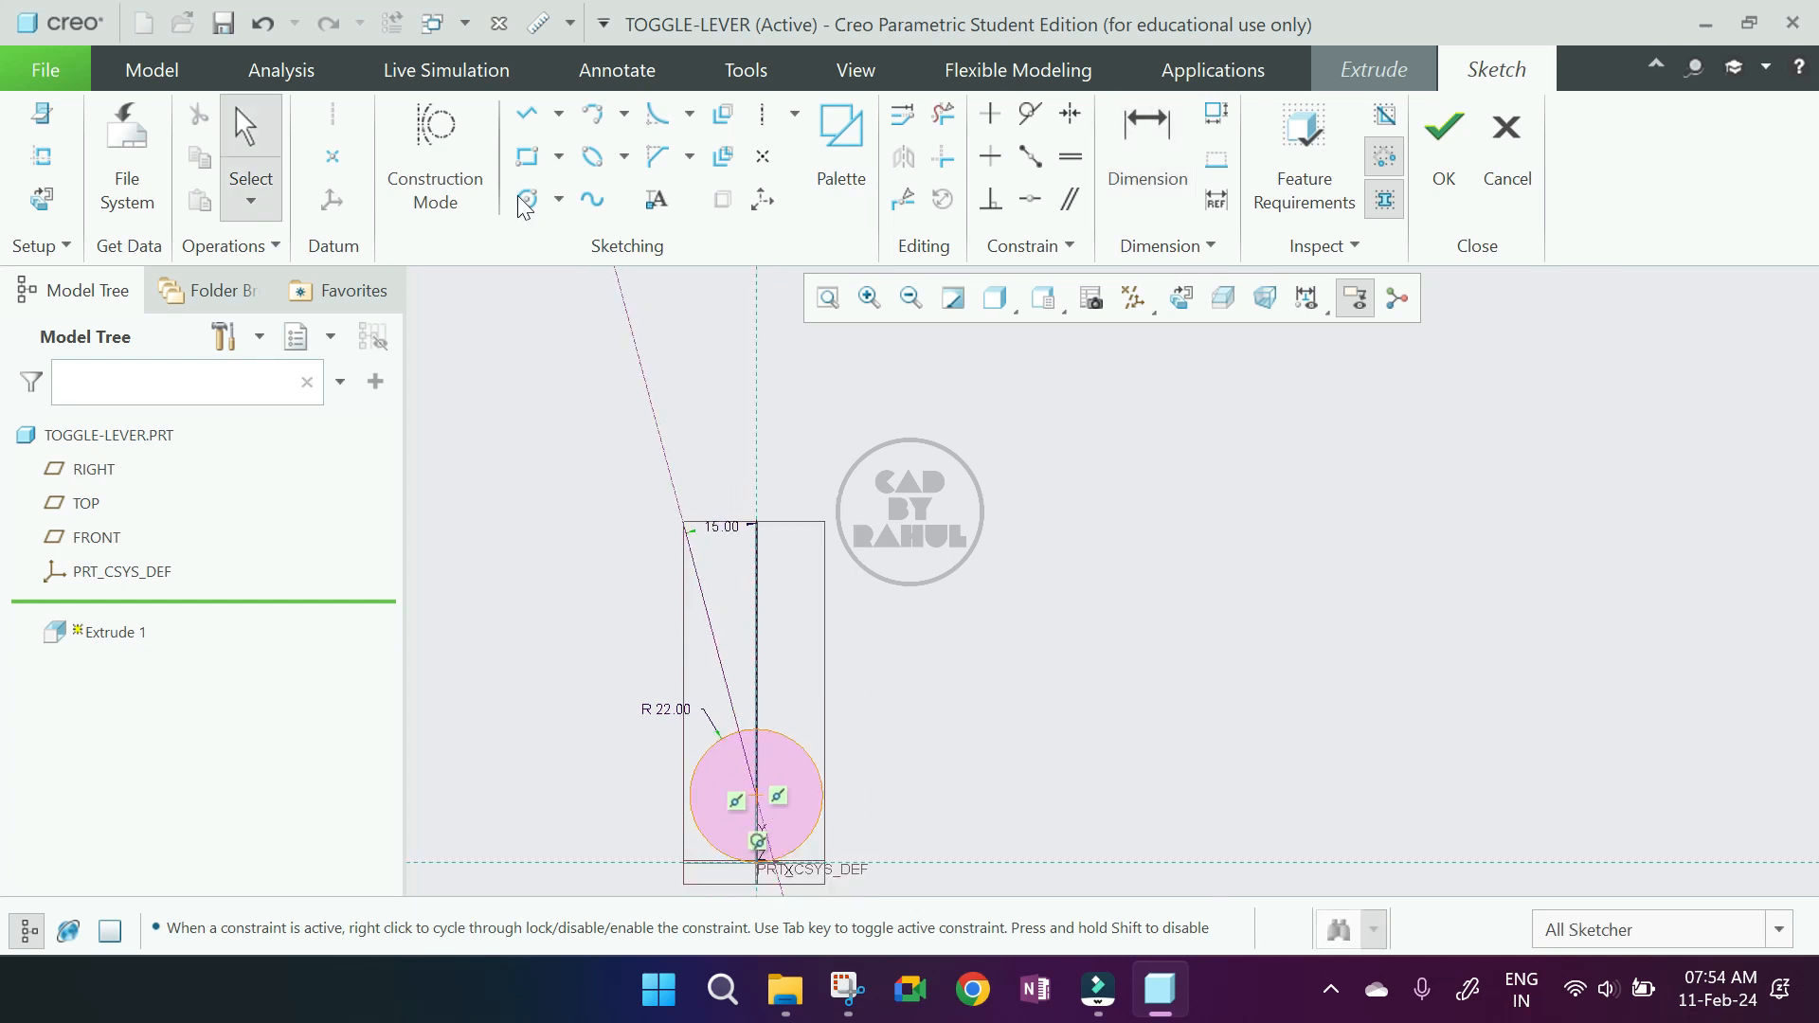
- Sketch a second circle about 30 mm in diameter, centred on the inclined centerline above the R22 circle
key("c")
left_click(672, 486)
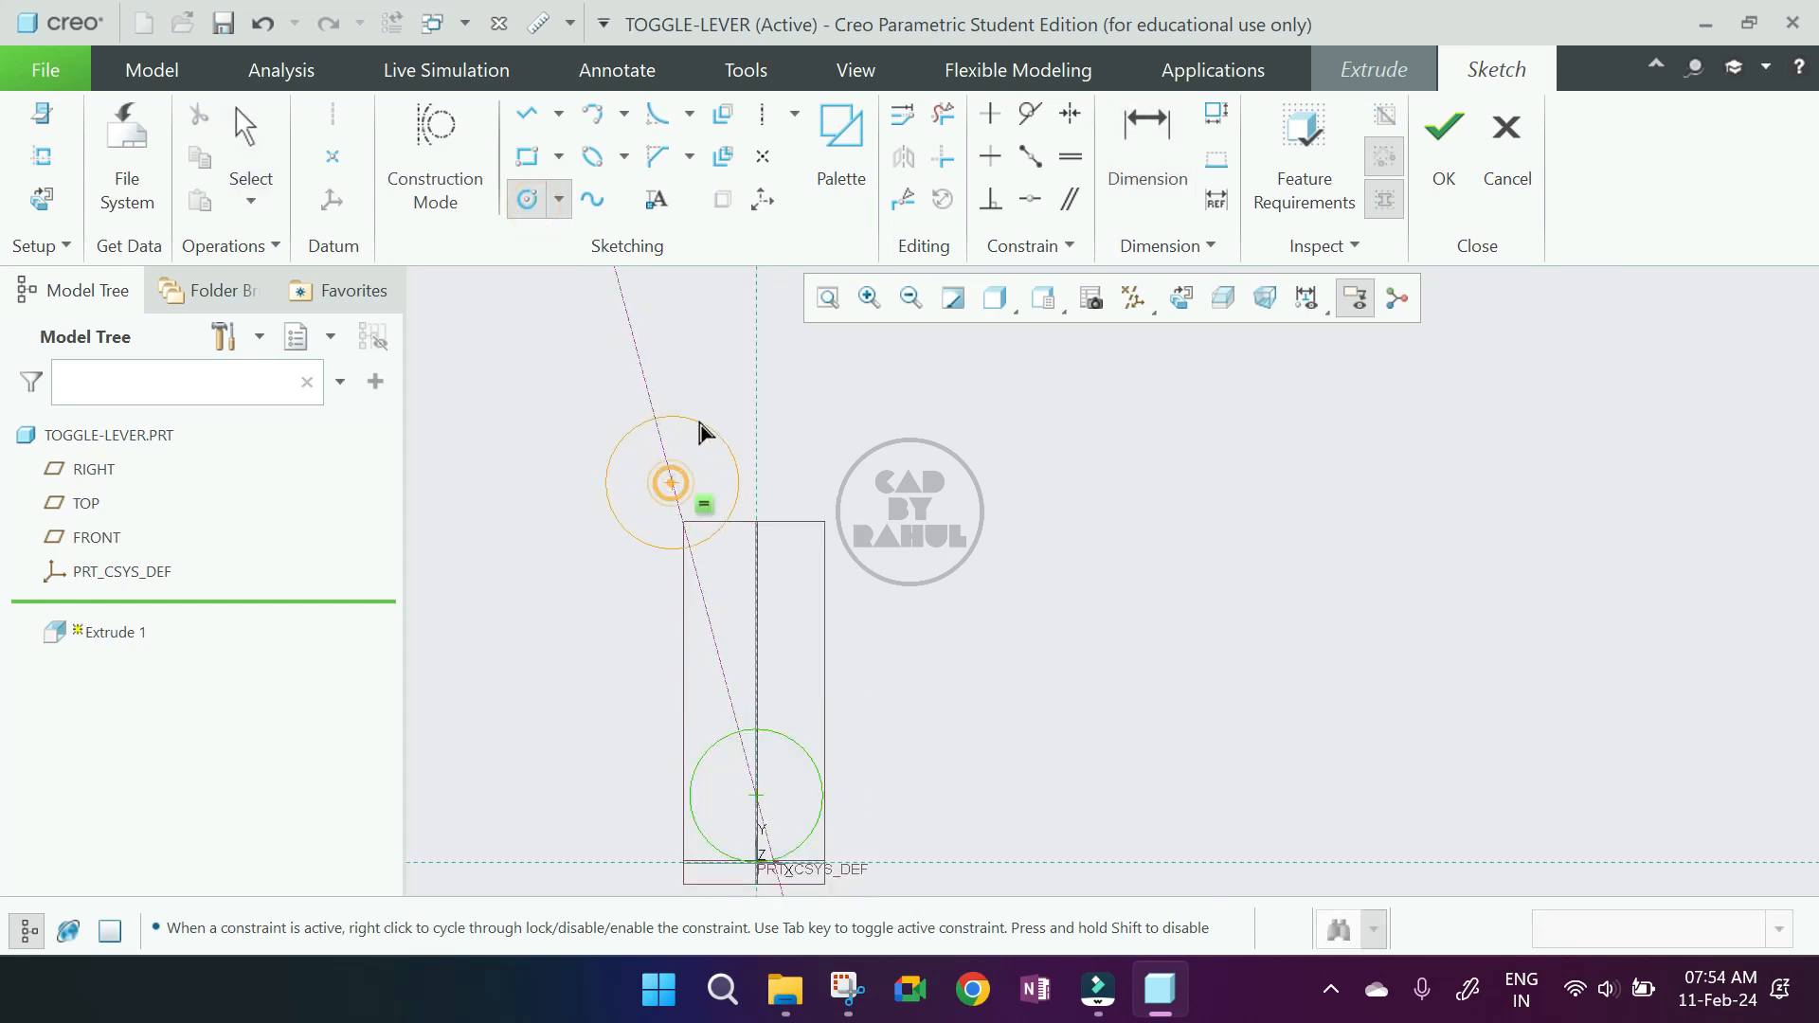
left_click(712, 491)
middle_click(712, 491)
double_click(591, 445)
left_click(908, 415)
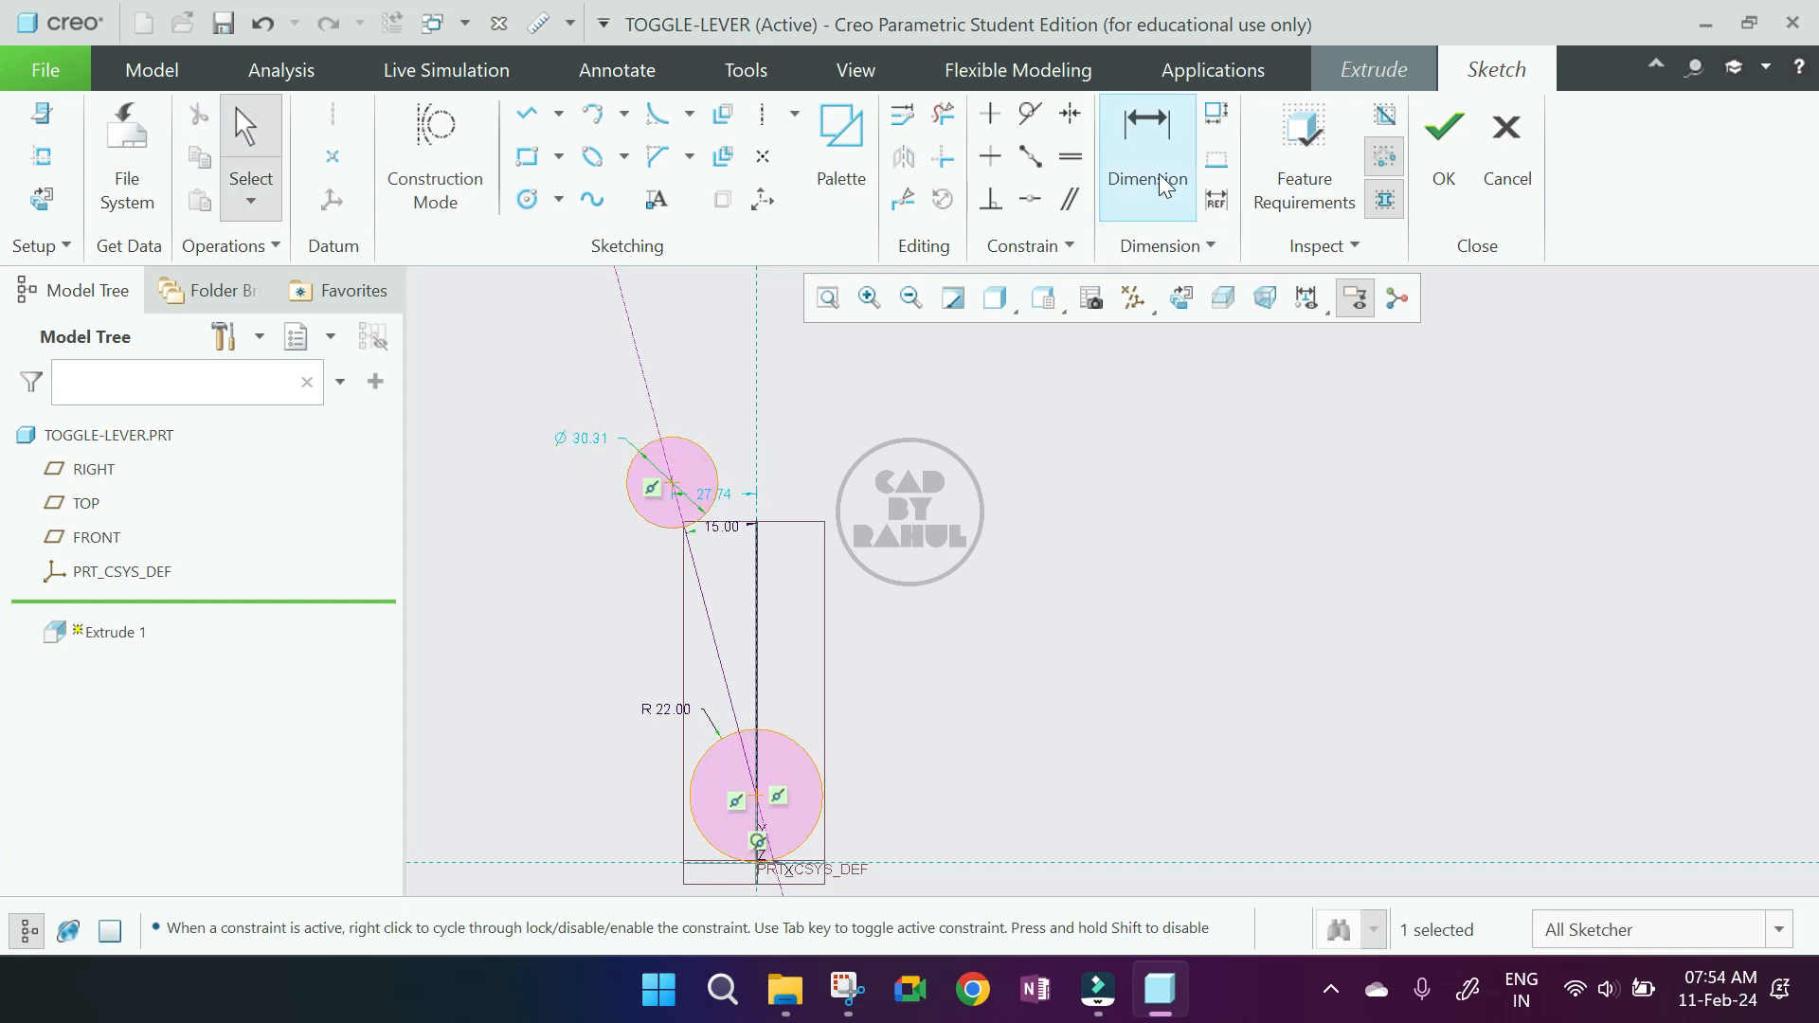
- Dimension the upper circle's radius and set it to 14 mm
left_click(1148, 142)
left_click(682, 417)
middle_click(693, 410)
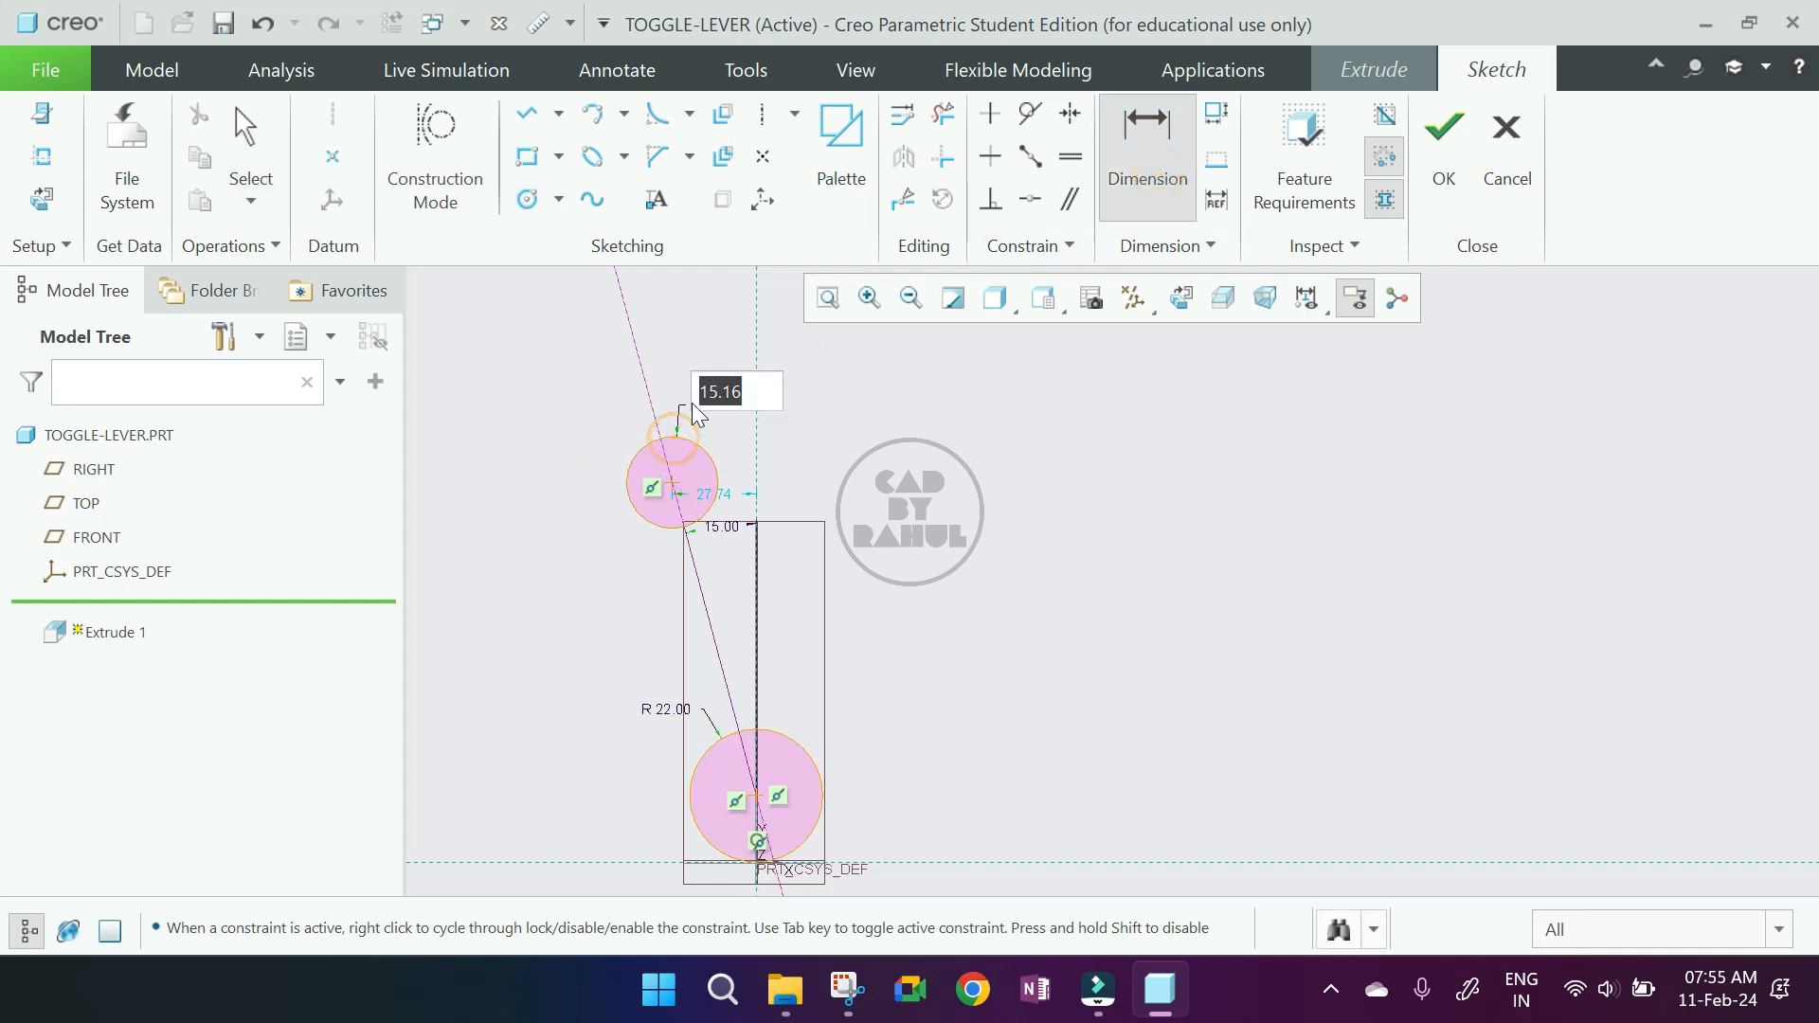
type("14")
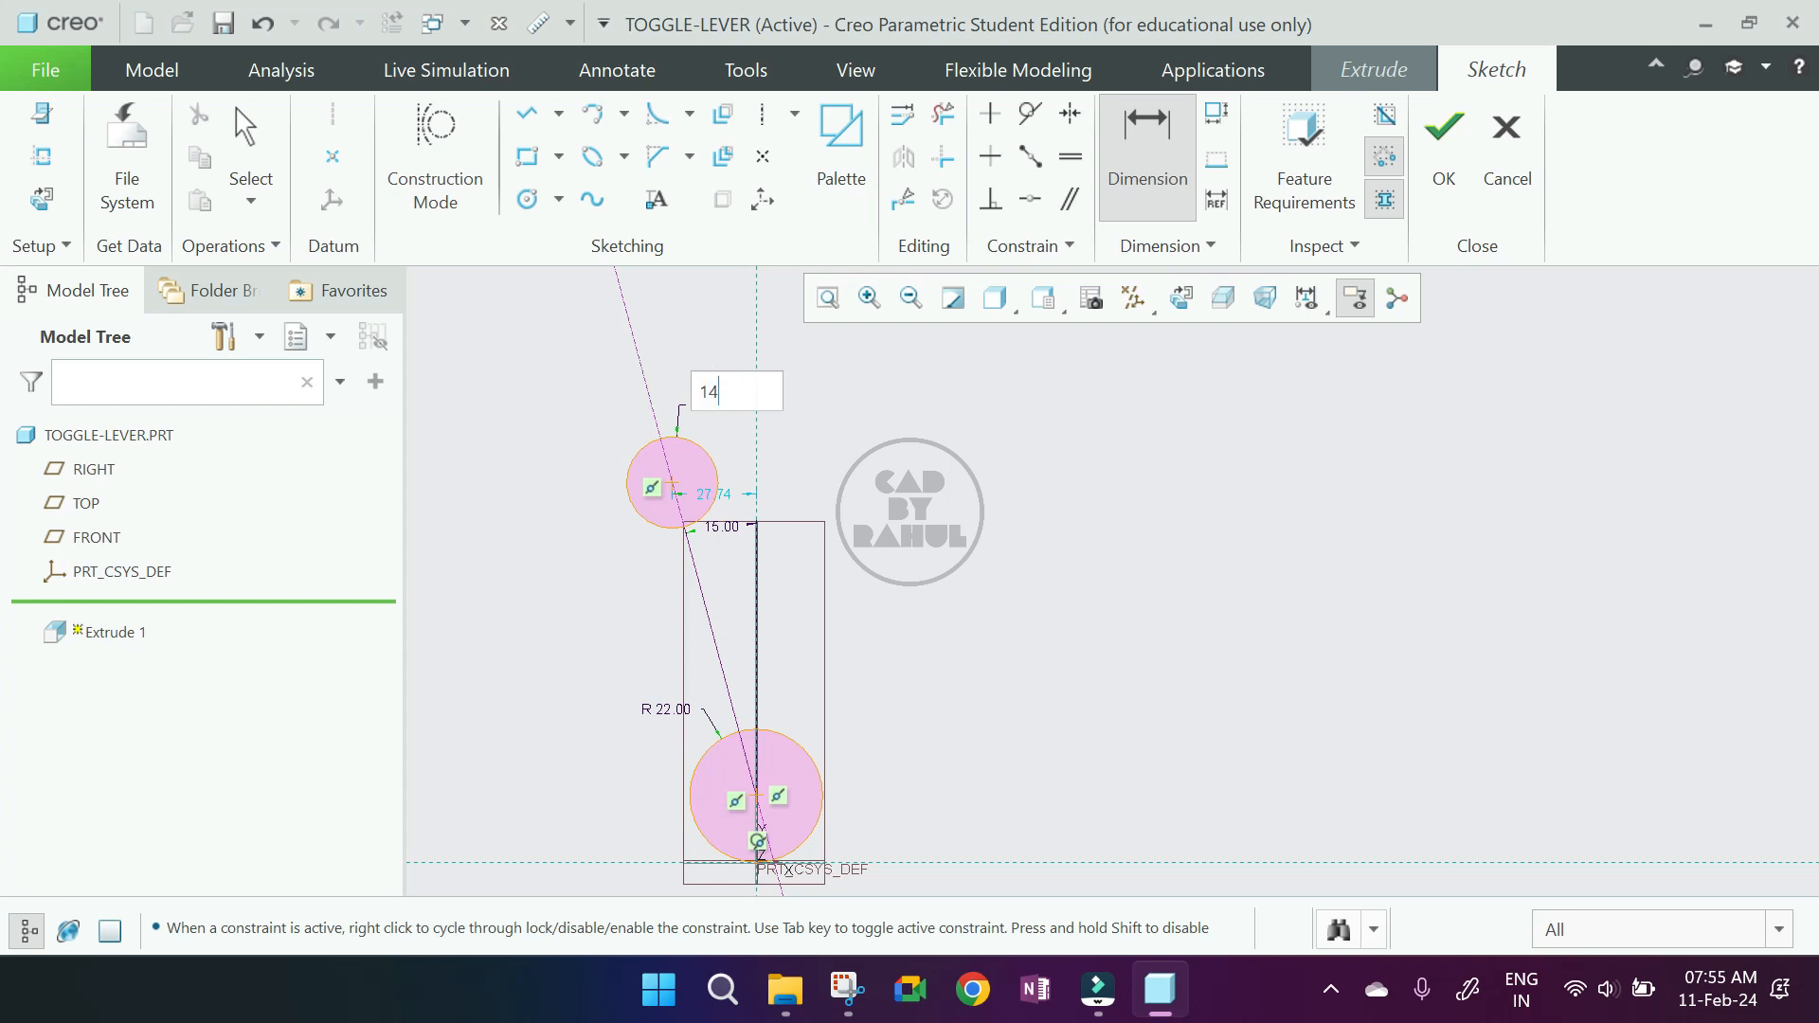
key("Return")
middle_click(581, 578)
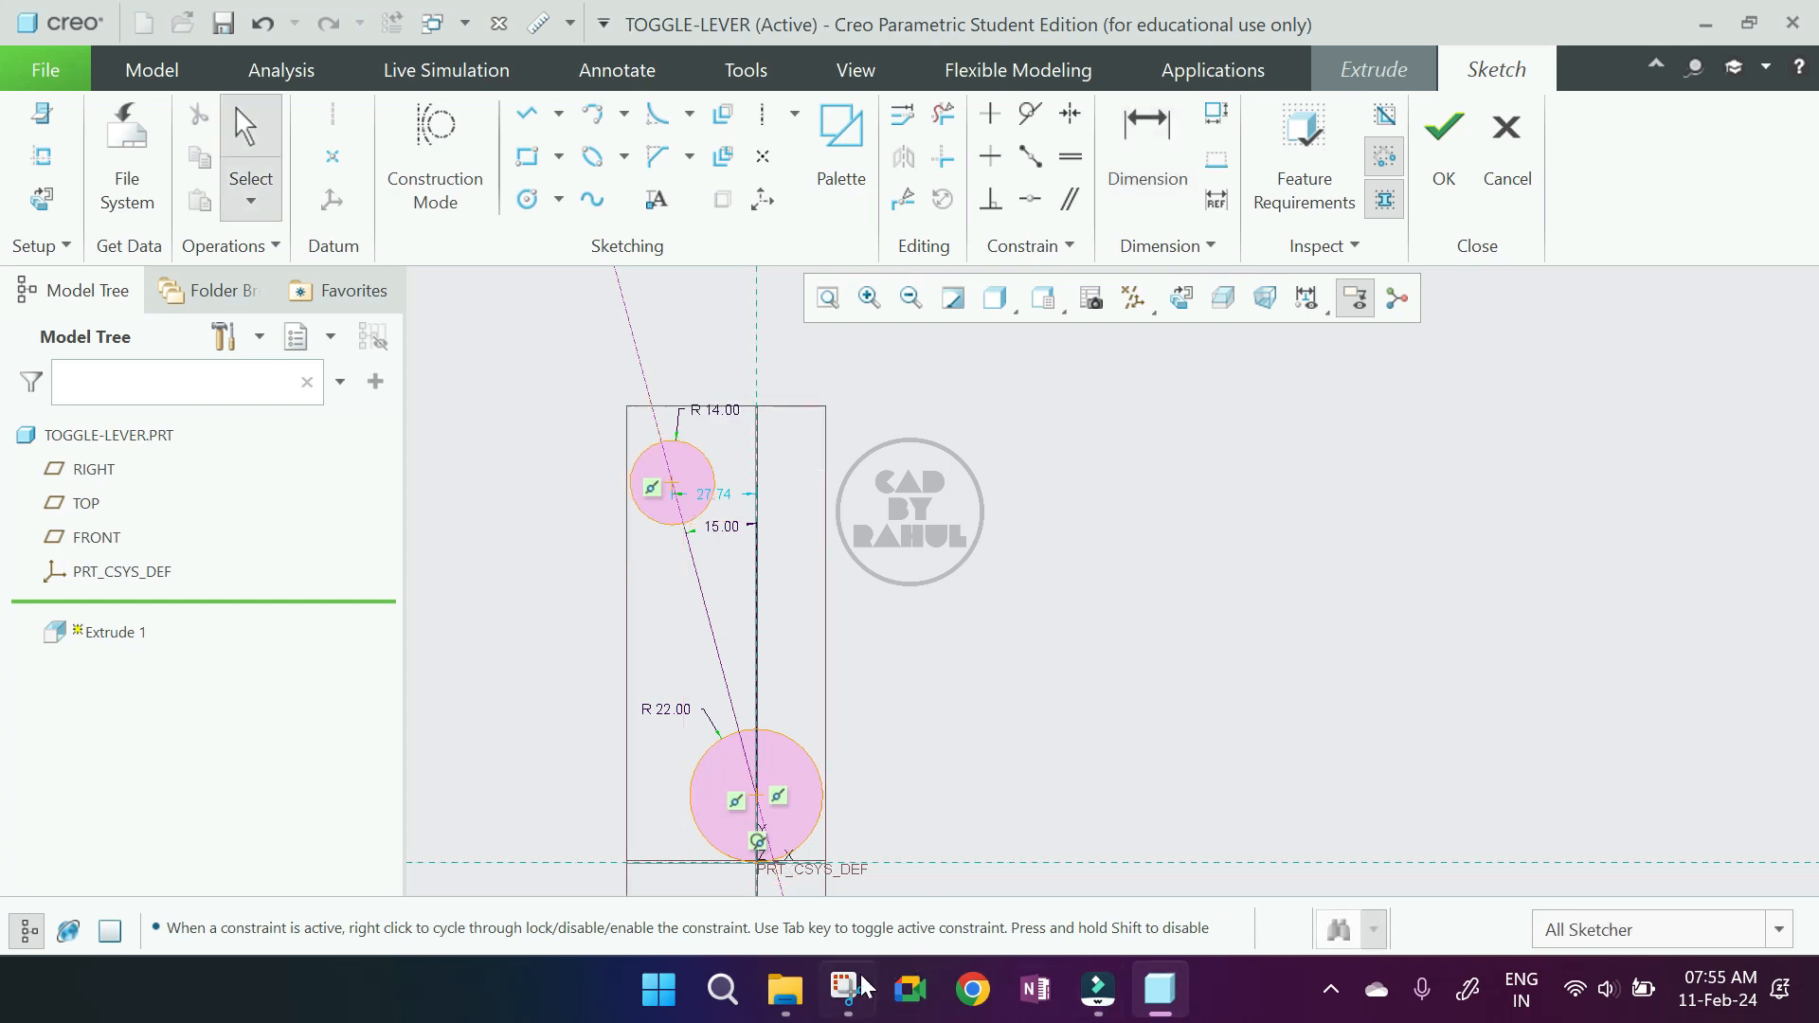
- Dimension the distance between the two circle centres along the inclined centerline and set it to 49 mm
left_click(1115, 176)
left_click(670, 480)
left_click(750, 785)
middle_click(1019, 434)
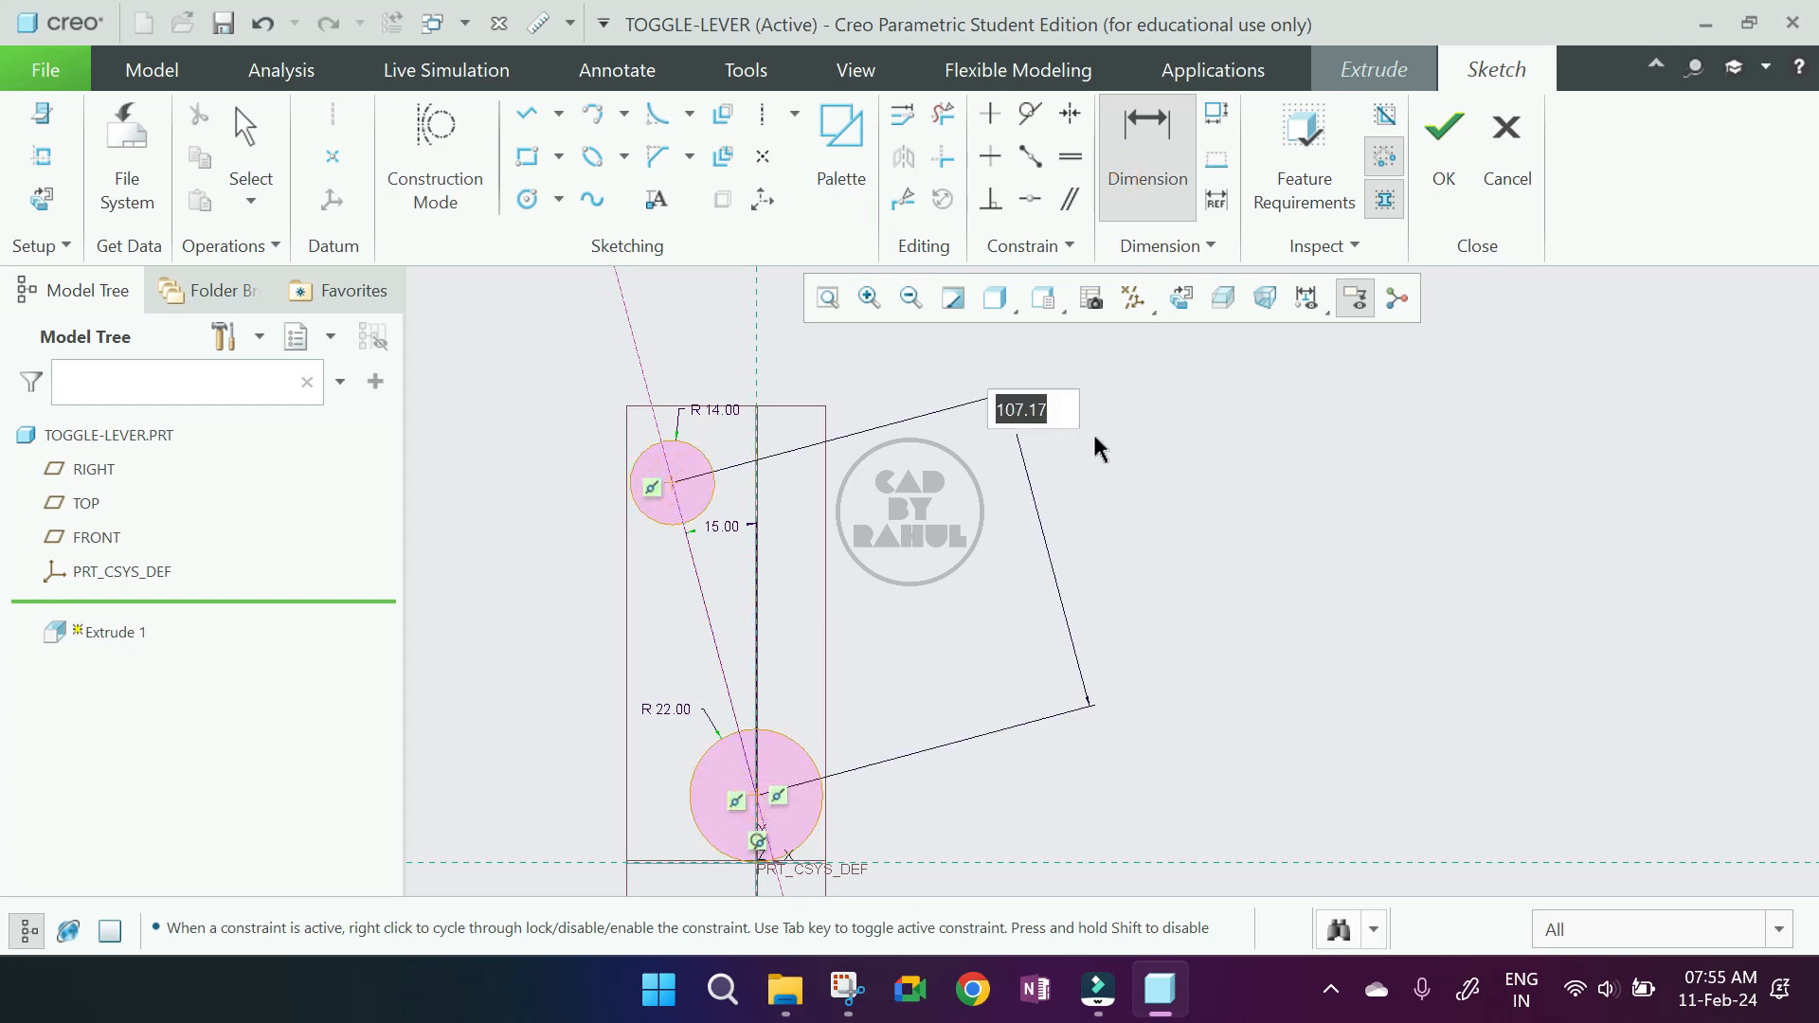
type("49")
key("Return")
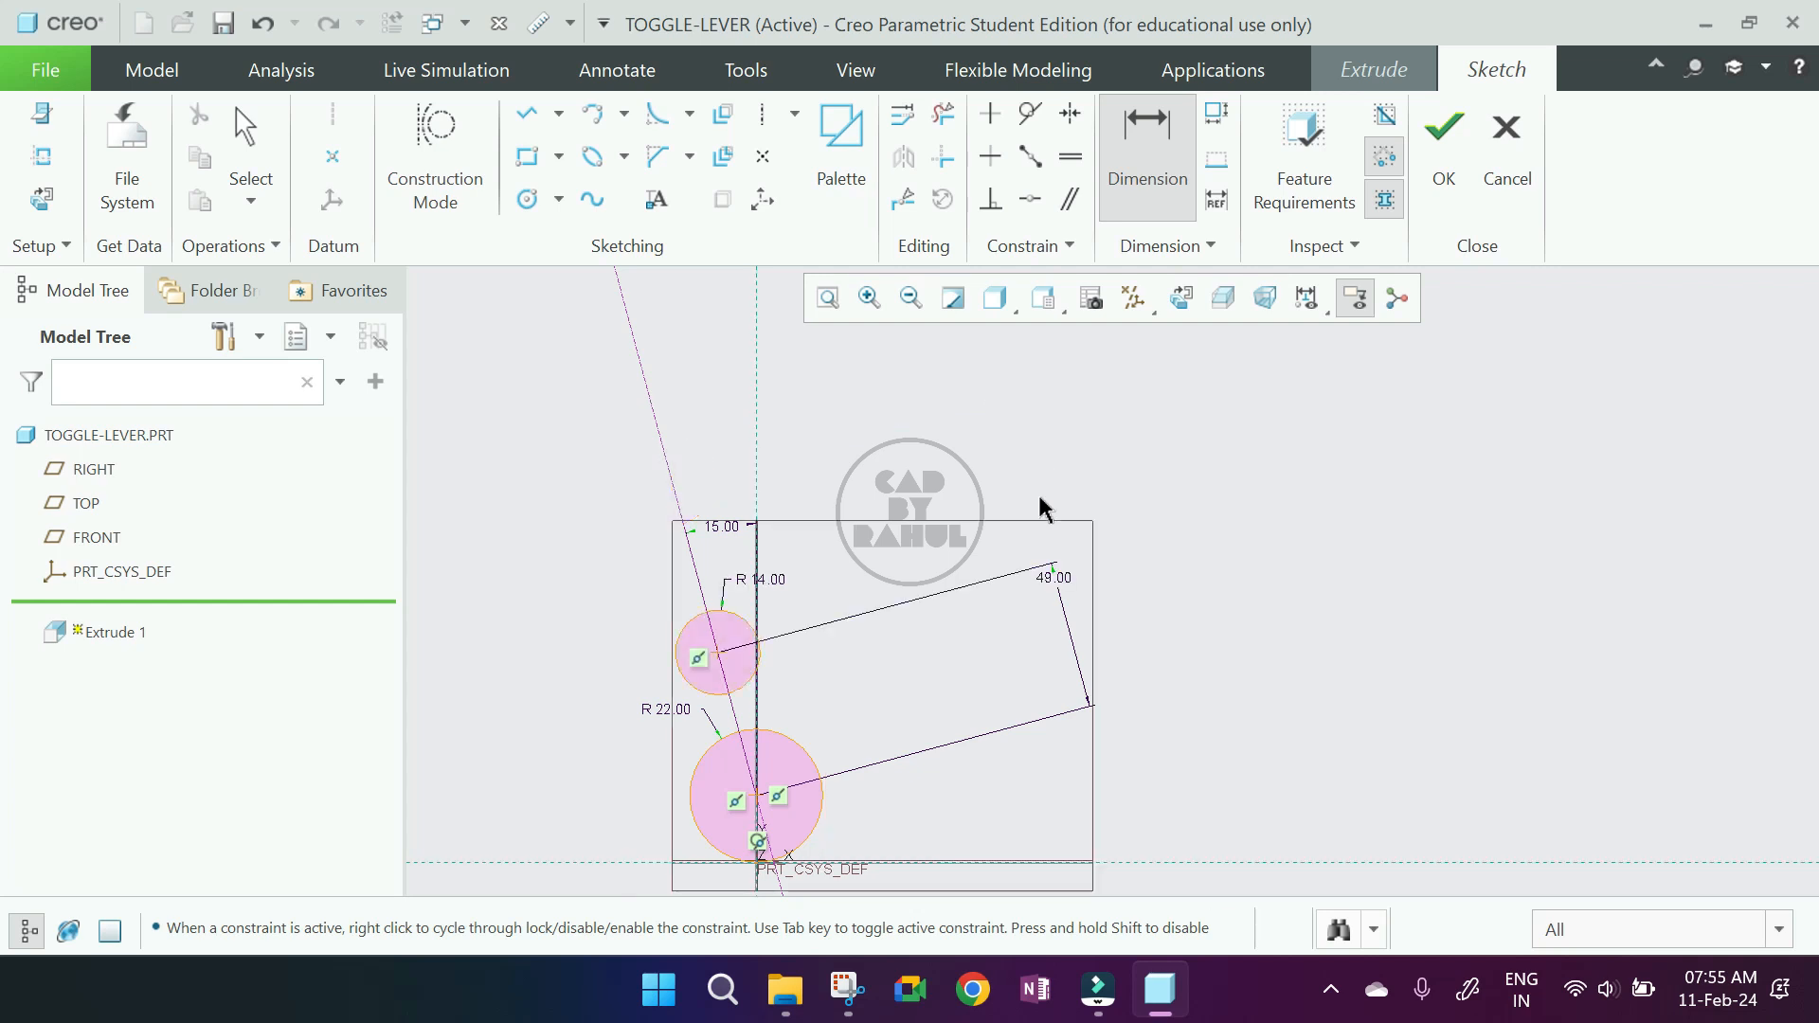
middle_click(728, 843)
- Draw a line from the origin to the right along the horizontal reference and set its length to 57 mm
scroll(722, 834, "down", 3)
scroll(813, 441, "up", 4)
scroll(808, 483, "down", 3)
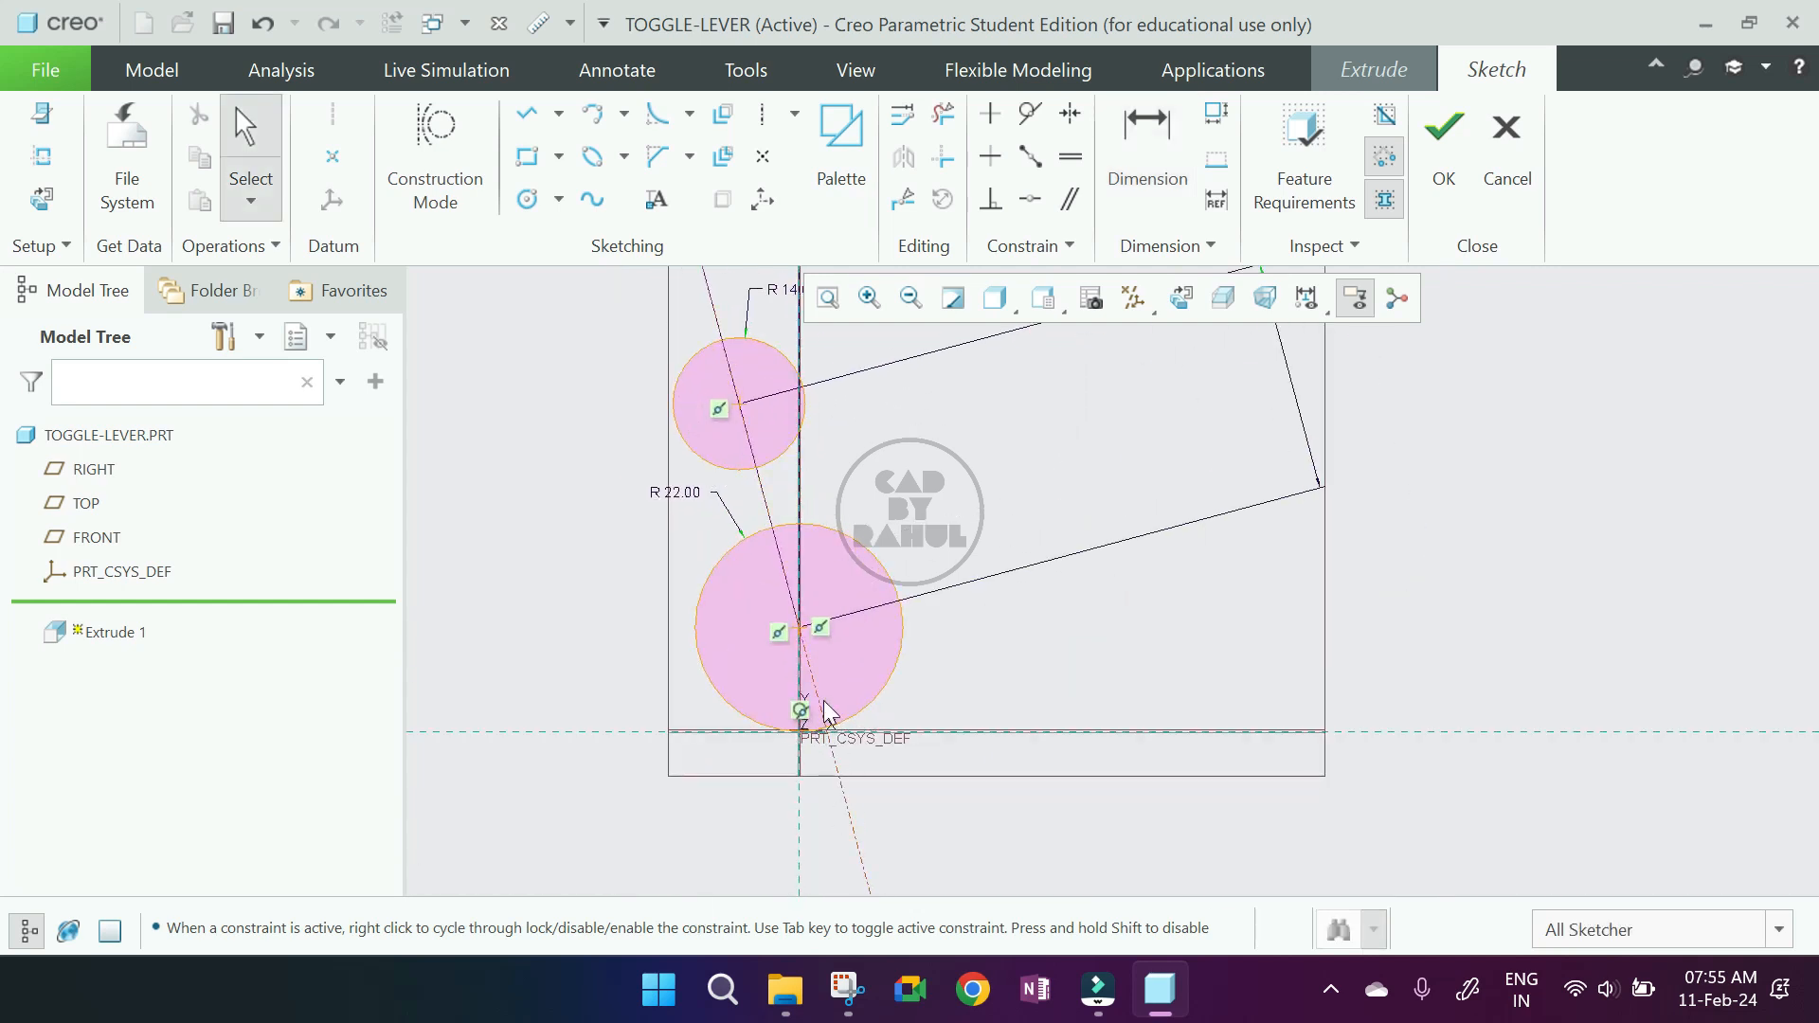
left_click(527, 114)
scroll(838, 777, "down", 5)
scroll(763, 813, "up", 3)
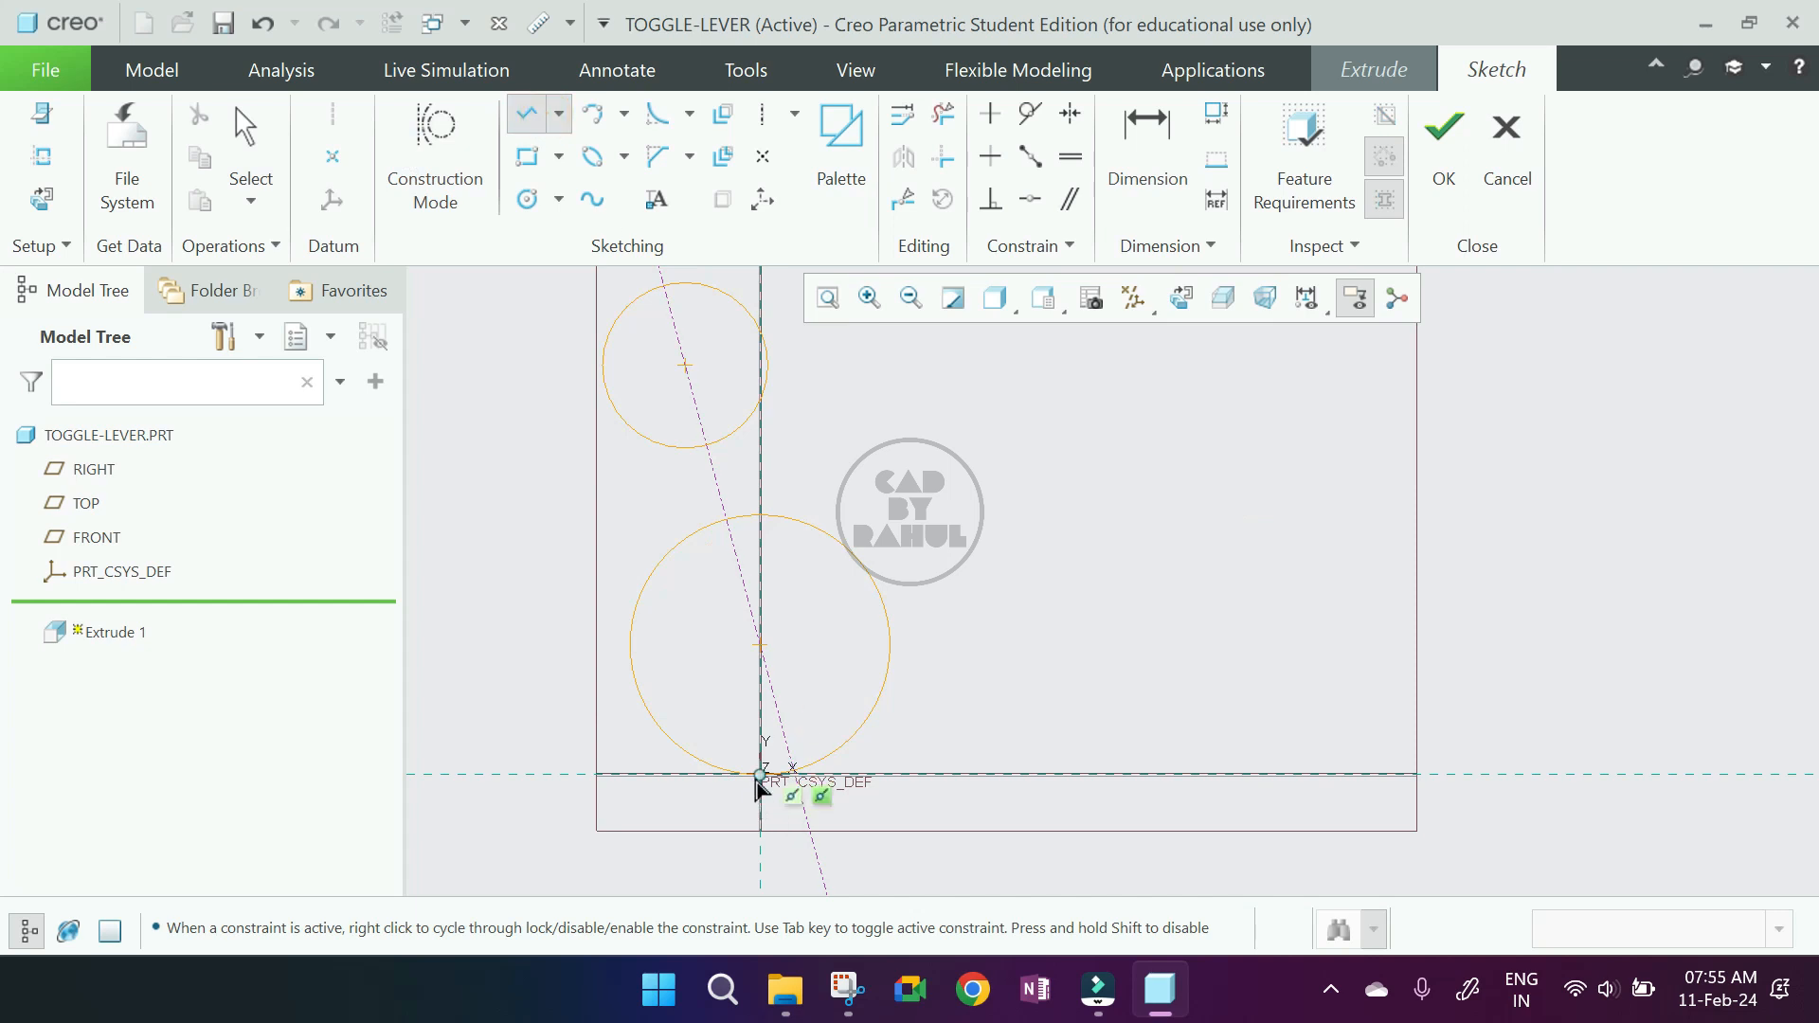
left_click(760, 775)
left_click(1299, 775)
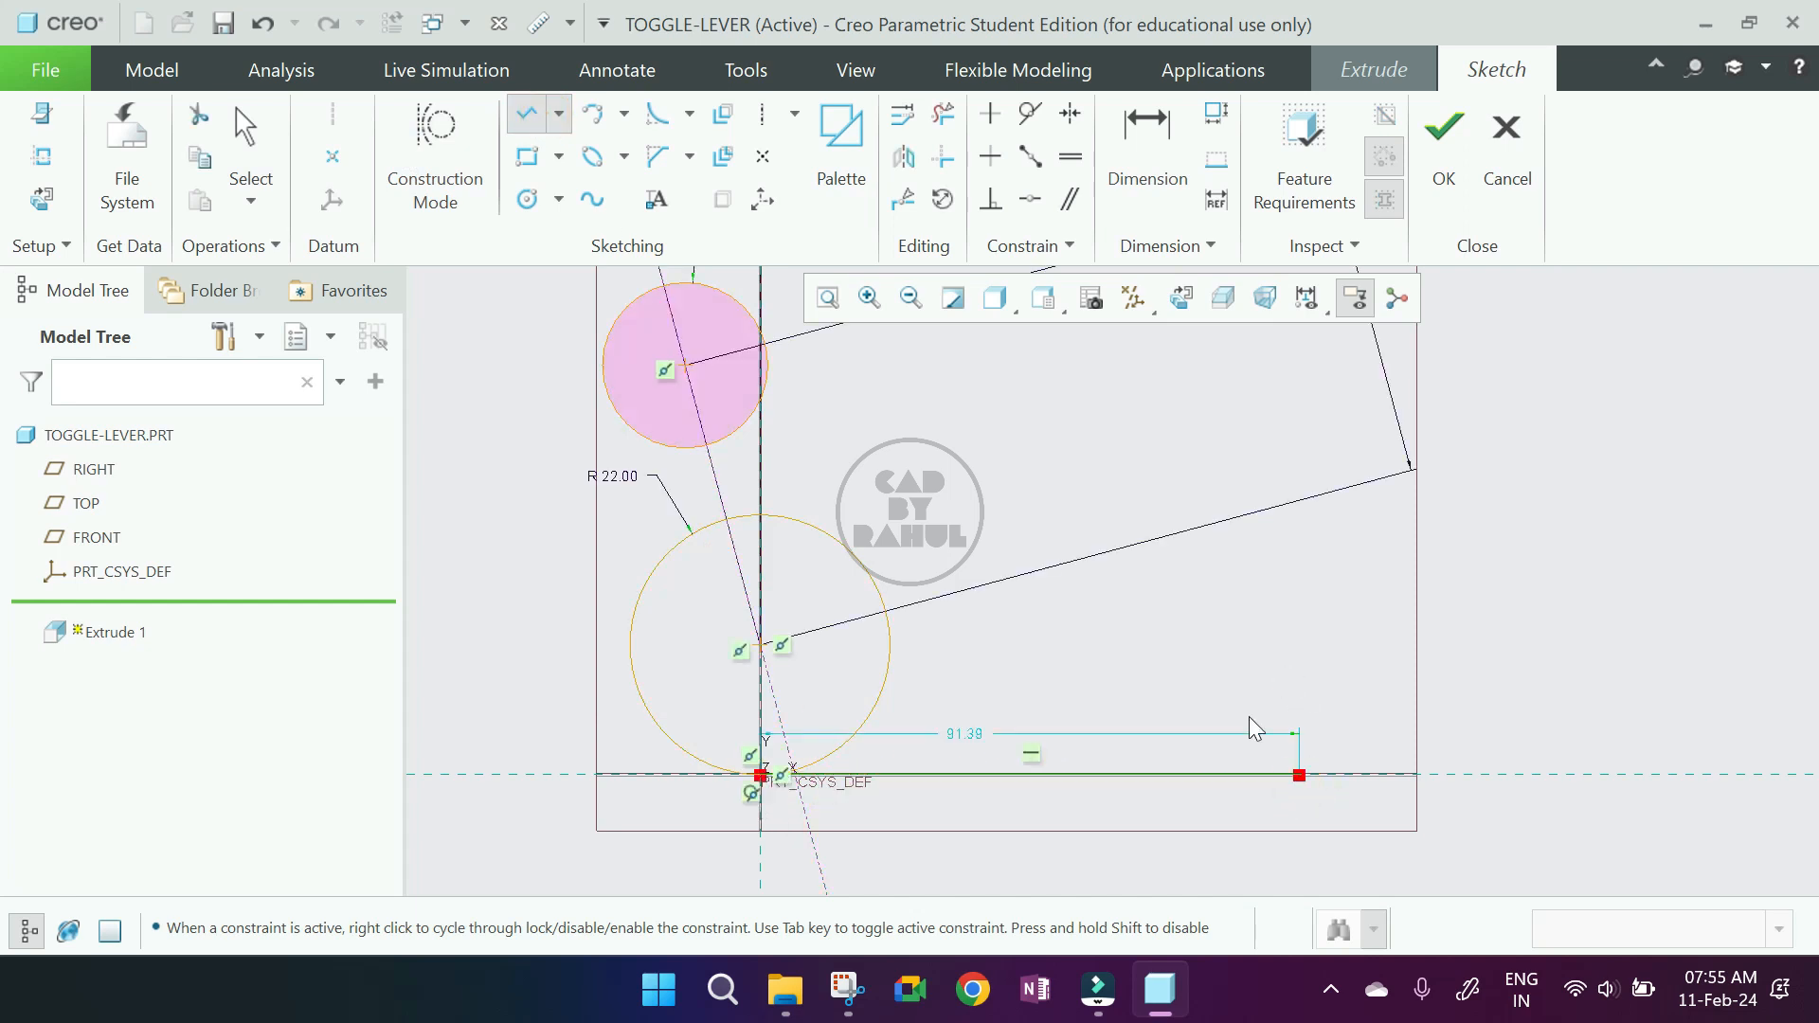
middle_click(1296, 700)
double_click(966, 736)
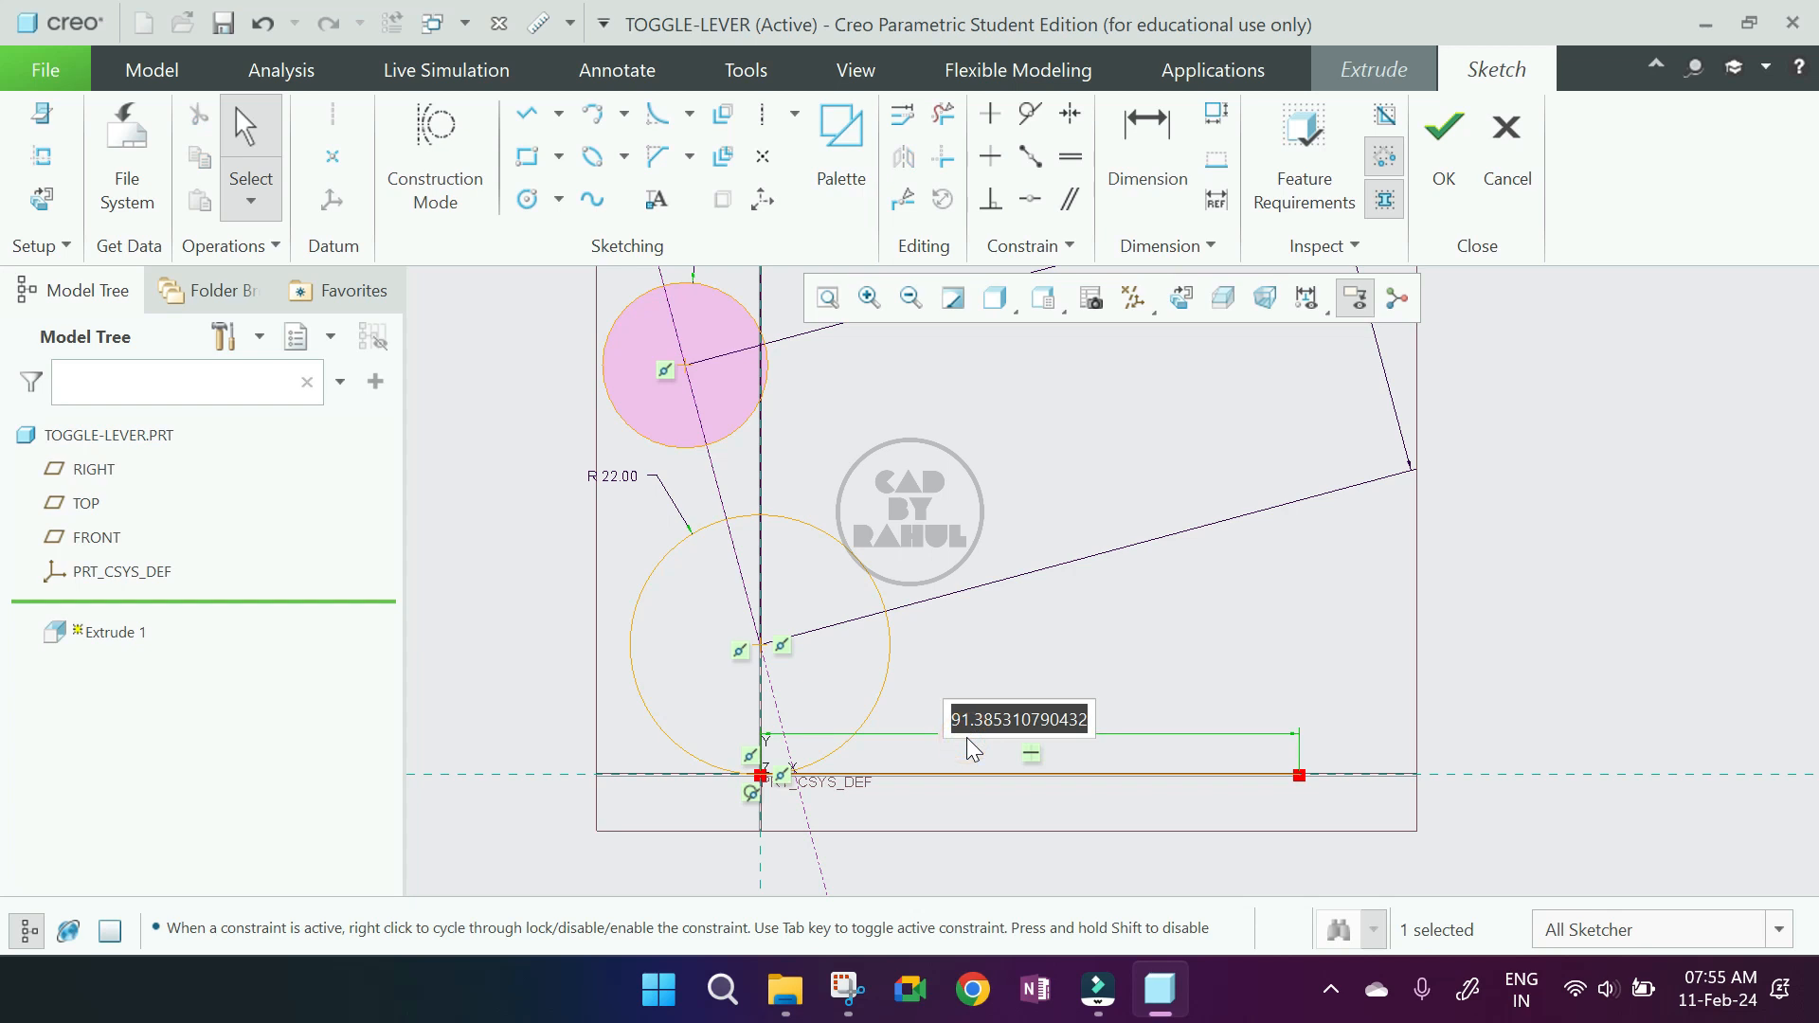
type("57")
key("Return")
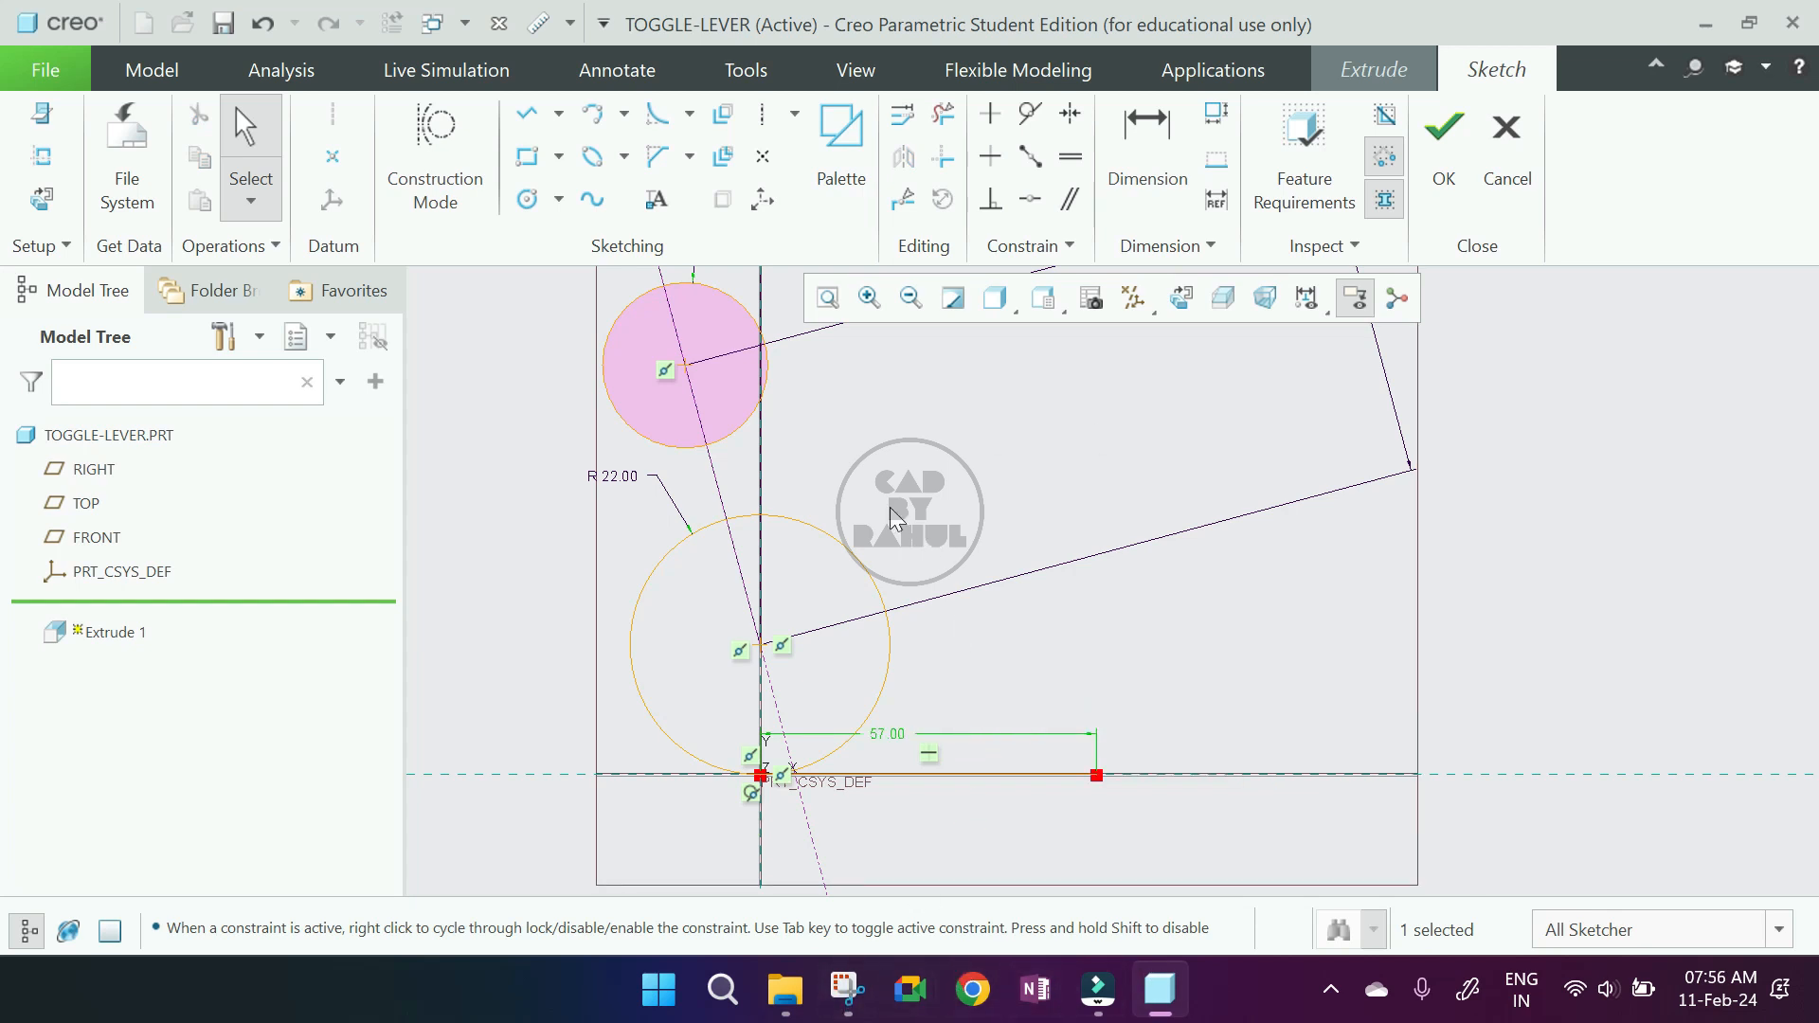
- Draw a vertical line upward from the right end of the 57 mm base line and set its length to 36 mm
left_click(527, 113)
left_click(1099, 785)
left_click(1097, 618)
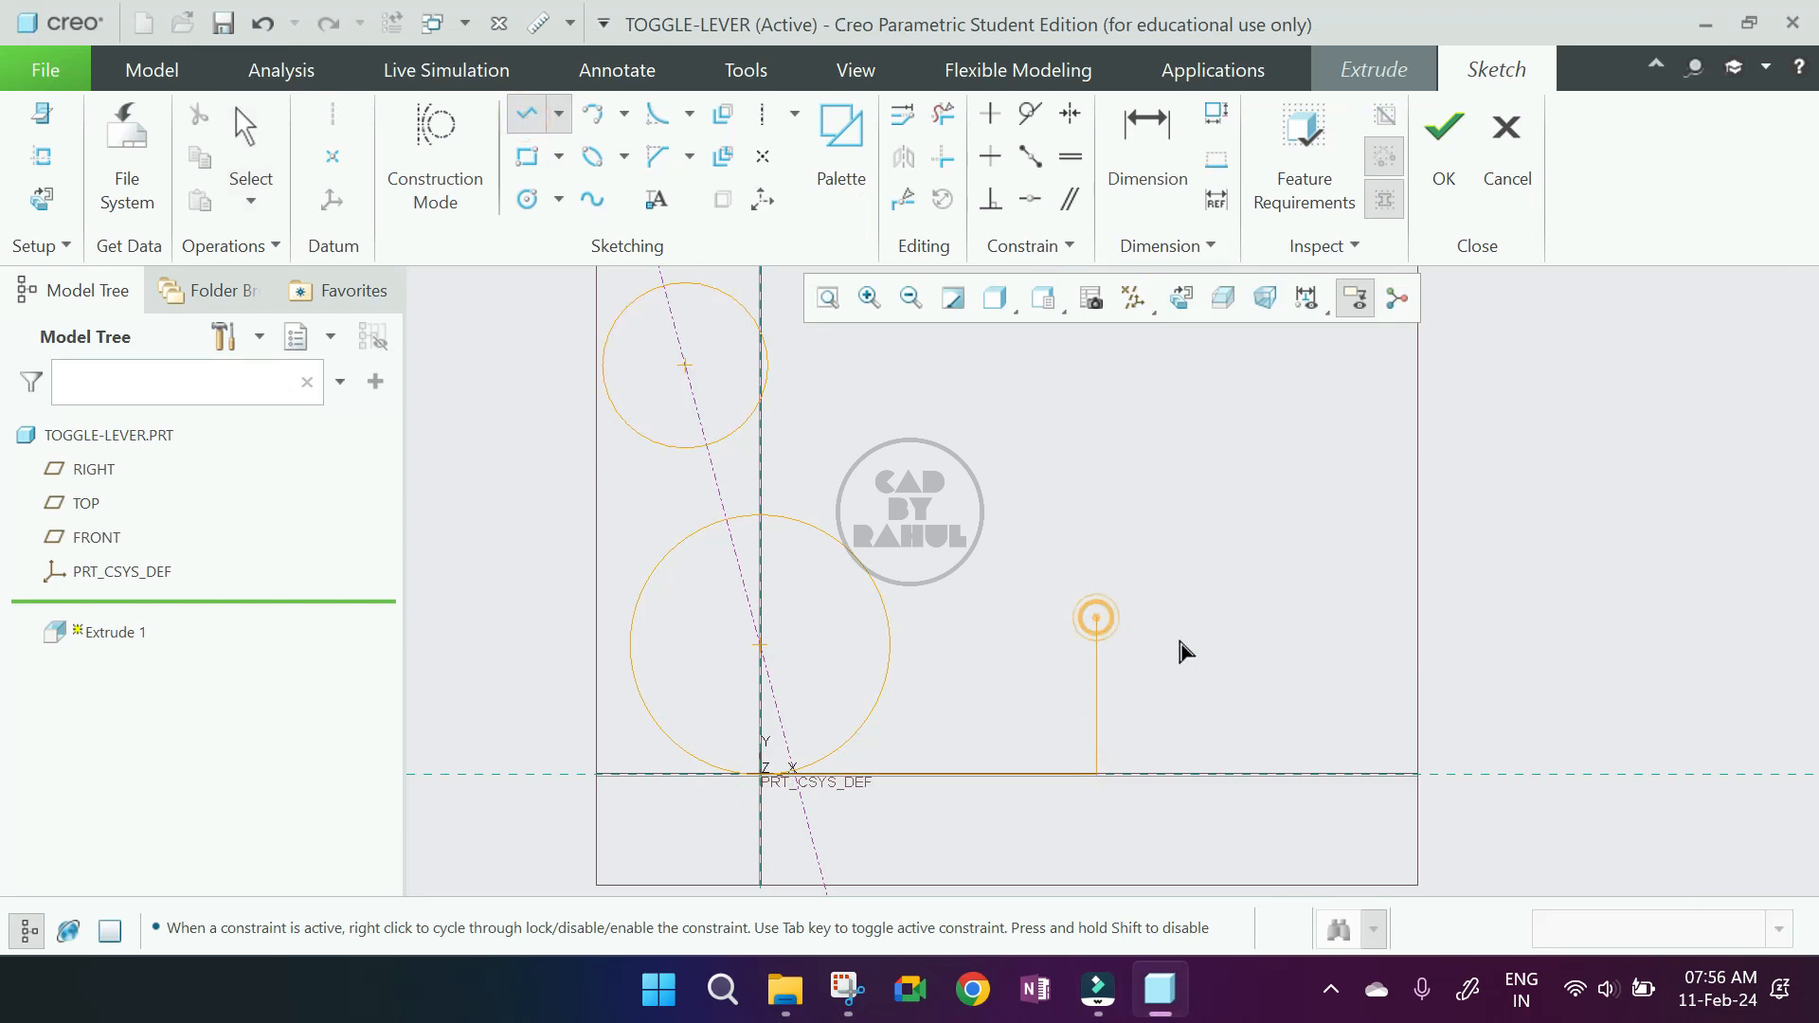
middle_click(1172, 678)
double_click(1071, 725)
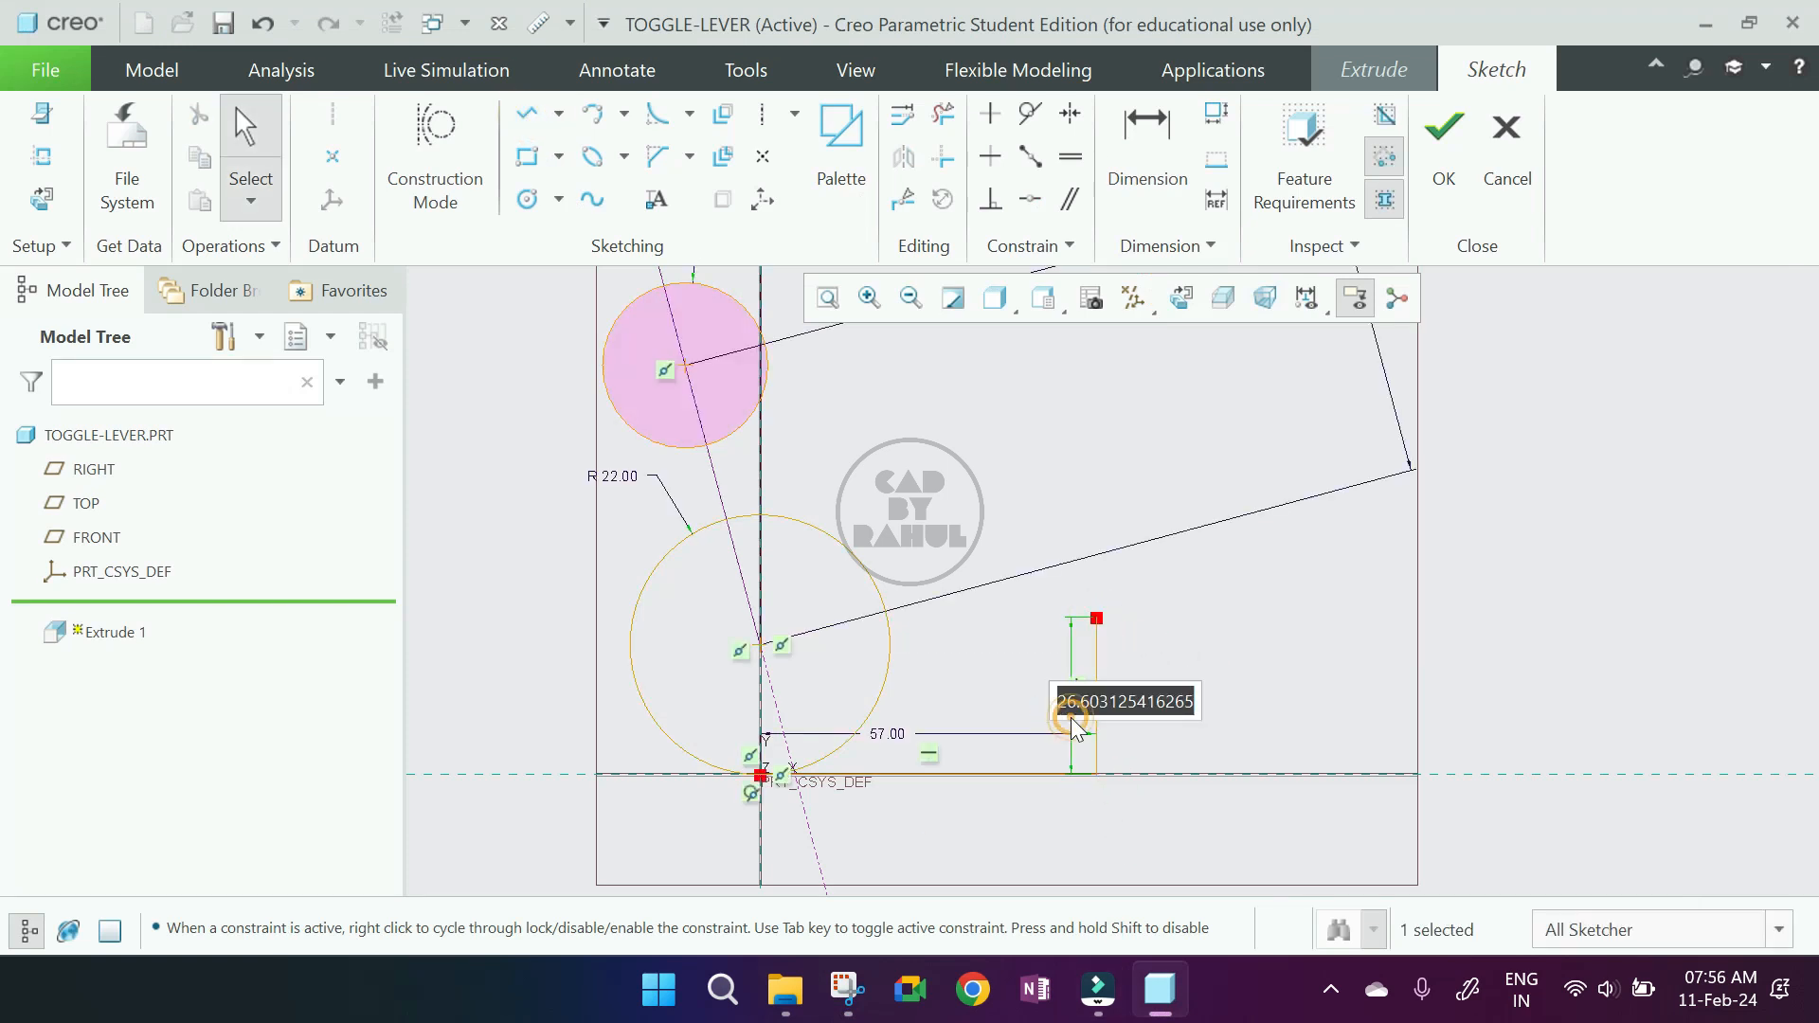
type("3")
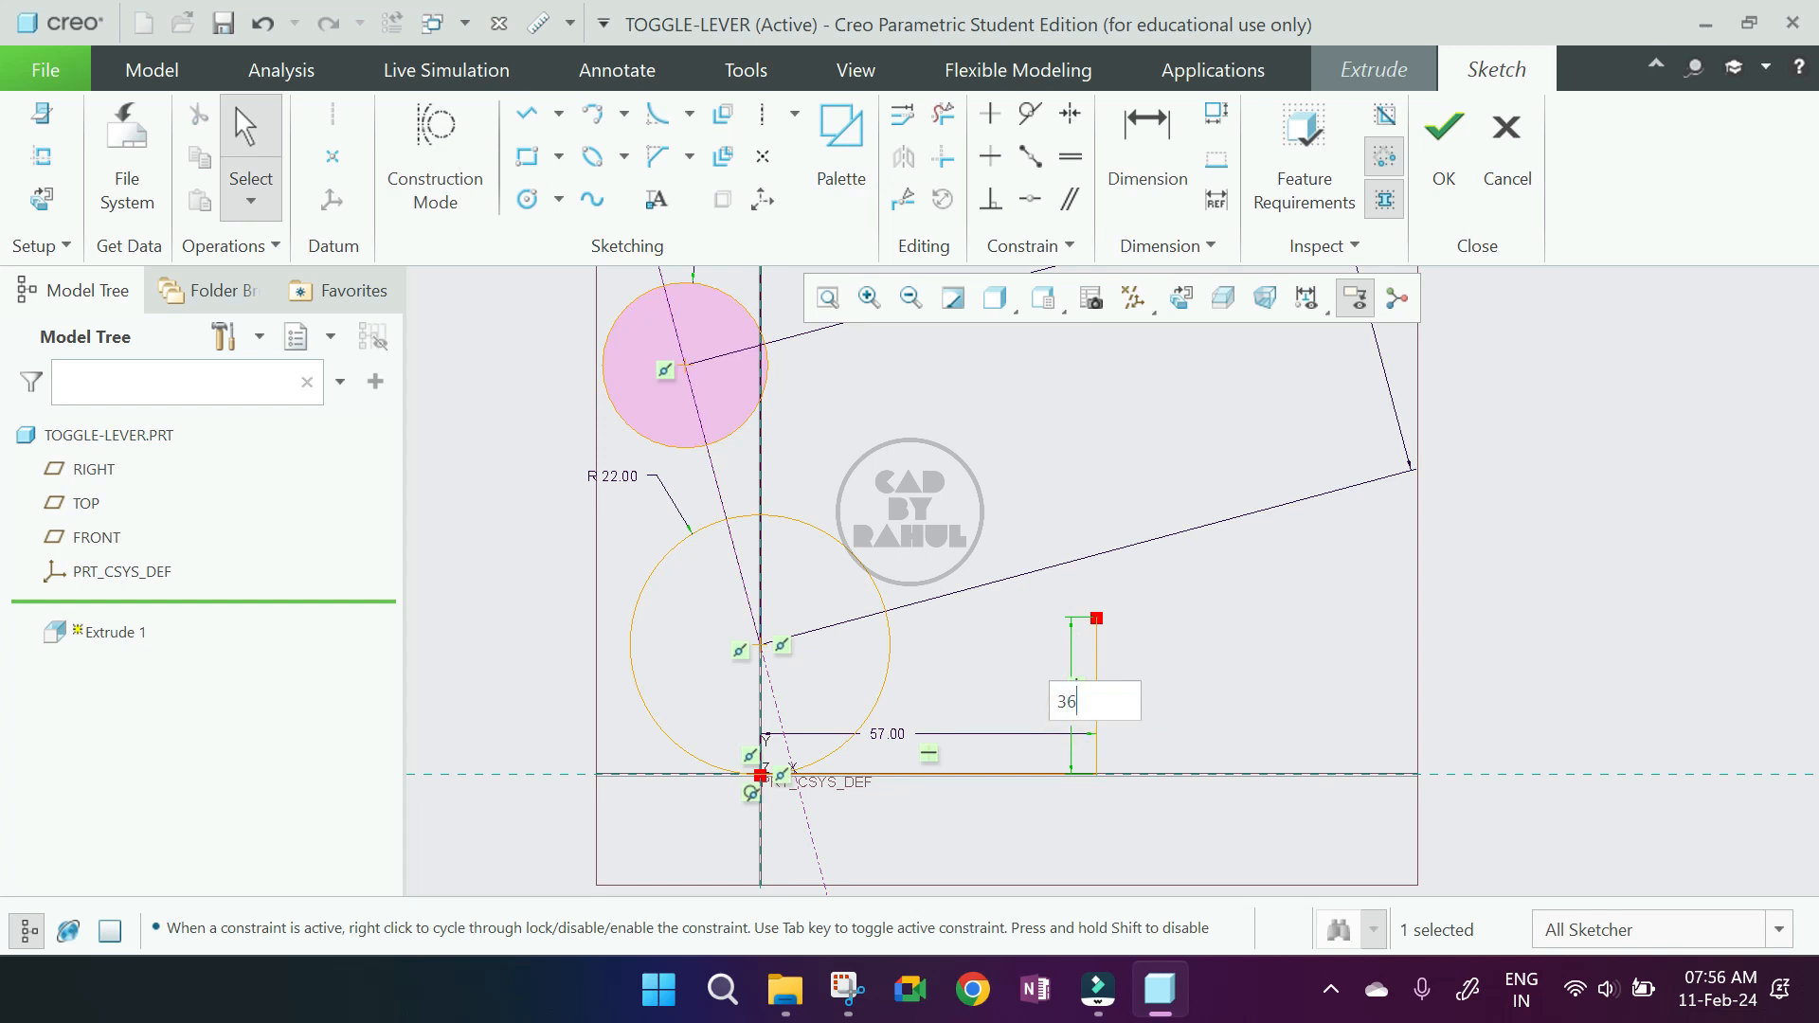
type("6")
key("Return")
scroll(1109, 877, "down", 3)
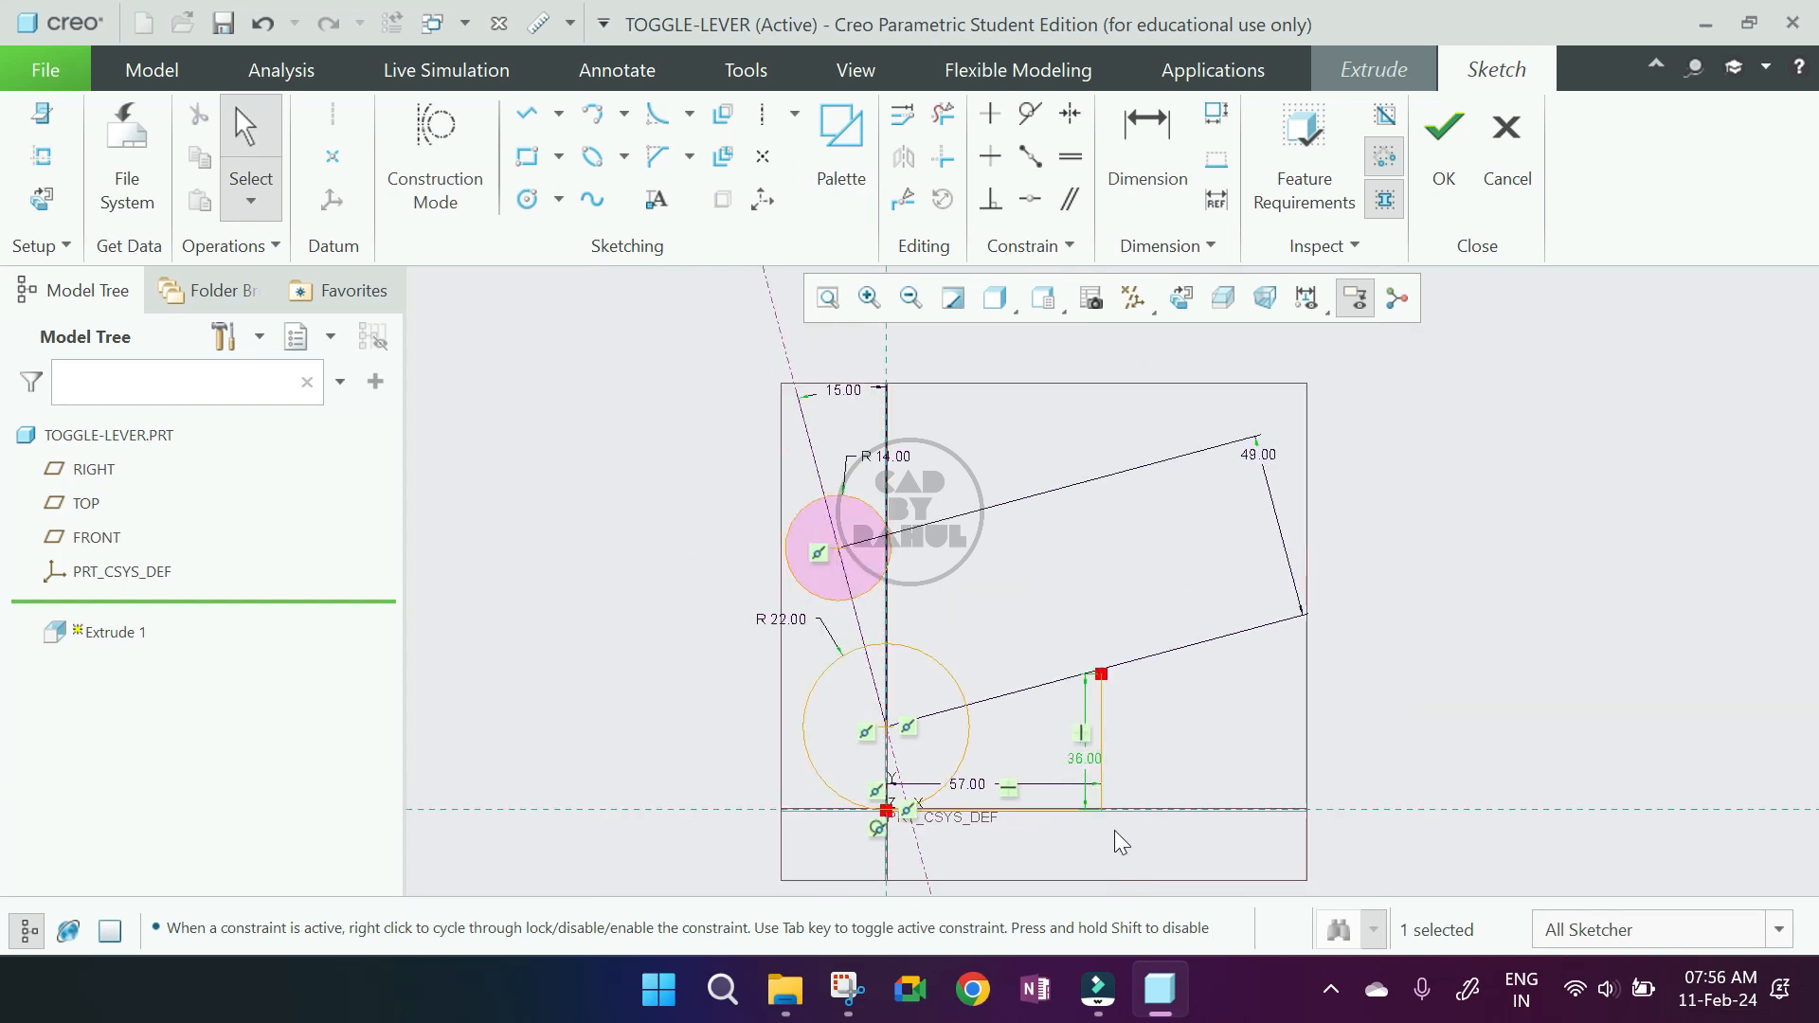
- Draw an arc from the upper end of the 36 mm line to the near side of the upper circle, tangent to the circle
scroll(1063, 576, "up", 2)
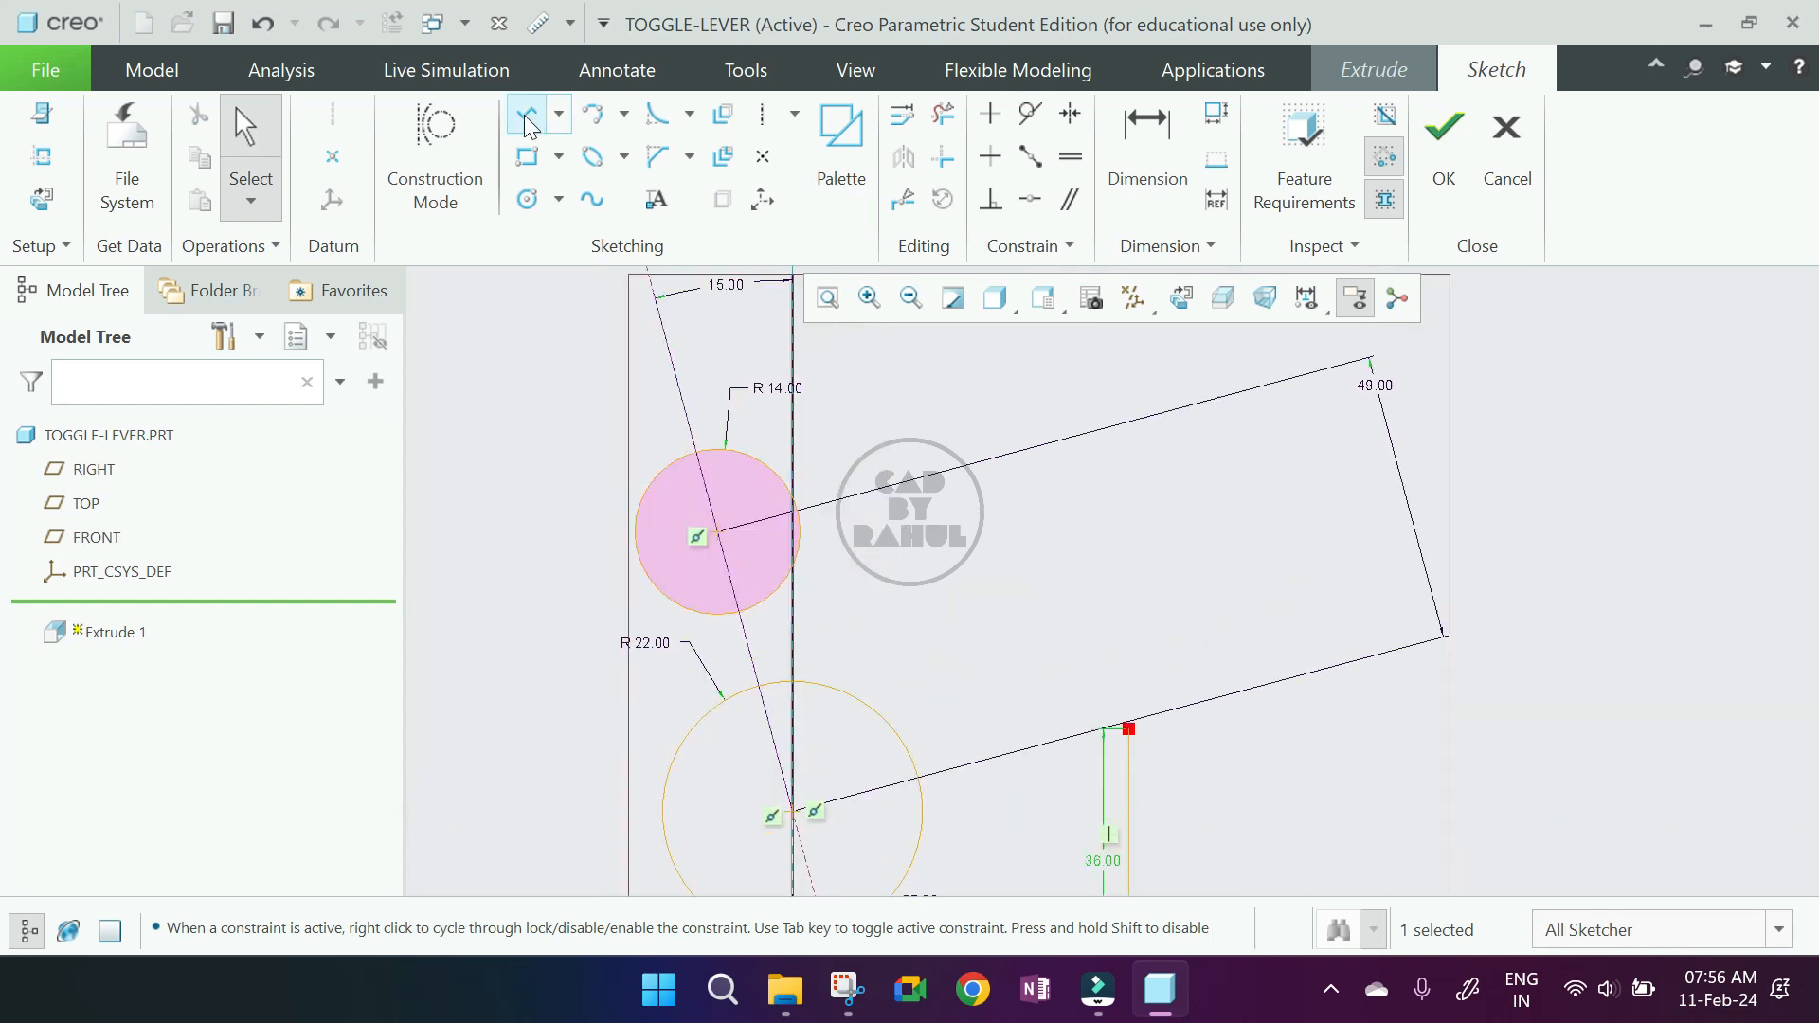
left_click(624, 114)
left_click(667, 150)
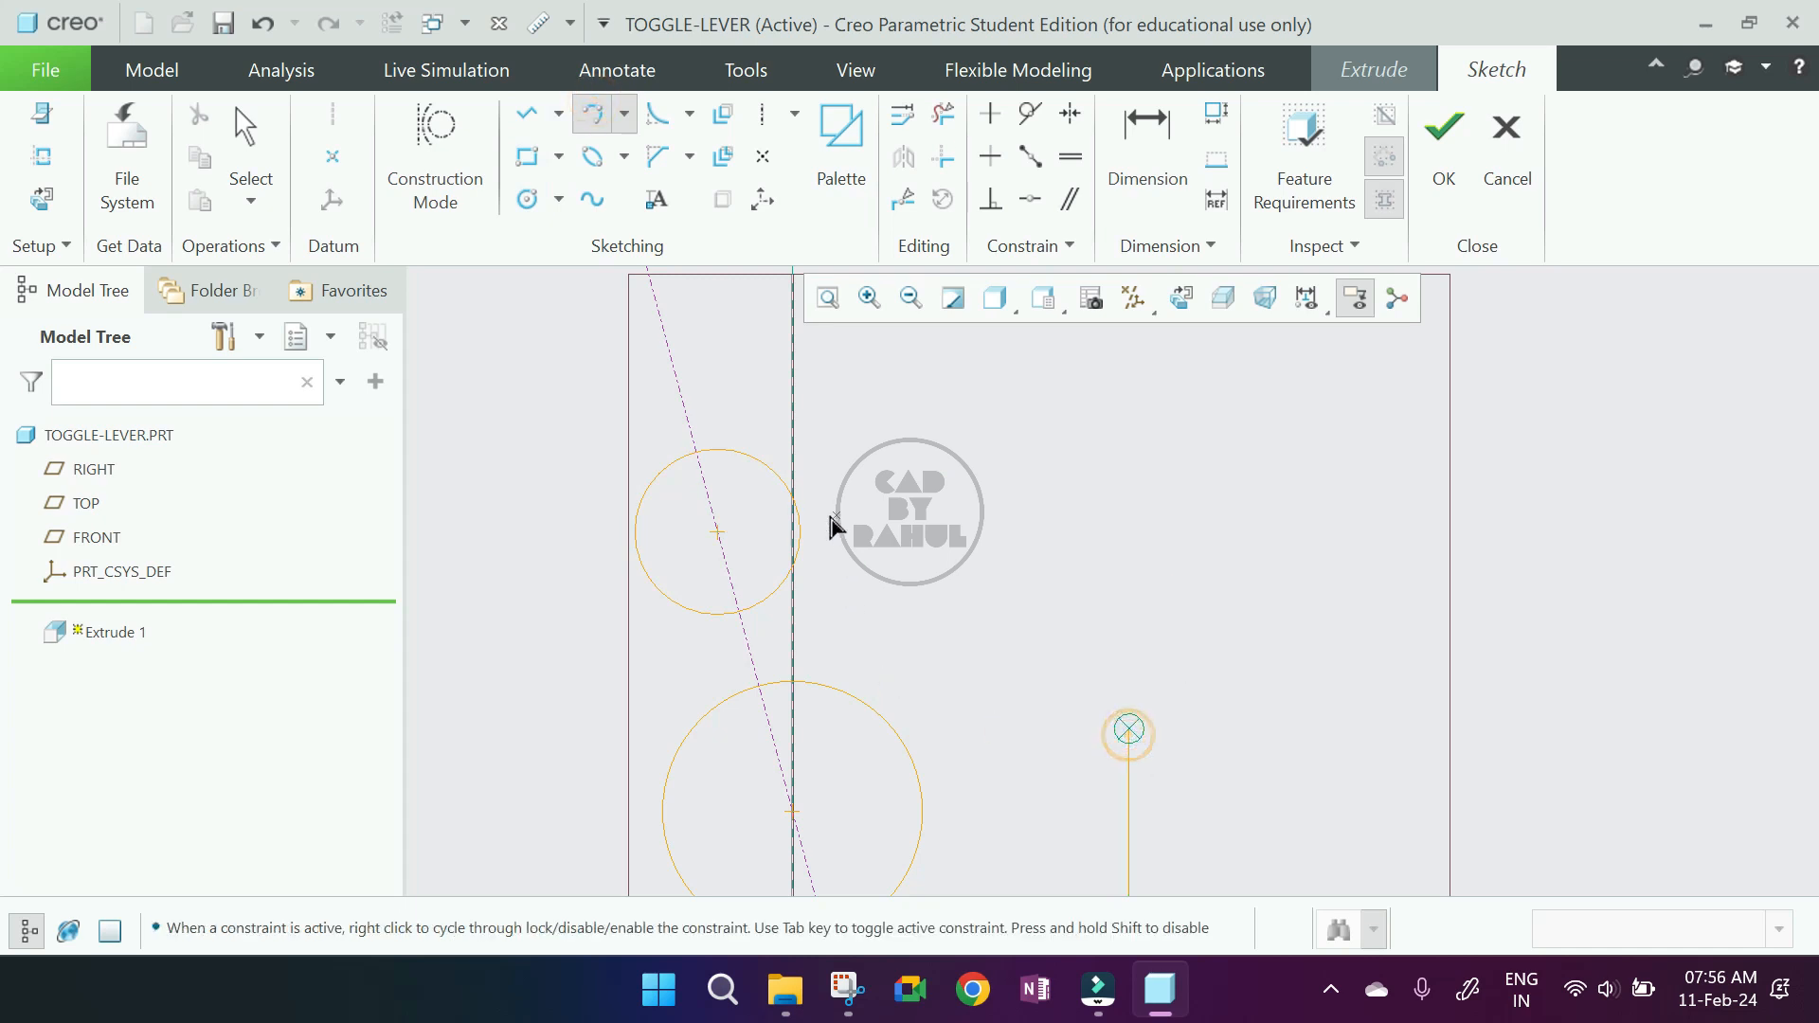
scroll(806, 531, "up", 5)
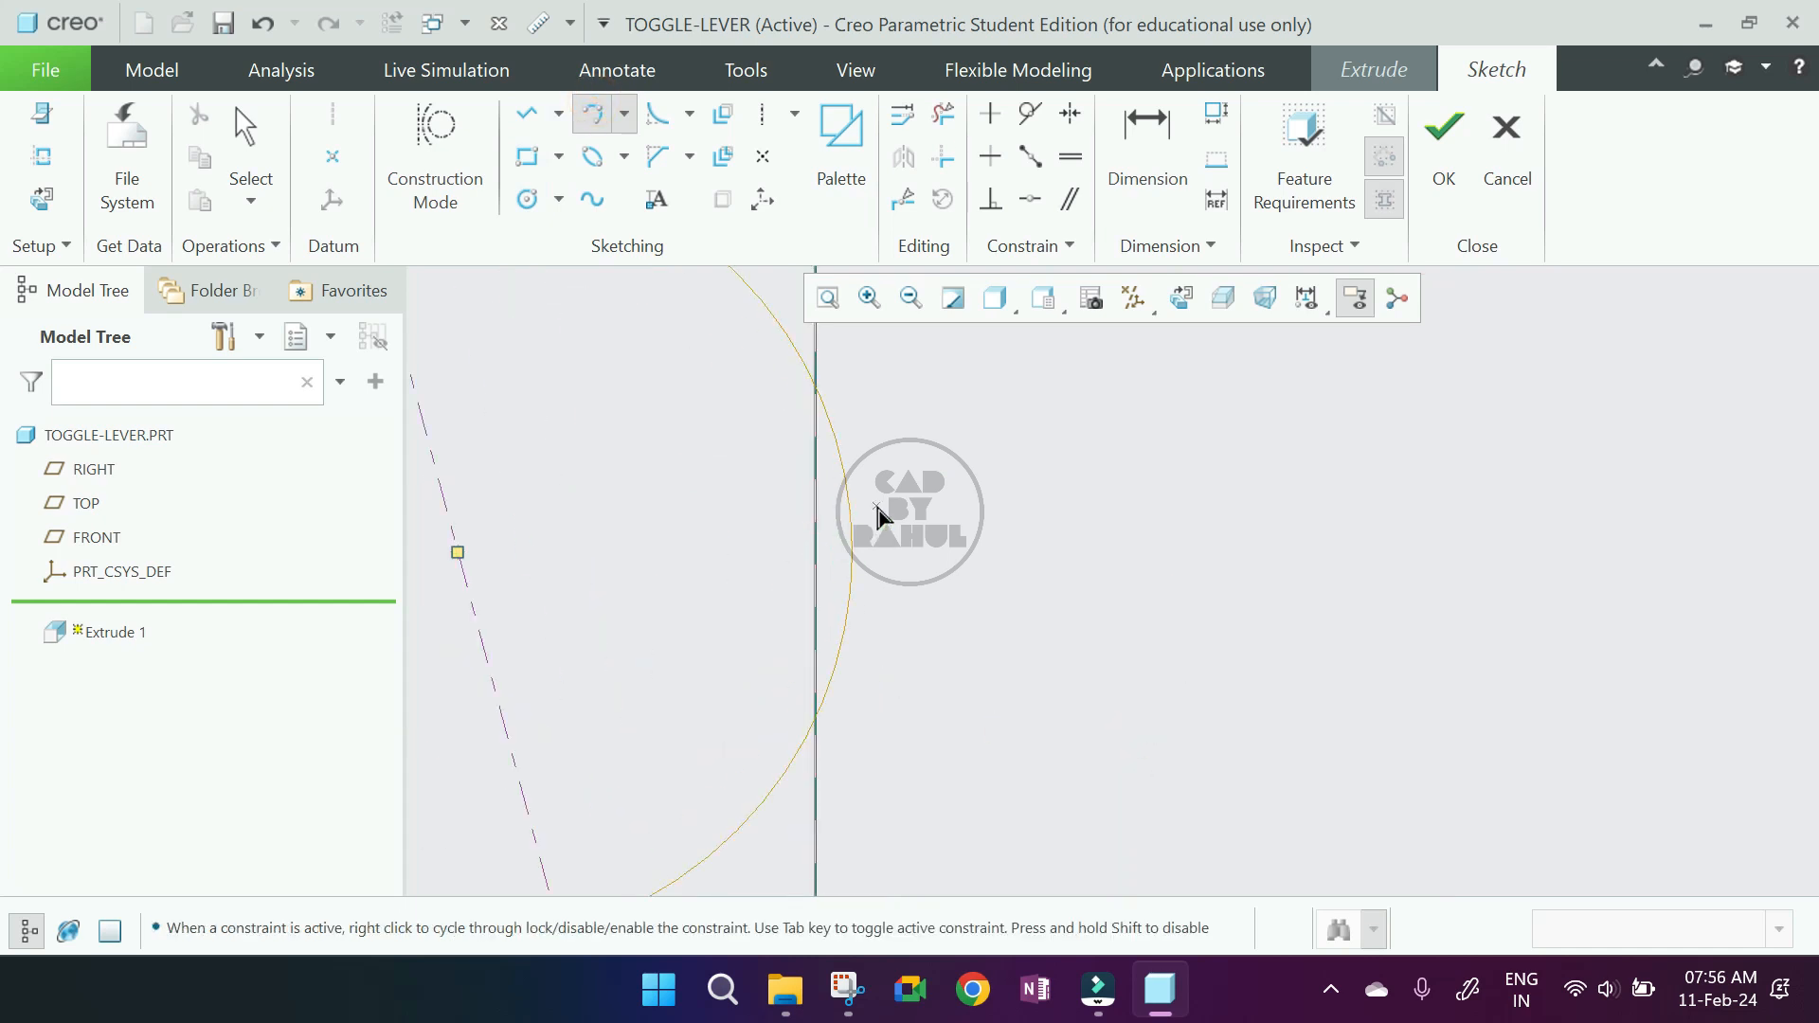
left_click(852, 511)
scroll(864, 519, "down", 5)
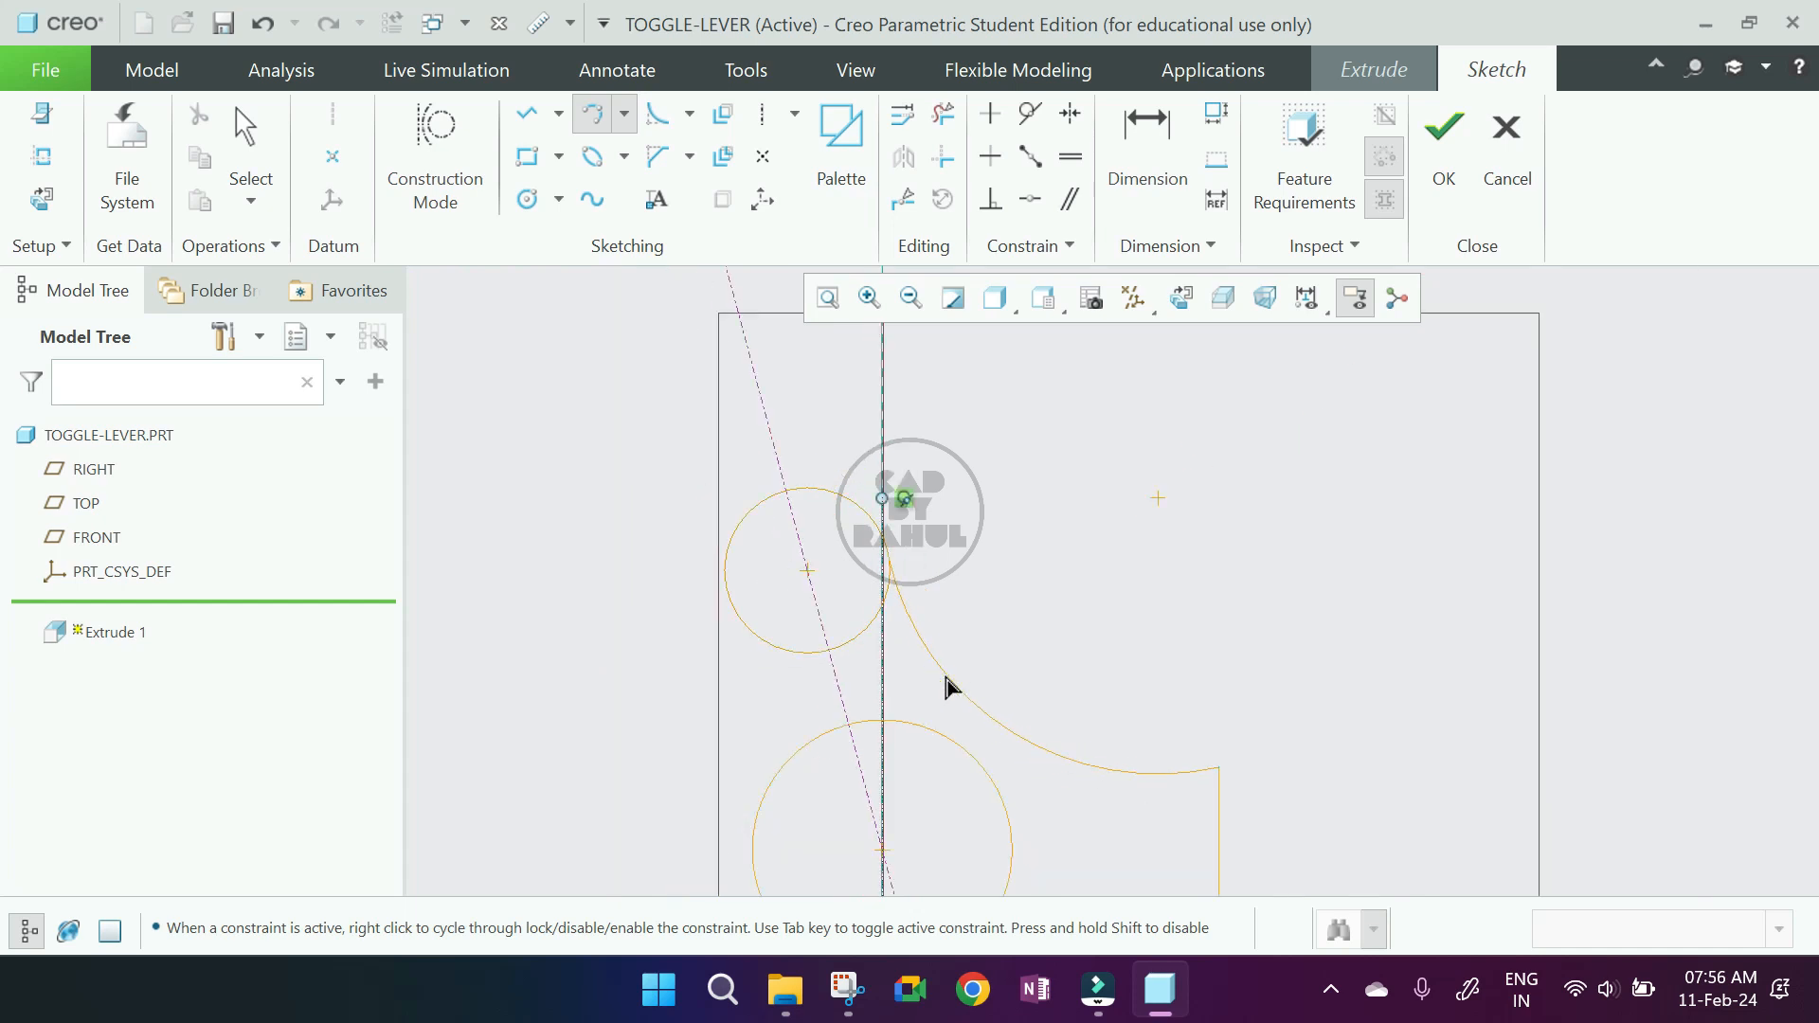
left_click(940, 685)
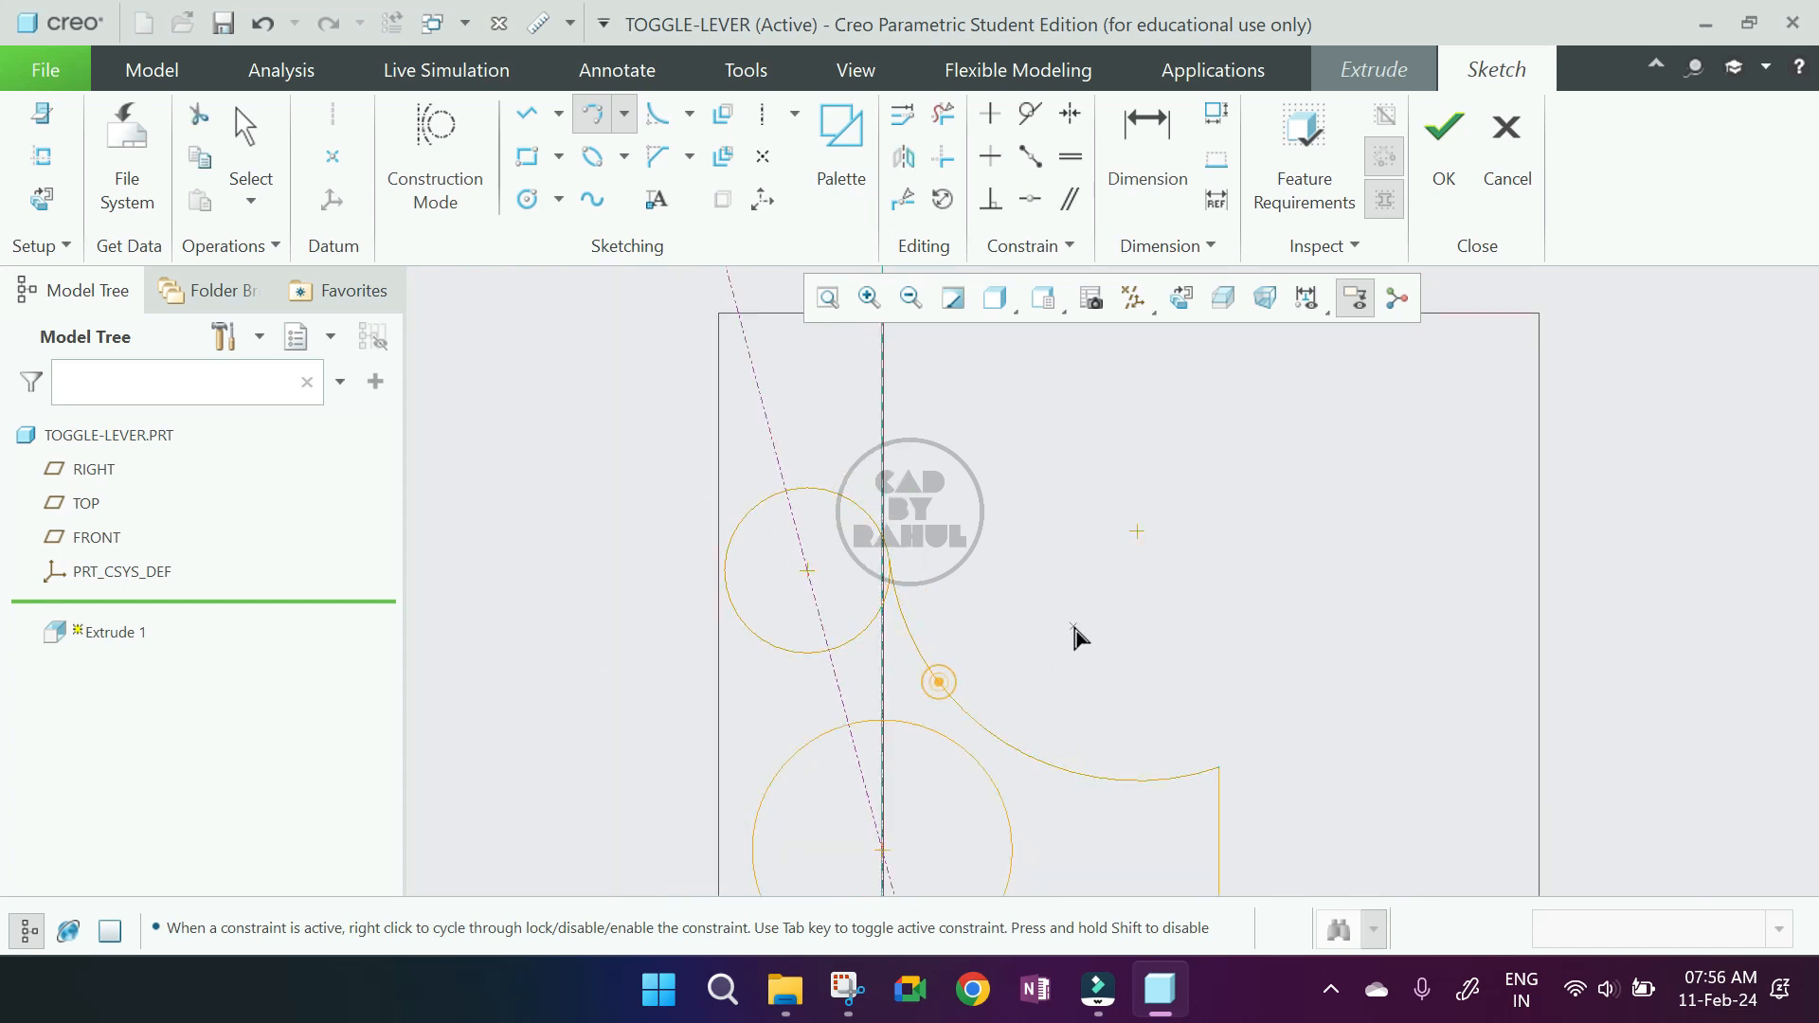
middle_click(1077, 628)
scroll(1035, 727, "down", 2)
- Dimension the arc's radius and set it to 67 mm
key("d")
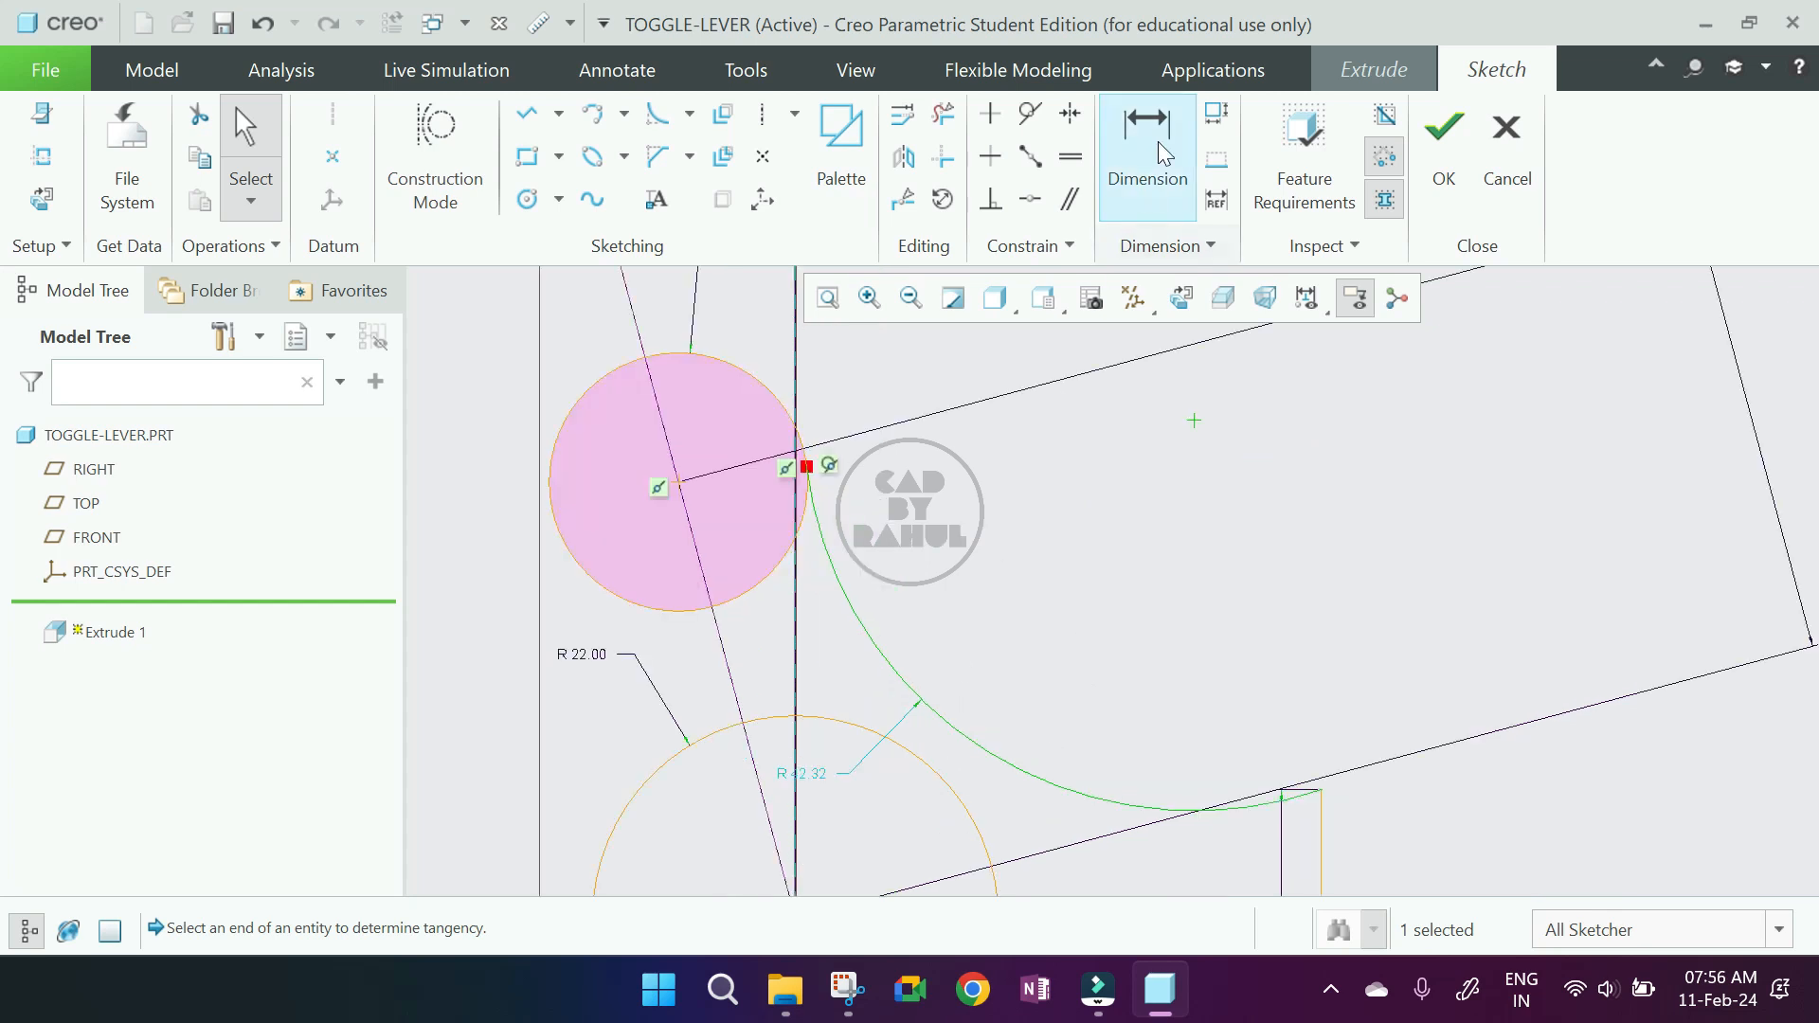
left_click(952, 731)
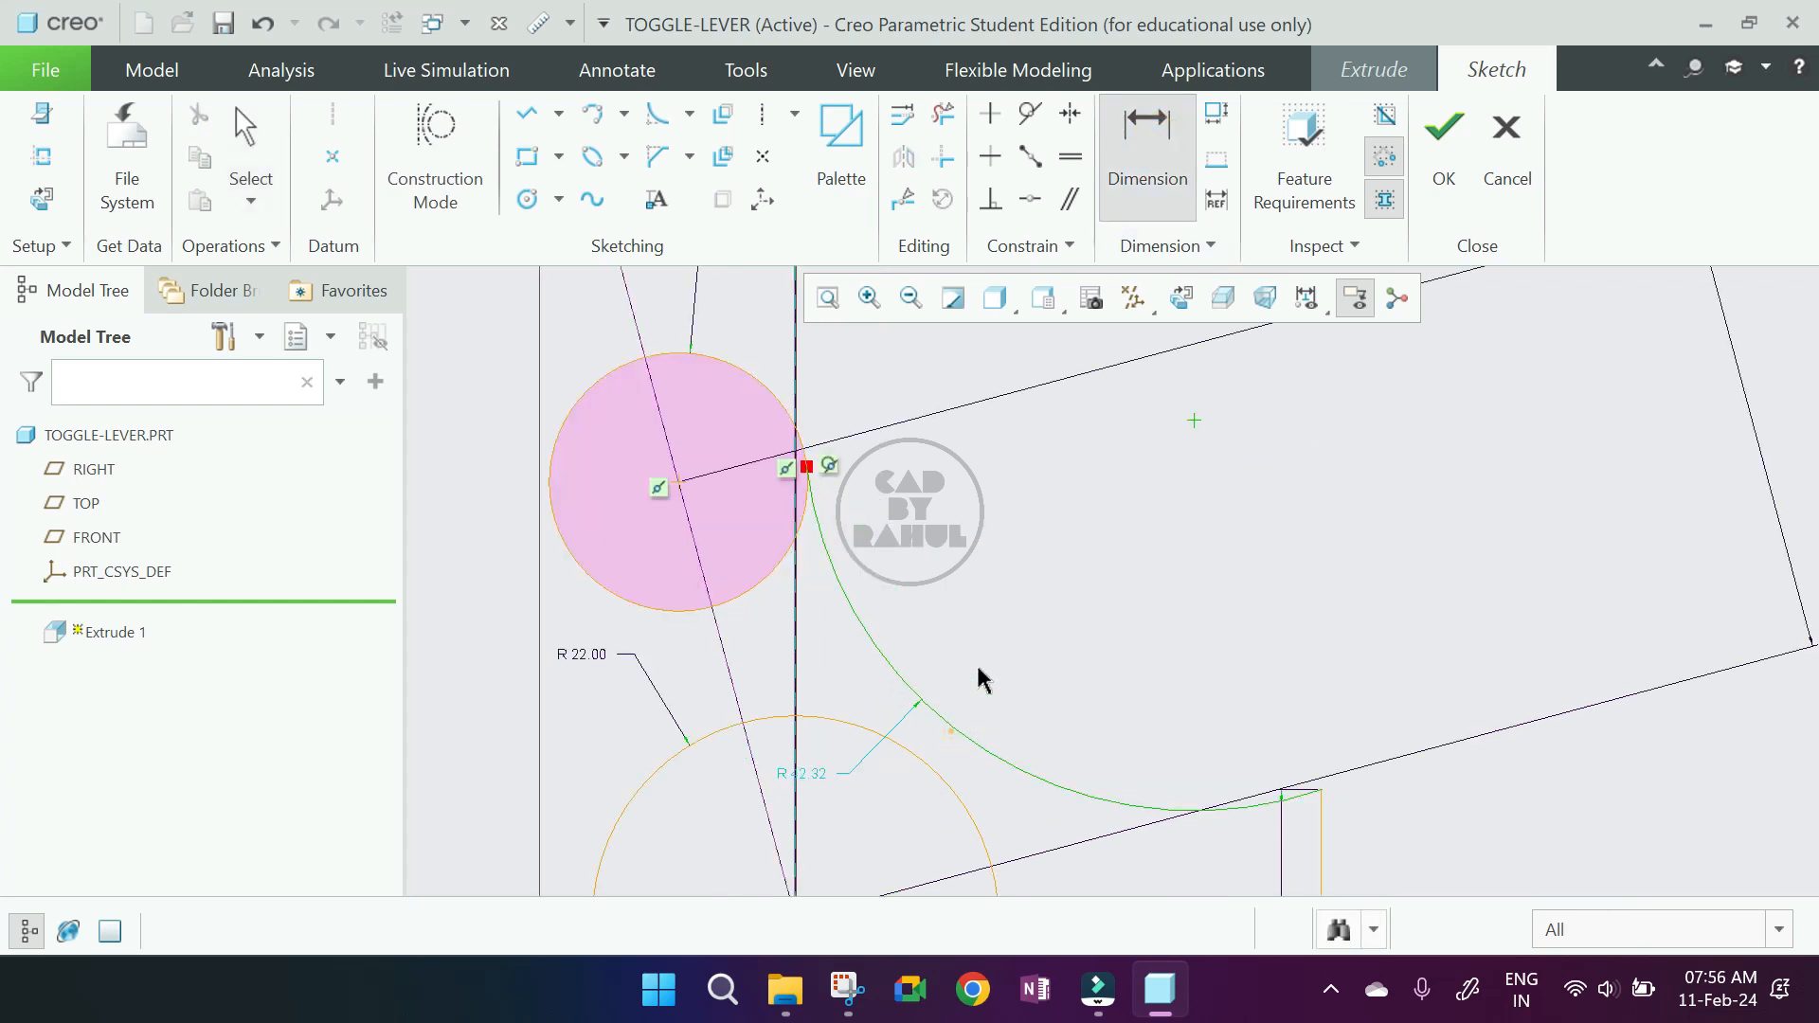
middle_click(980, 667)
type("67")
key("Return")
middle_click(983, 689)
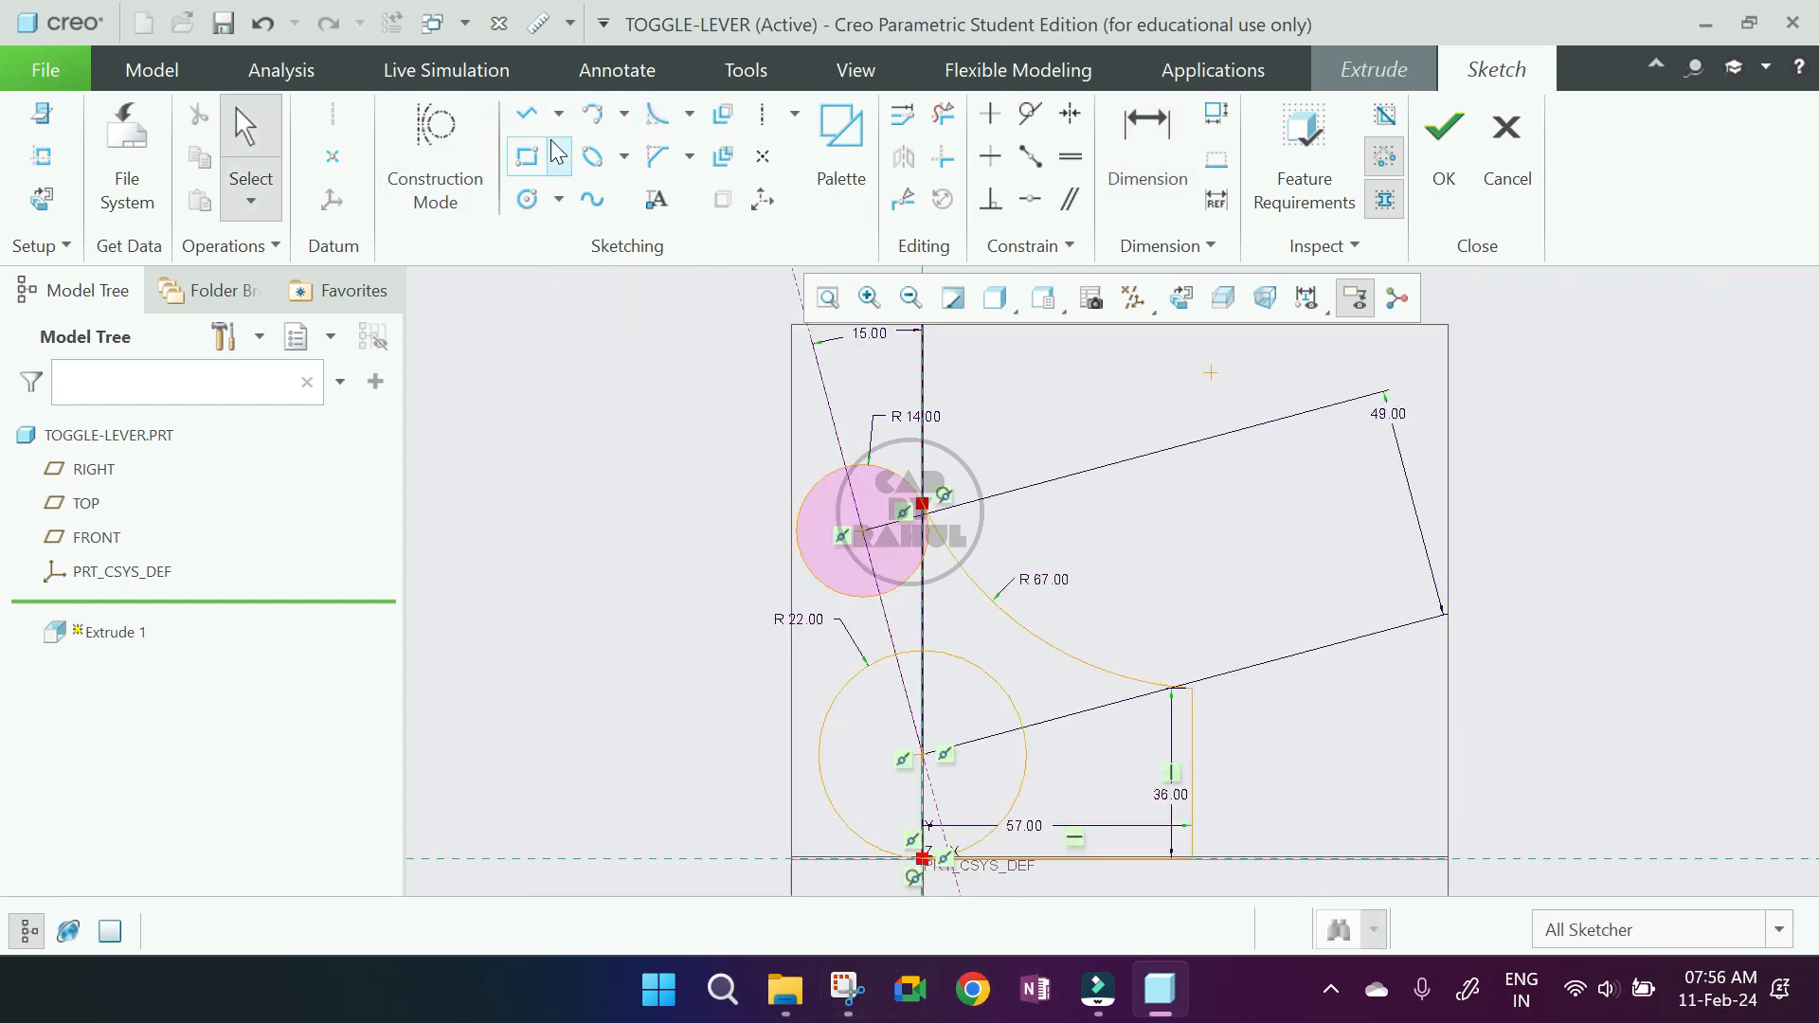
- Draw a tangent line joining the outer sides of the lower and upper circles, on the side away from the 67 mm arc
left_click(560, 113)
left_click(609, 187)
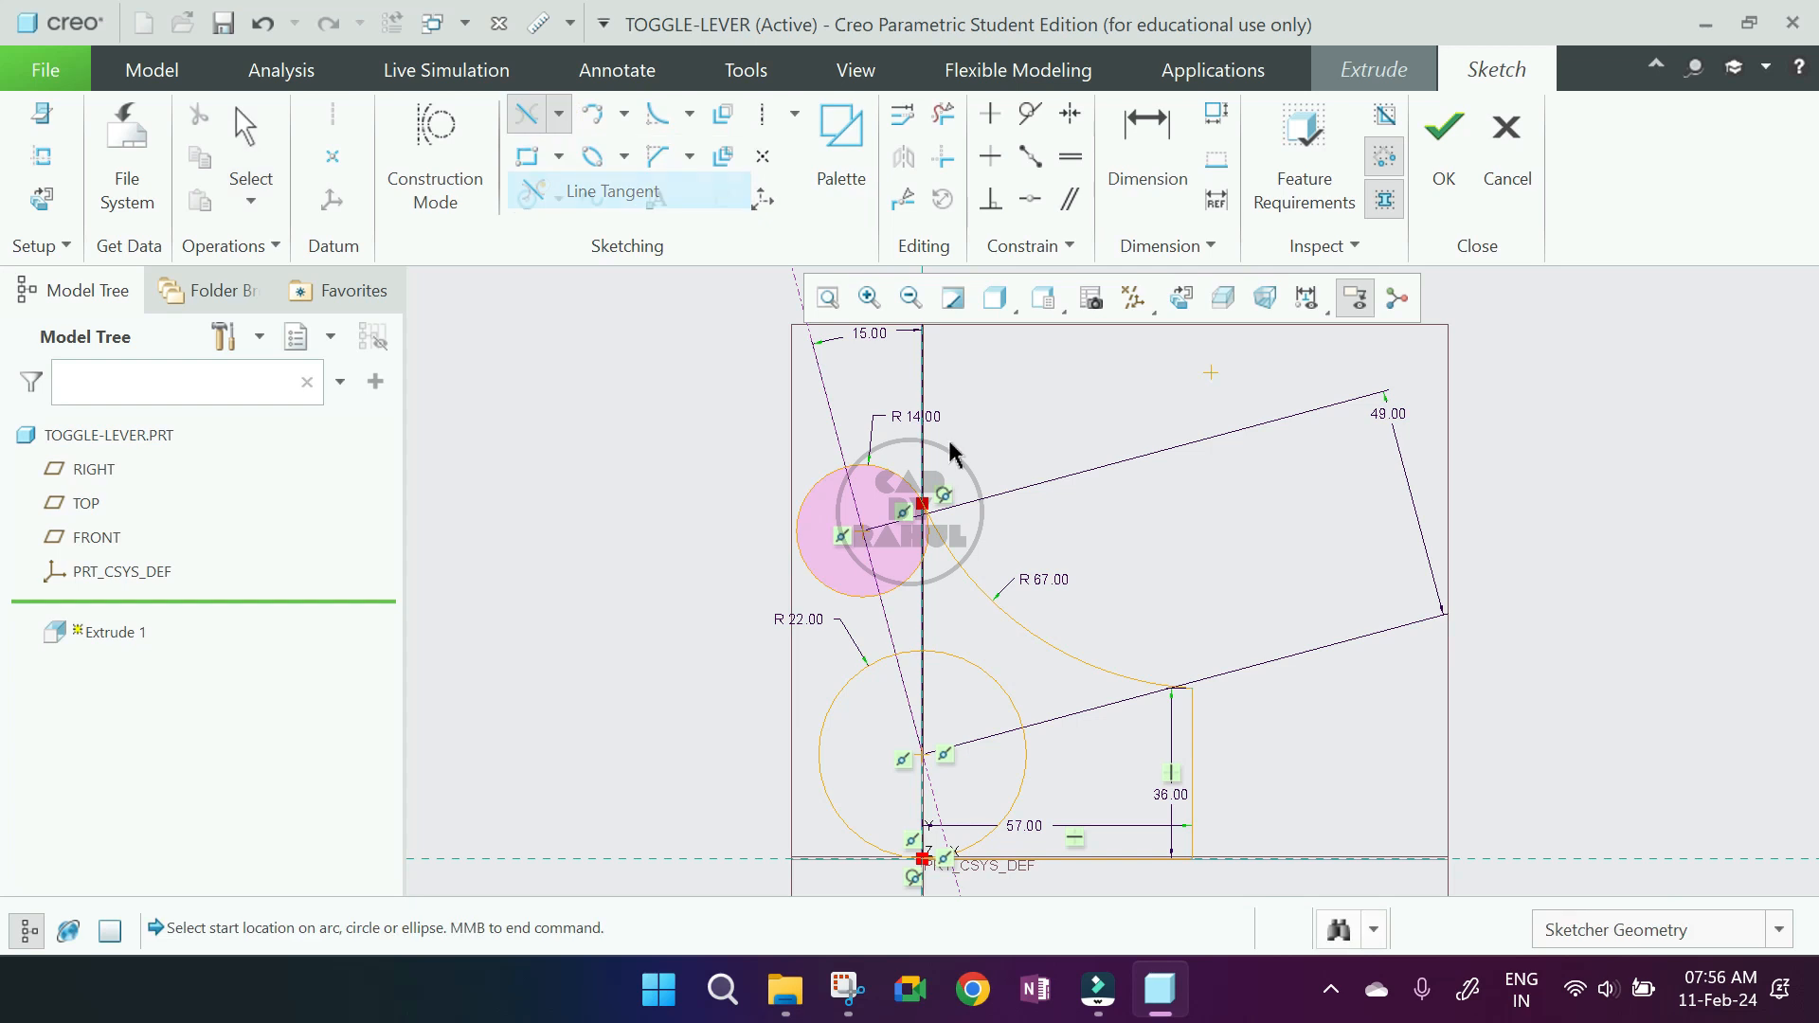
left_click(796, 543)
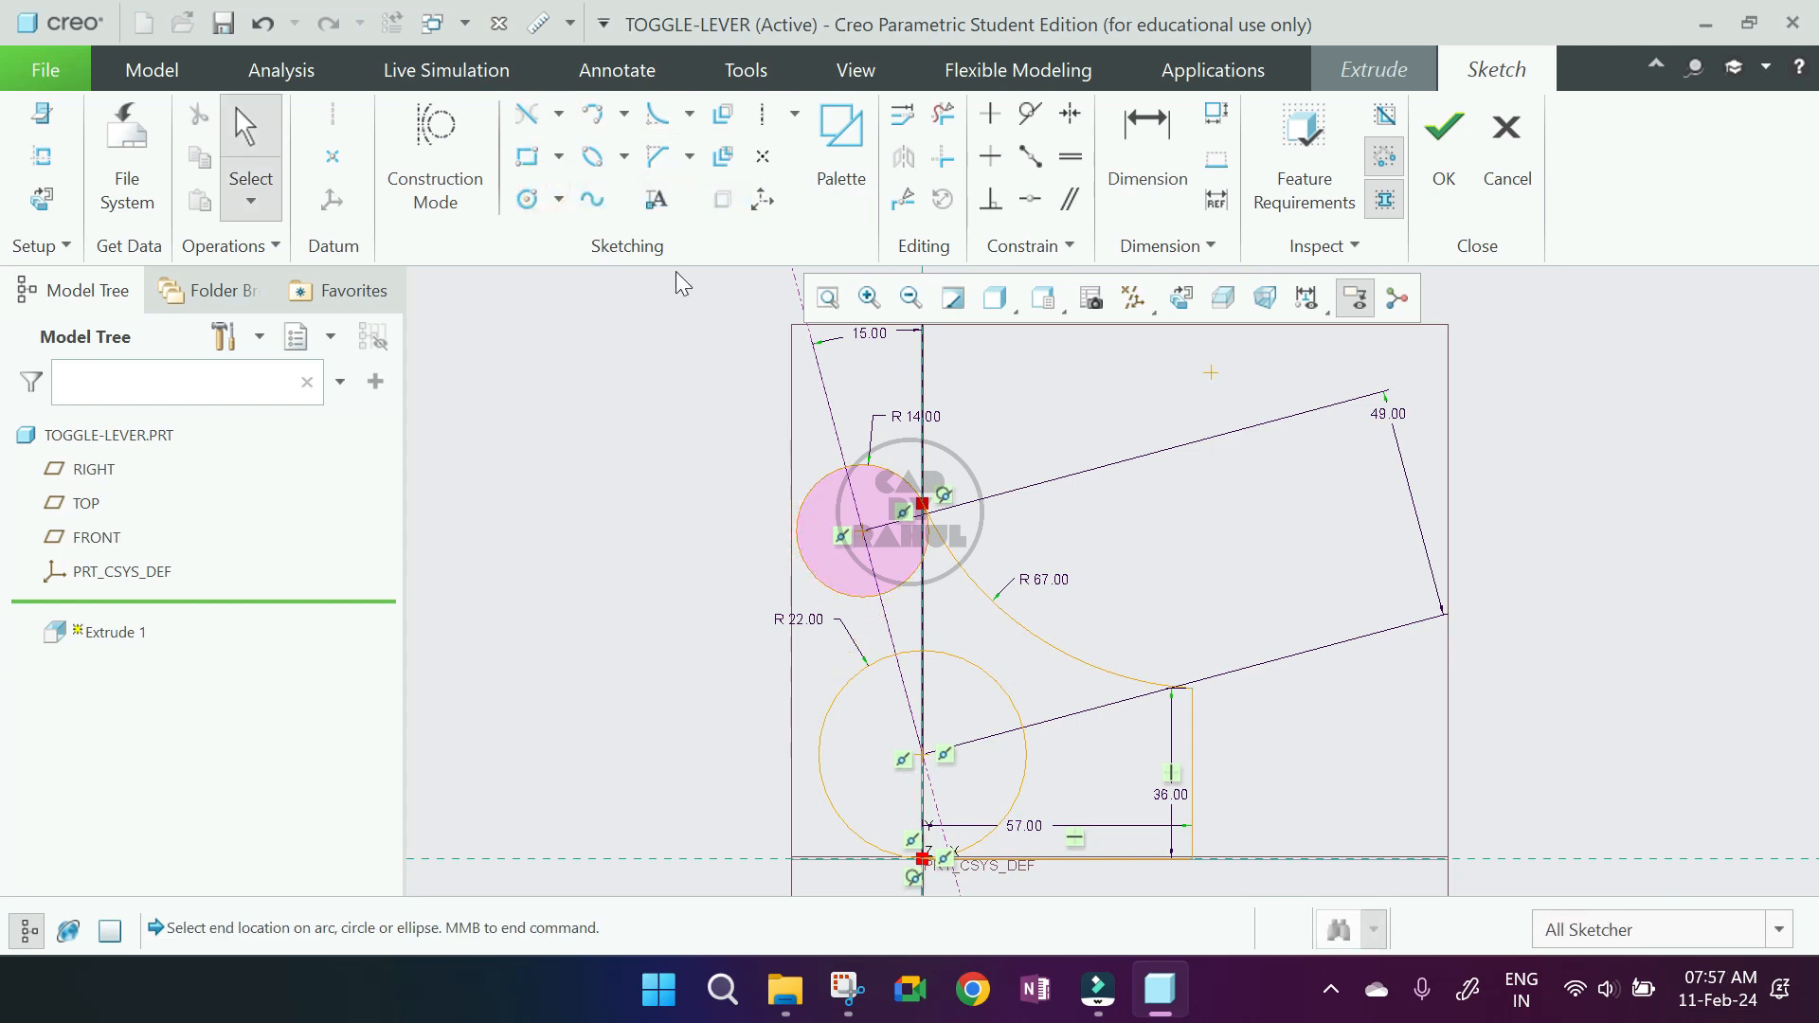
left_click(518, 115)
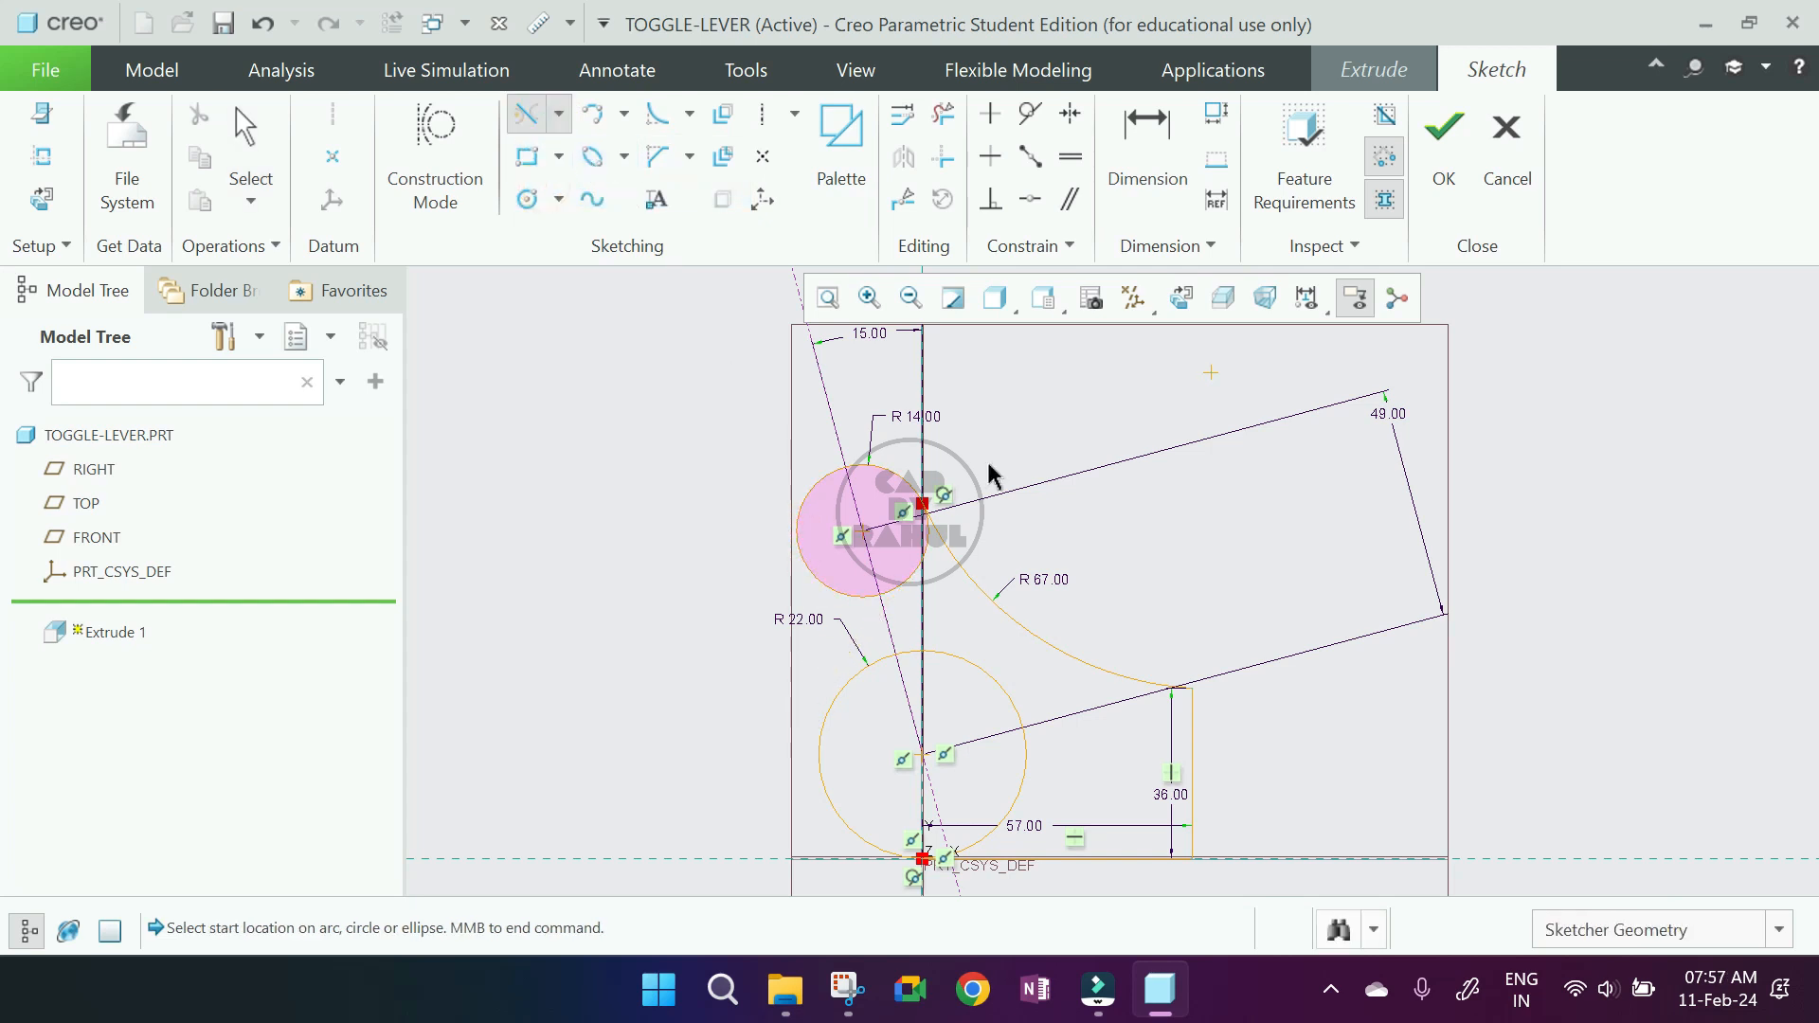
left_click(820, 758)
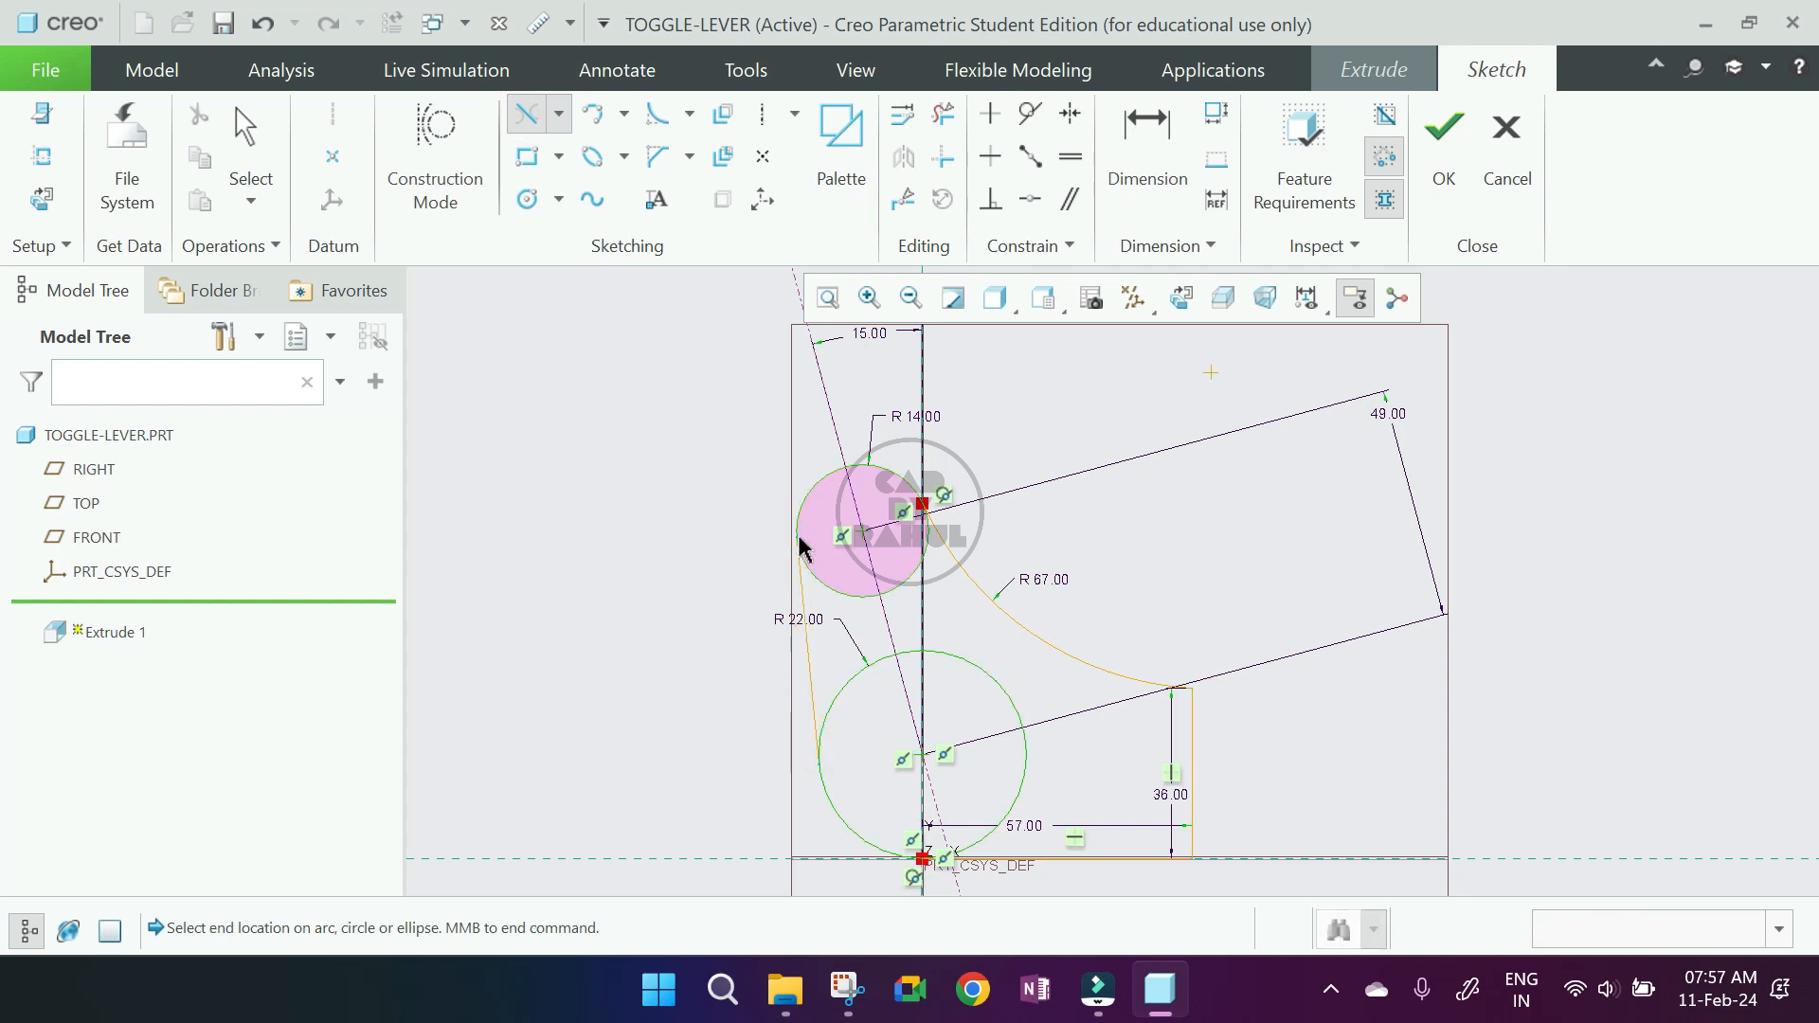
left_click(796, 534)
middle_click(876, 647)
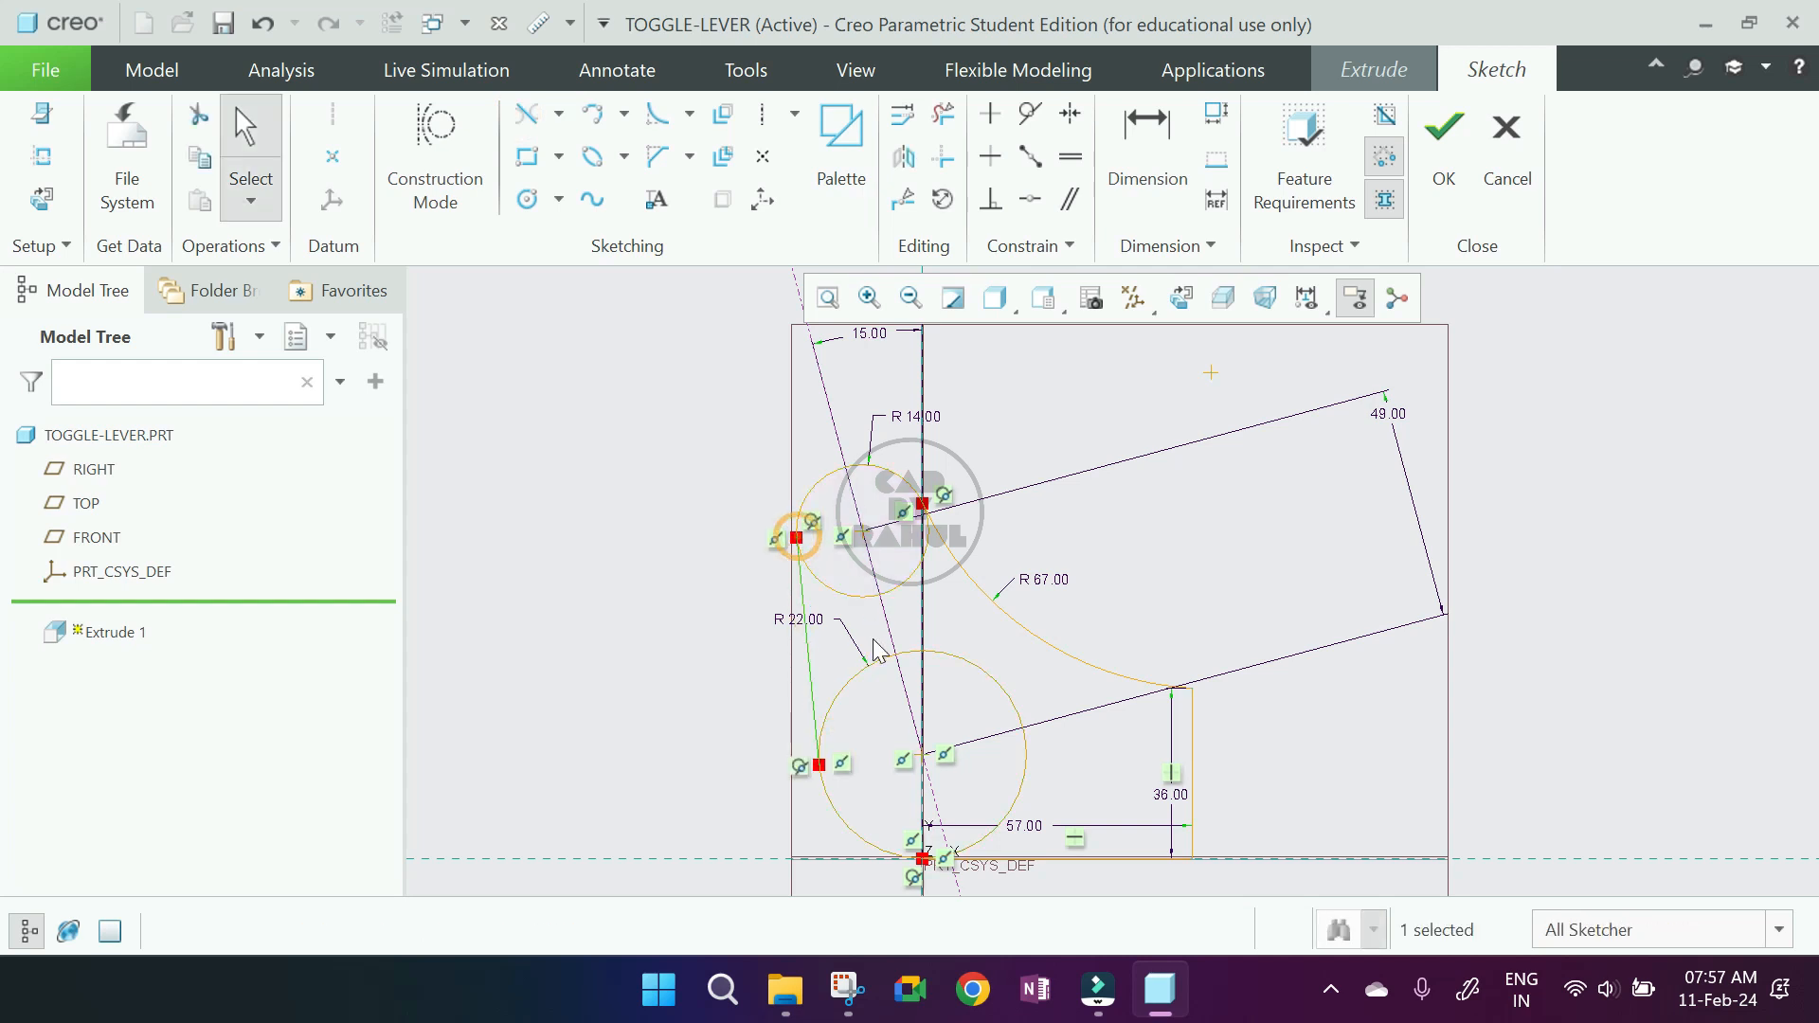
- Trim away the inner portion of the upper circle between the tangent line and the 67 mm arc
left_click(942, 115)
left_click(859, 605)
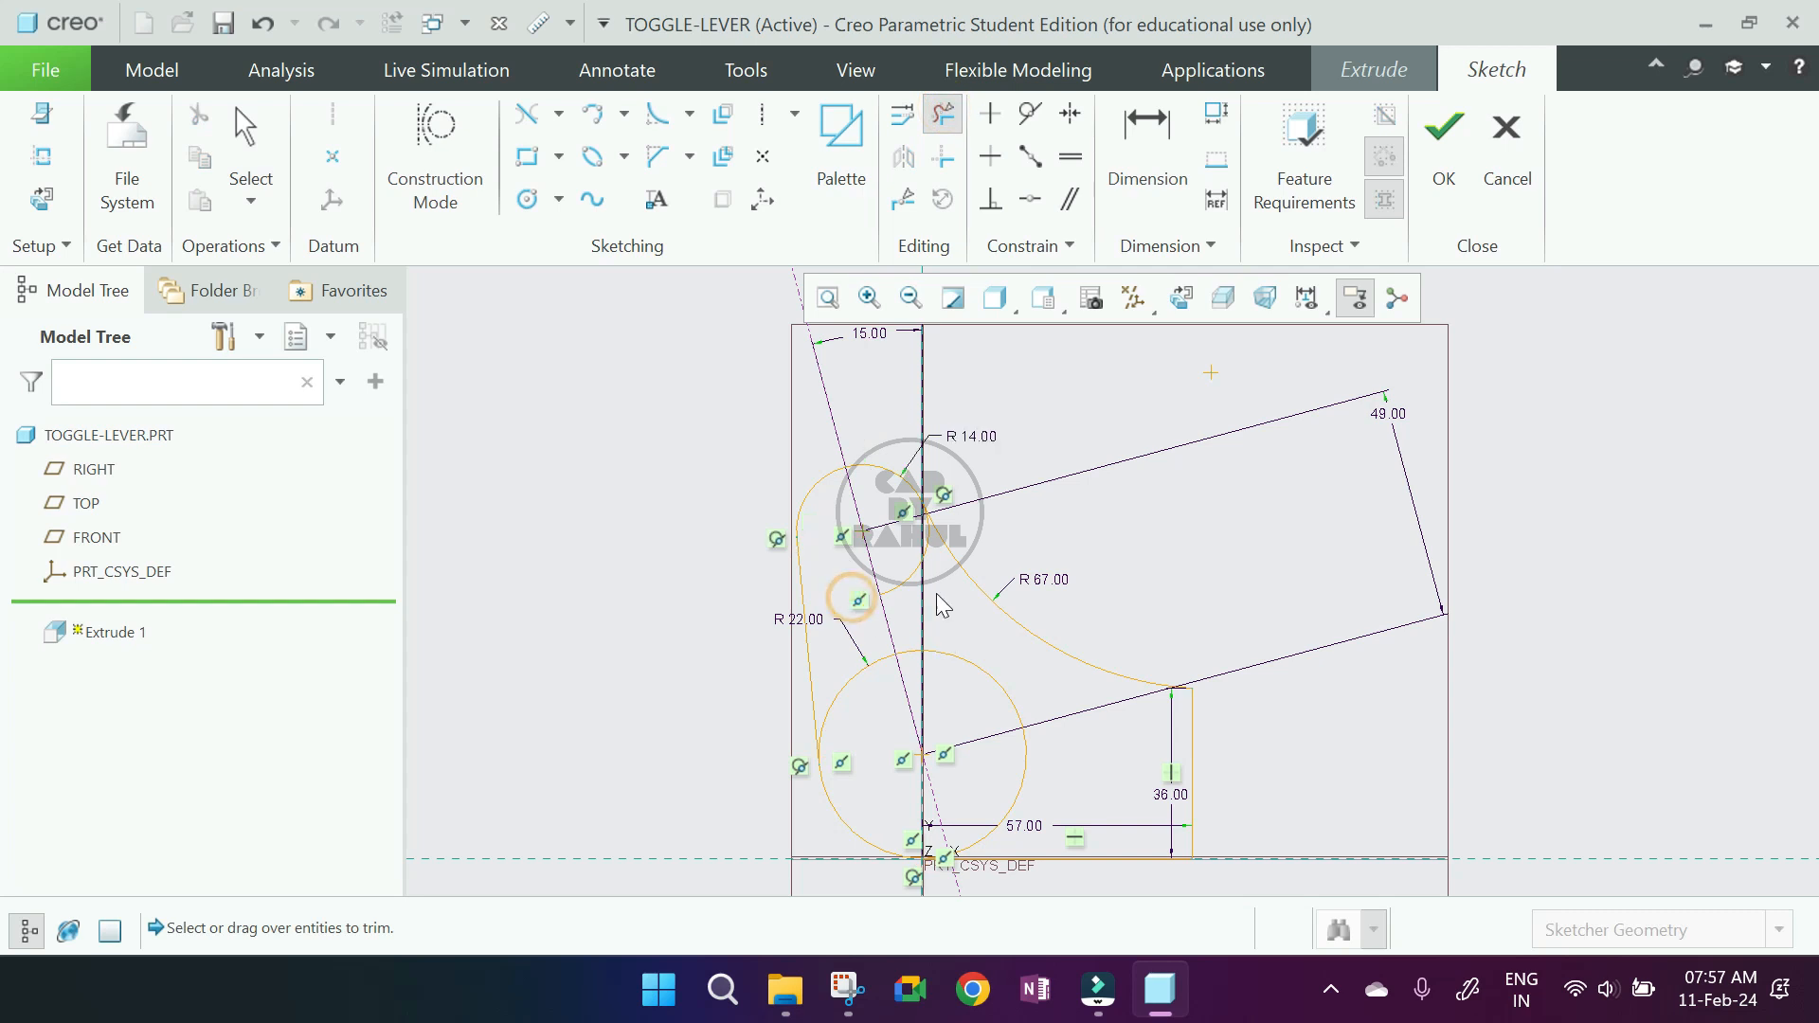
scroll(936, 554, "down", 2)
left_click(932, 546)
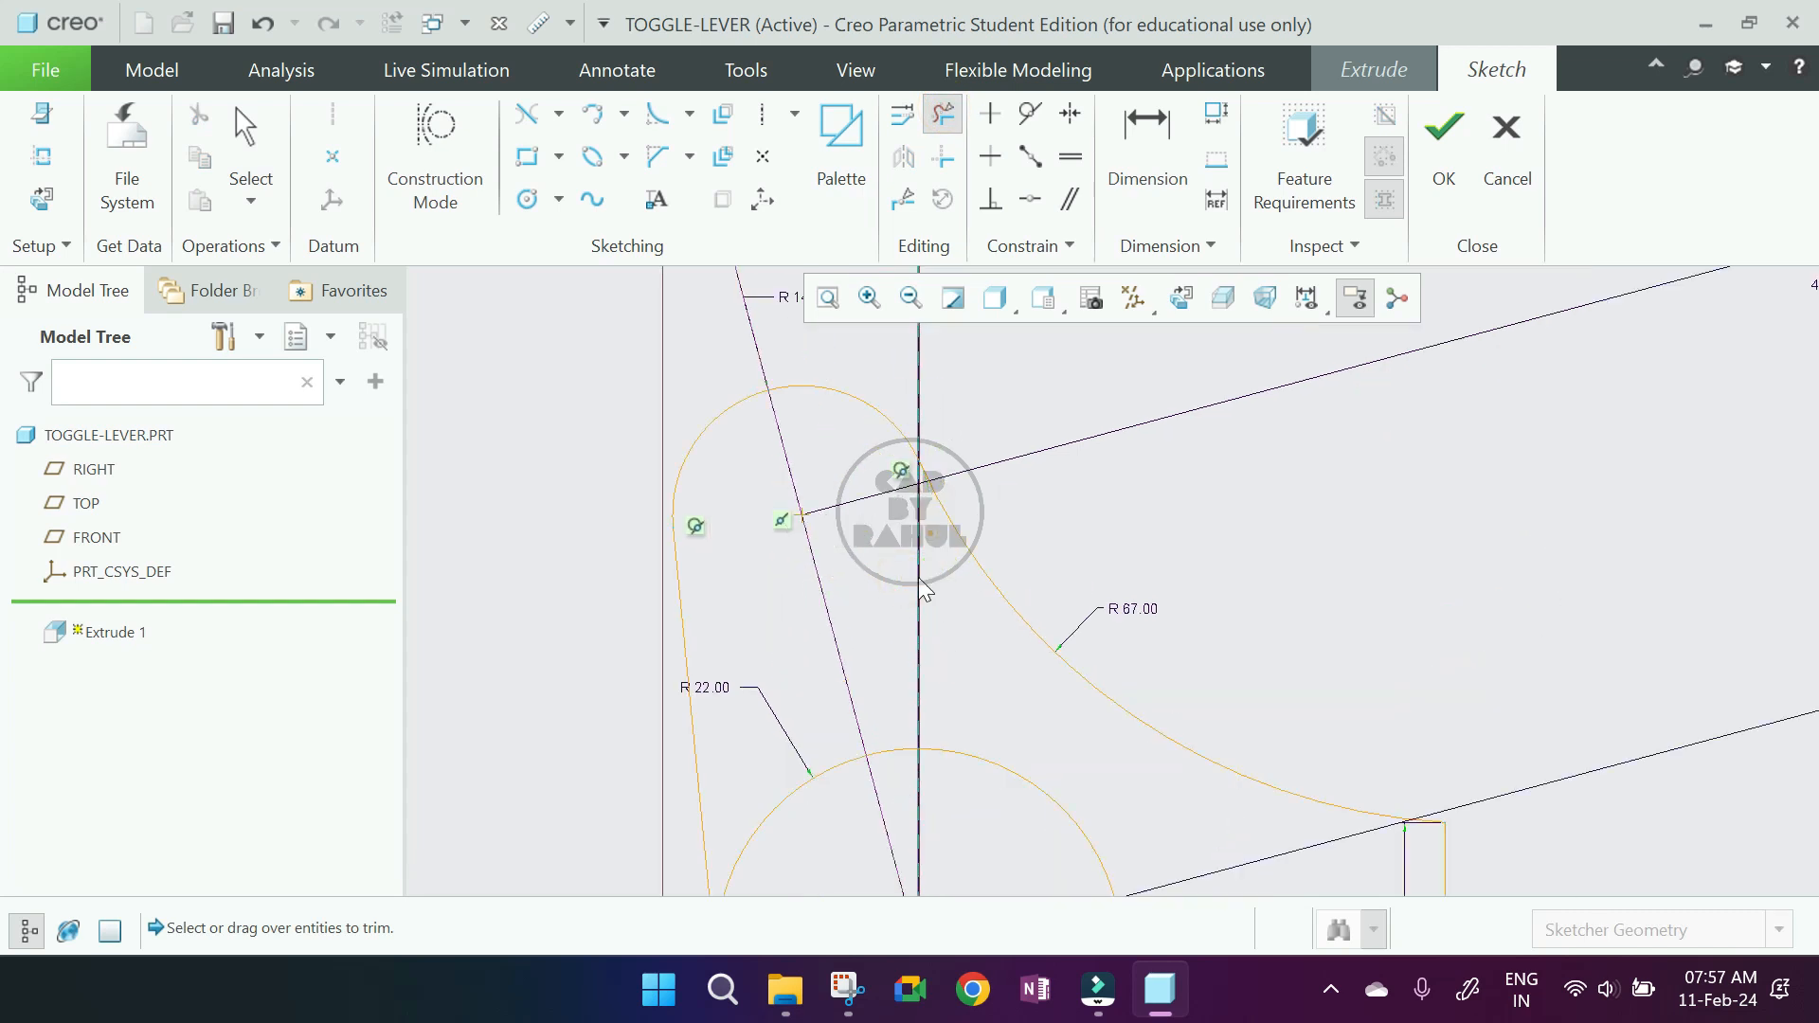
- Trim away the remaining inner segments of the lower circle, keeping only the corner arc between the tangent line and the base line
left_click(823, 780)
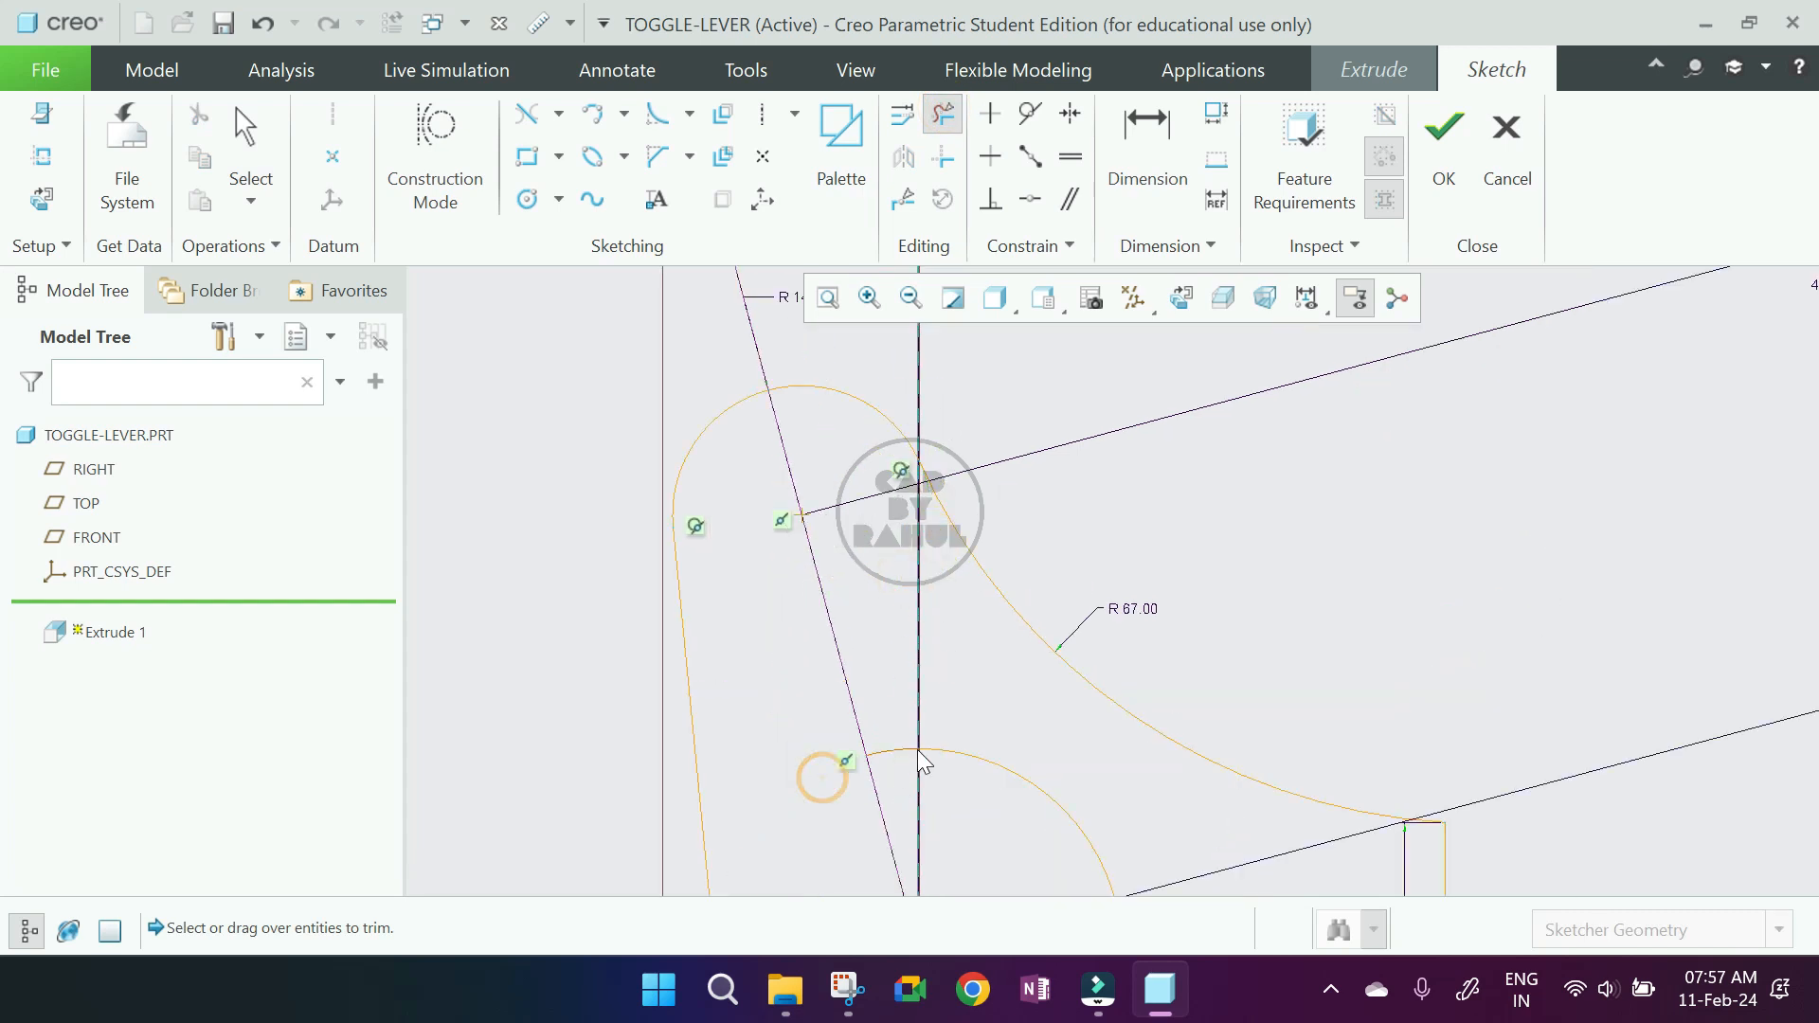
scroll(938, 749, "up", 3)
scroll(1010, 751, "down", 3)
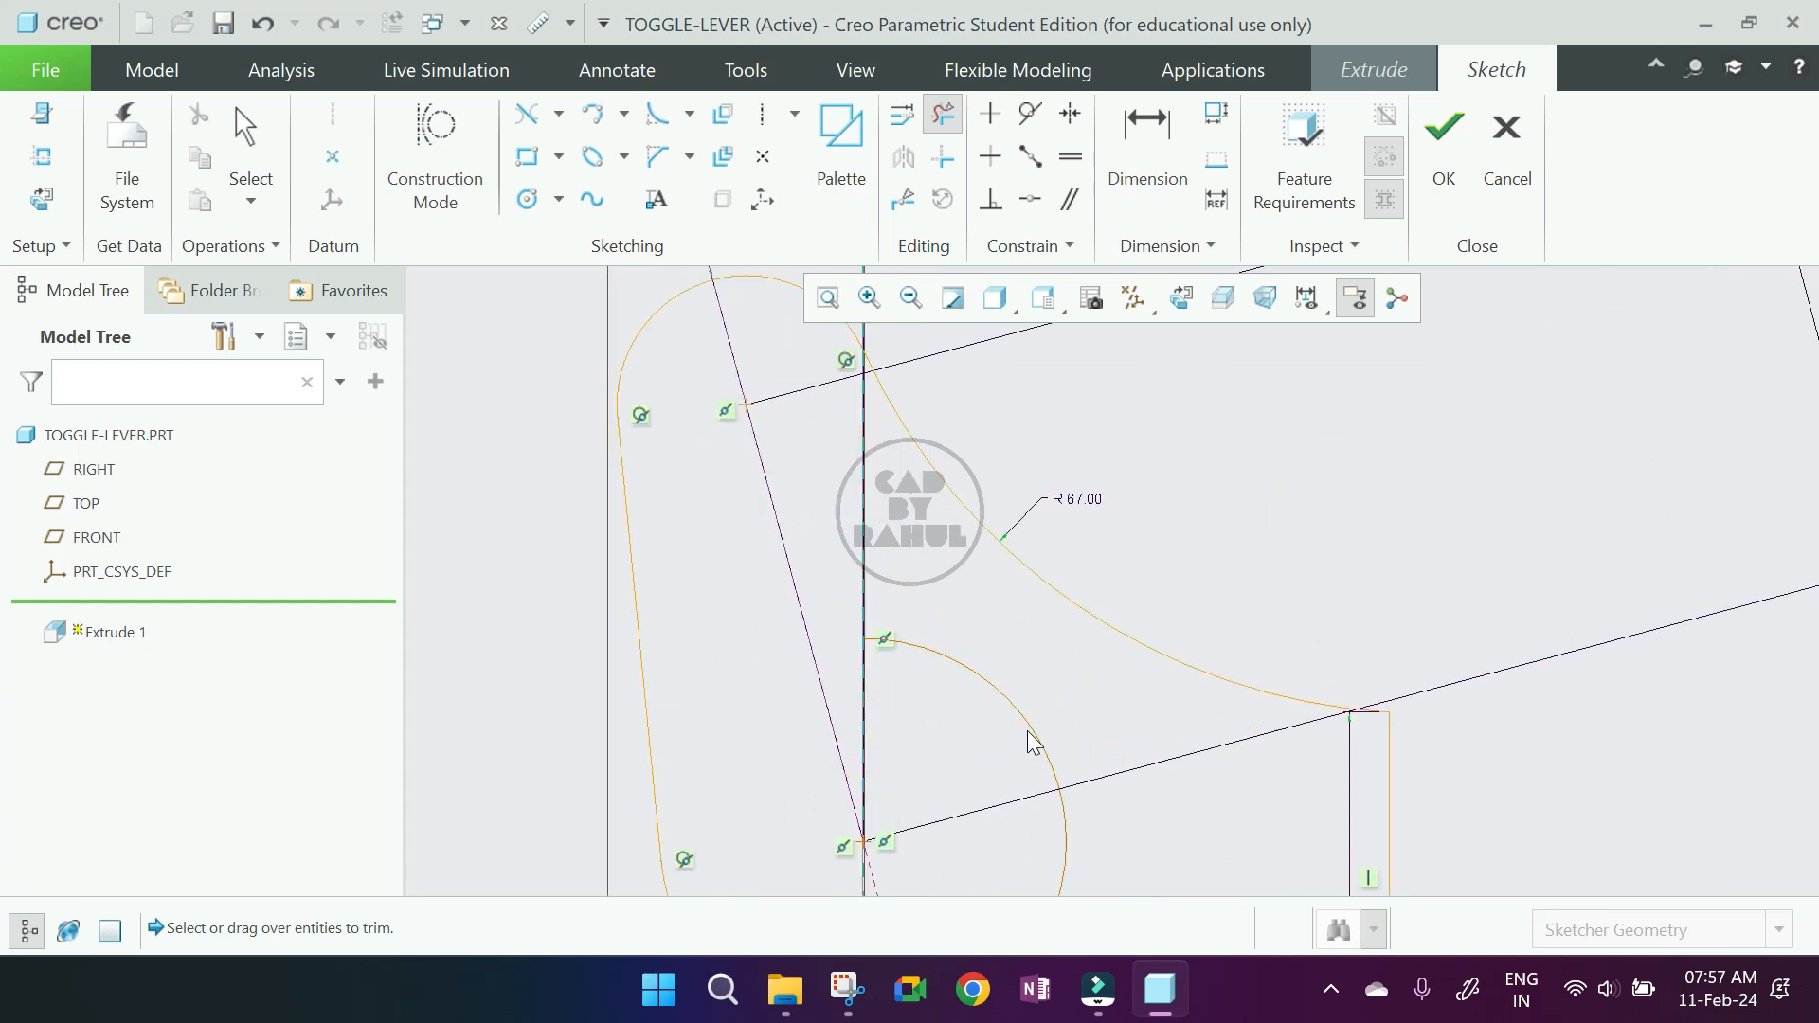
left_click(1033, 742)
scroll(954, 832, "up", 2)
scroll(913, 841, "down", 4)
scroll(910, 805, "down", 5)
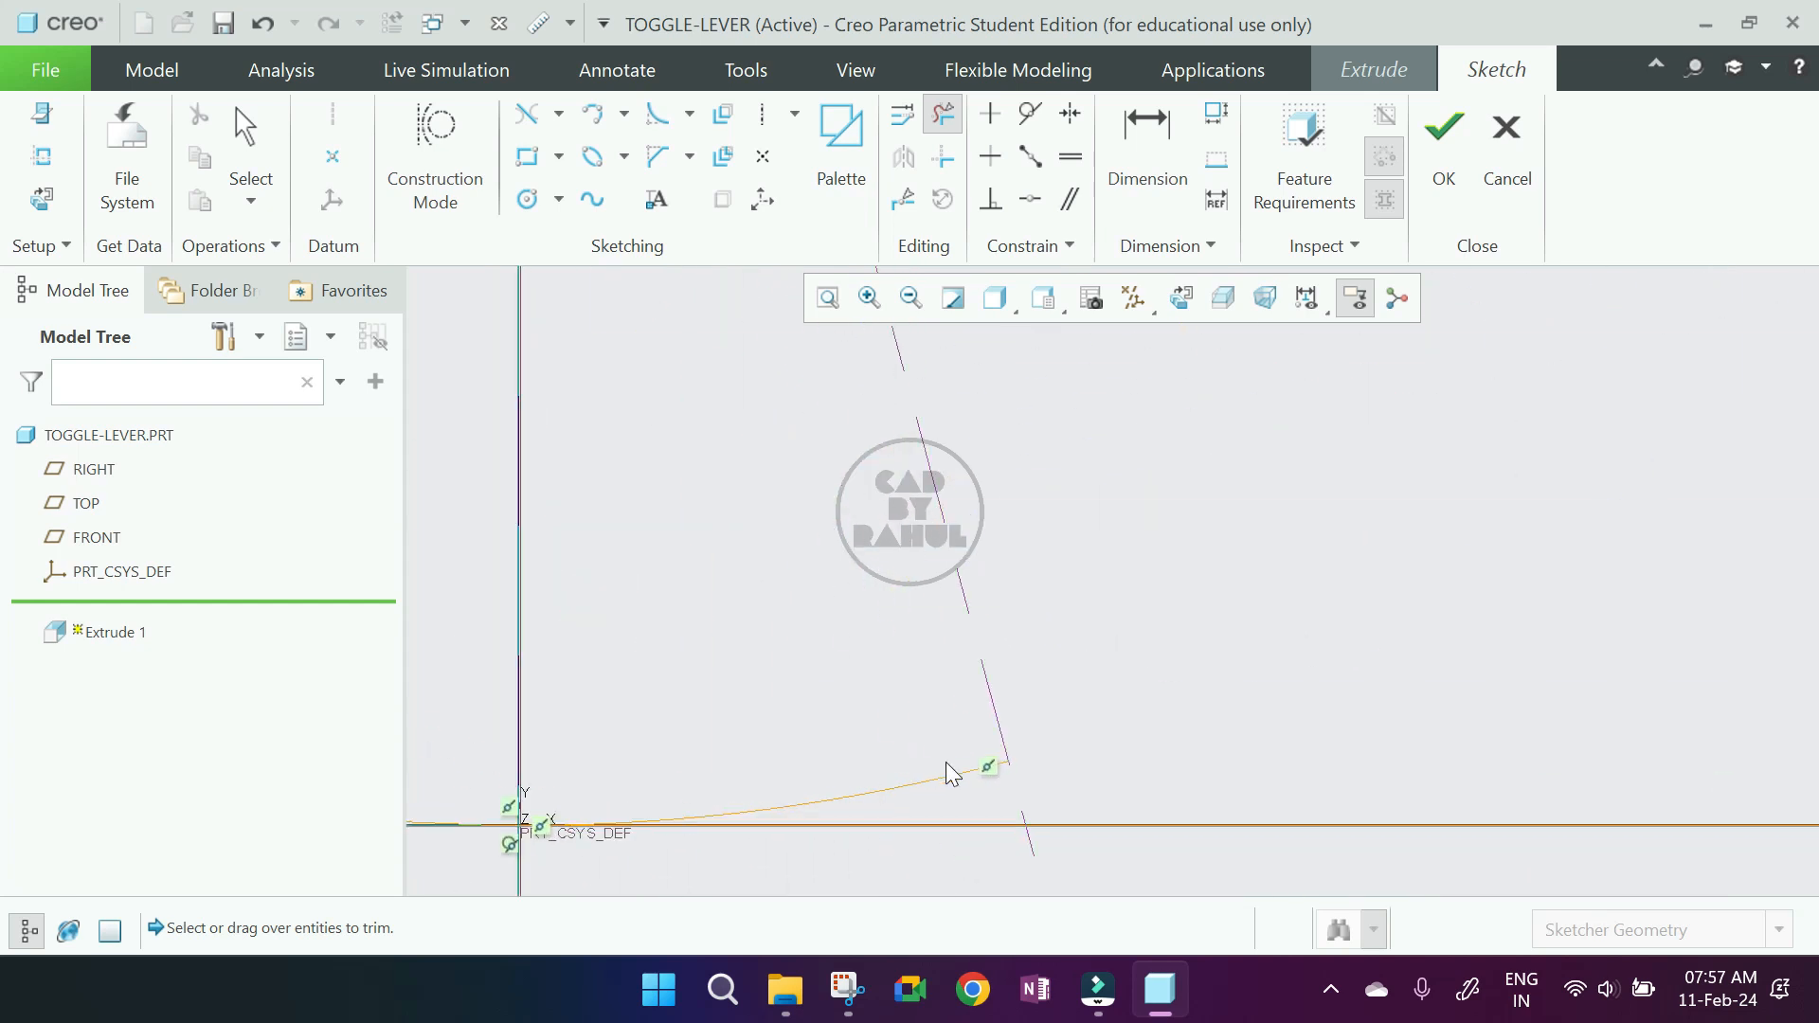
left_click(891, 789)
scroll(869, 828, "up", 4)
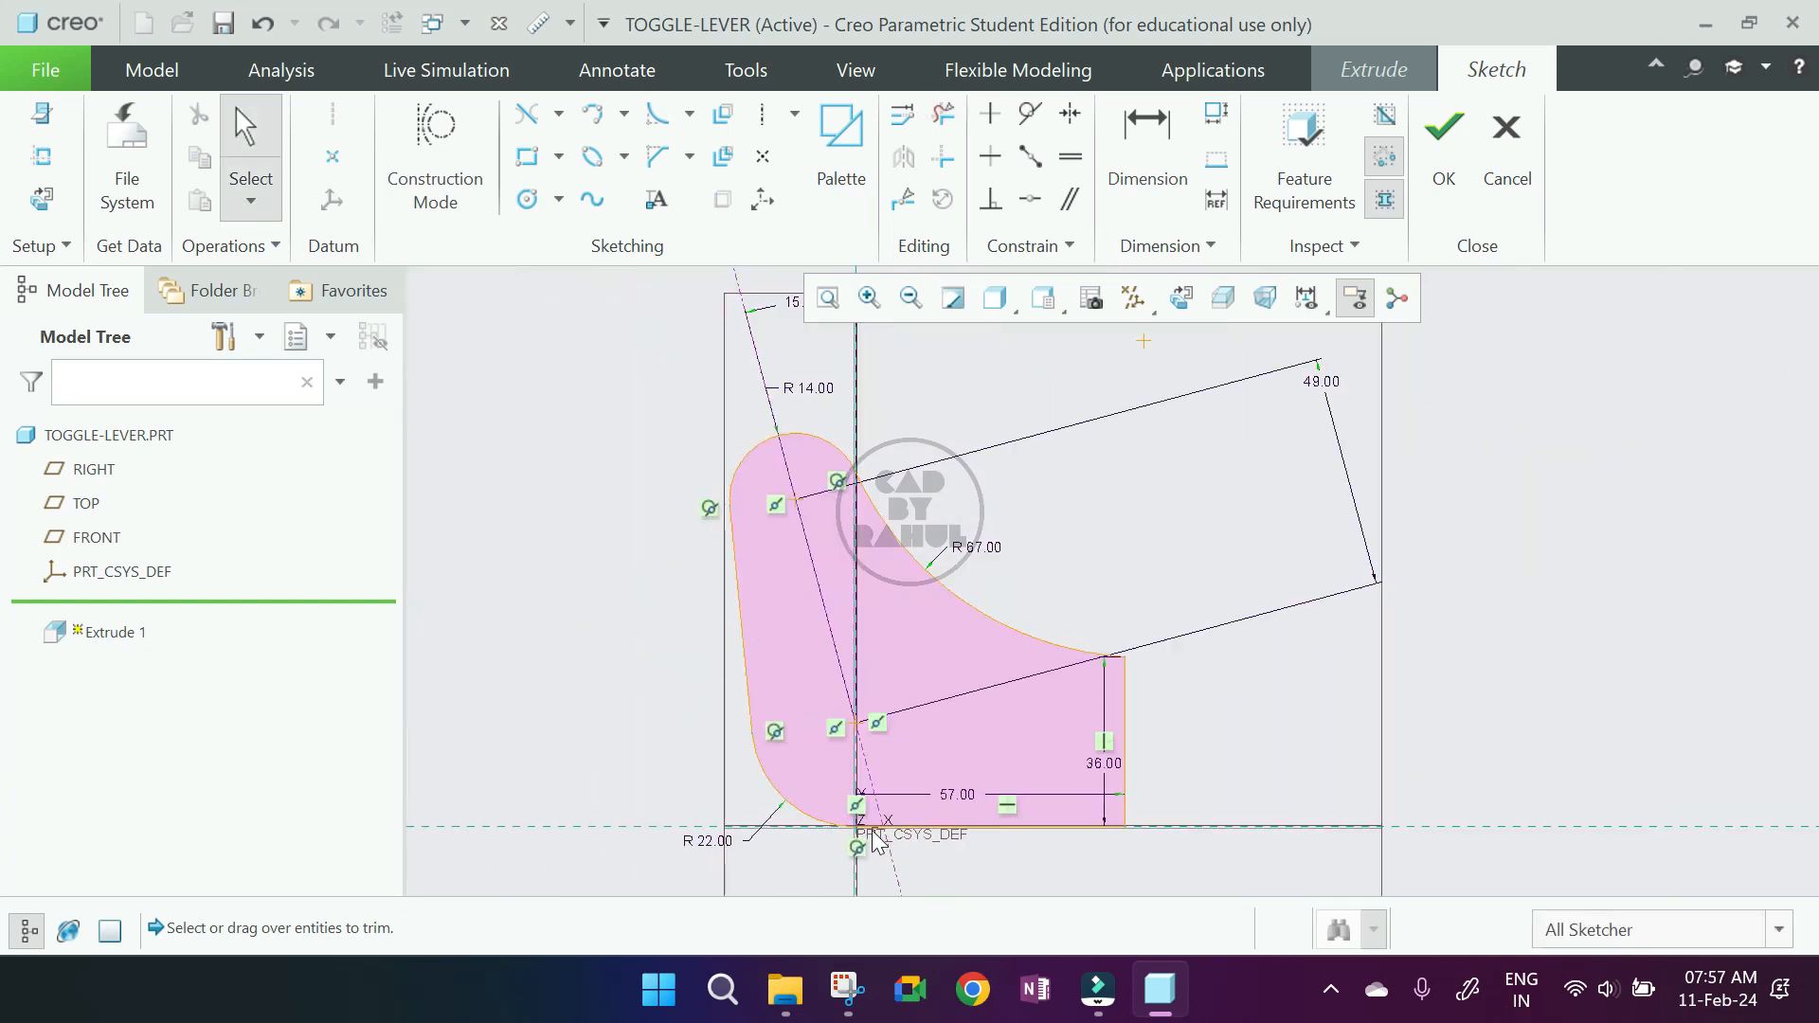
- Finish the profile sketch, view the extrusion preview in 3D and consult the Toggle Lever drawing in Snipping Tool
left_click(1444, 156)
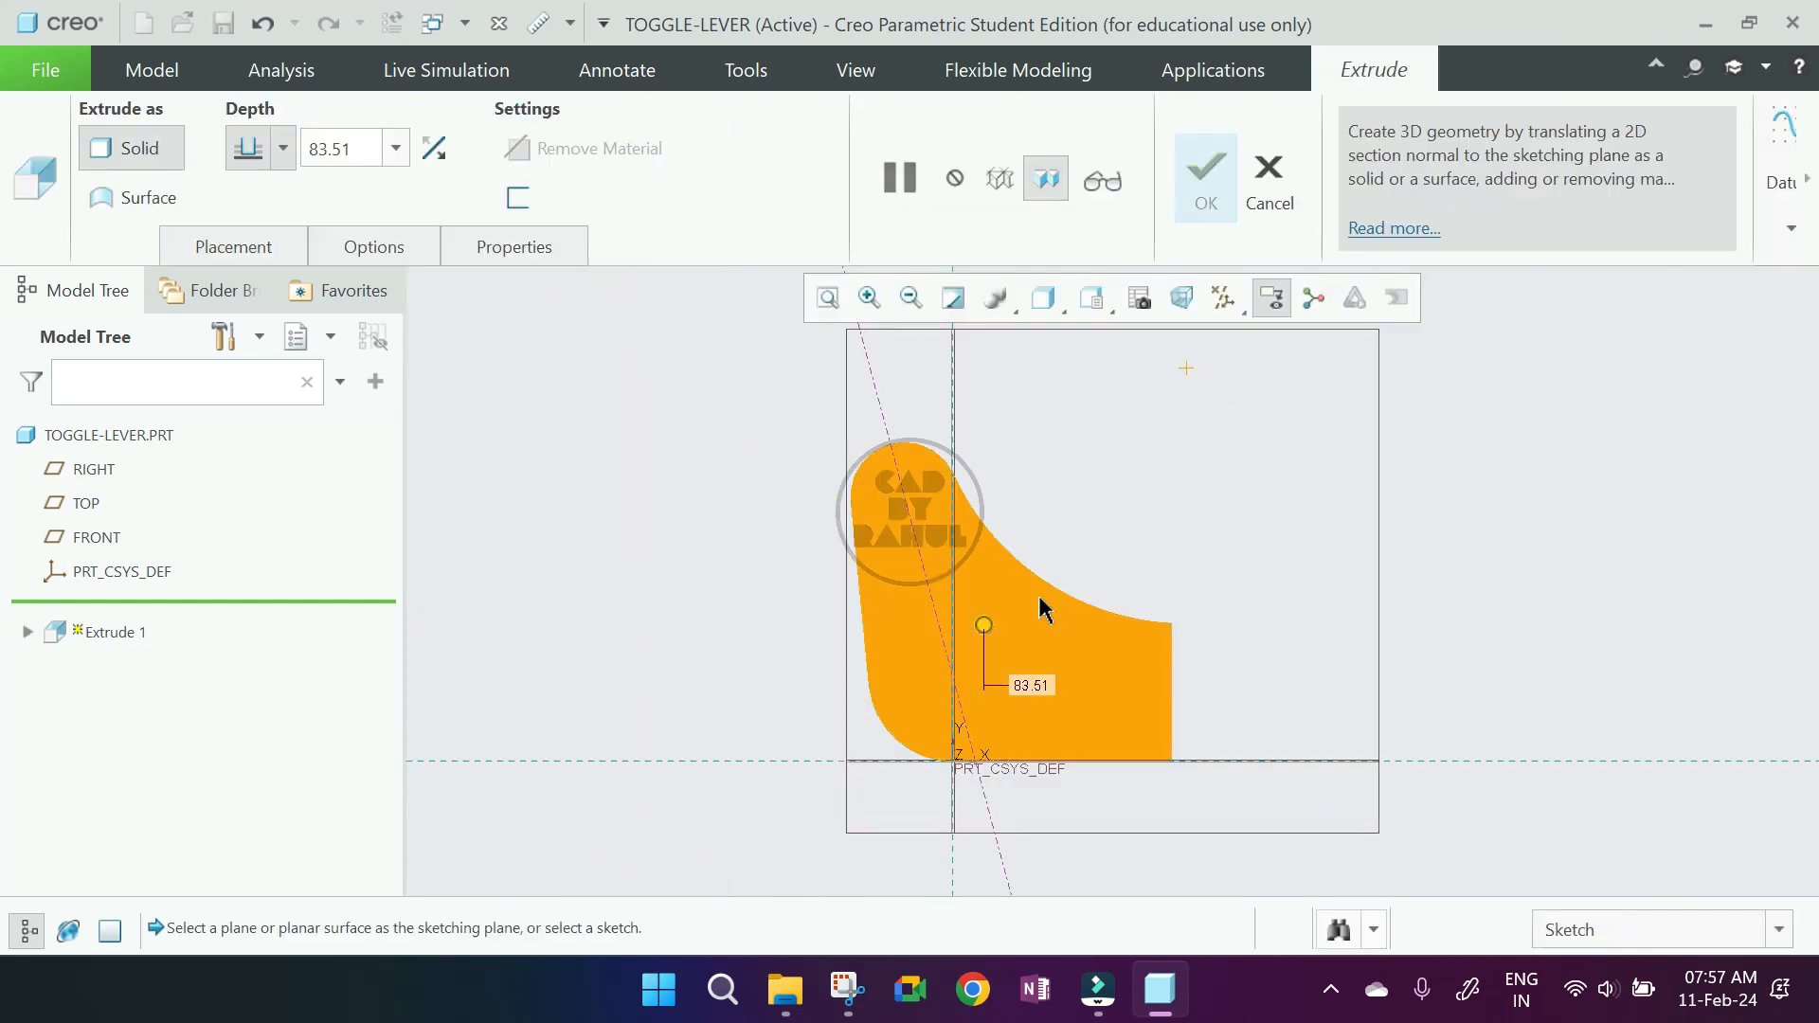
middle_click_drag(944, 864, 853, 878)
scroll(988, 495, "up", 3)
middle_click_drag(988, 503, 865, 659)
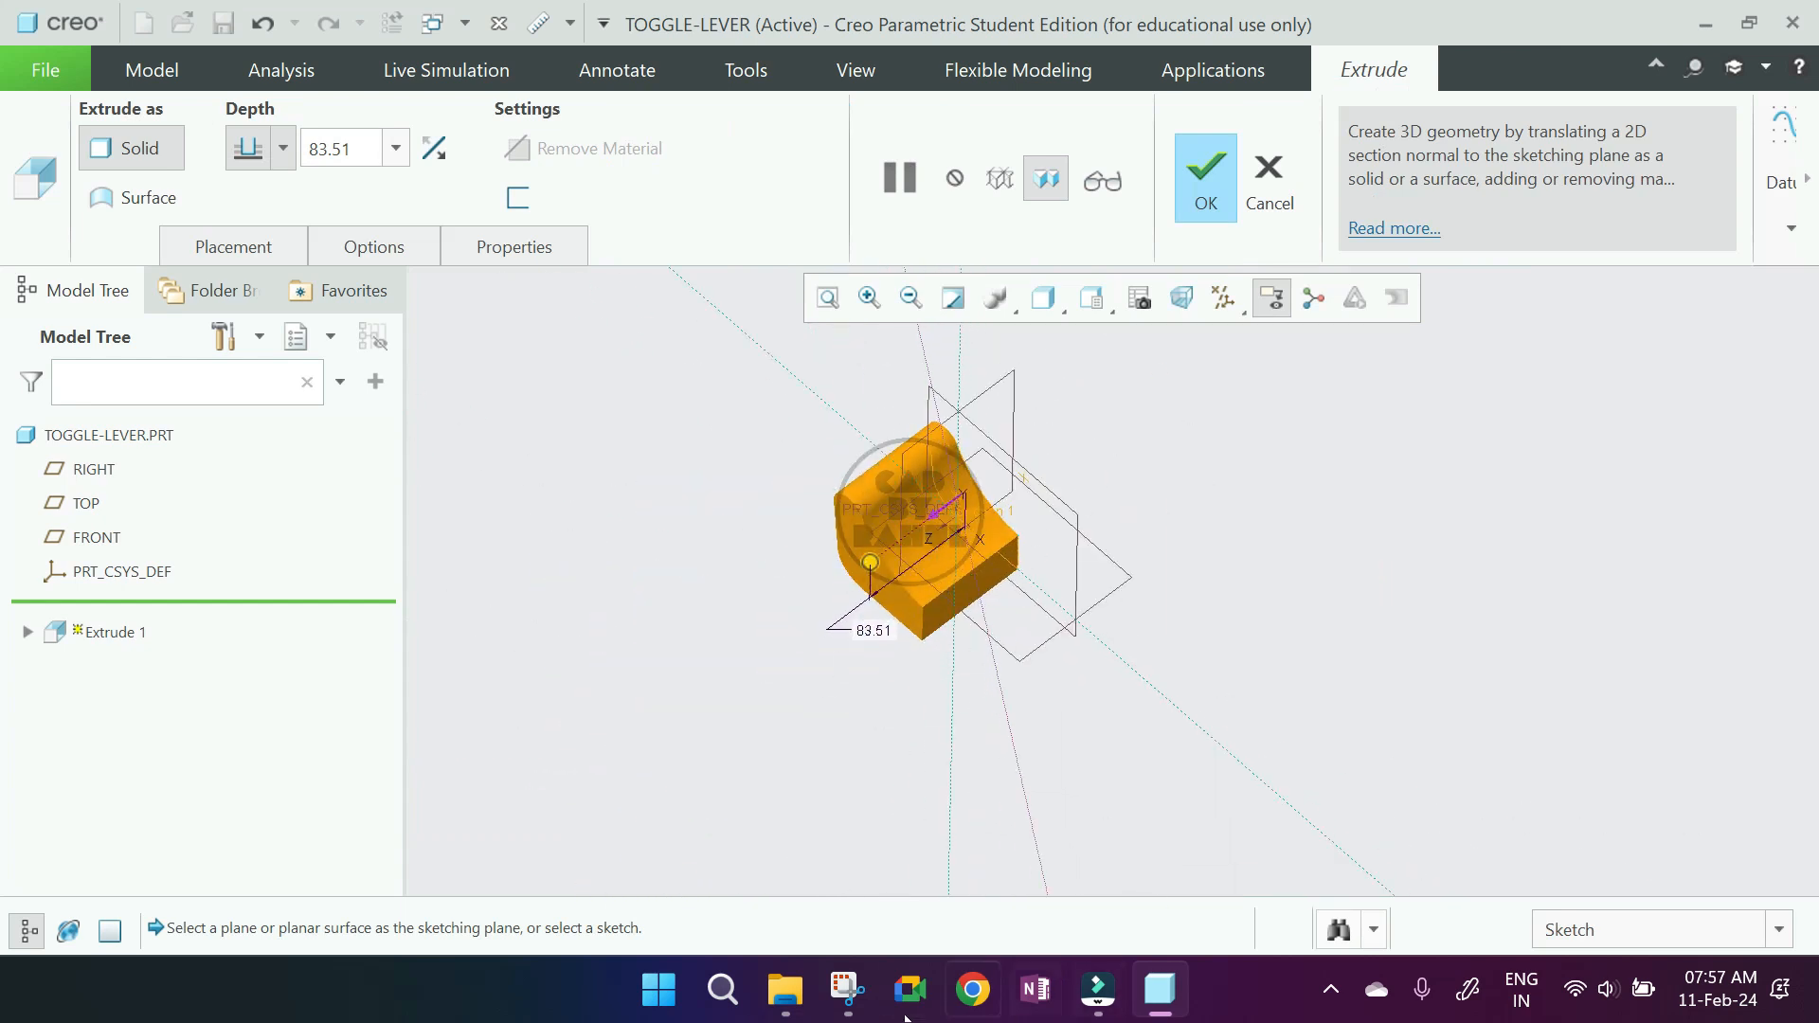
left_click(846, 990)
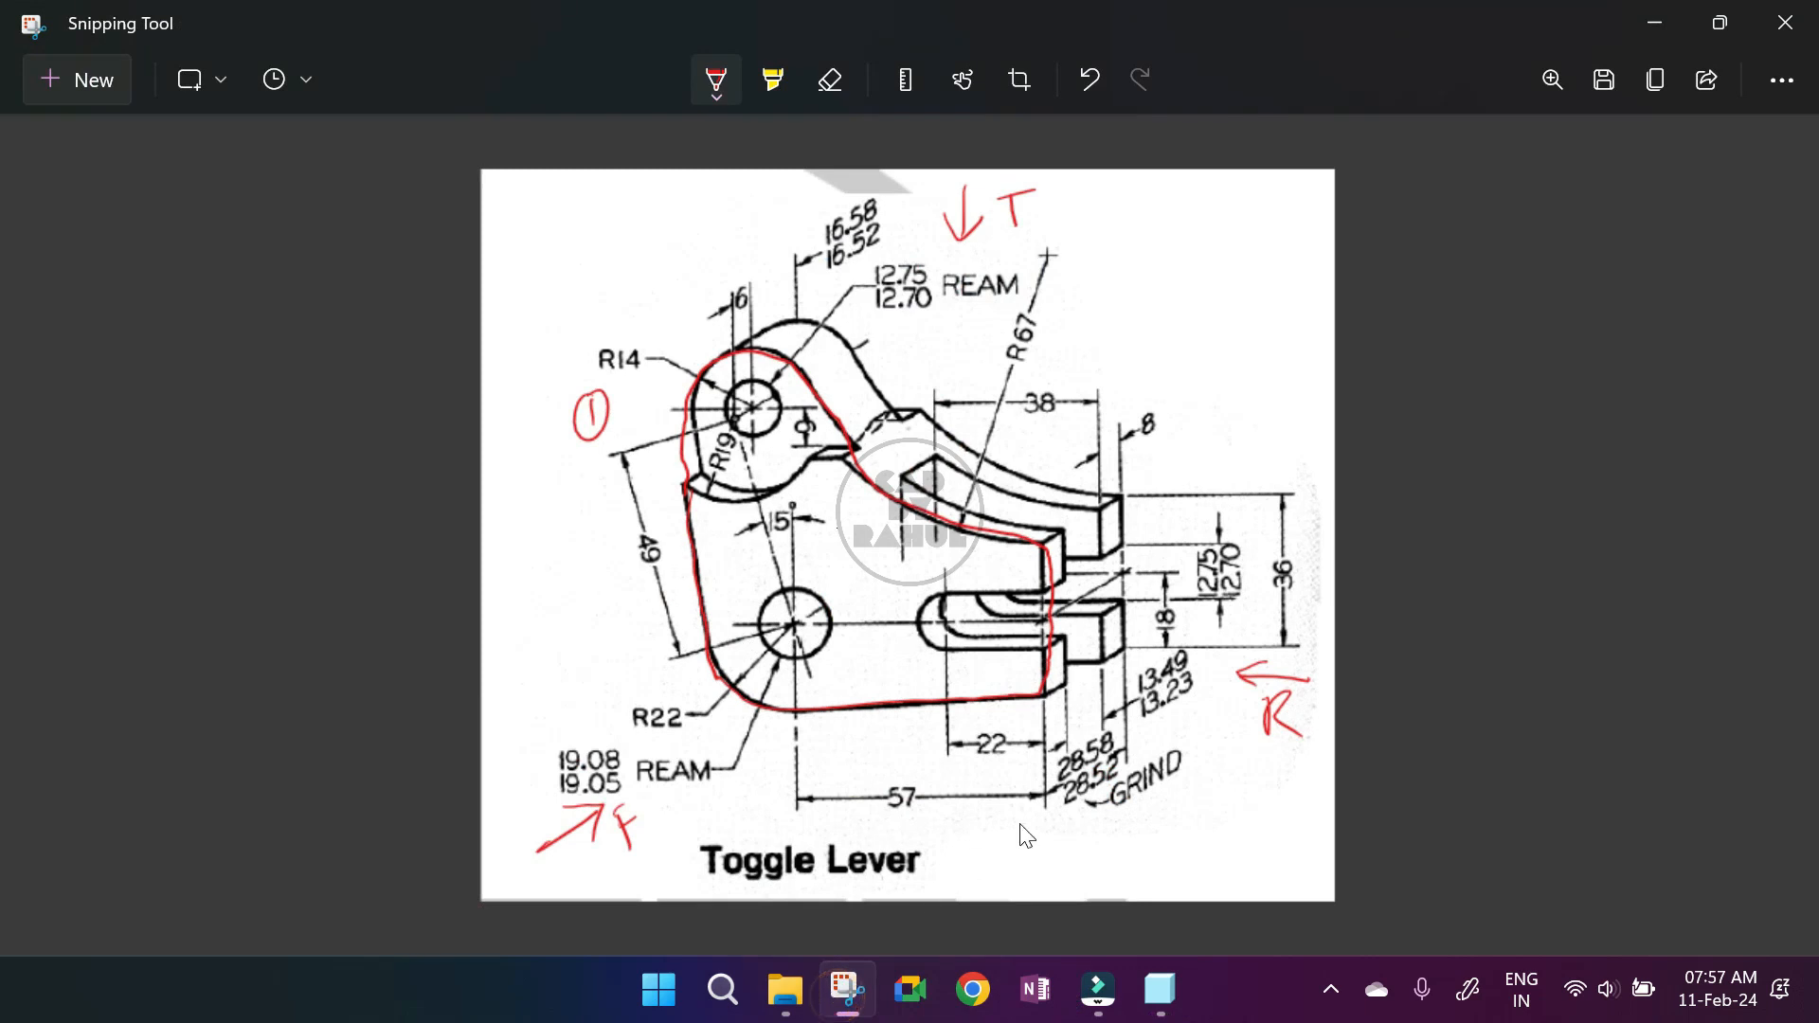
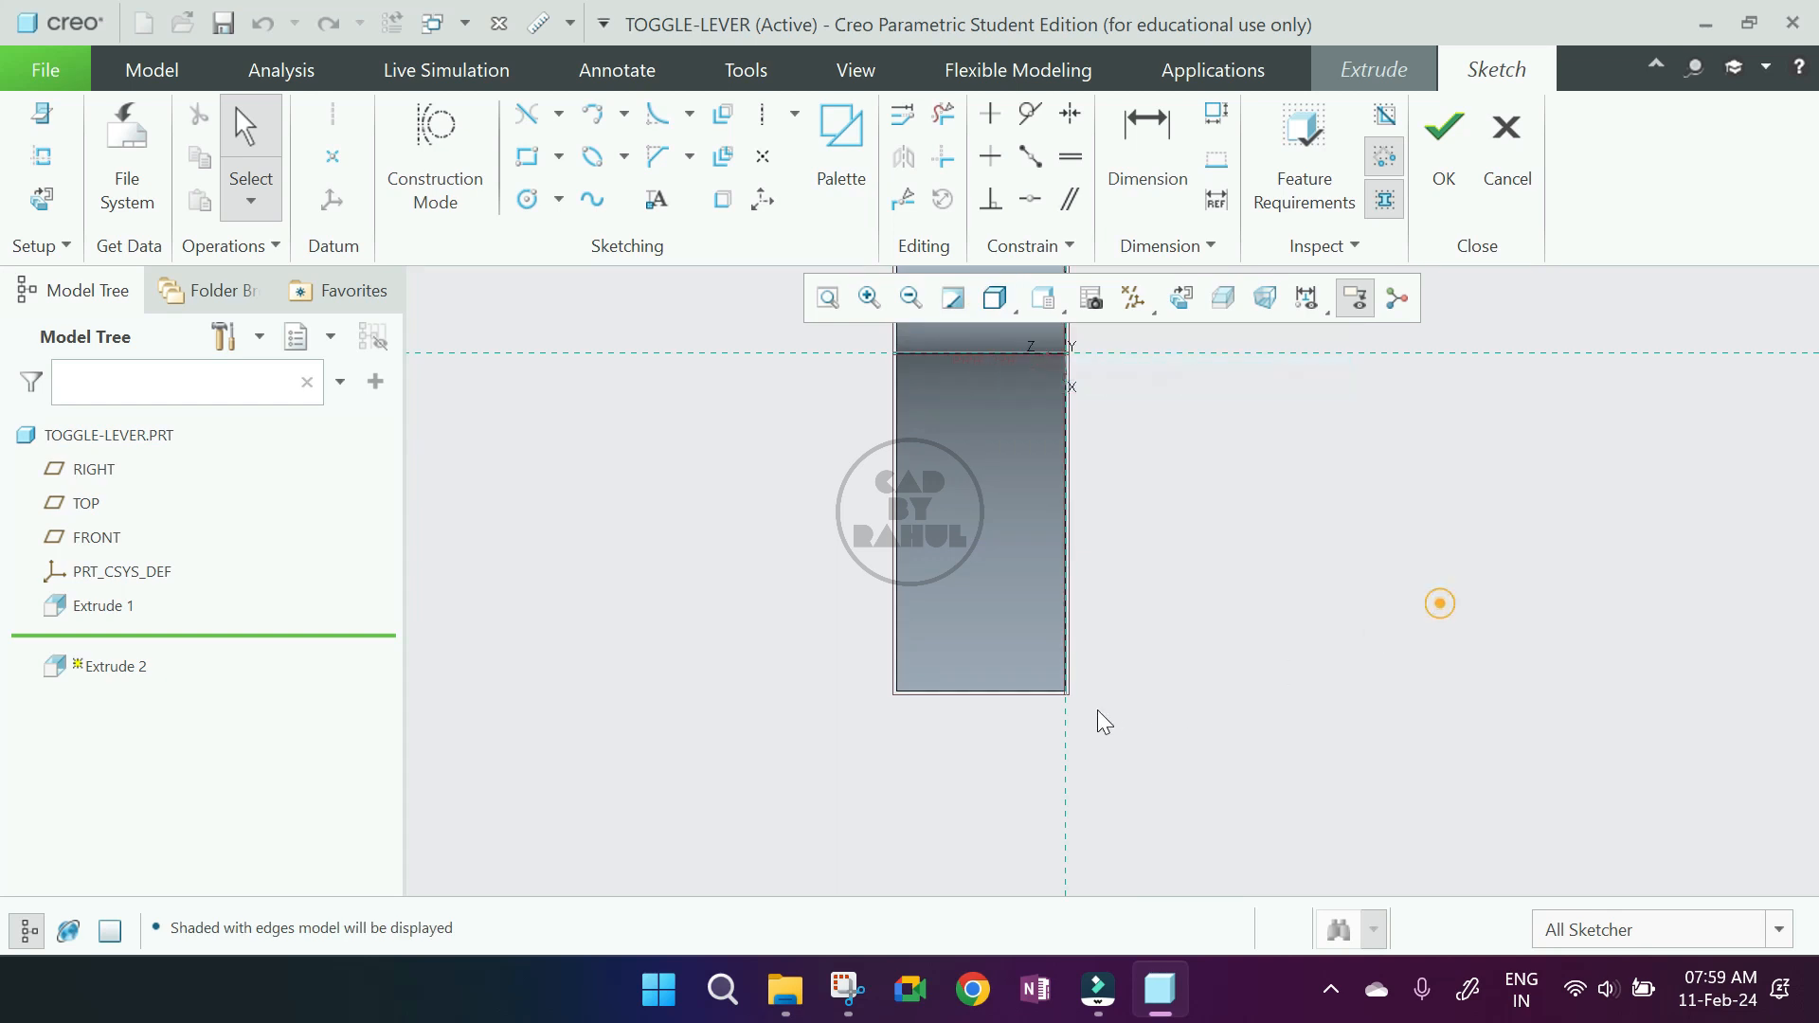
- Add the lever's end face and the side face opposite the FRONT plane as sketch references
left_click(42, 157)
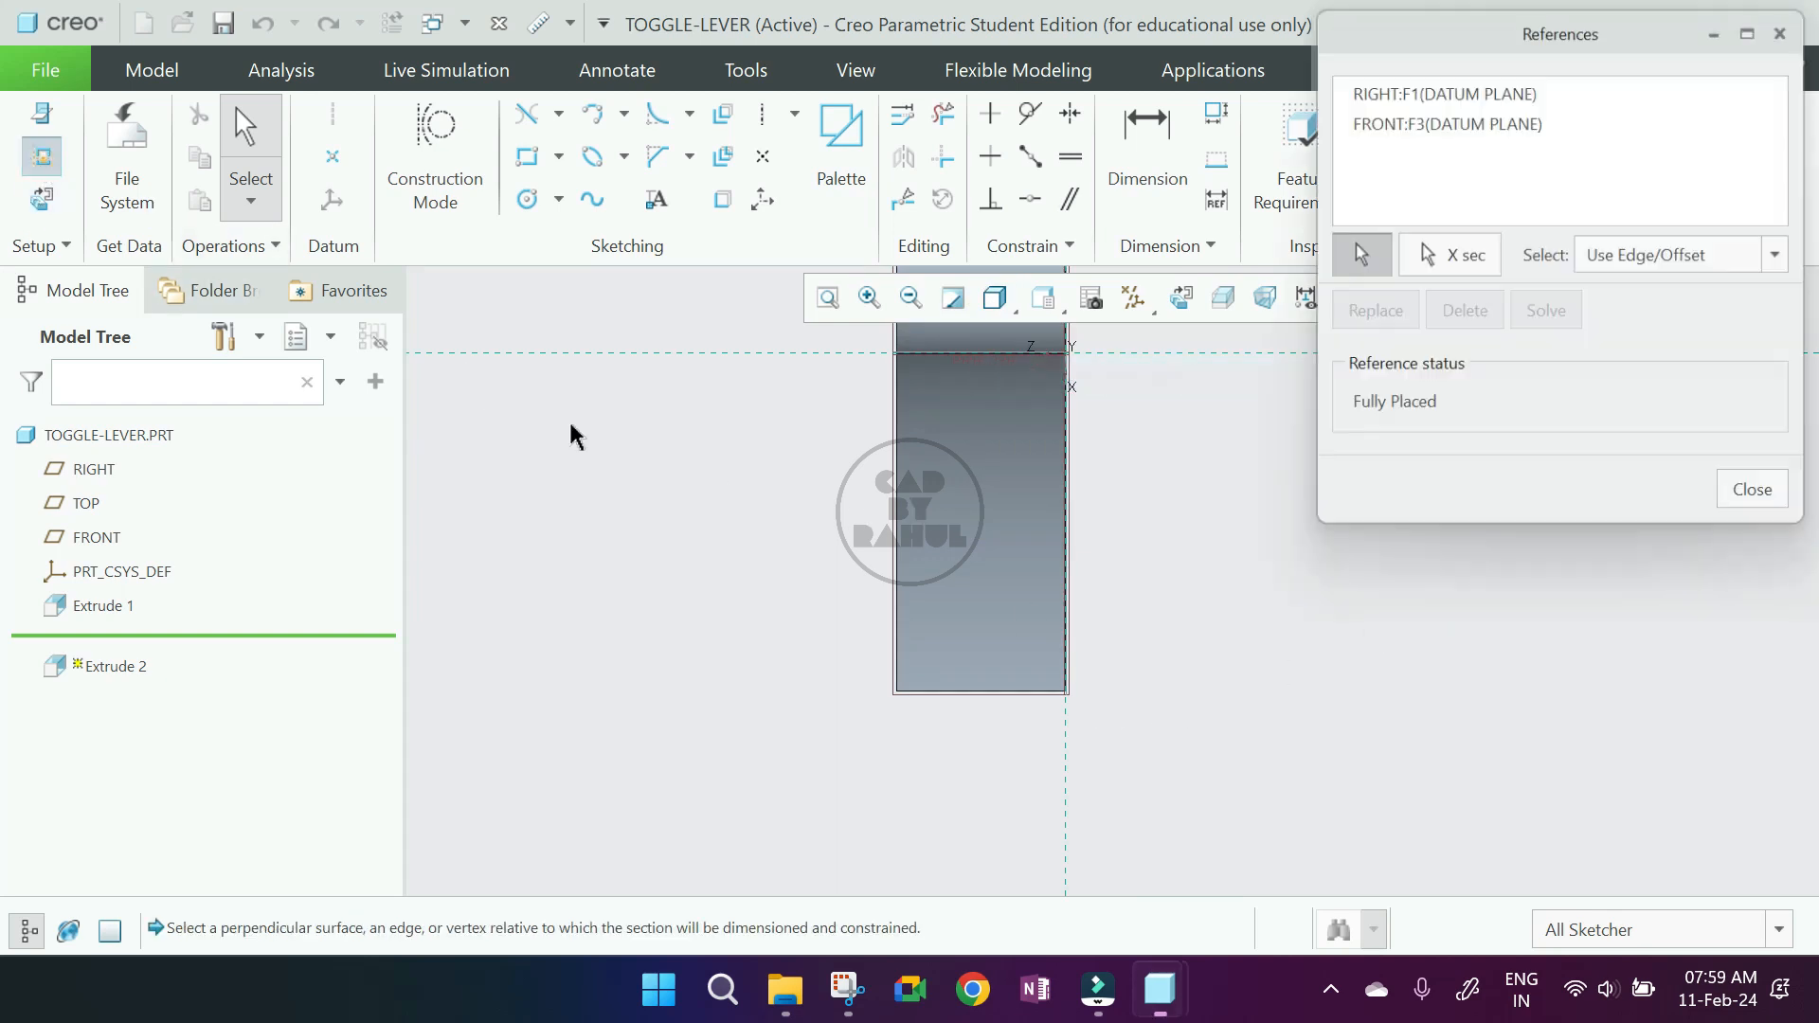
left_click(976, 697)
left_click(898, 601)
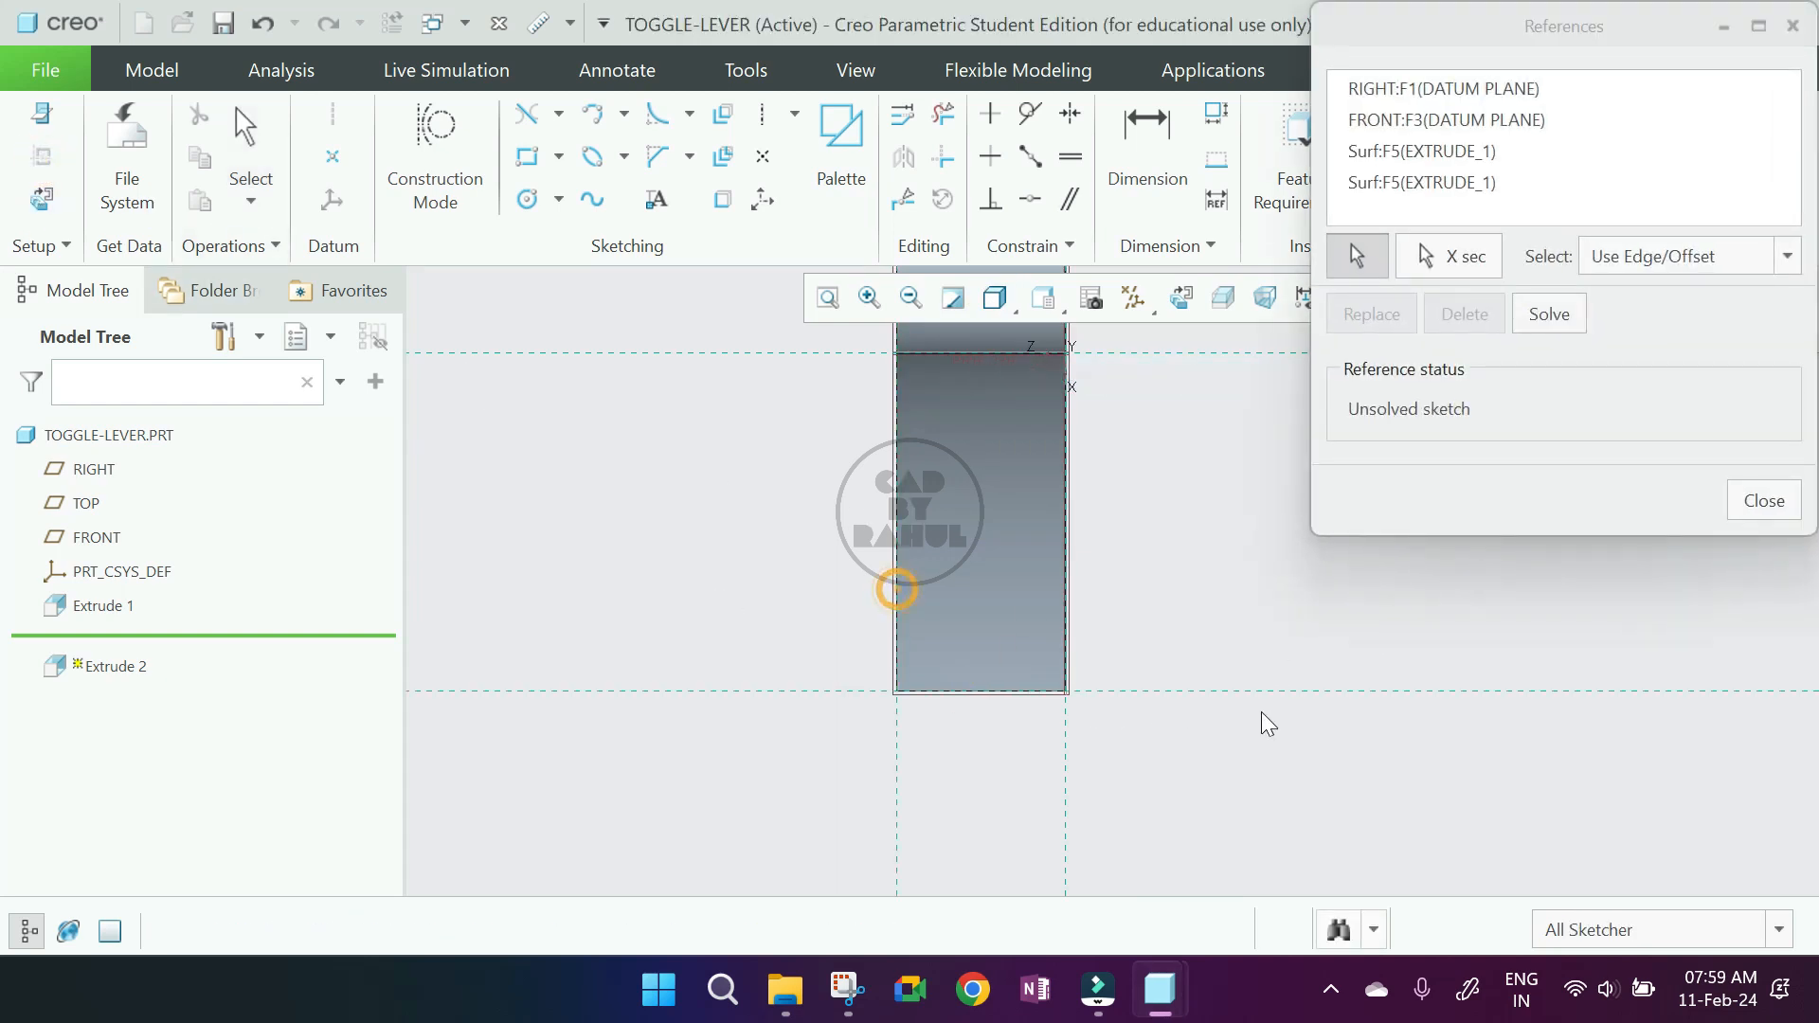
middle_click(1254, 735)
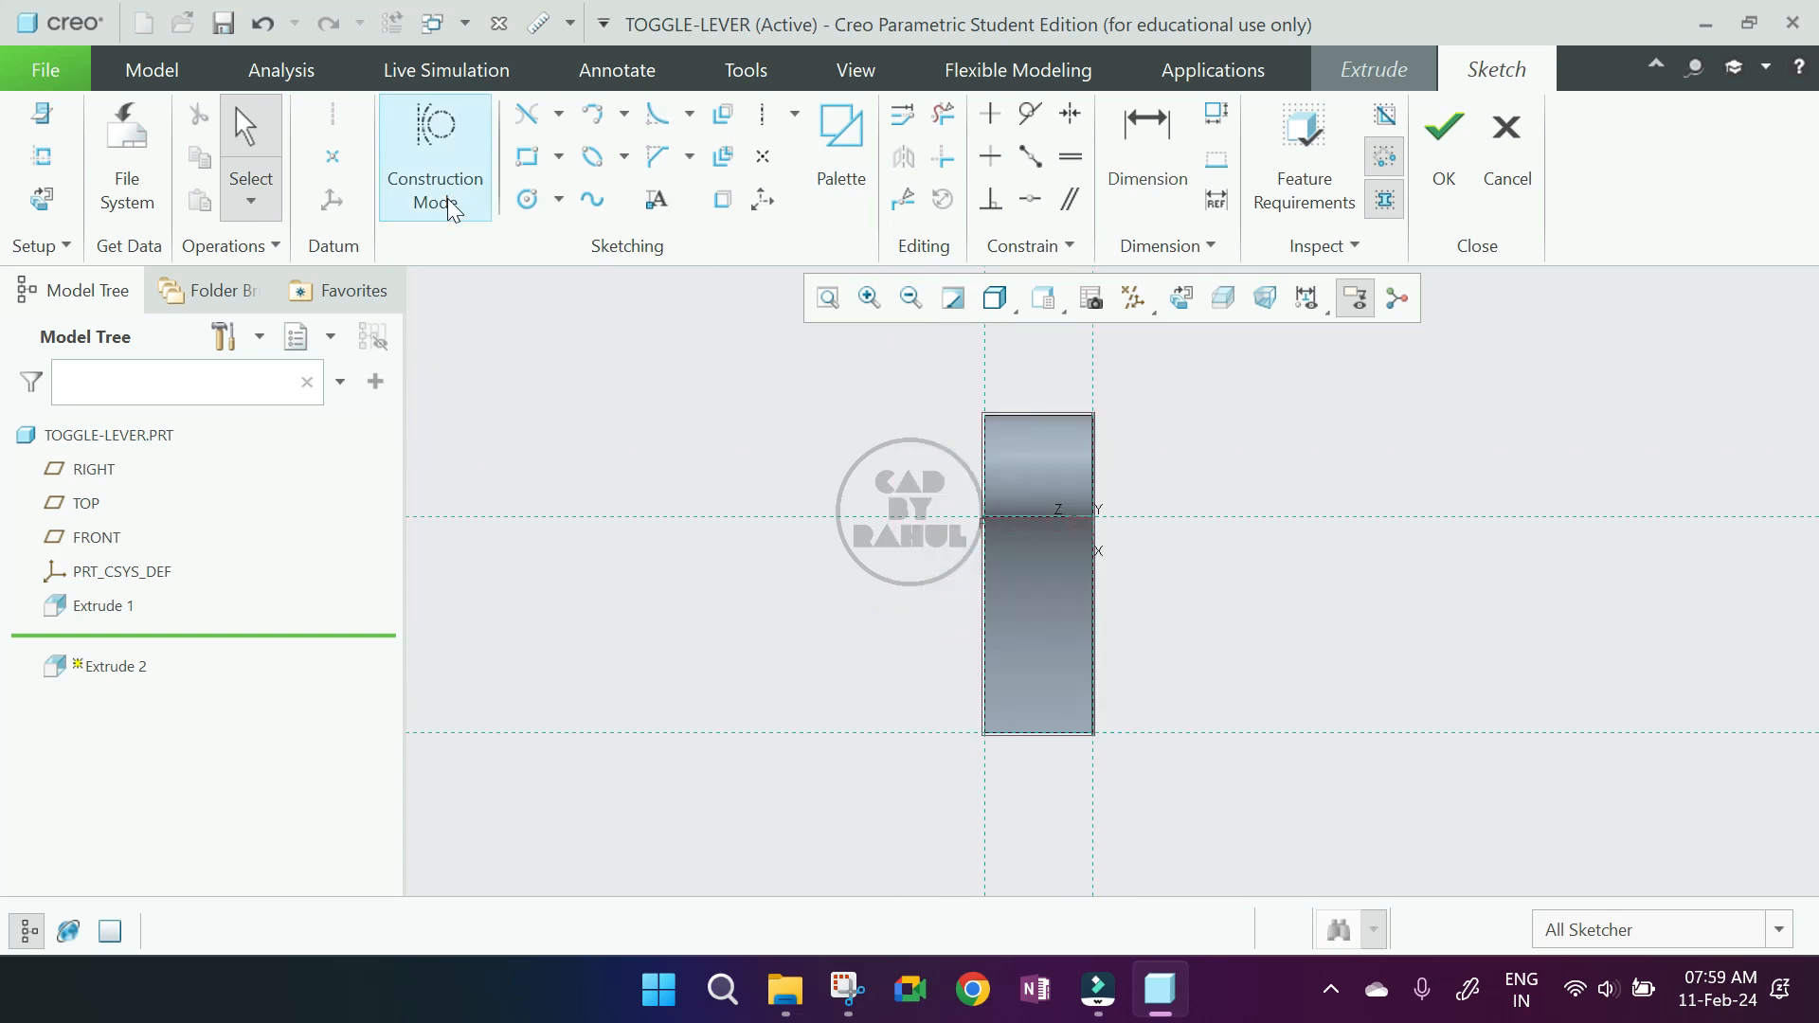
- Draw a corner rectangle about 11 mm wide and 29 mm long inward from the end-face edge, between the two side faces
left_click(547, 165)
left_click(547, 194)
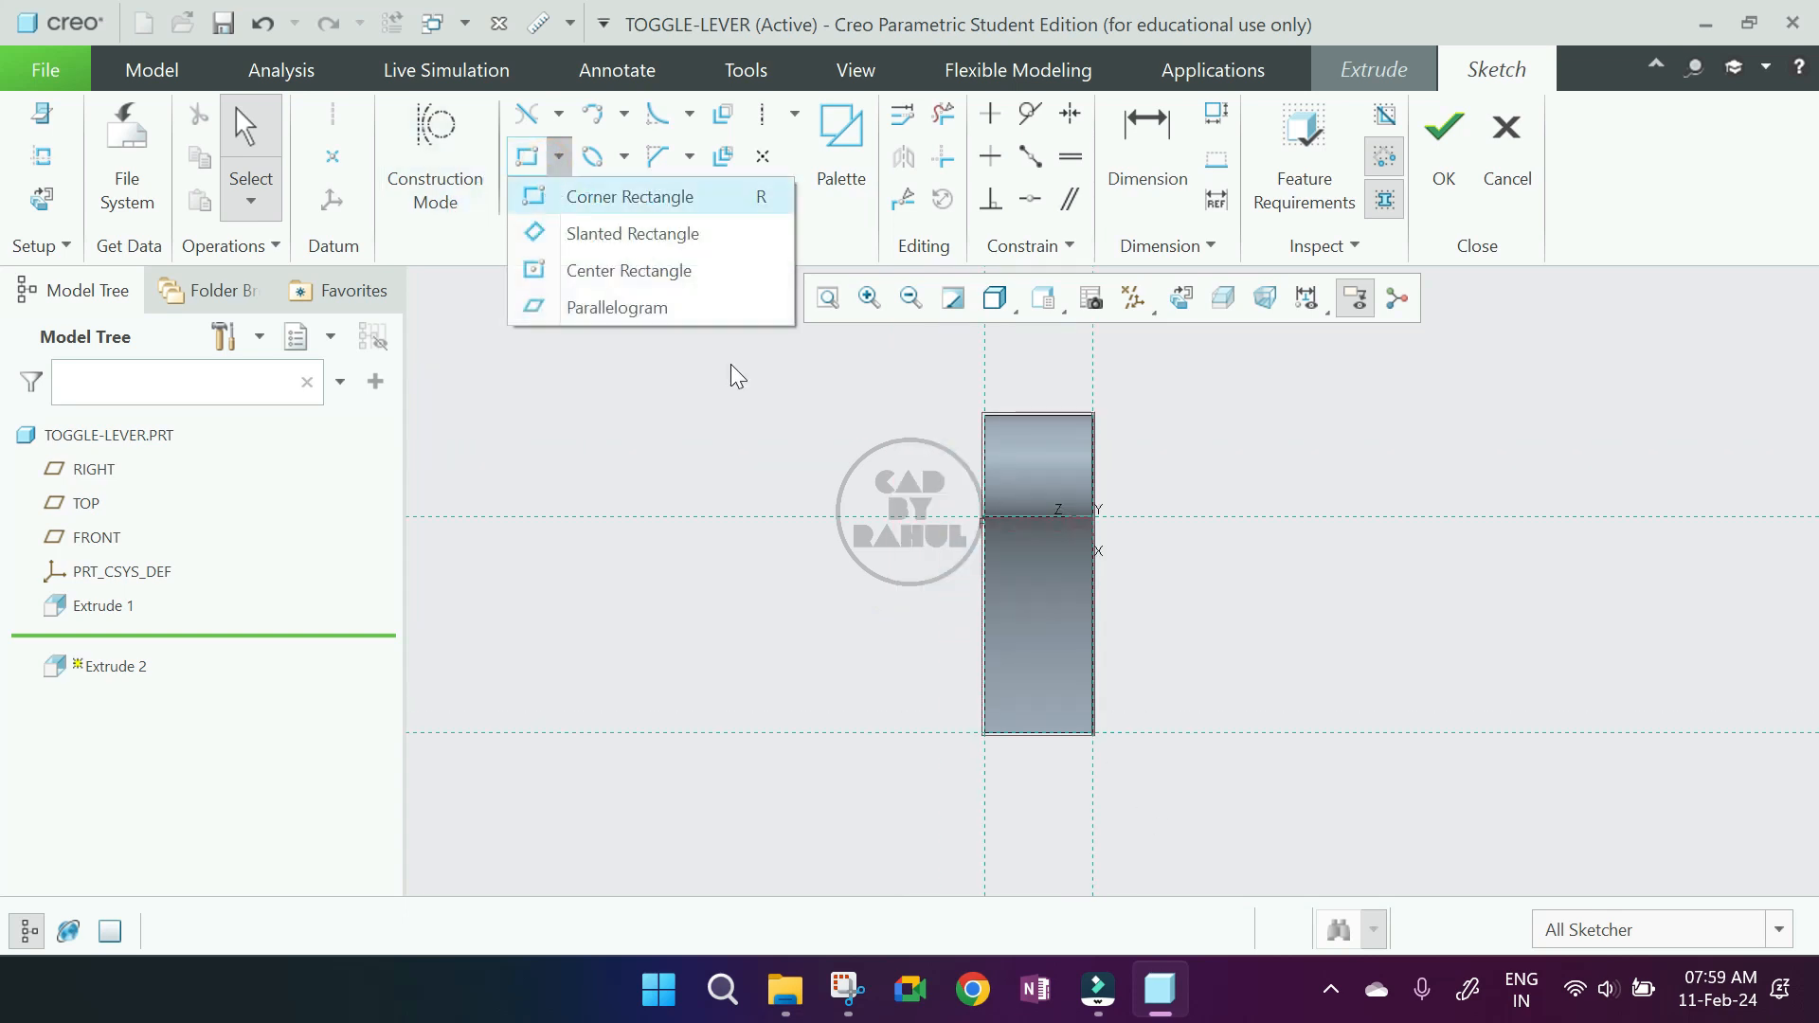
scroll(1056, 687, "down", 4)
left_click(959, 800)
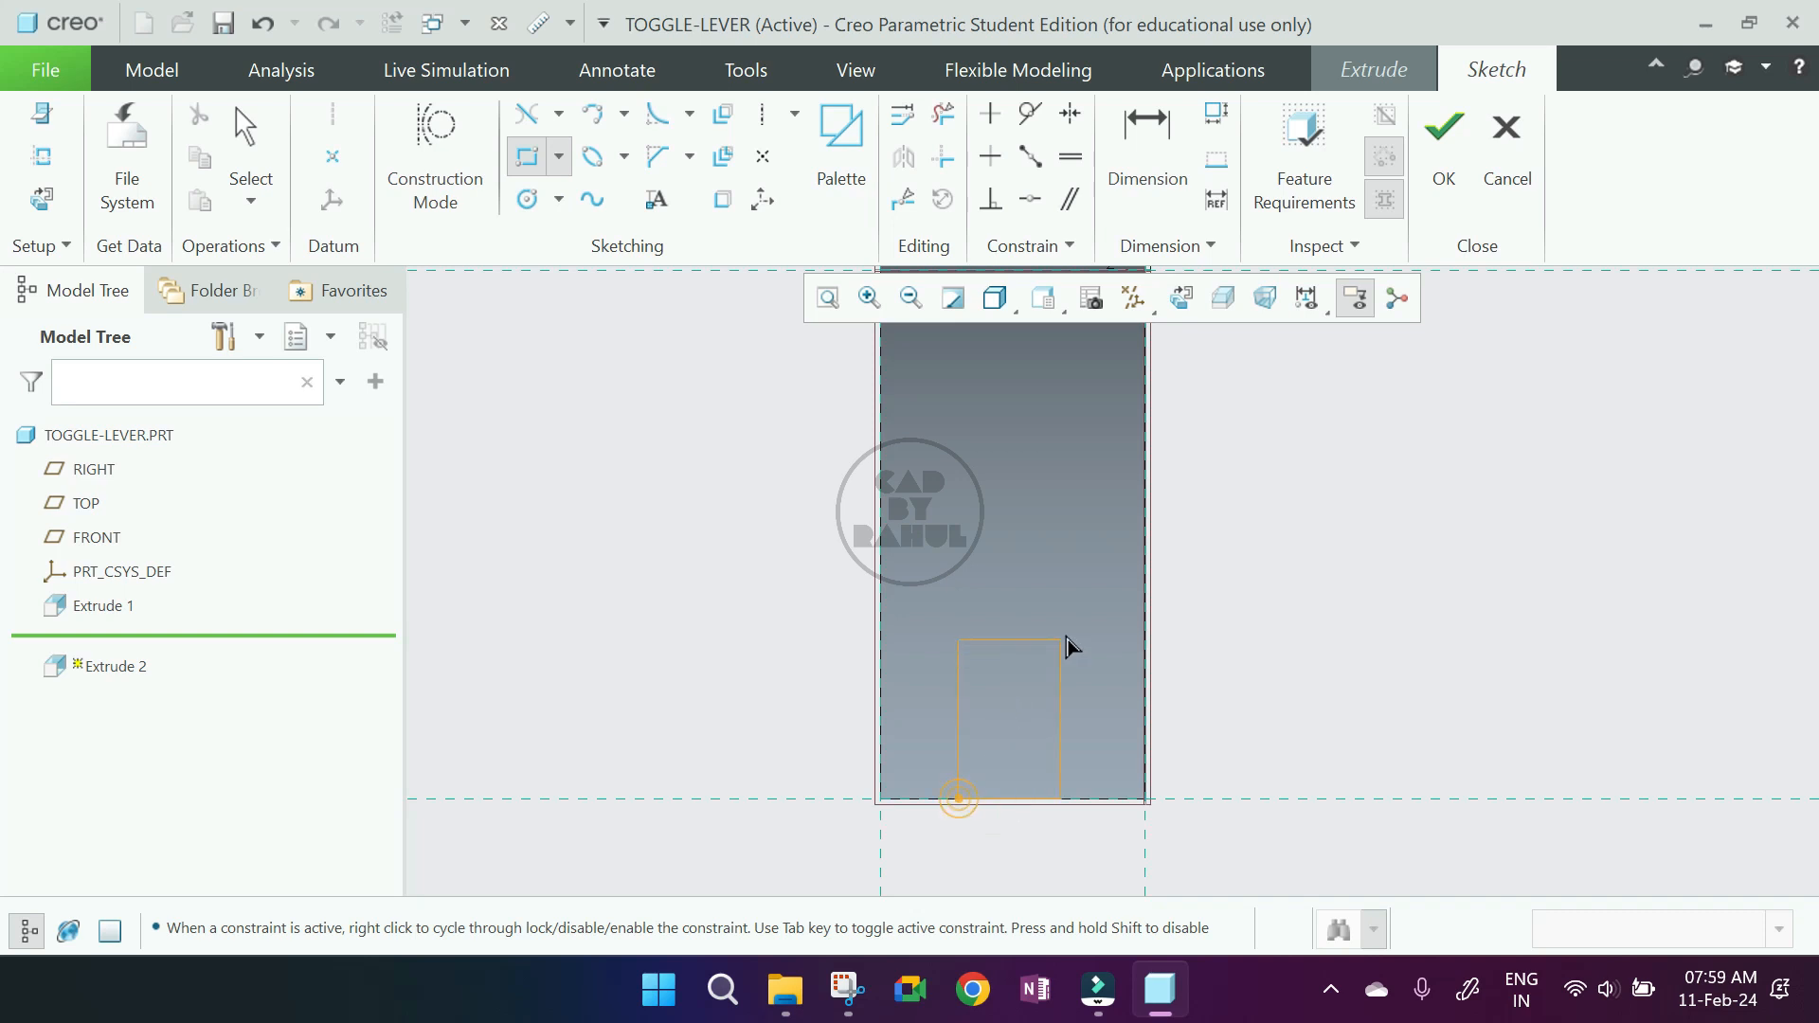
left_click(1060, 533)
middle_click(1224, 561)
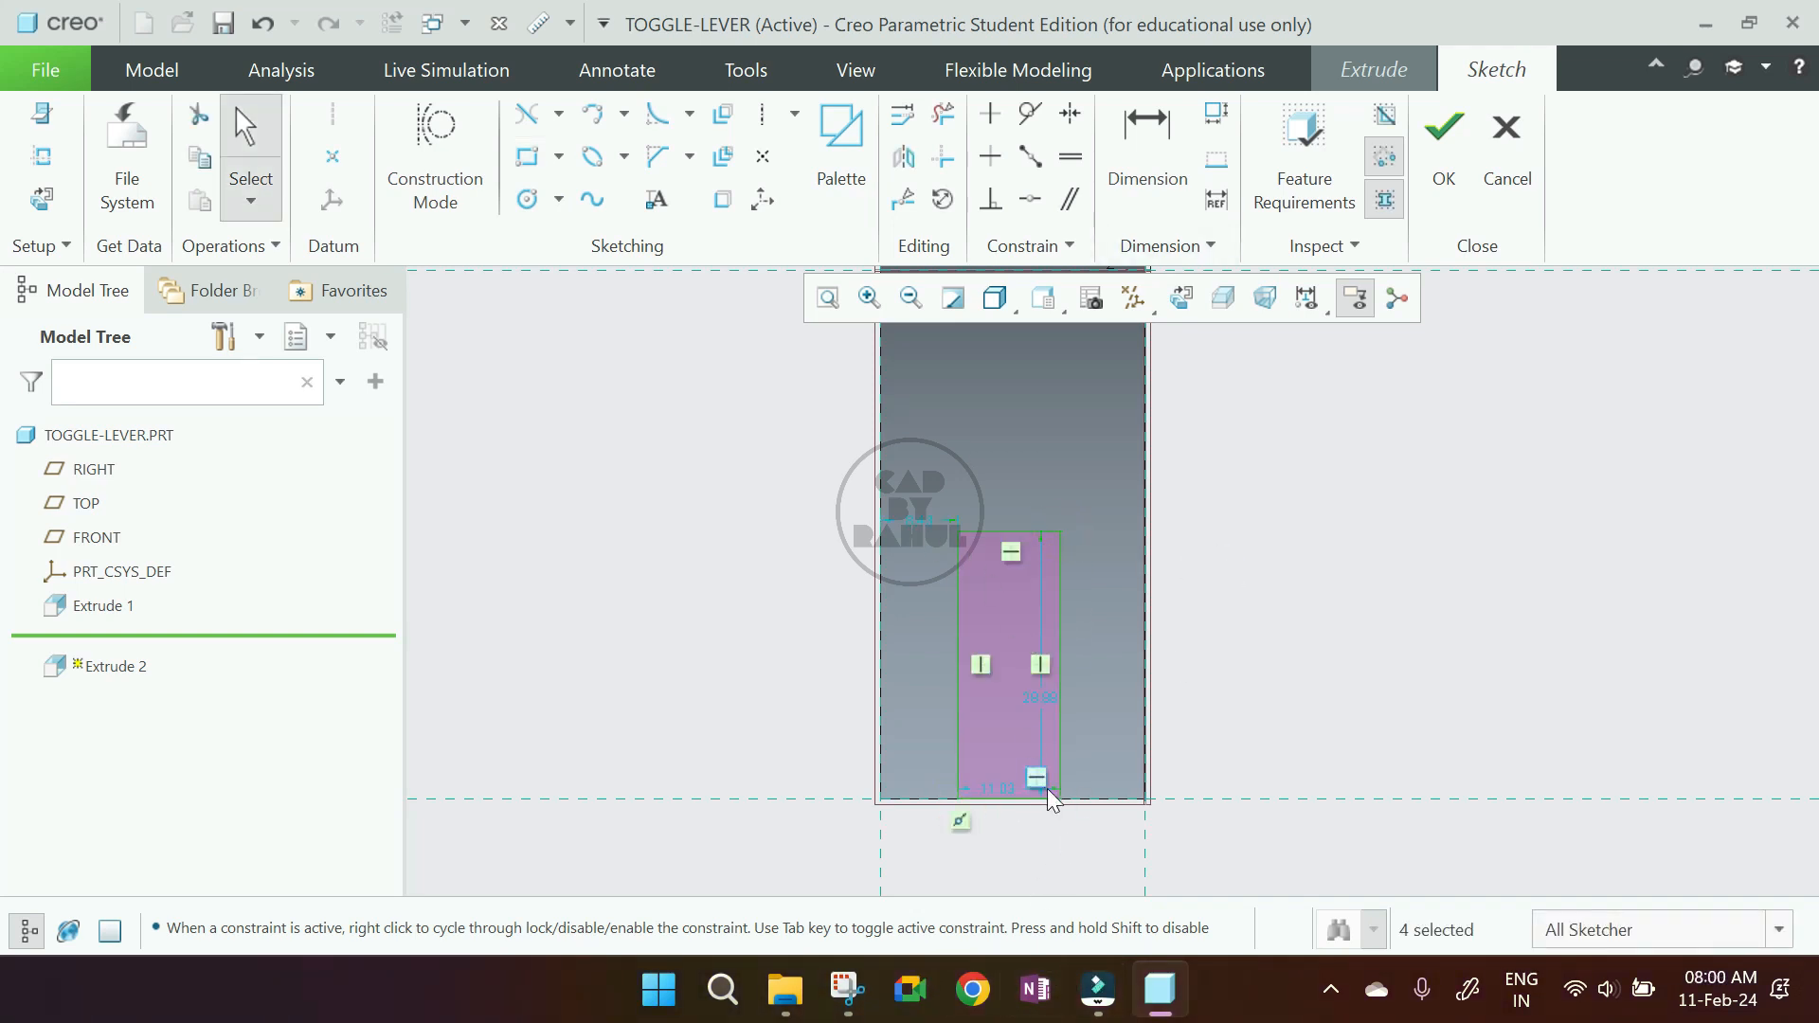
- Set the rectangle's length from the end face to 38 mm, consulting the reference drawing
double_click(1048, 702)
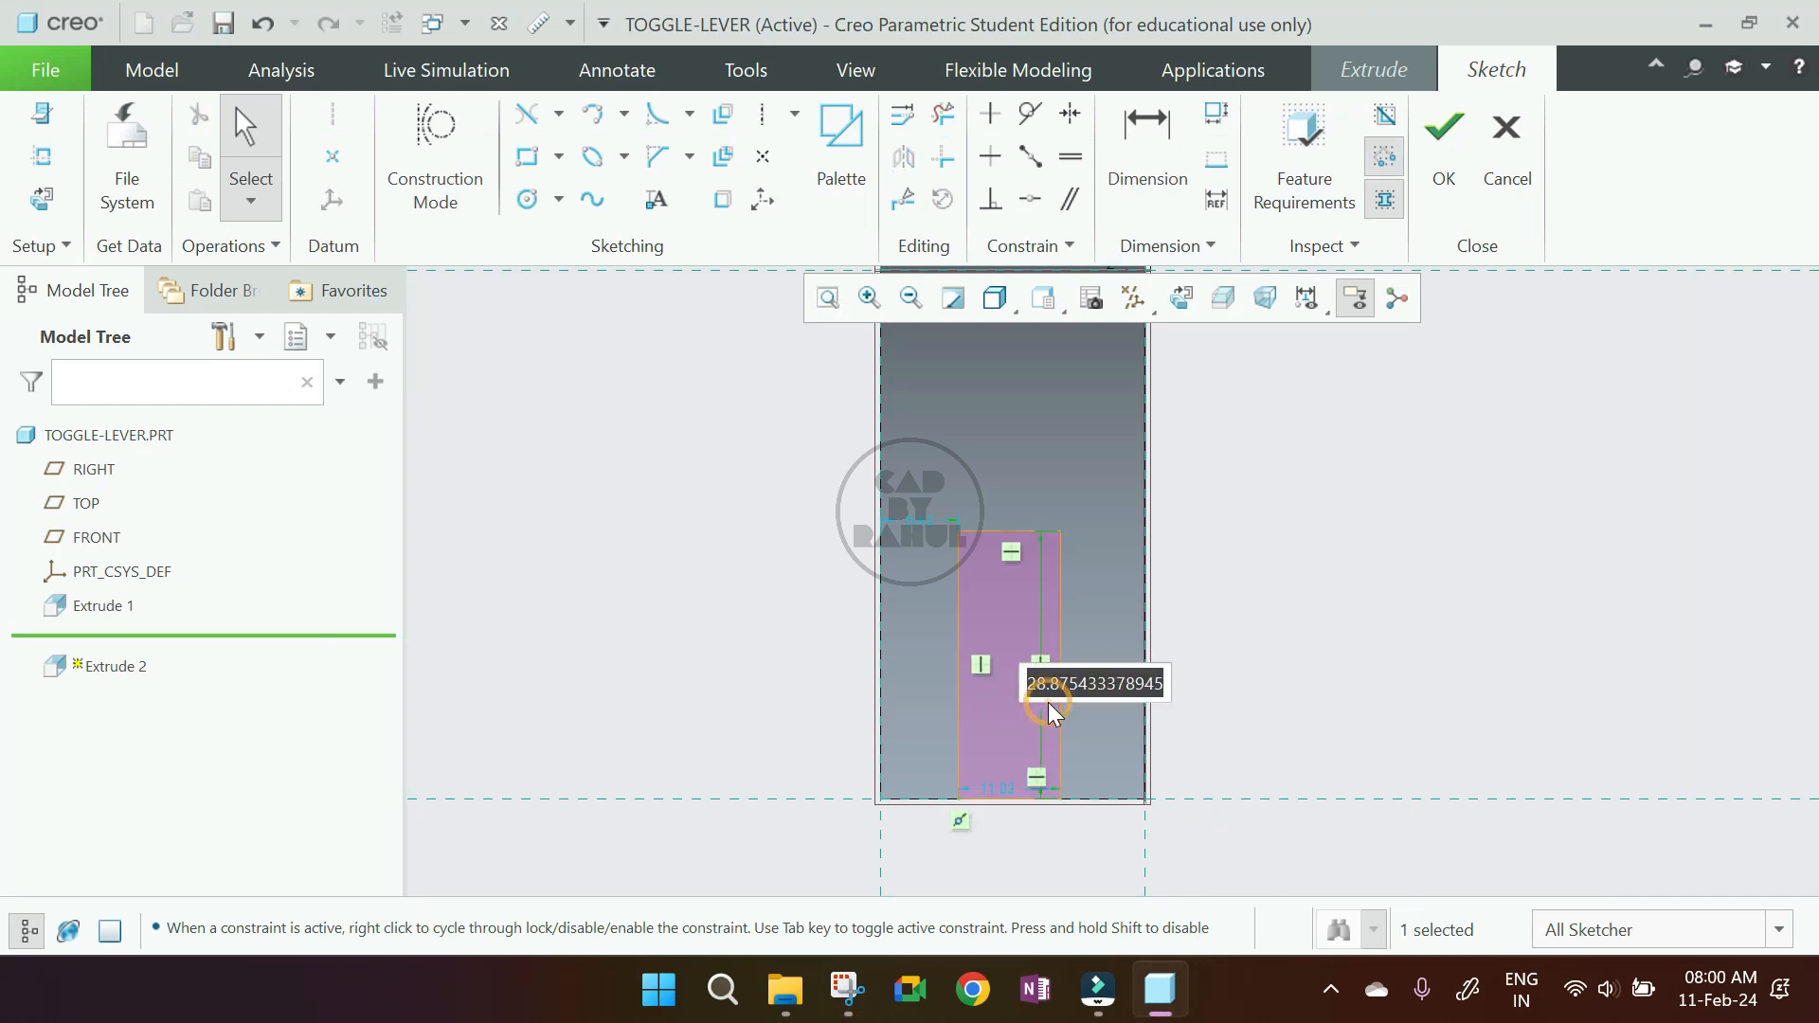
type("3")
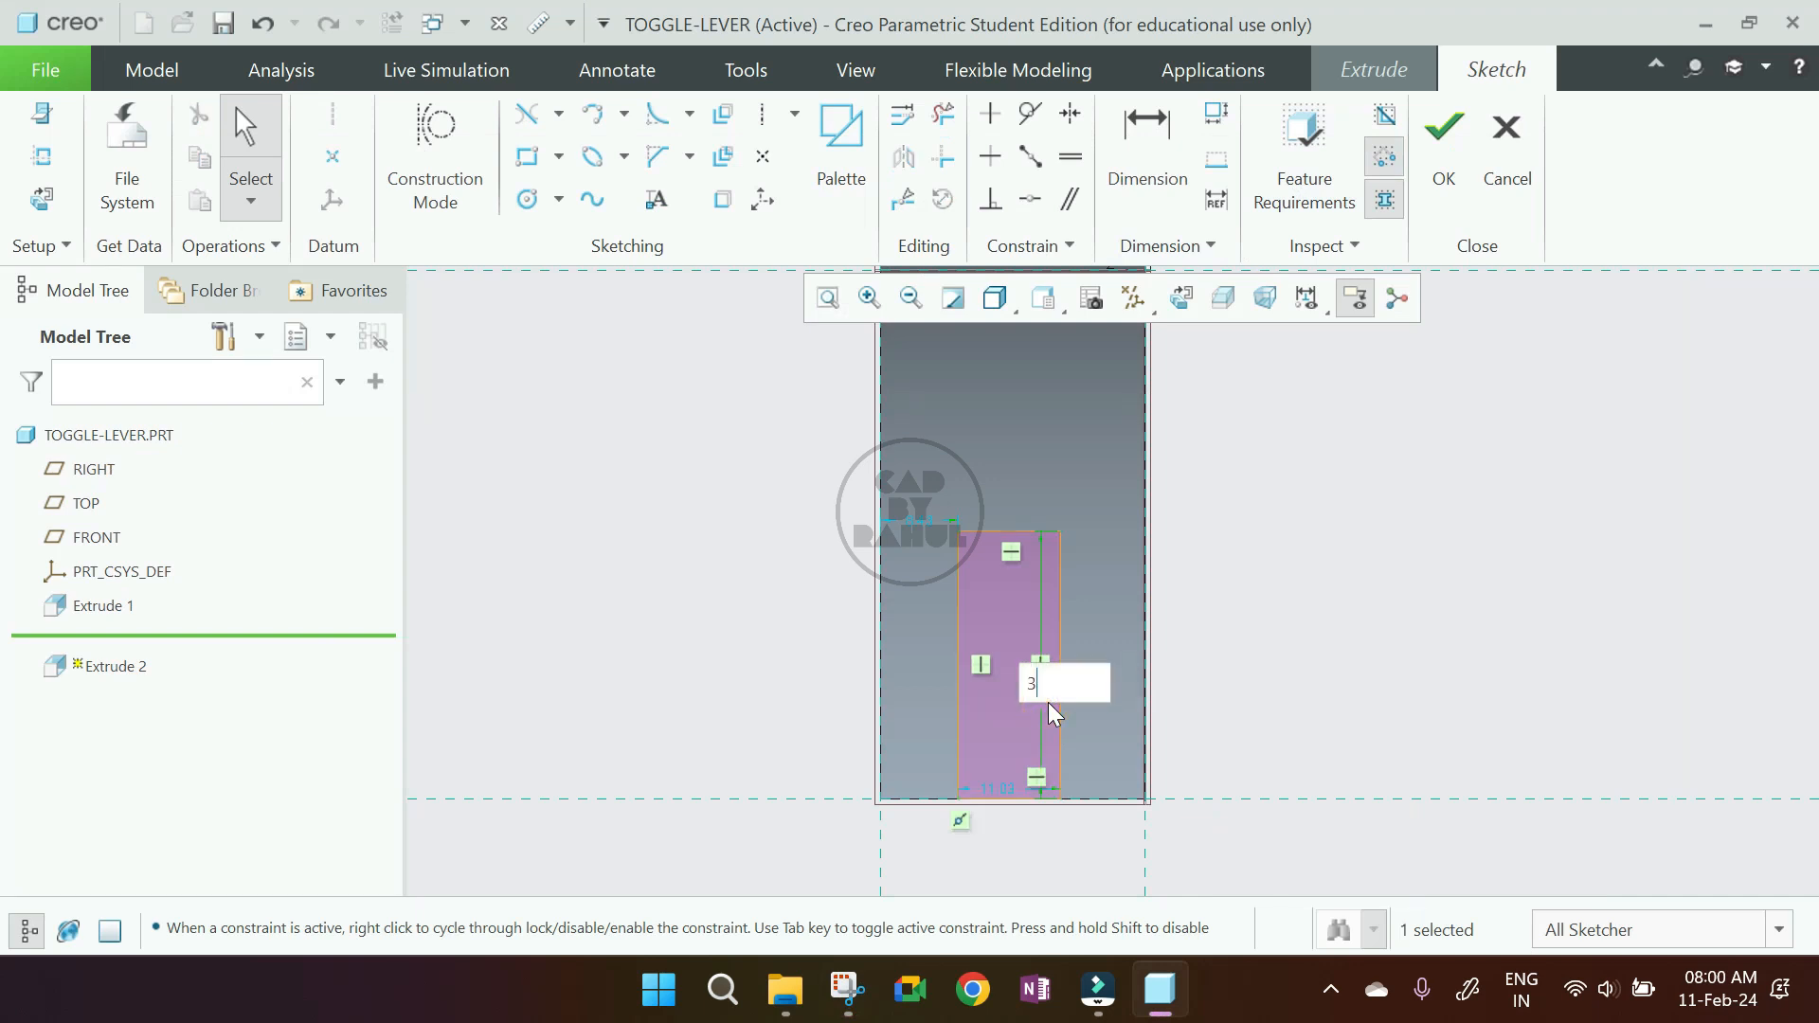
left_click(839, 991)
left_click(839, 990)
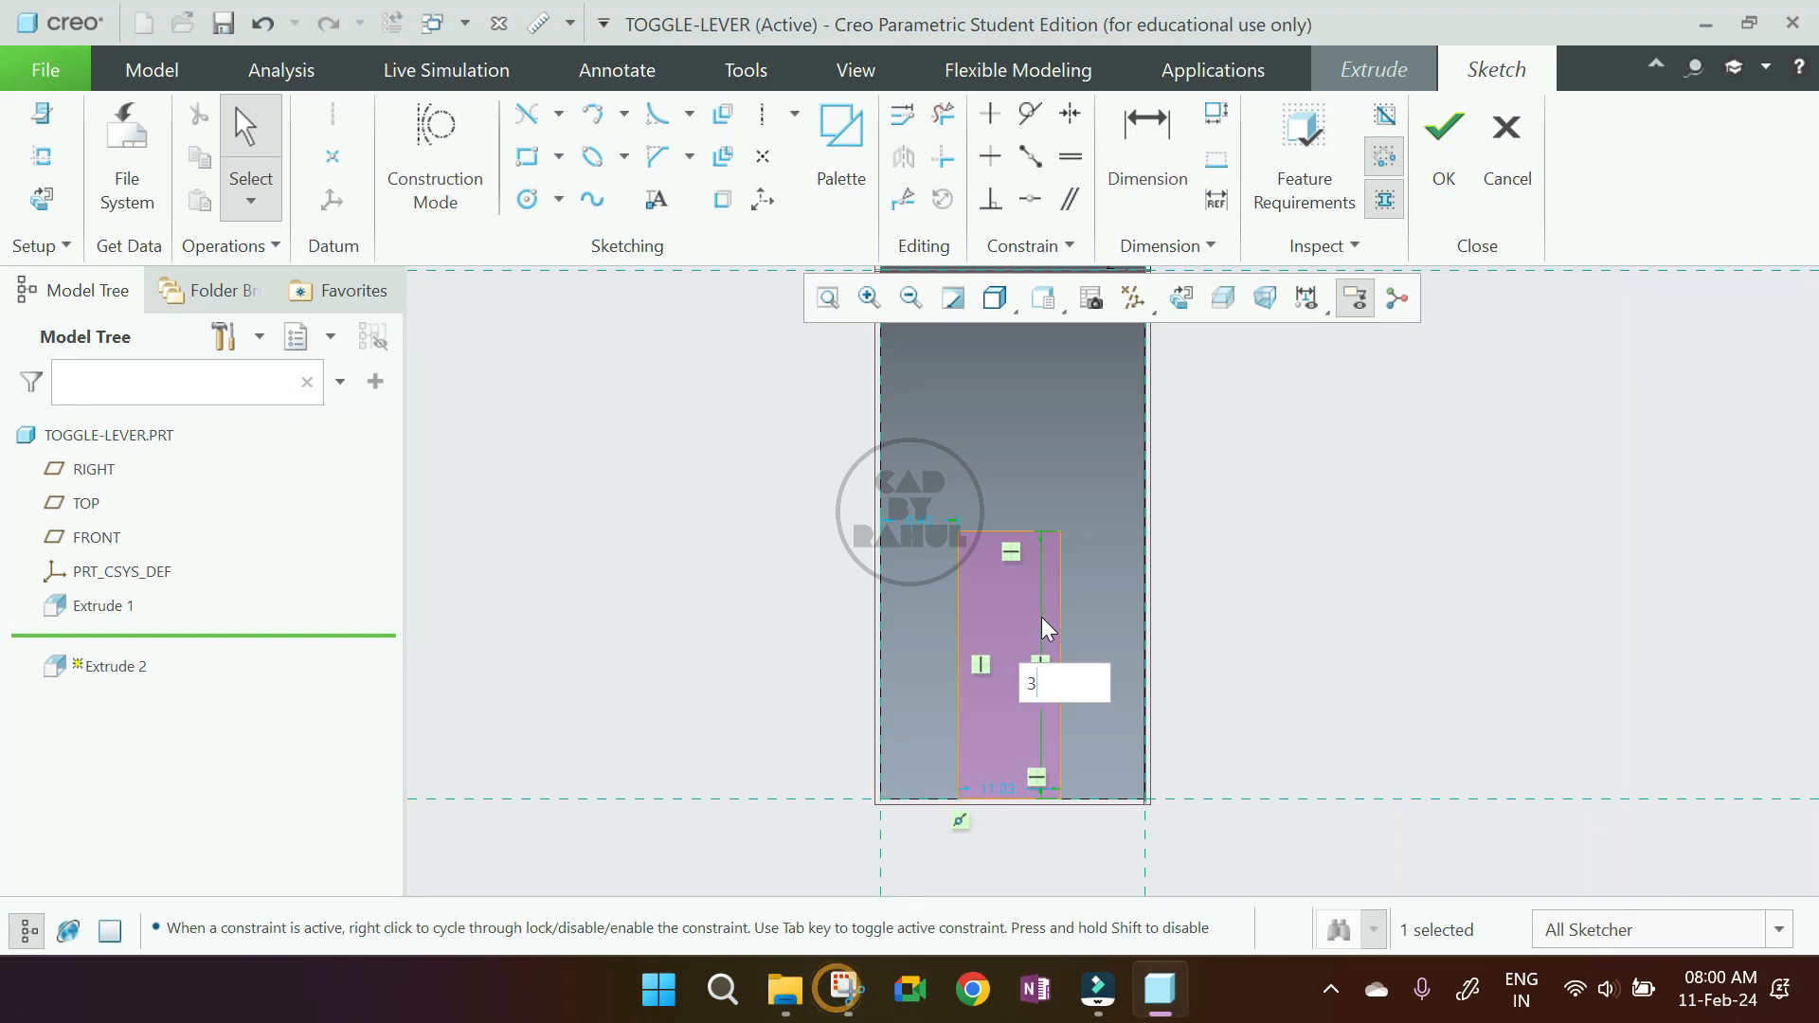
key("Return")
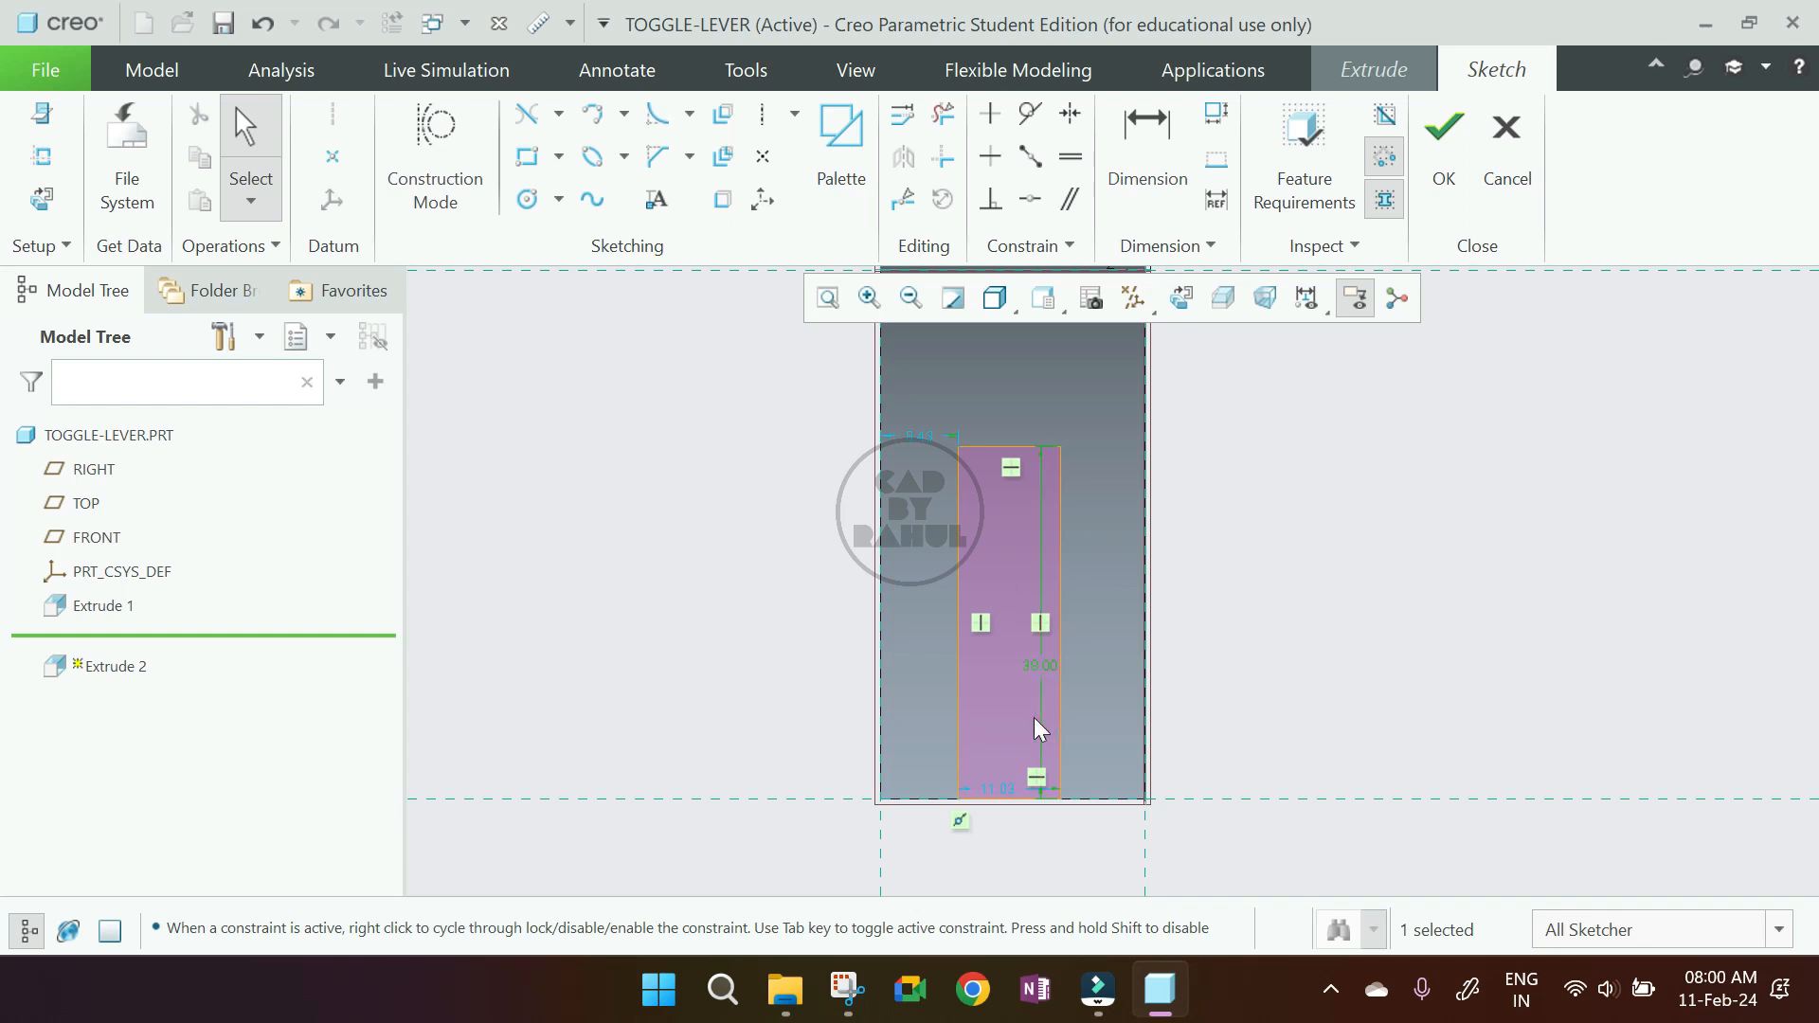
- Set the end-slot rectangle's width to 13.5 mm
double_click(997, 790)
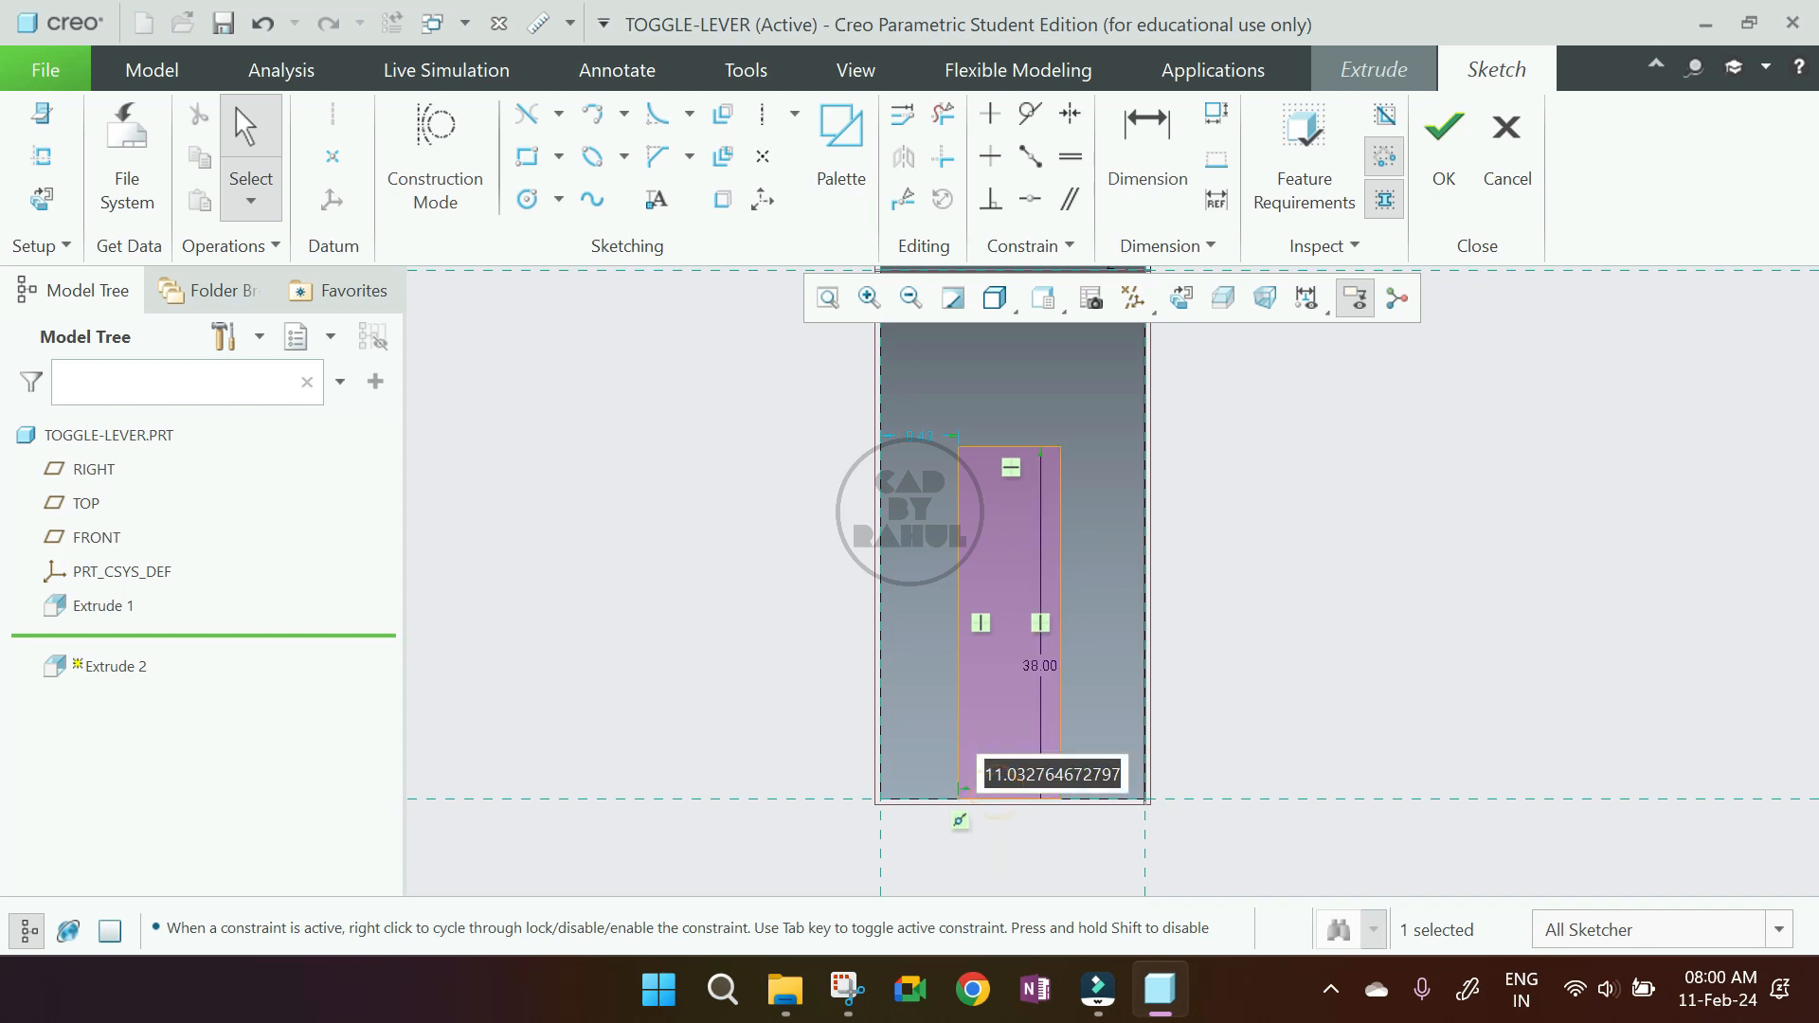
type("13.5")
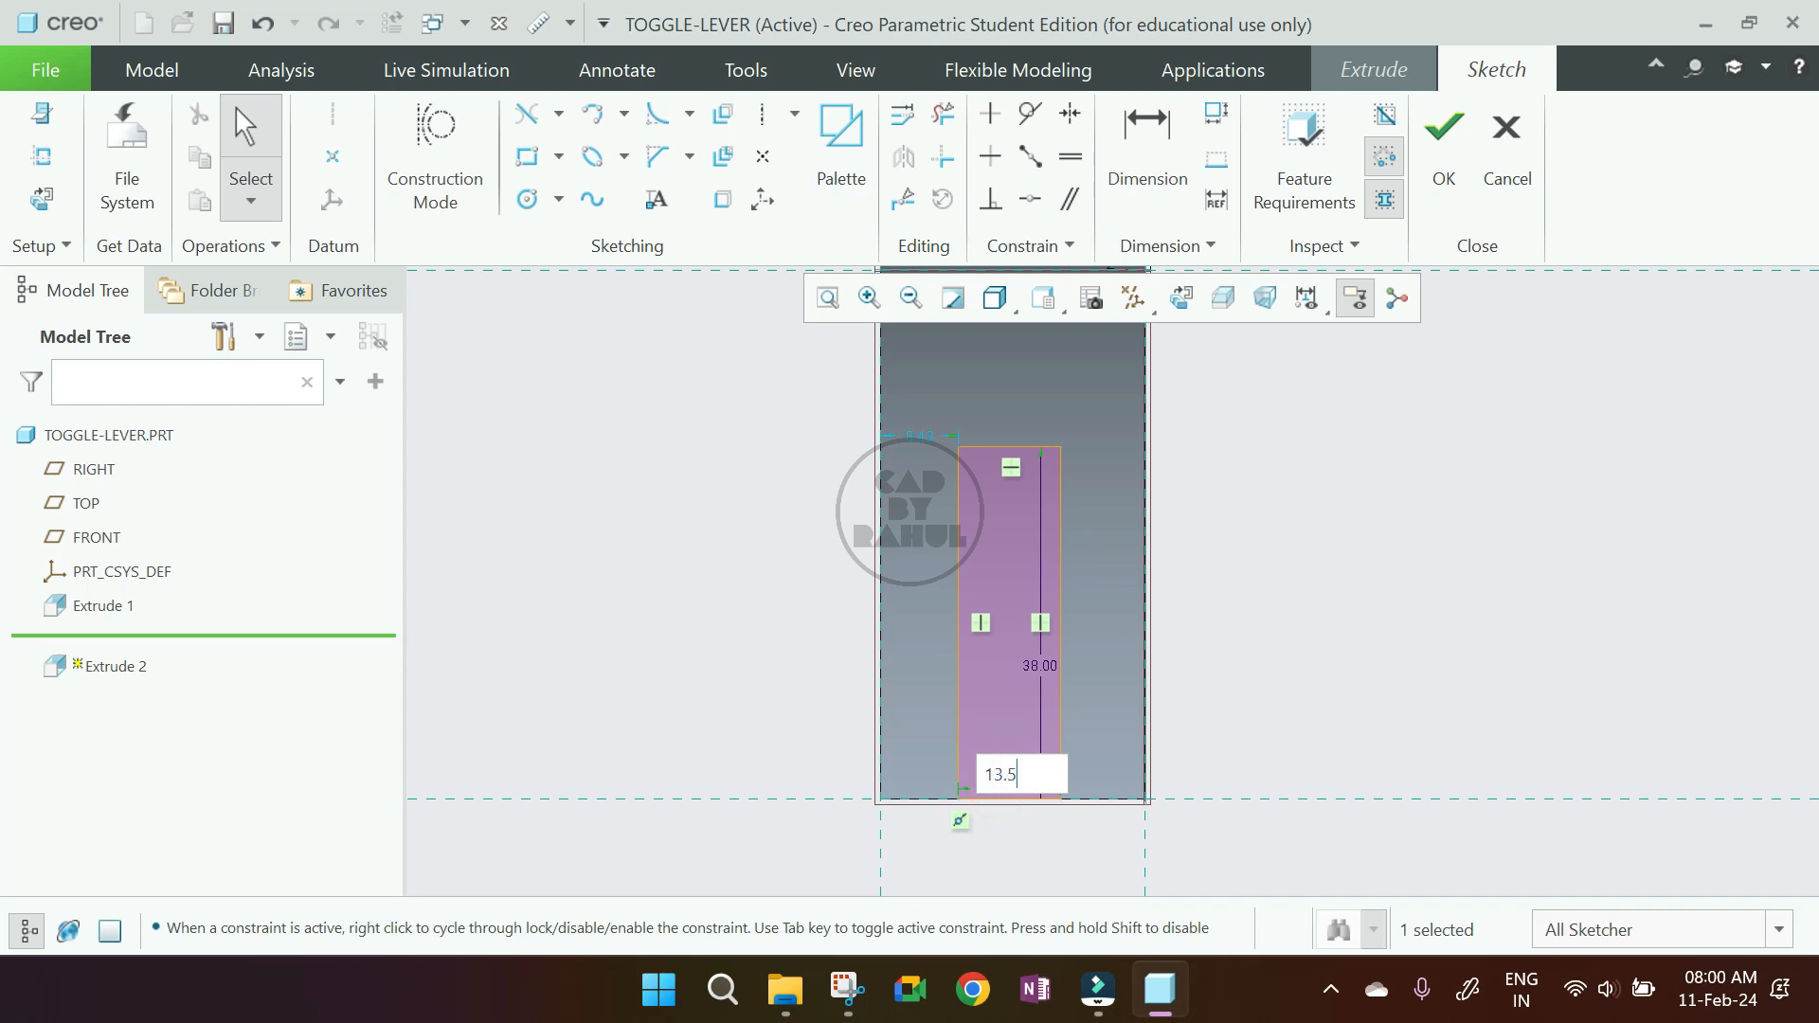
key("Return")
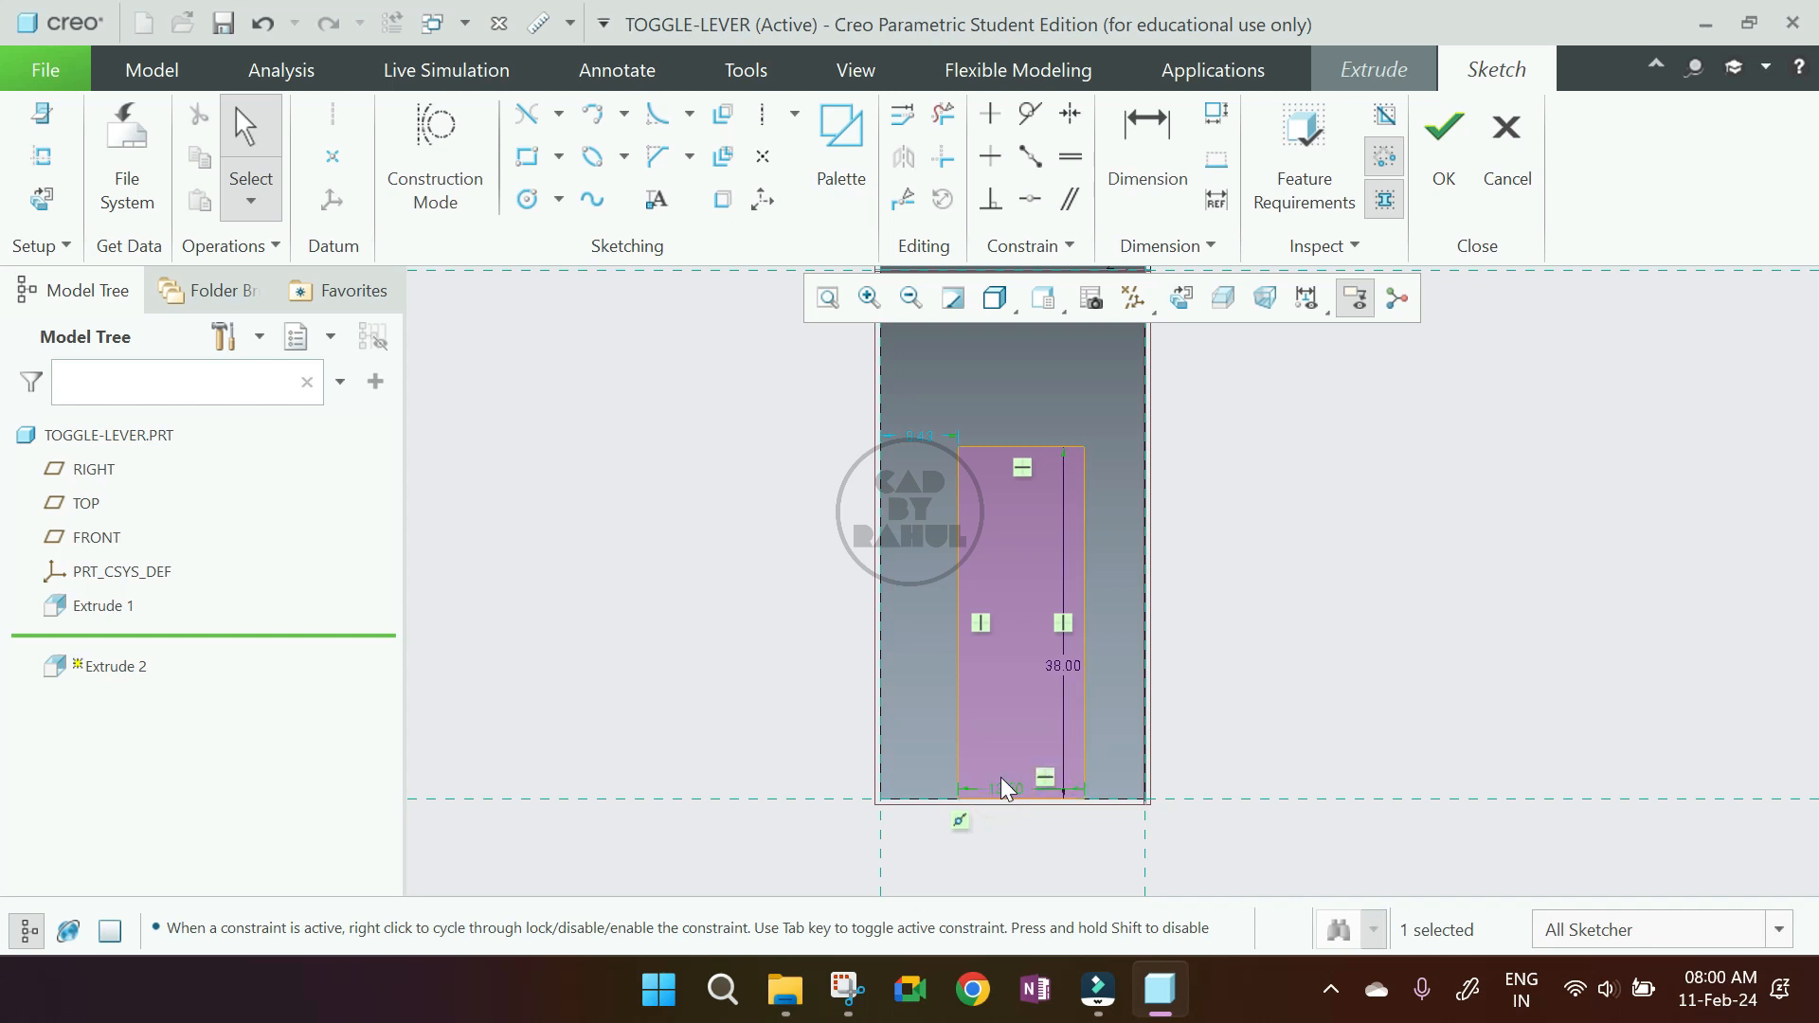
- Set the rectangle's offset from the adjacent side face to 8 mm, consulting the Toggle Lever drawing in Snipping Tool
left_click(846, 993)
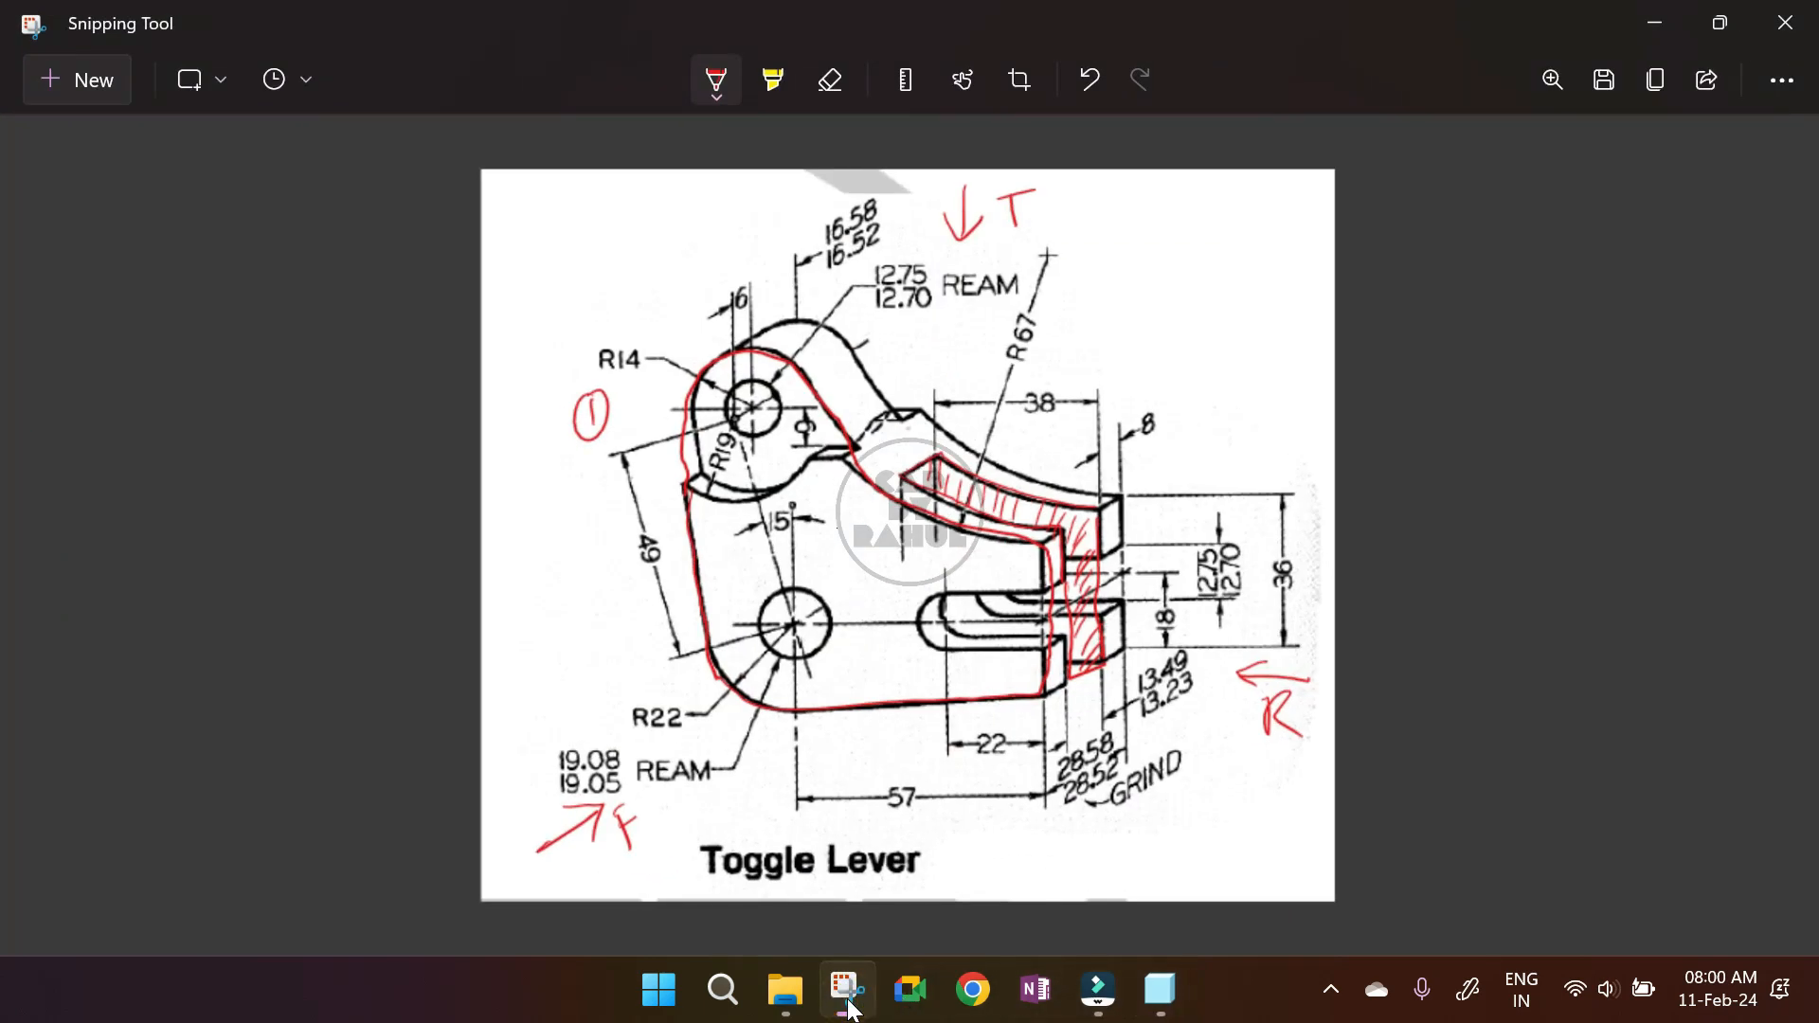
left_click(851, 1007)
left_click(851, 1006)
left_click(1654, 23)
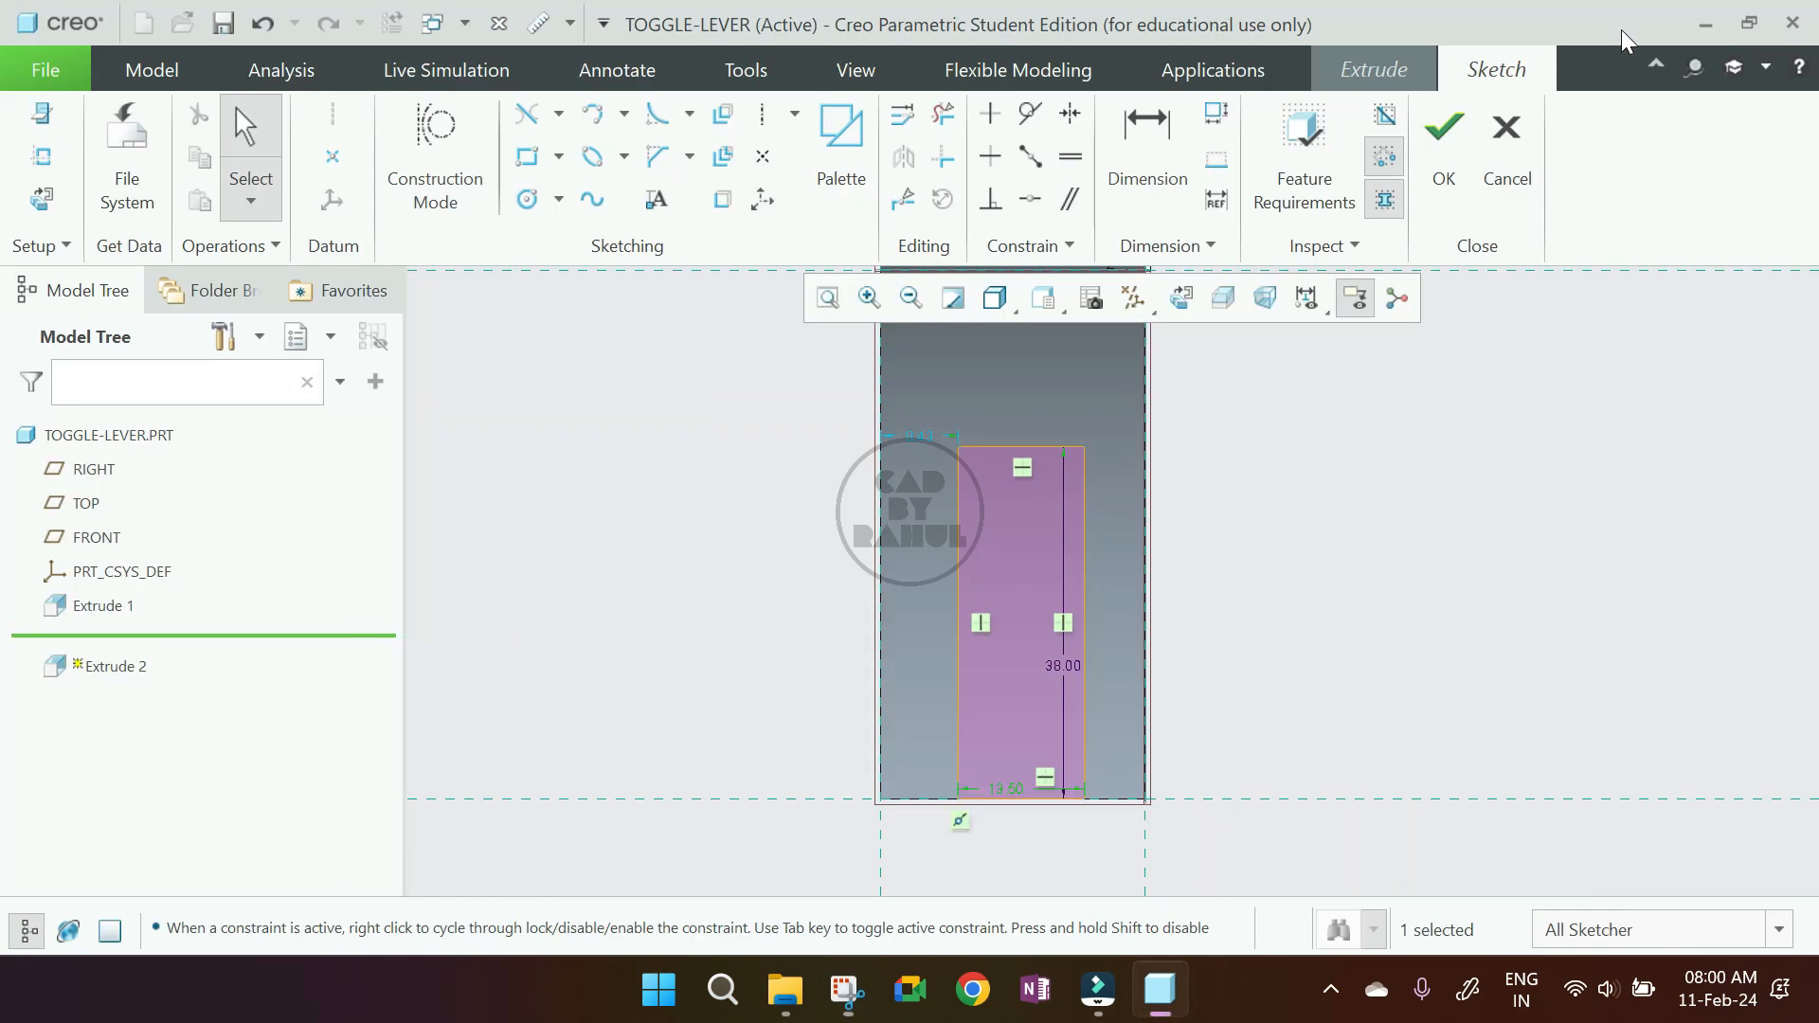
double_click(935, 433)
type("8")
key("Return")
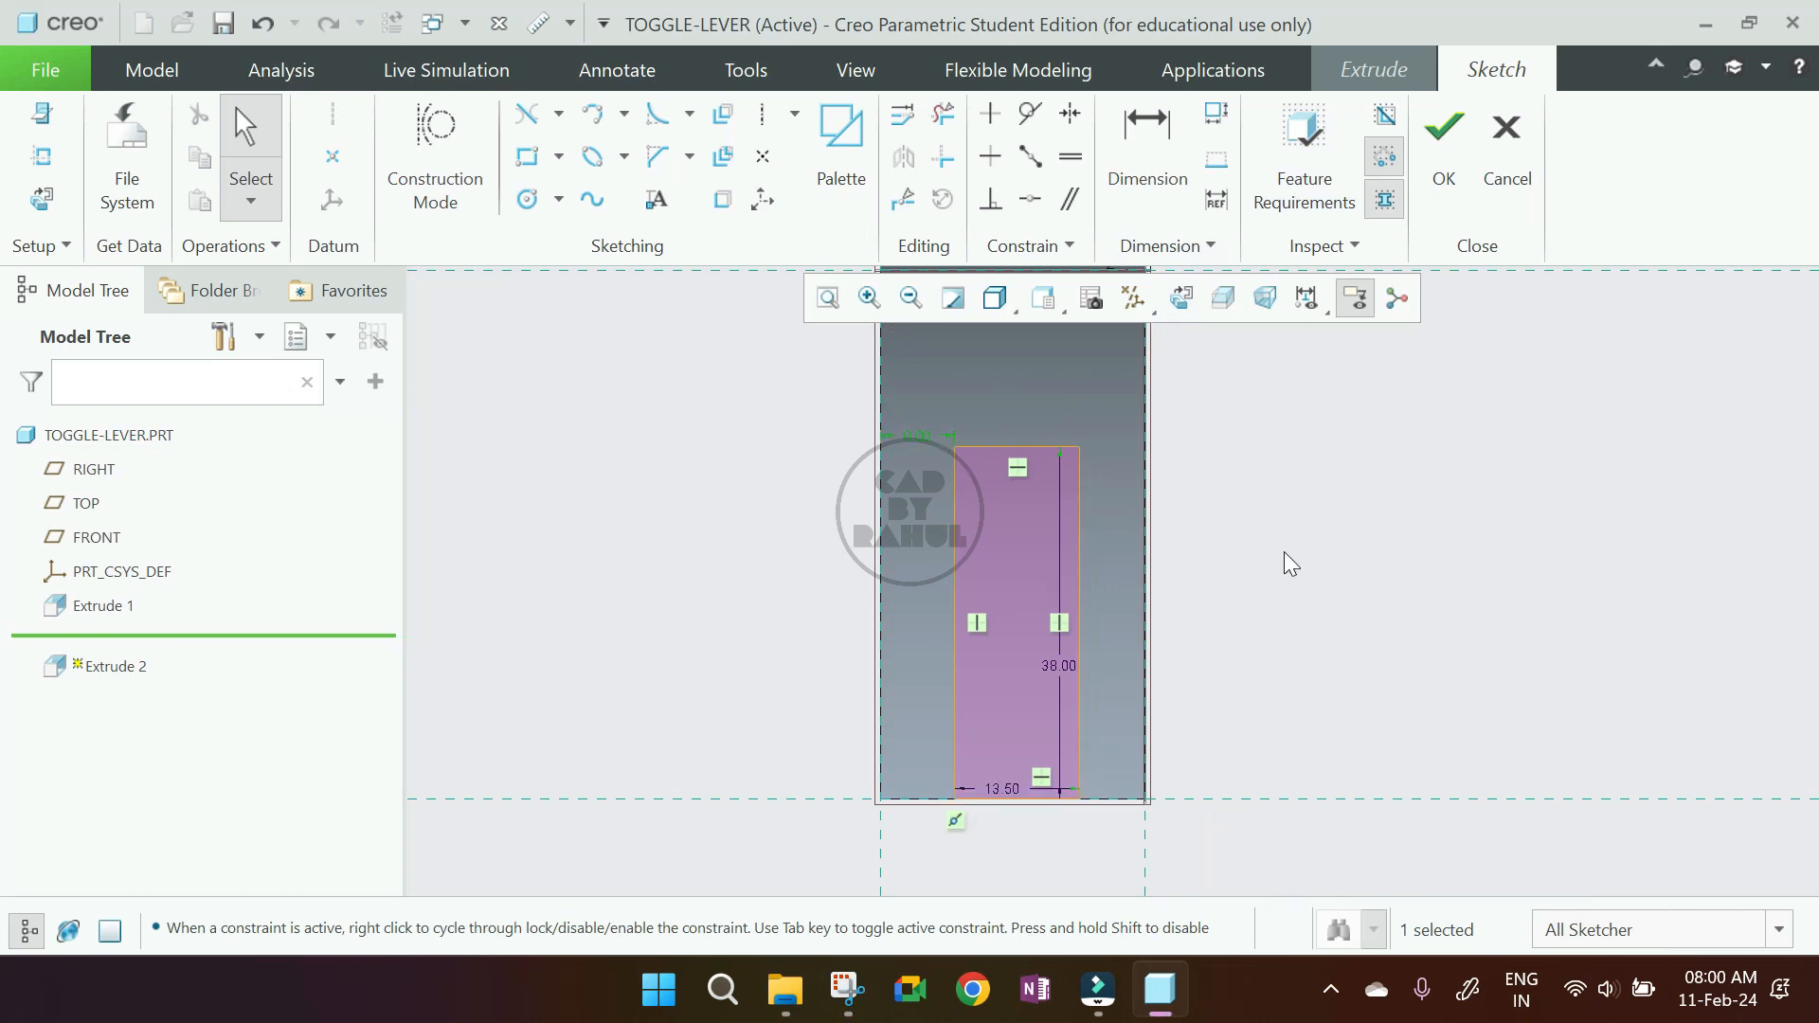
- Finish the slot sketch and complete the material-removing extrusion with a depth of about 70 mm, cutting through the lever's curved top
left_click(1442, 150)
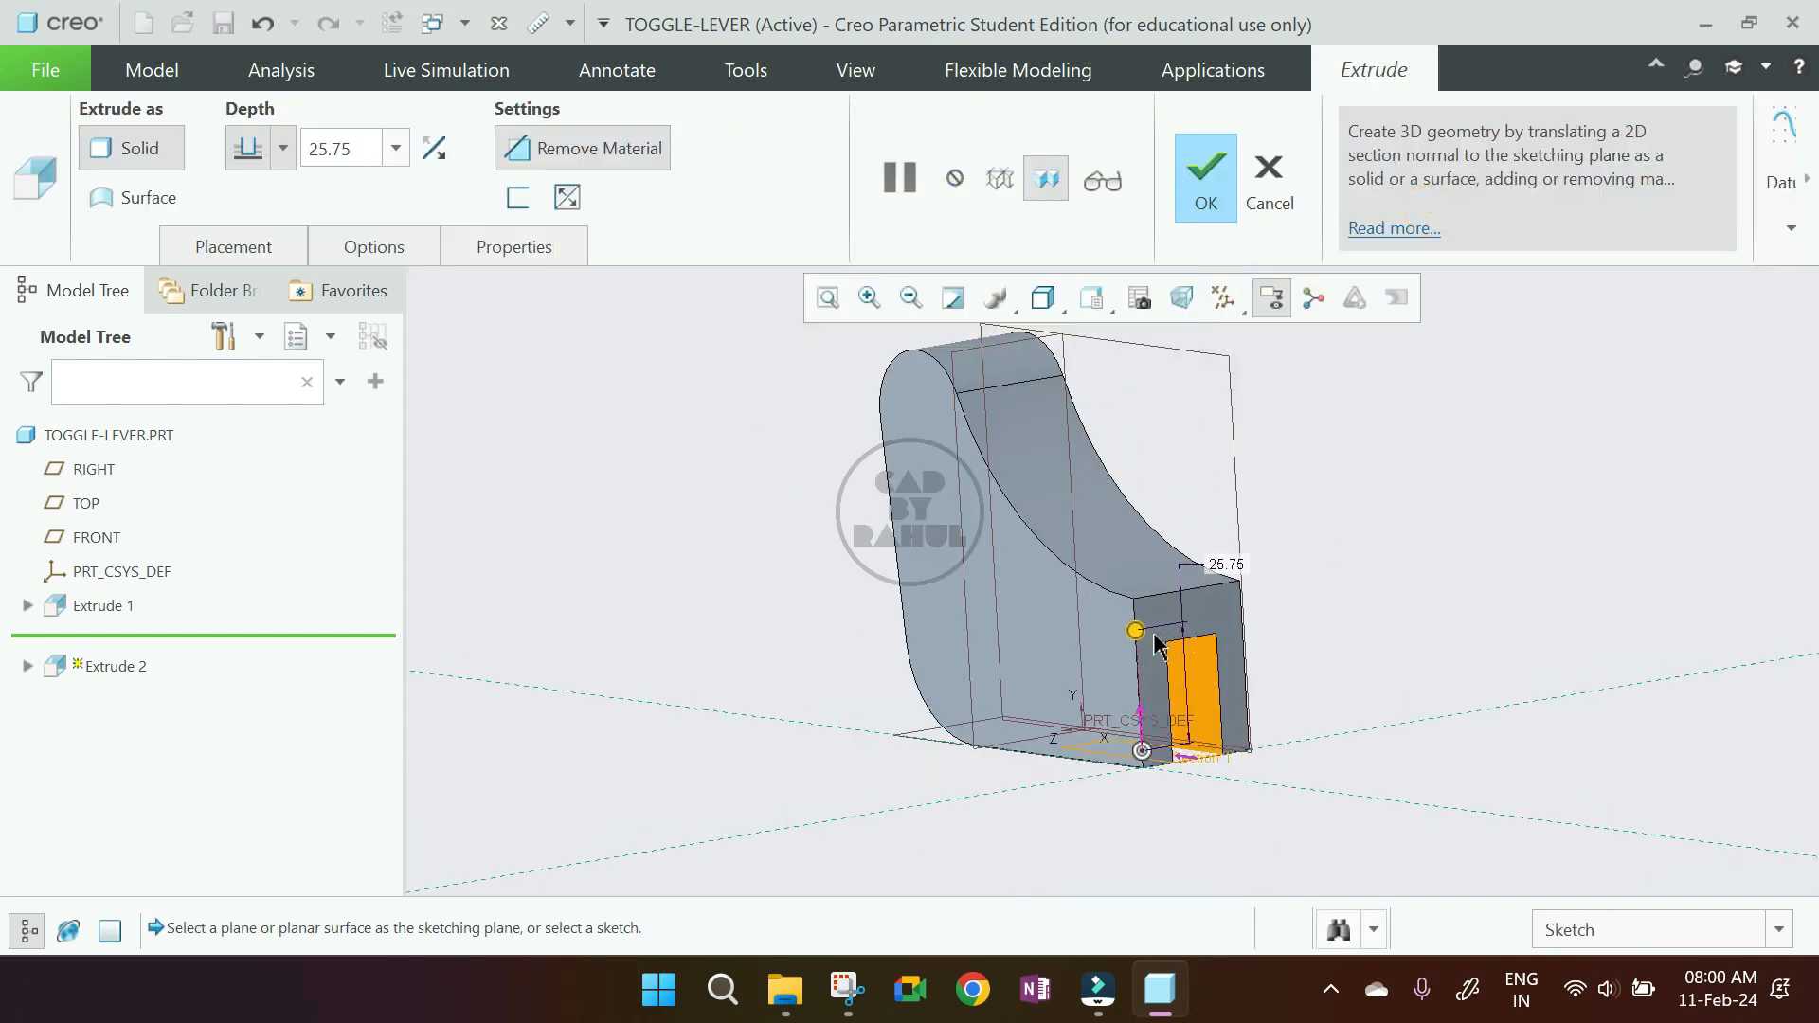
left_click_drag(1142, 633, 1160, 432)
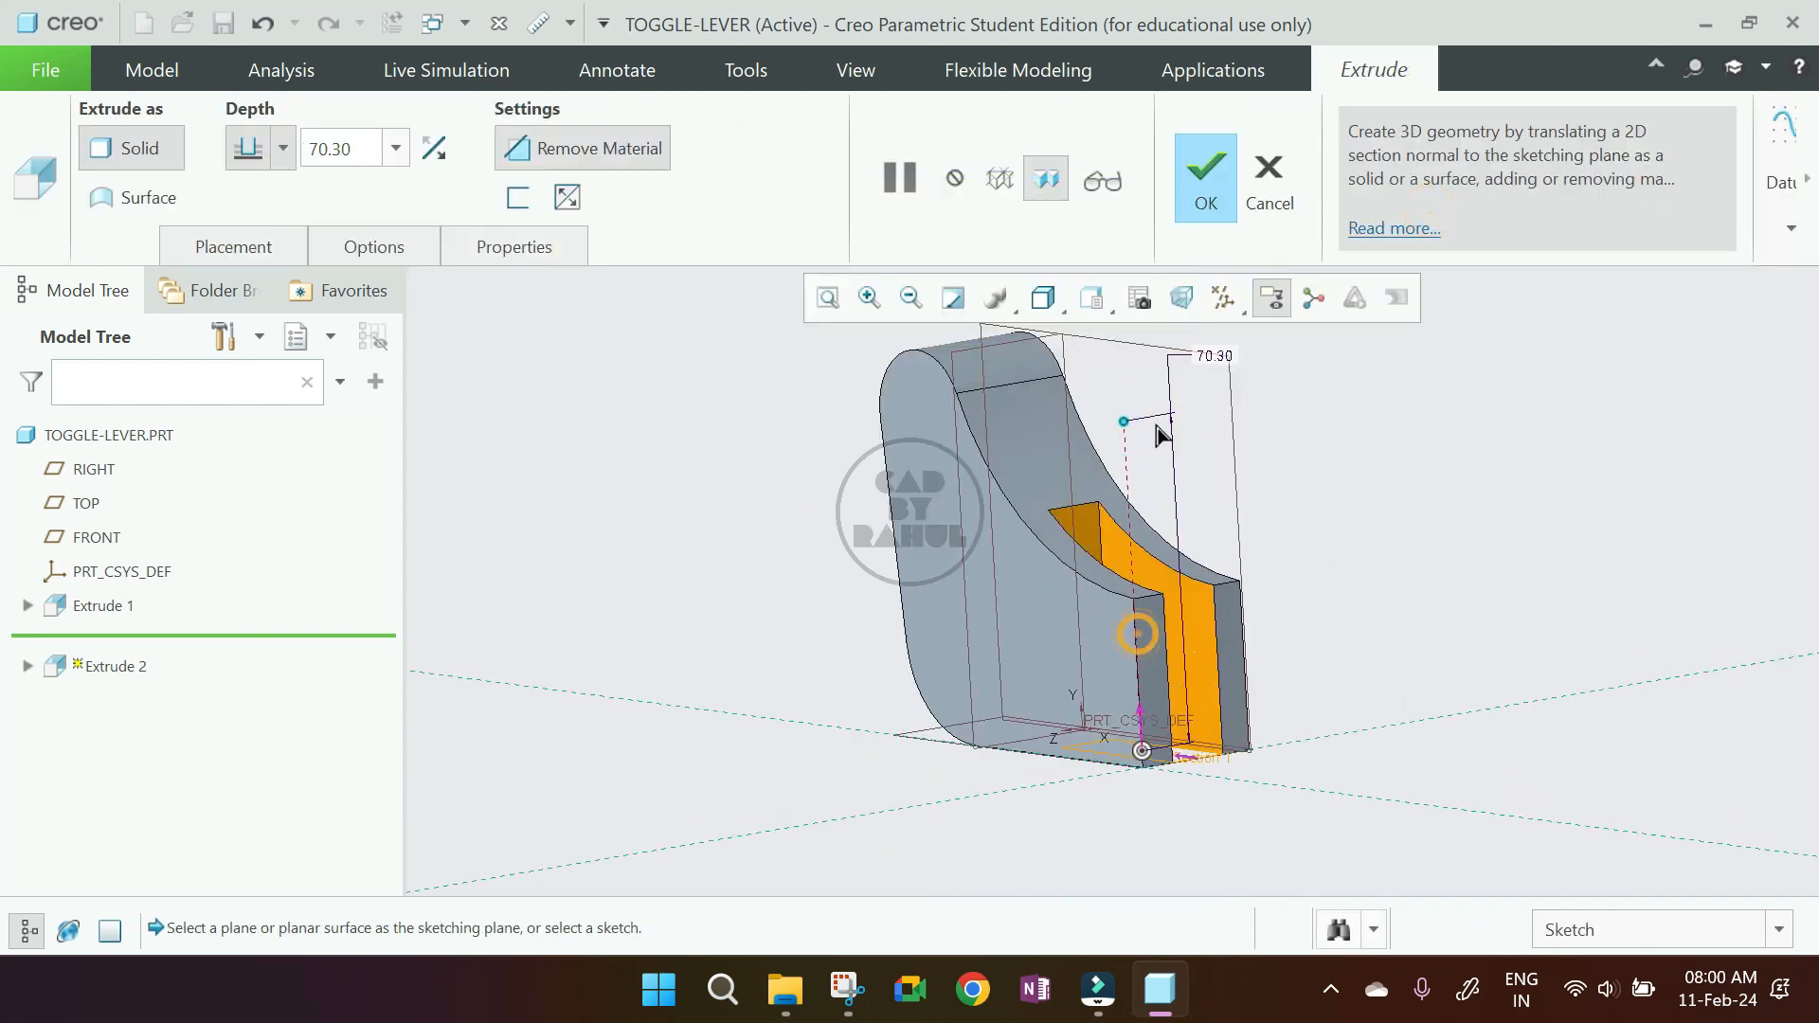
middle_click(1289, 447)
scroll(1124, 507, "up", 3)
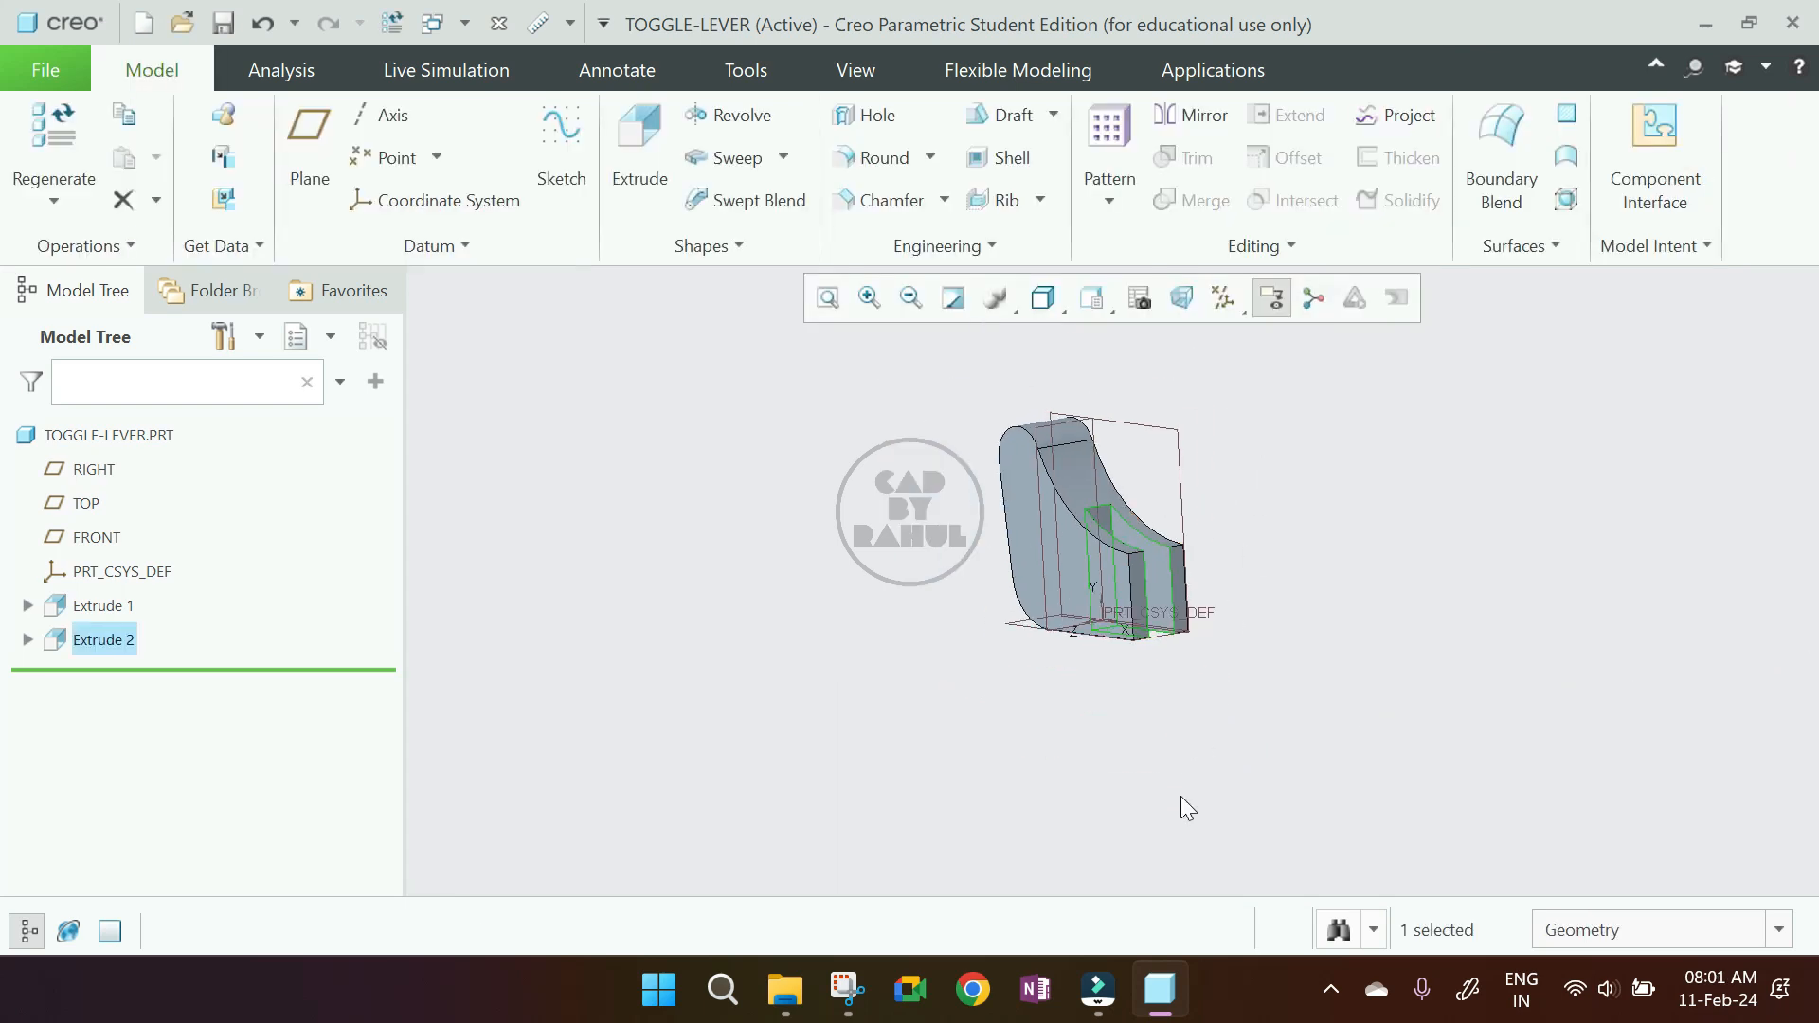
- Consult the Toggle Lever drawing in Snipping Tool, and start a new extrusion sketch on the lever's front side face, viewed square-on
left_click(846, 991)
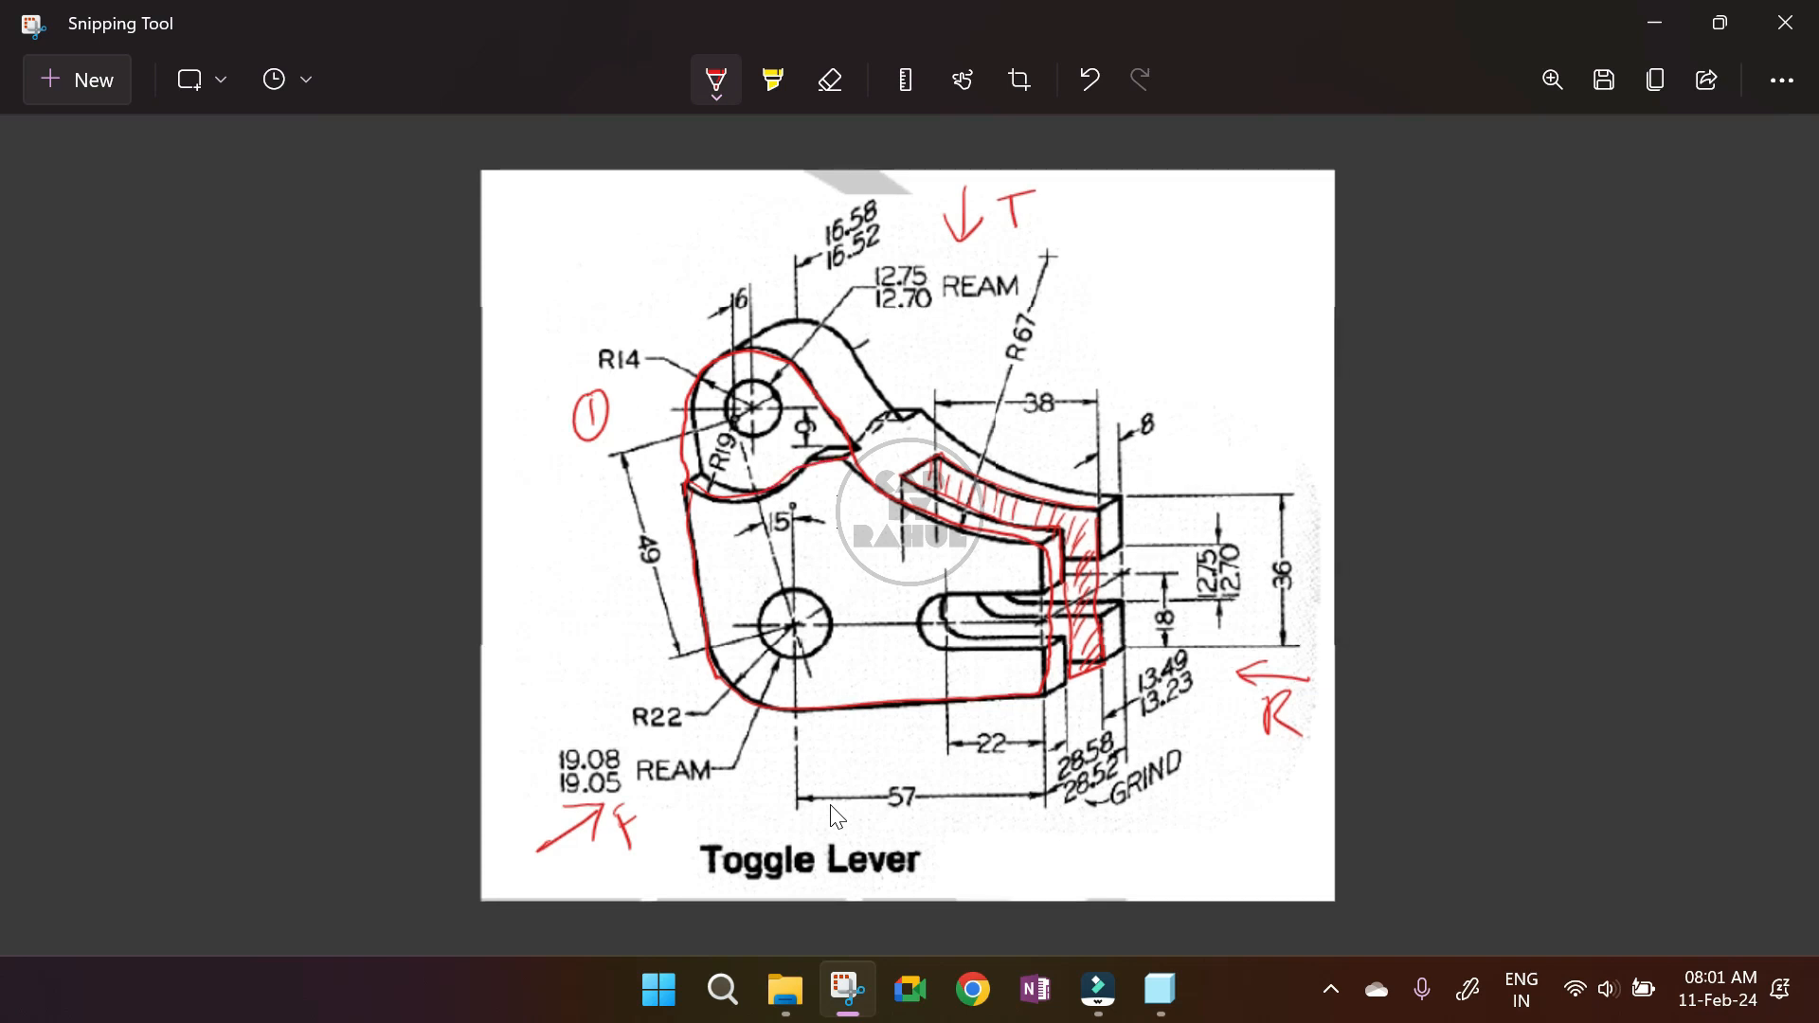
left_click(1655, 23)
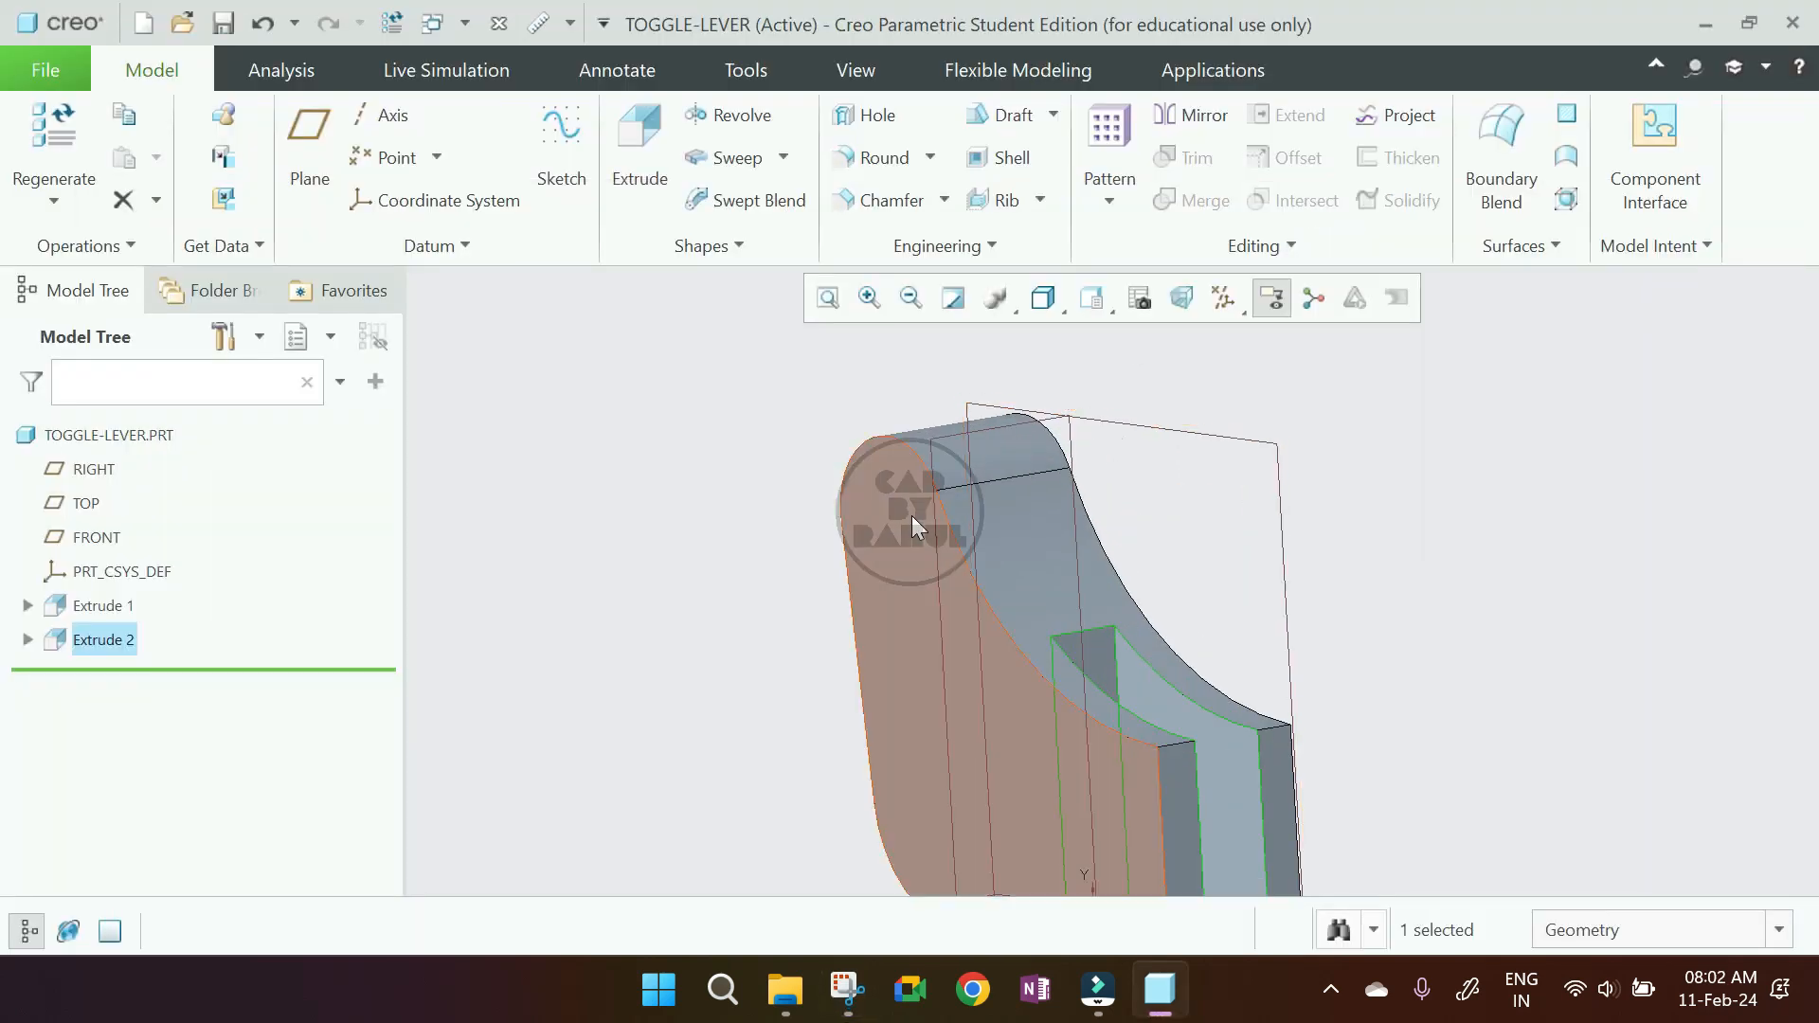
scroll(911, 516, "up", 4)
middle_click_drag(911, 515, 981, 574)
left_click(1173, 448)
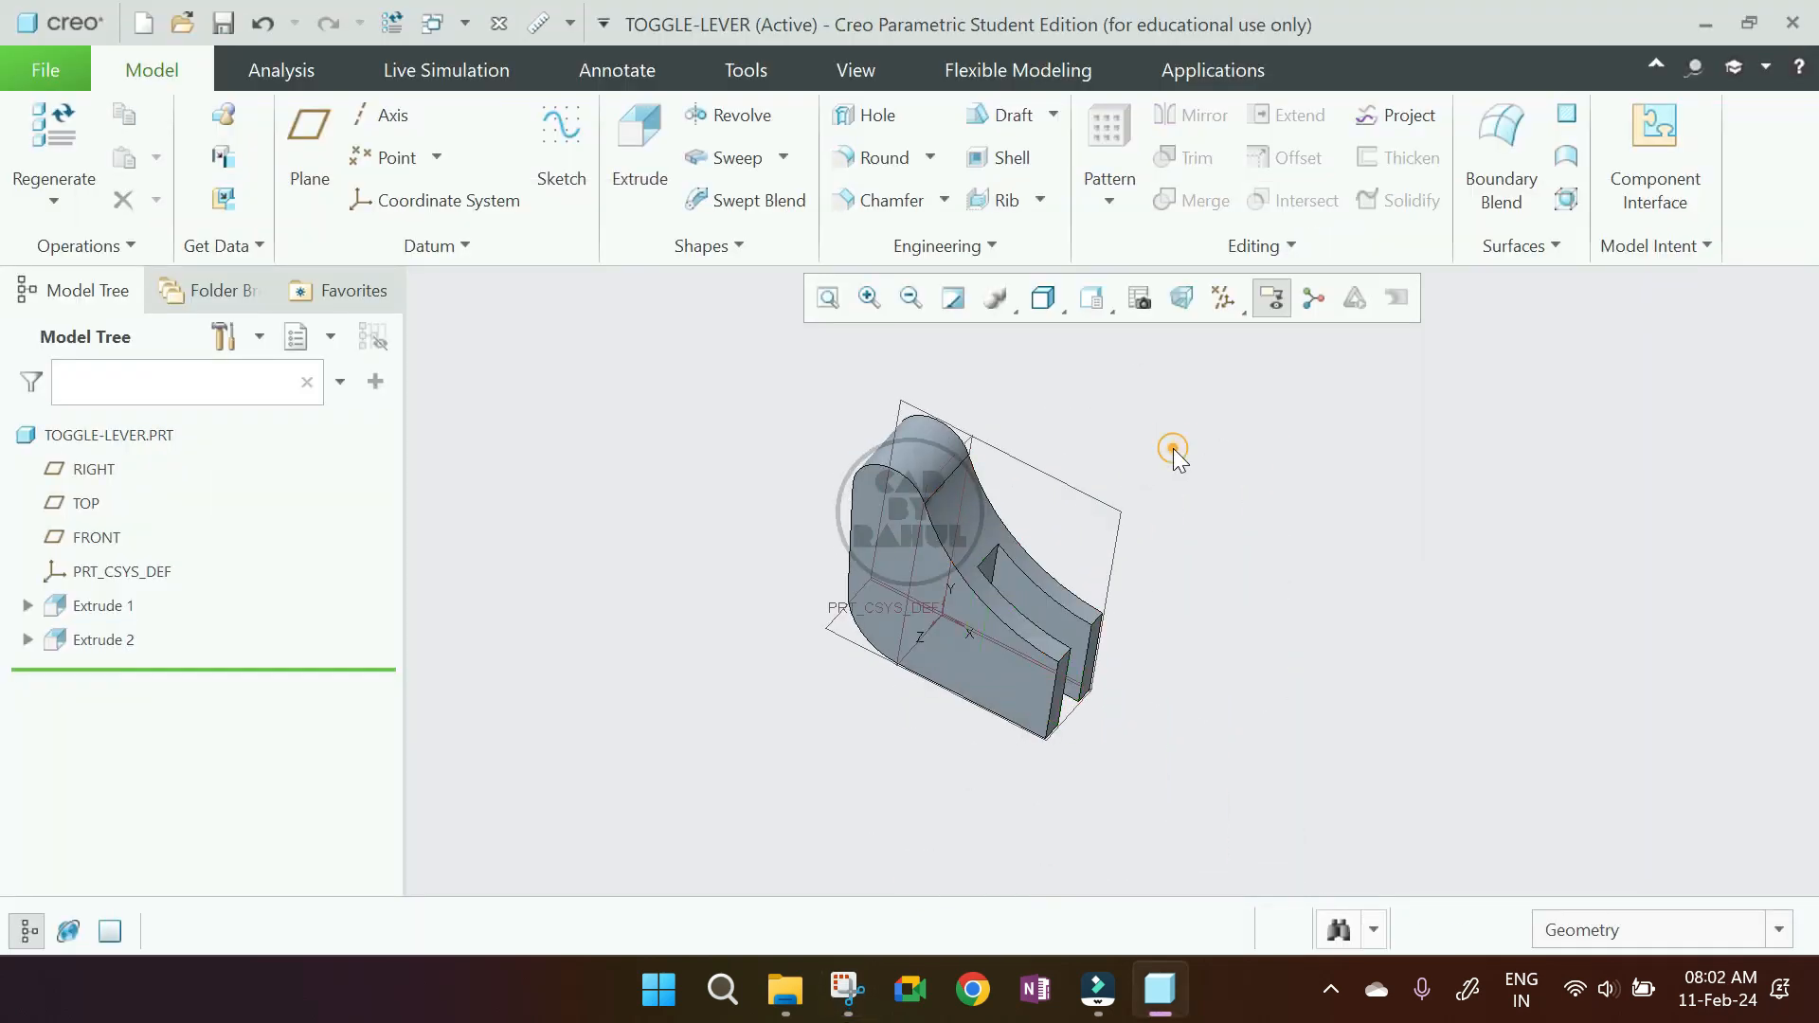
left_click(640, 163)
left_click(864, 482)
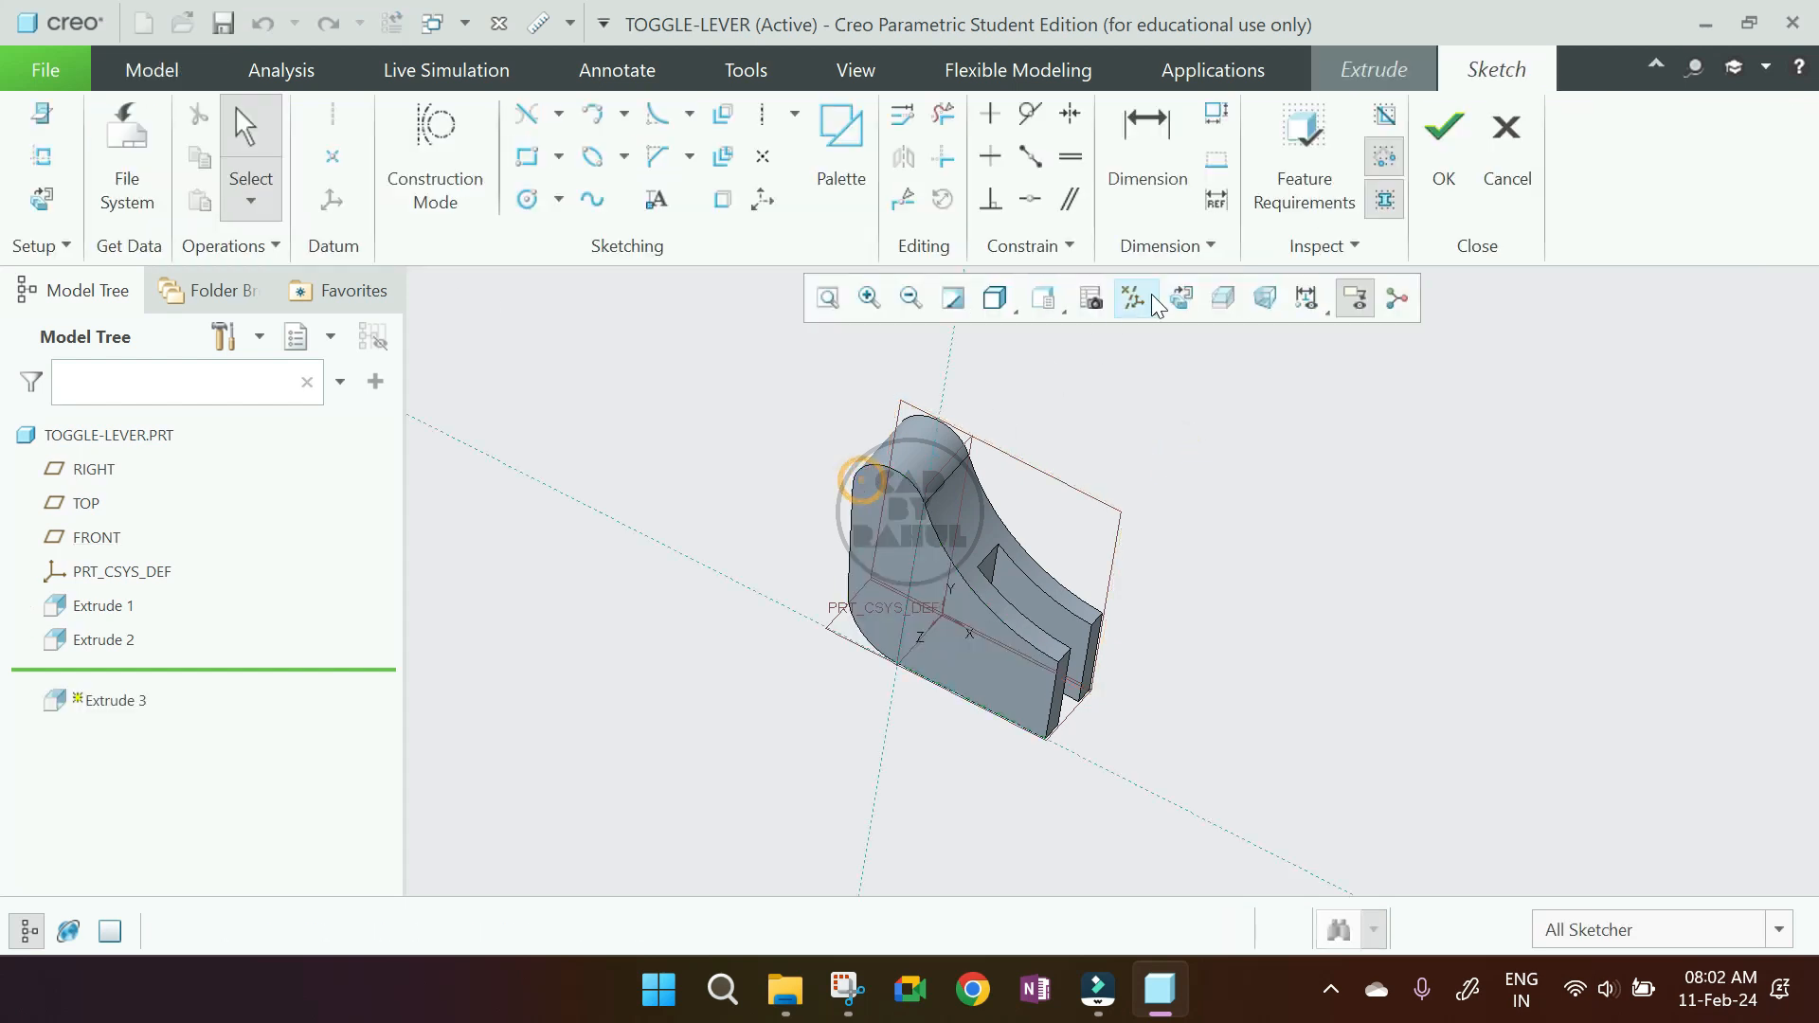
left_click(1183, 299)
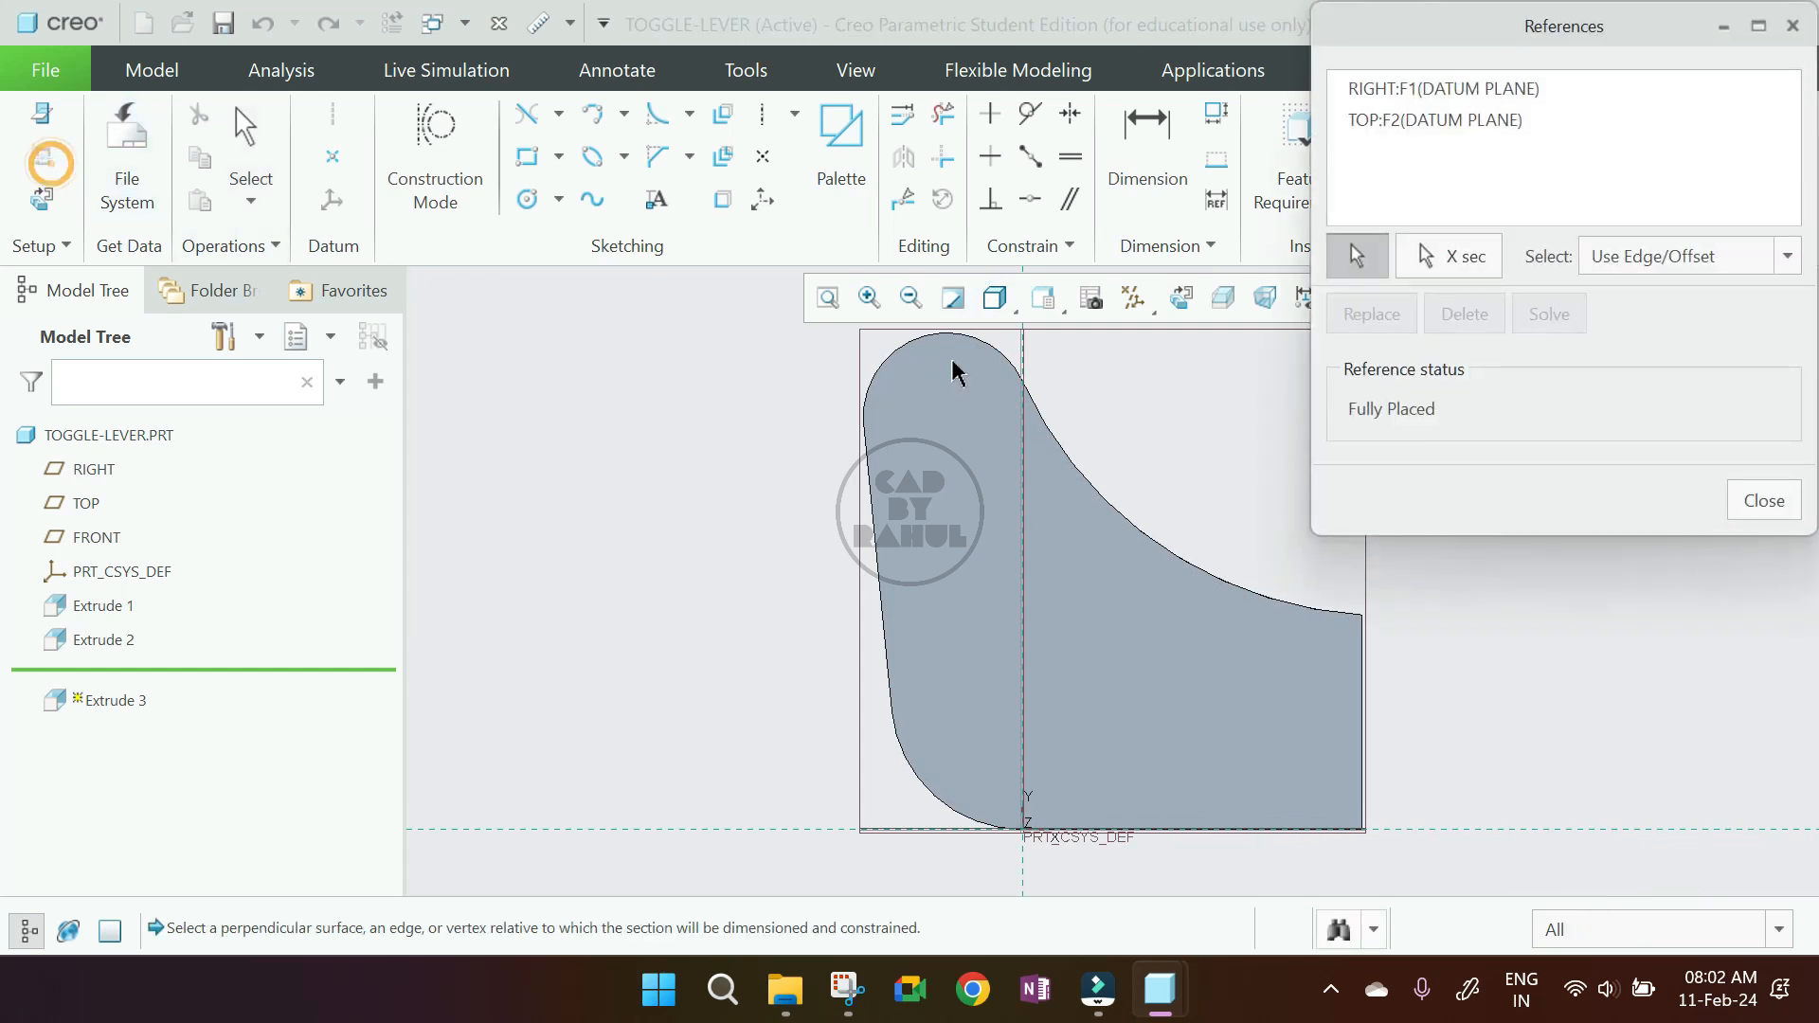
- Add the rounded upper end's arc as a sketch reference
left_click(924, 354)
middle_click(985, 368)
middle_click(999, 371)
- Draw a horizontal centerline through the centre of the rounded upper end
left_click(762, 110)
left_click(948, 418)
left_click(1206, 408)
scroll(1016, 399, "down", 4)
scroll(1018, 402, "up", 3)
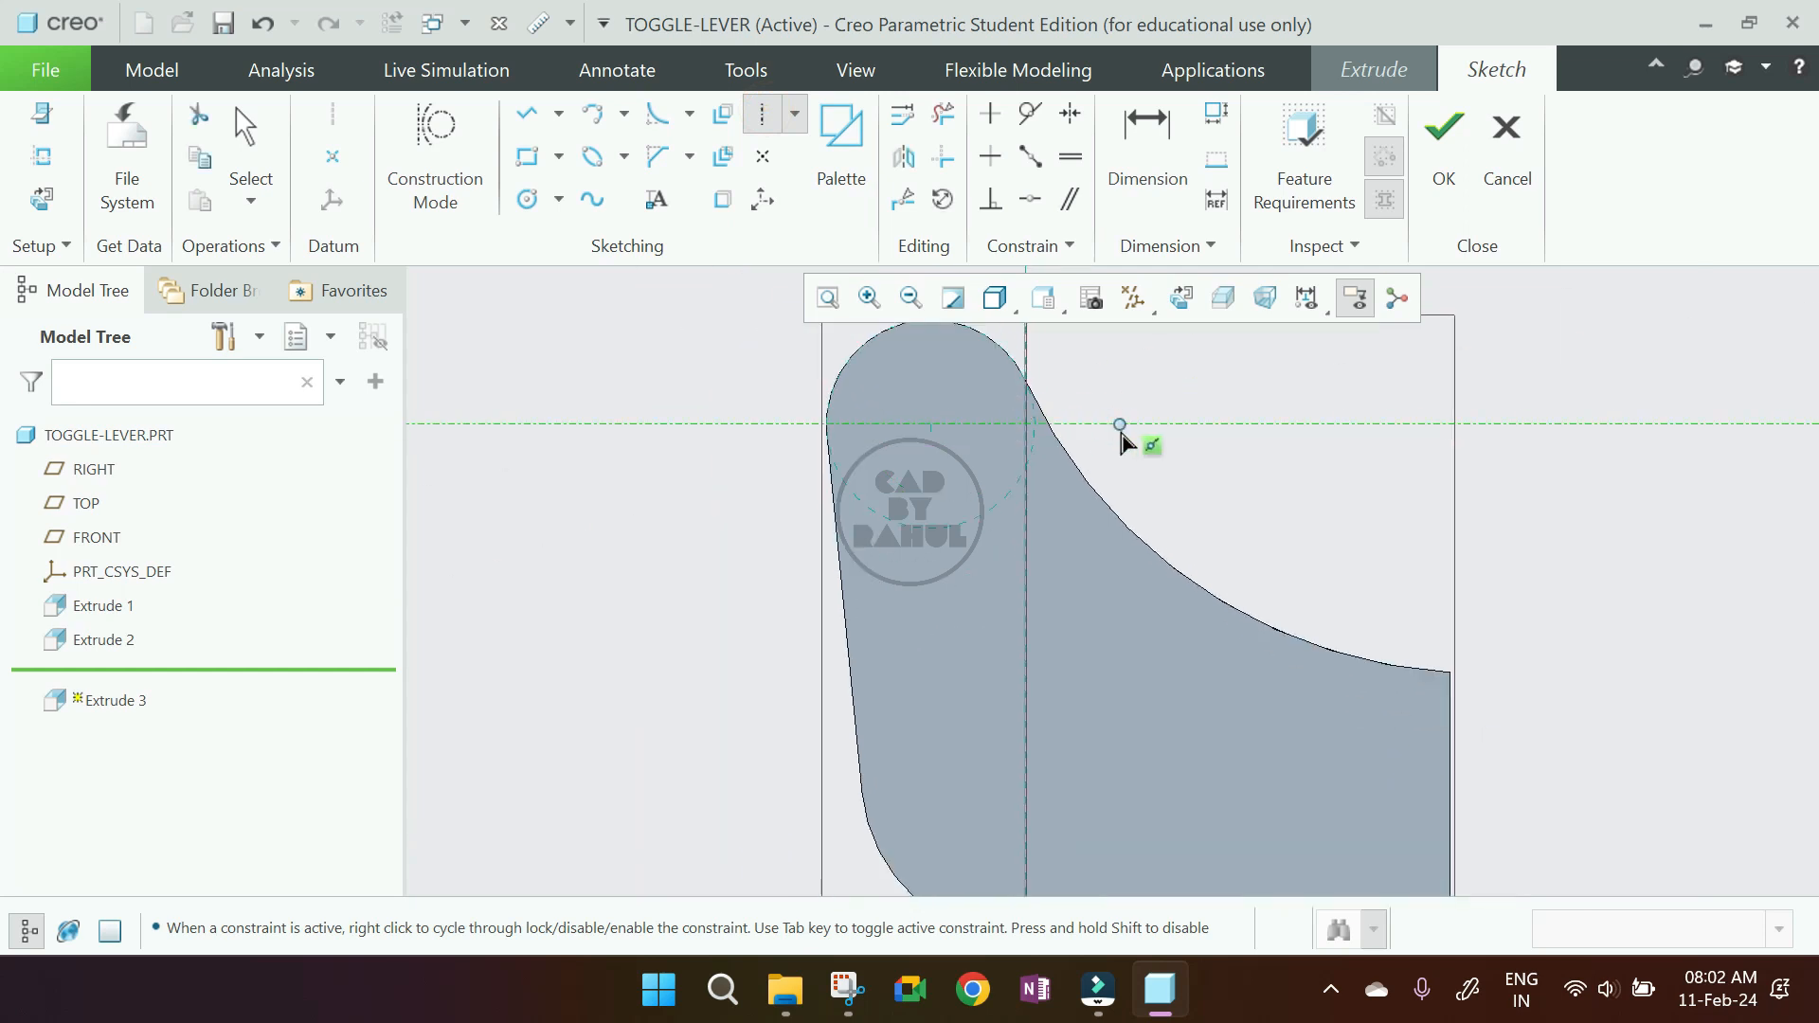
scroll(1004, 439, "down", 2)
middle_click(1027, 459)
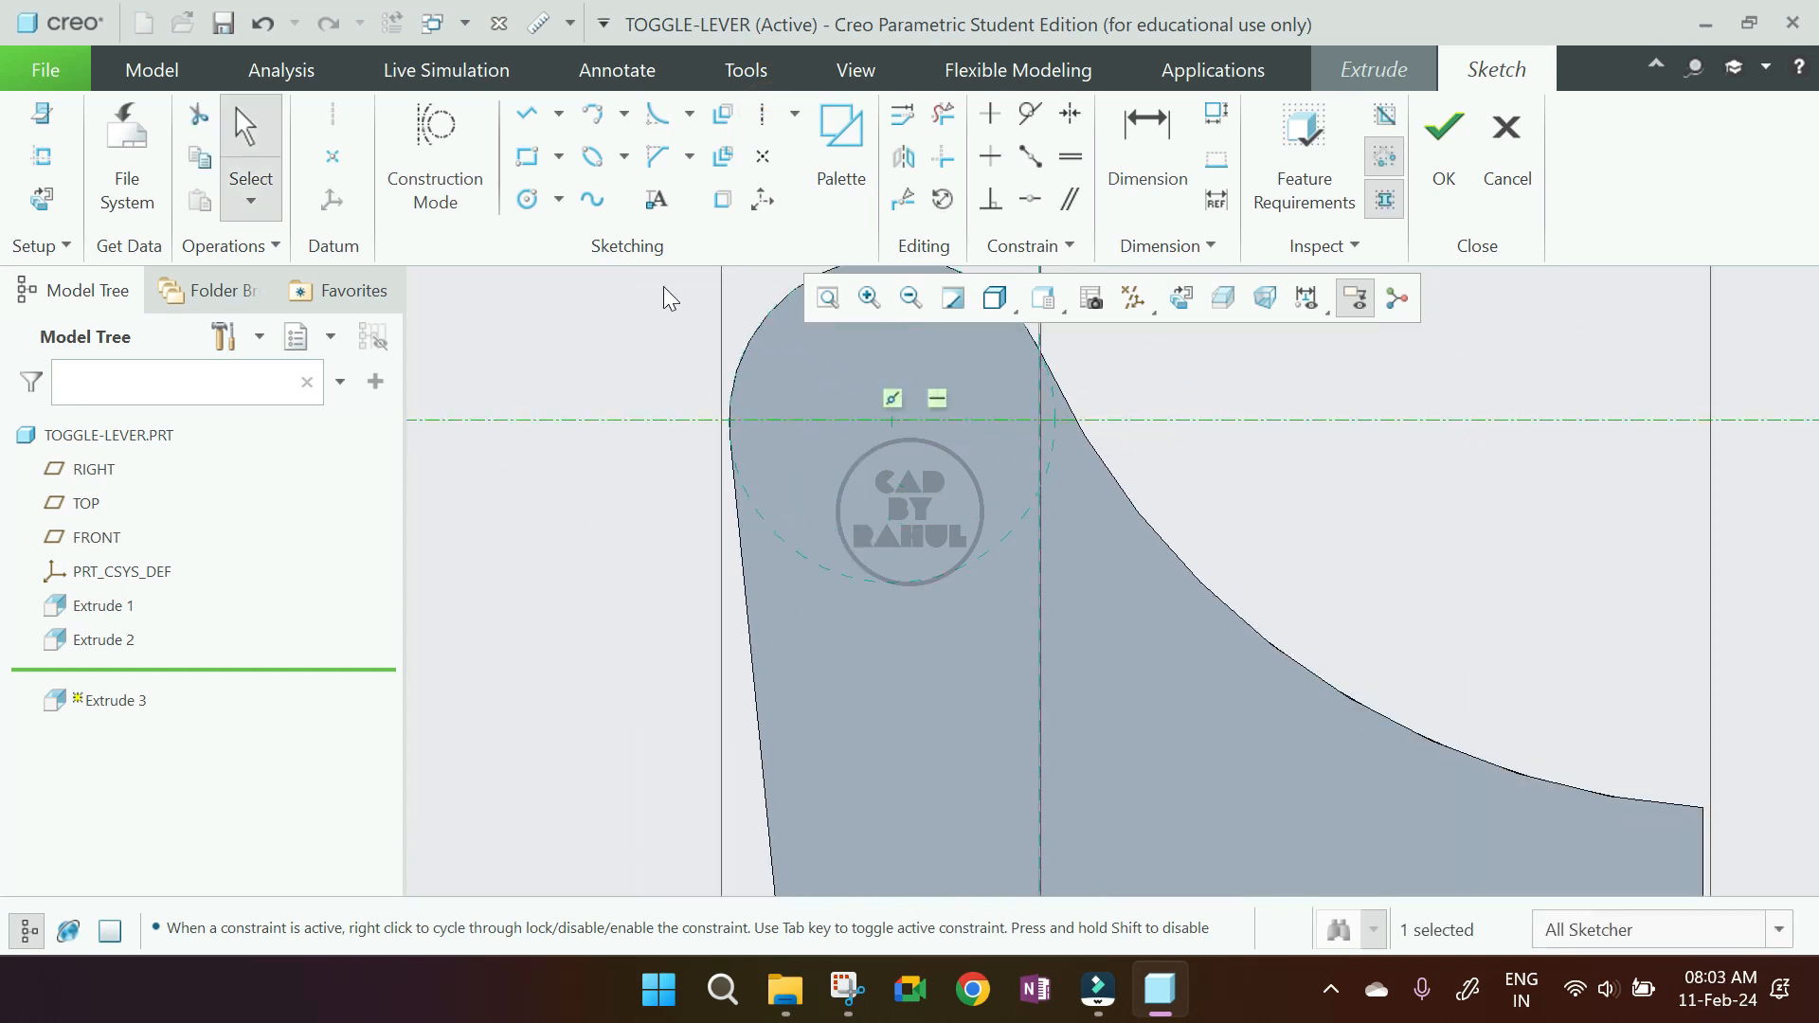
- Draw a short horizontal line inward from the concave edge, about 8.5 mm long, and set it 9 mm below the centerline
left_click(522, 113)
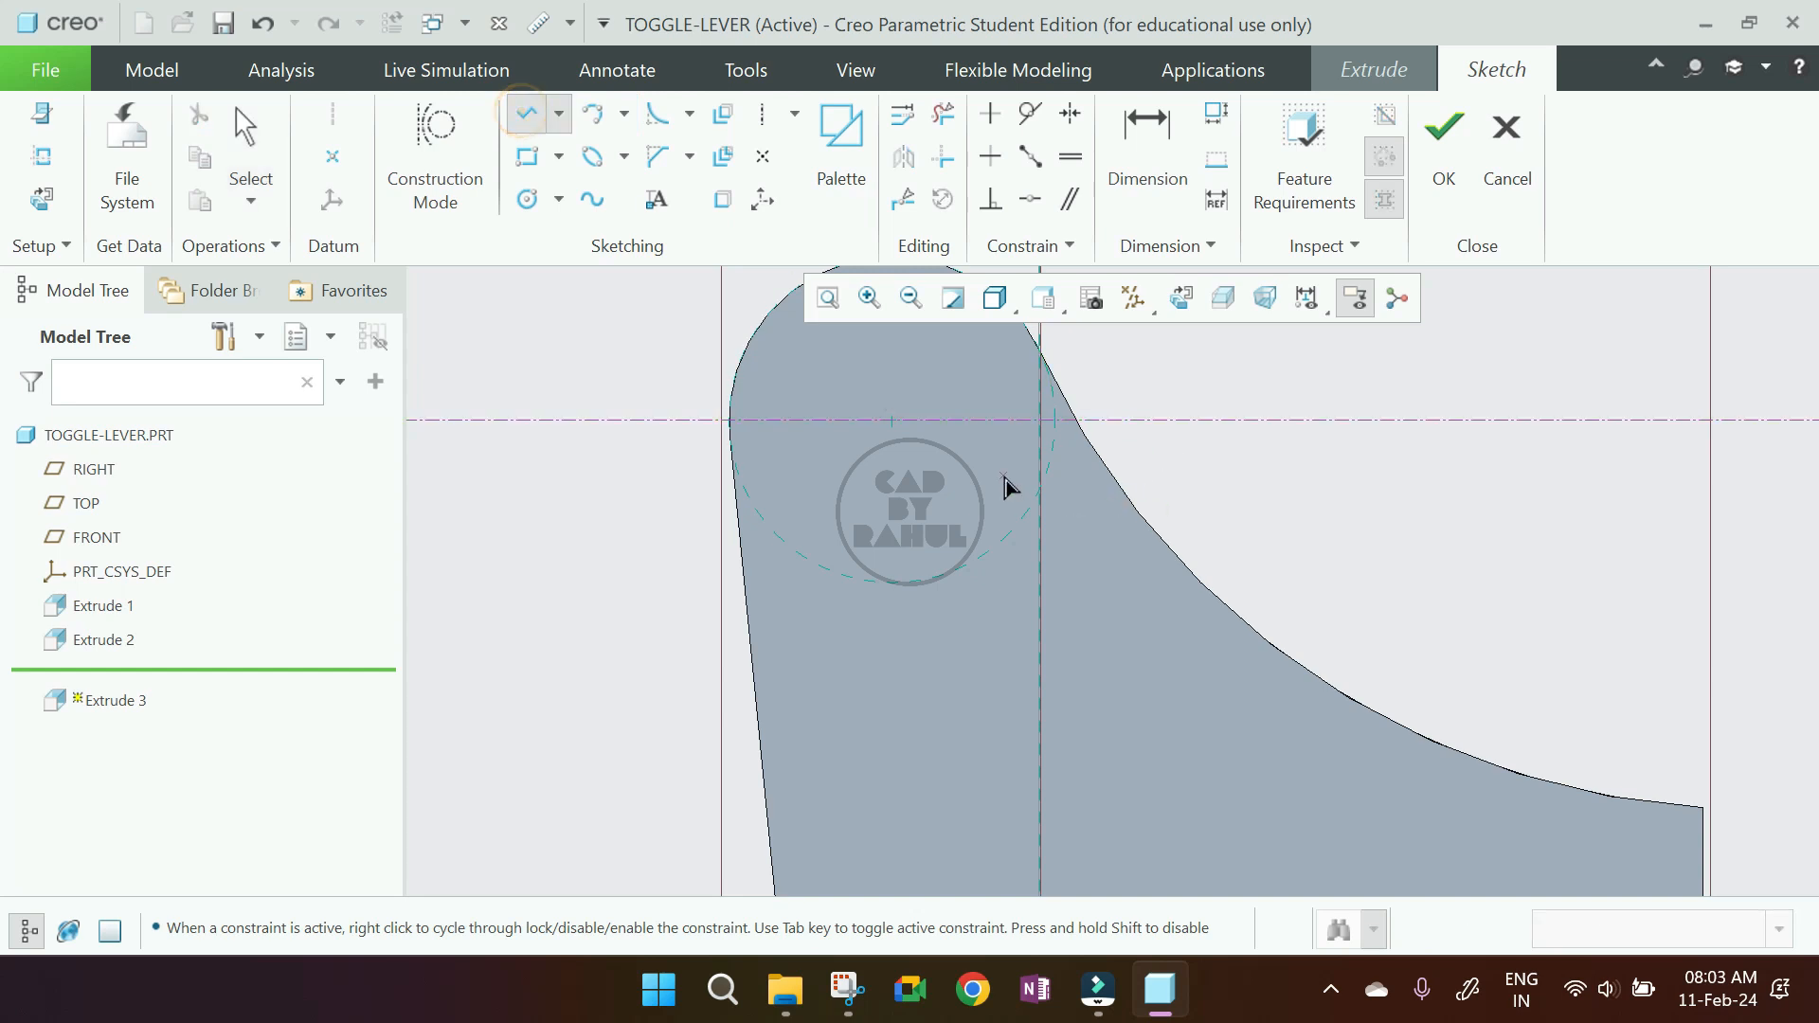
left_click(1102, 464)
middle_click(1156, 466)
scroll(1156, 466, "down", 3)
double_click(896, 428)
type("9")
key("Return")
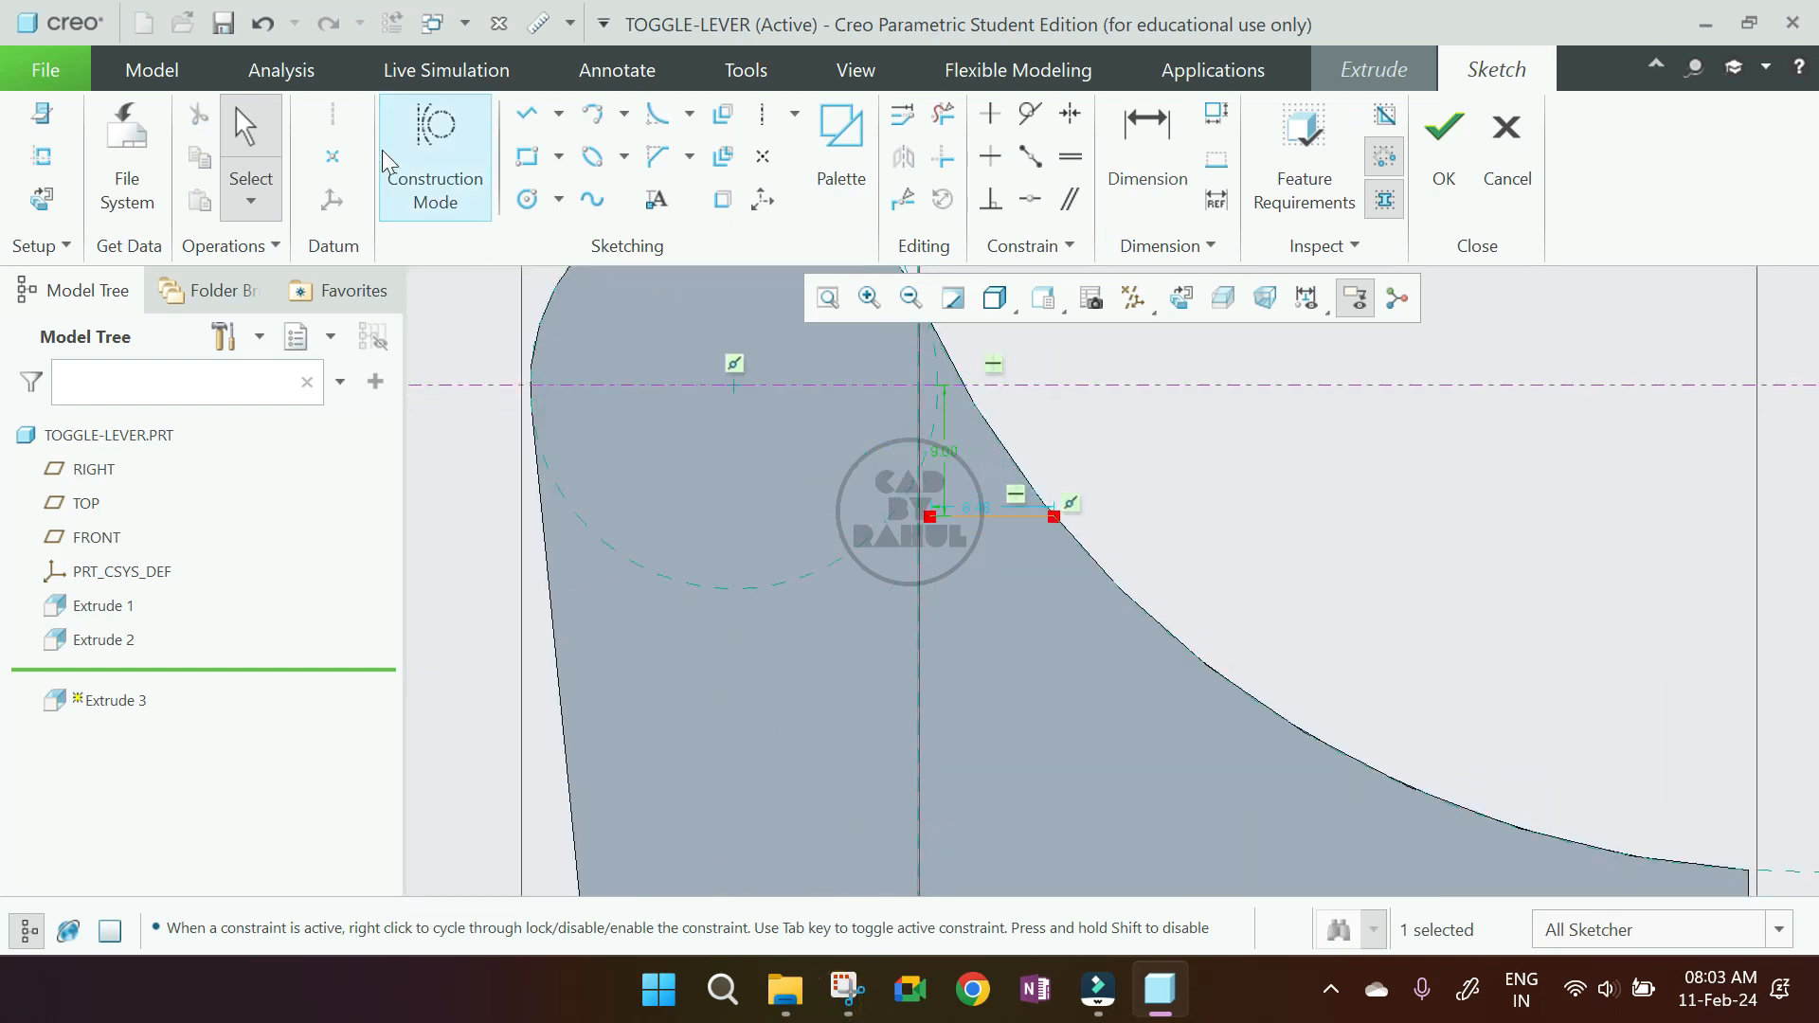
- Draw a circle about 38 mm in diameter, concentric with the rounded upper end
left_click(528, 199)
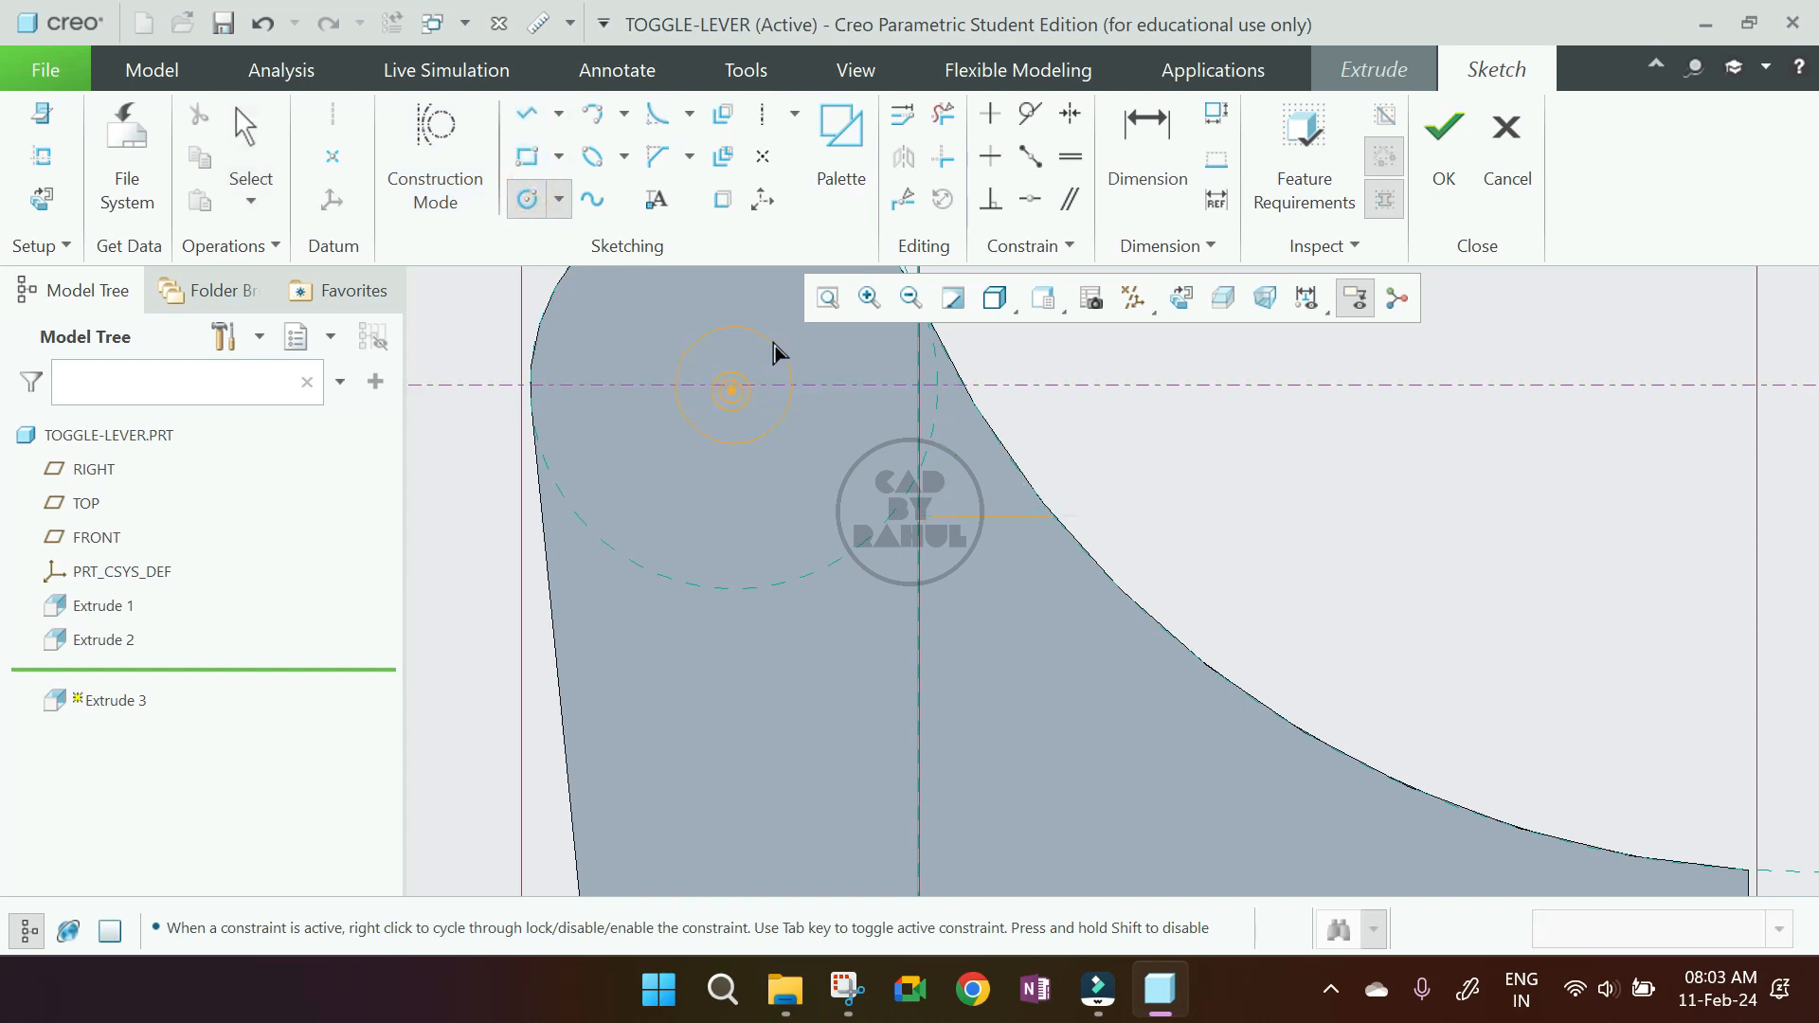
scroll(843, 497, "down", 2)
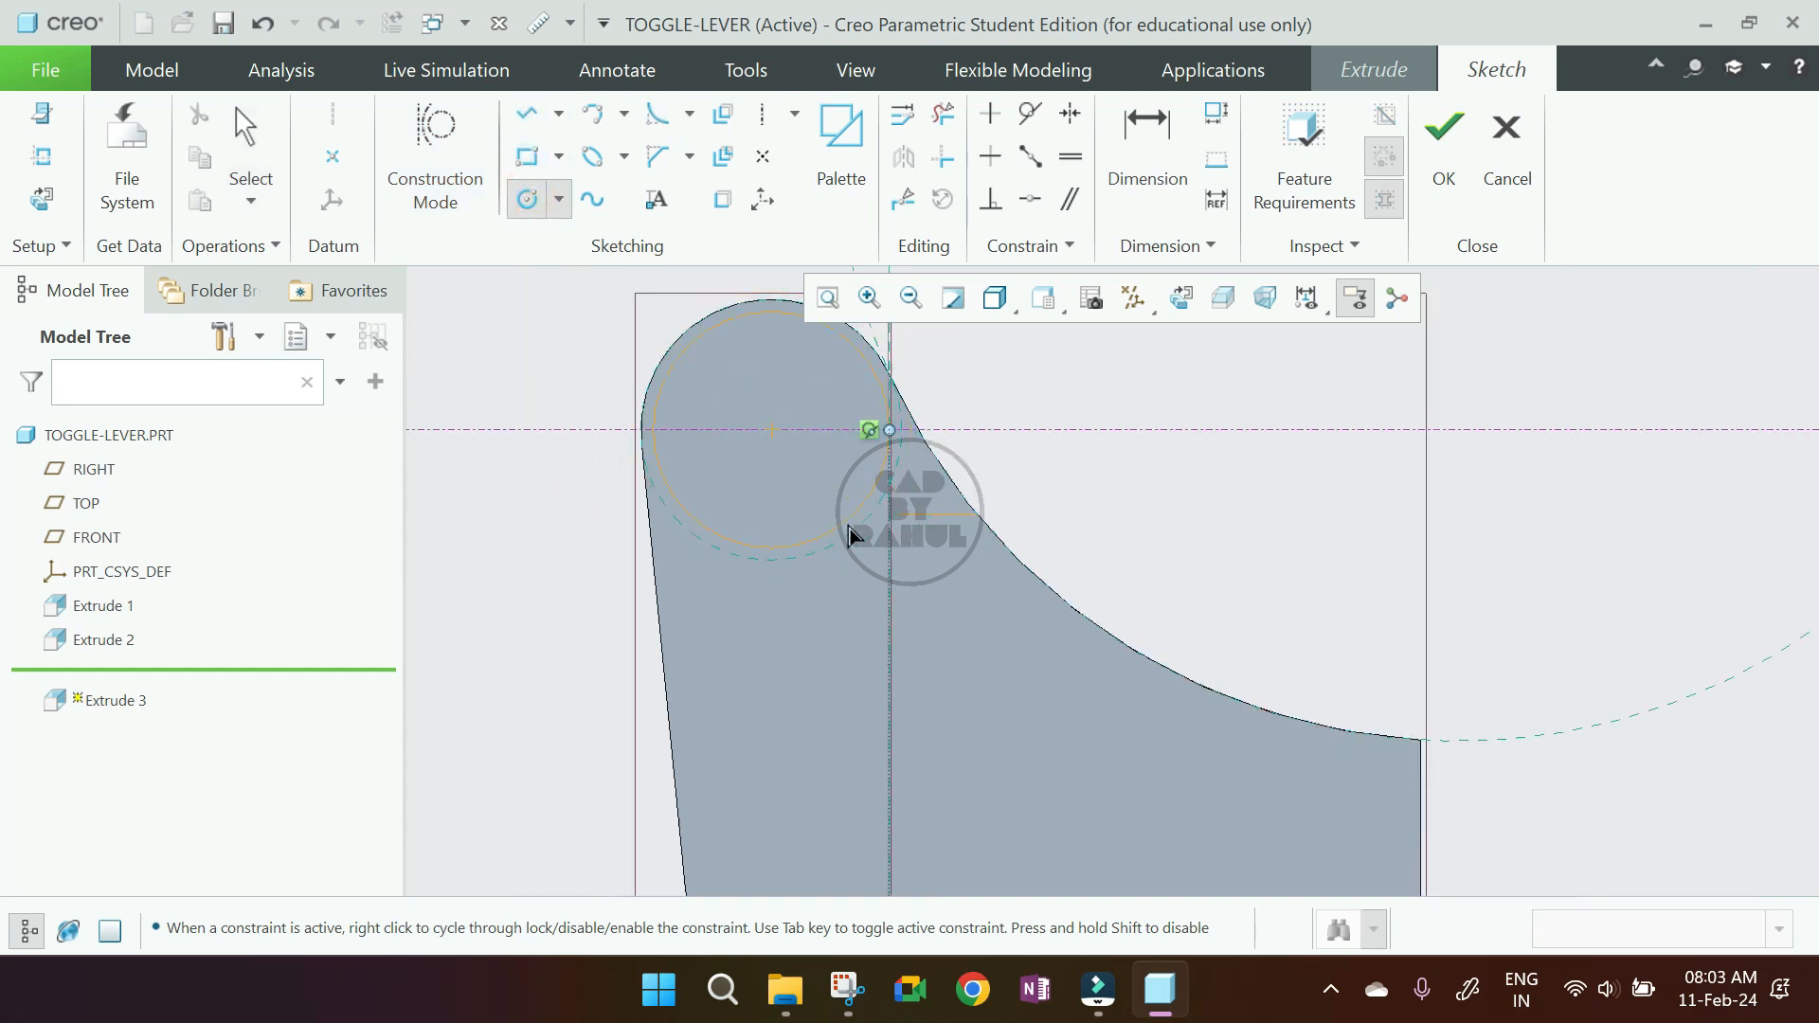
left_click(856, 617)
middle_click(853, 644)
scroll(853, 644, "down", 2)
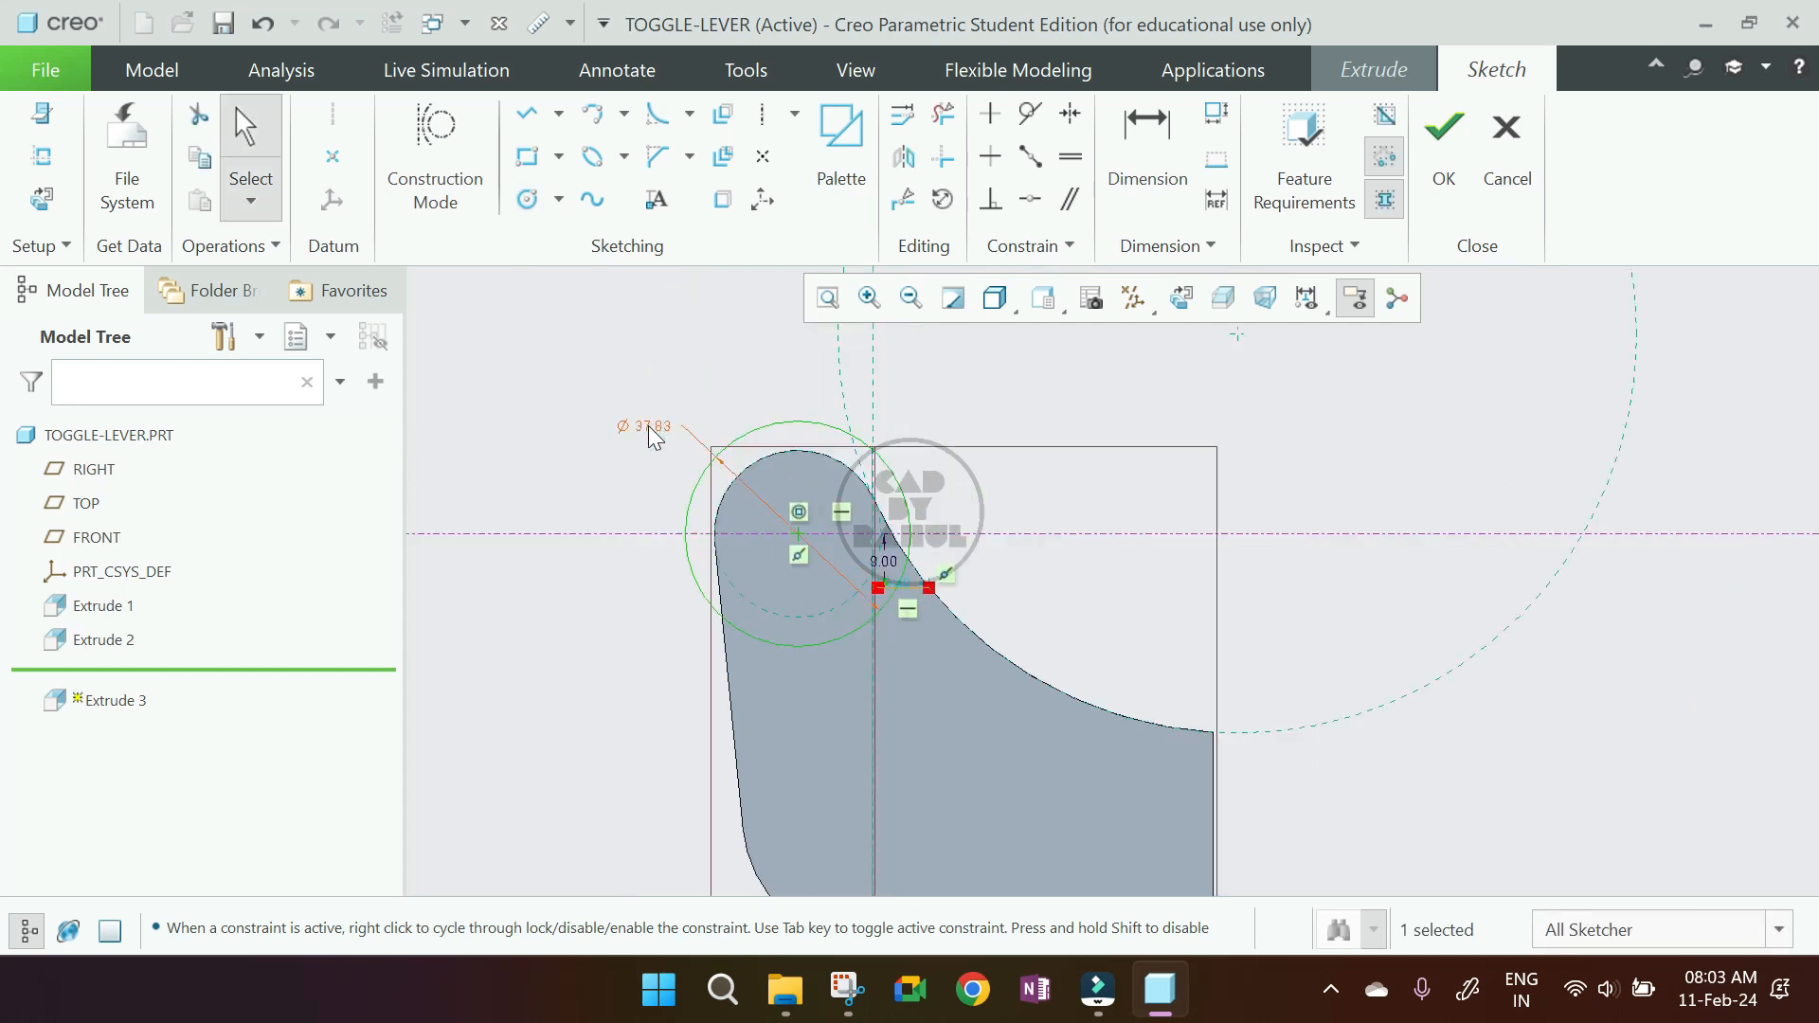
- Dimension the circle's radius as 19 mm
left_click(1147, 147)
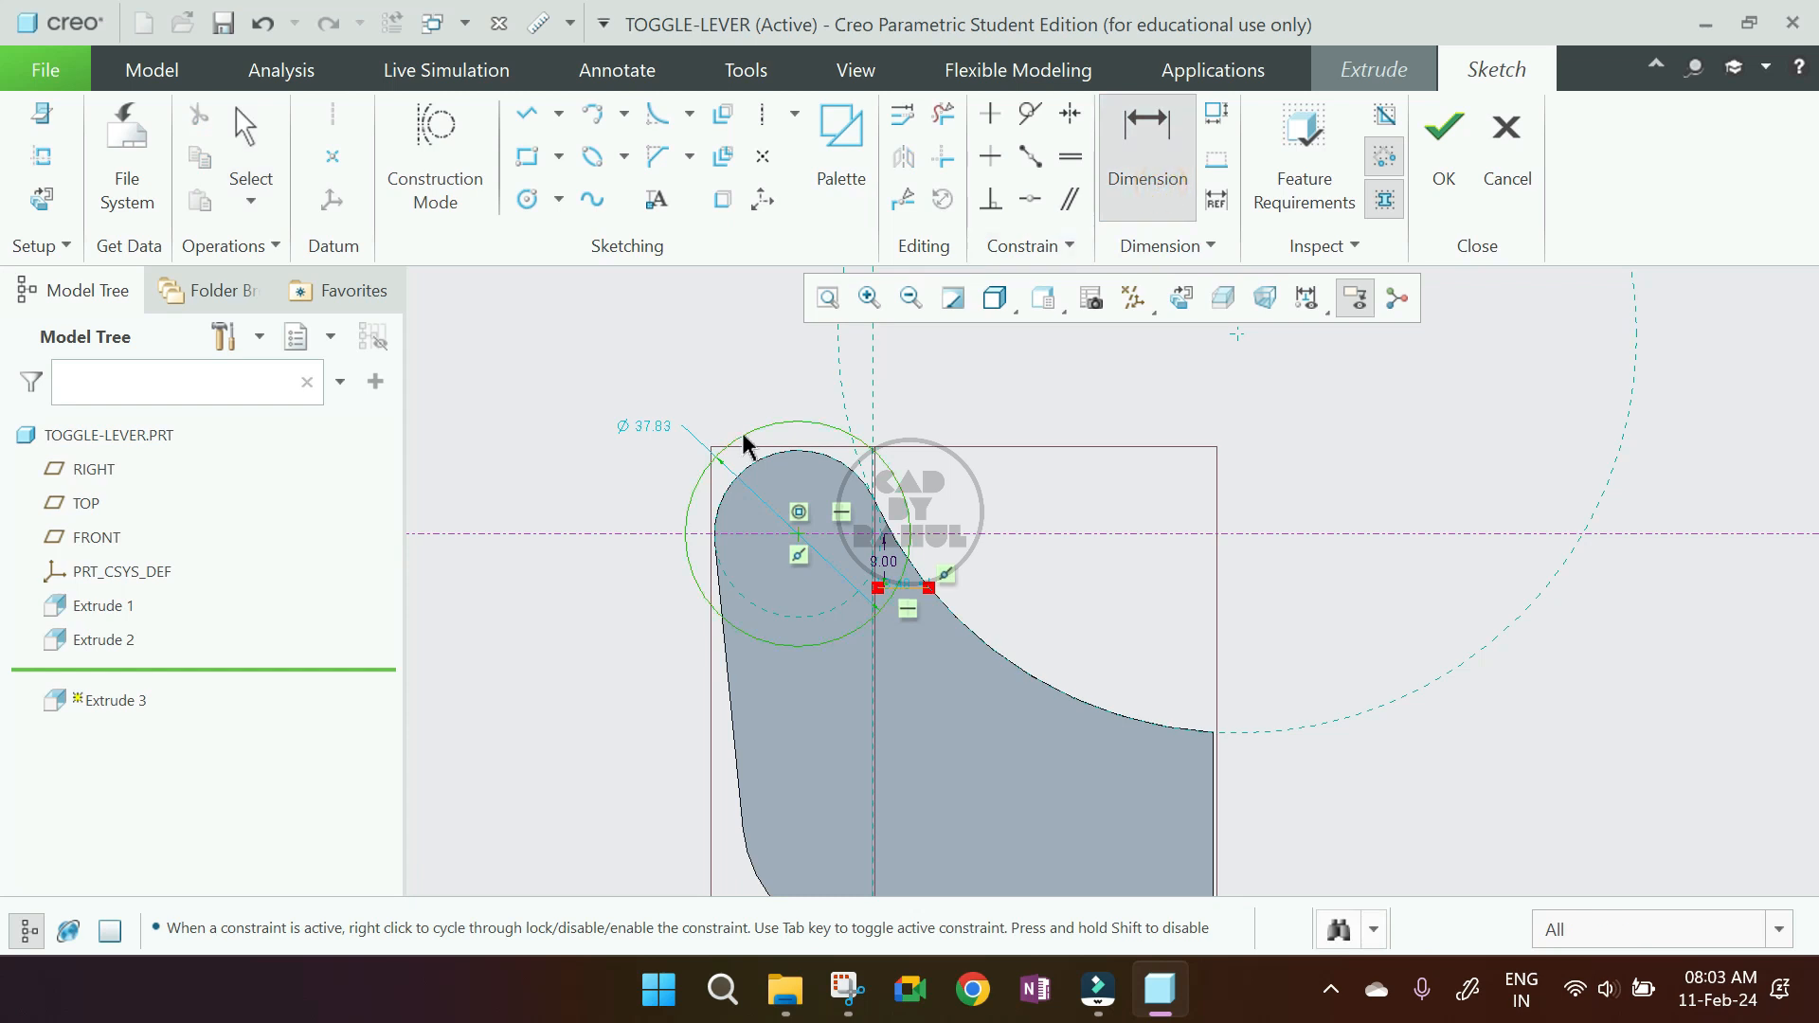
left_click(740, 432)
middle_click(702, 376)
type("19")
key("Return")
middle_click(843, 606)
scroll(843, 606, "down", 4)
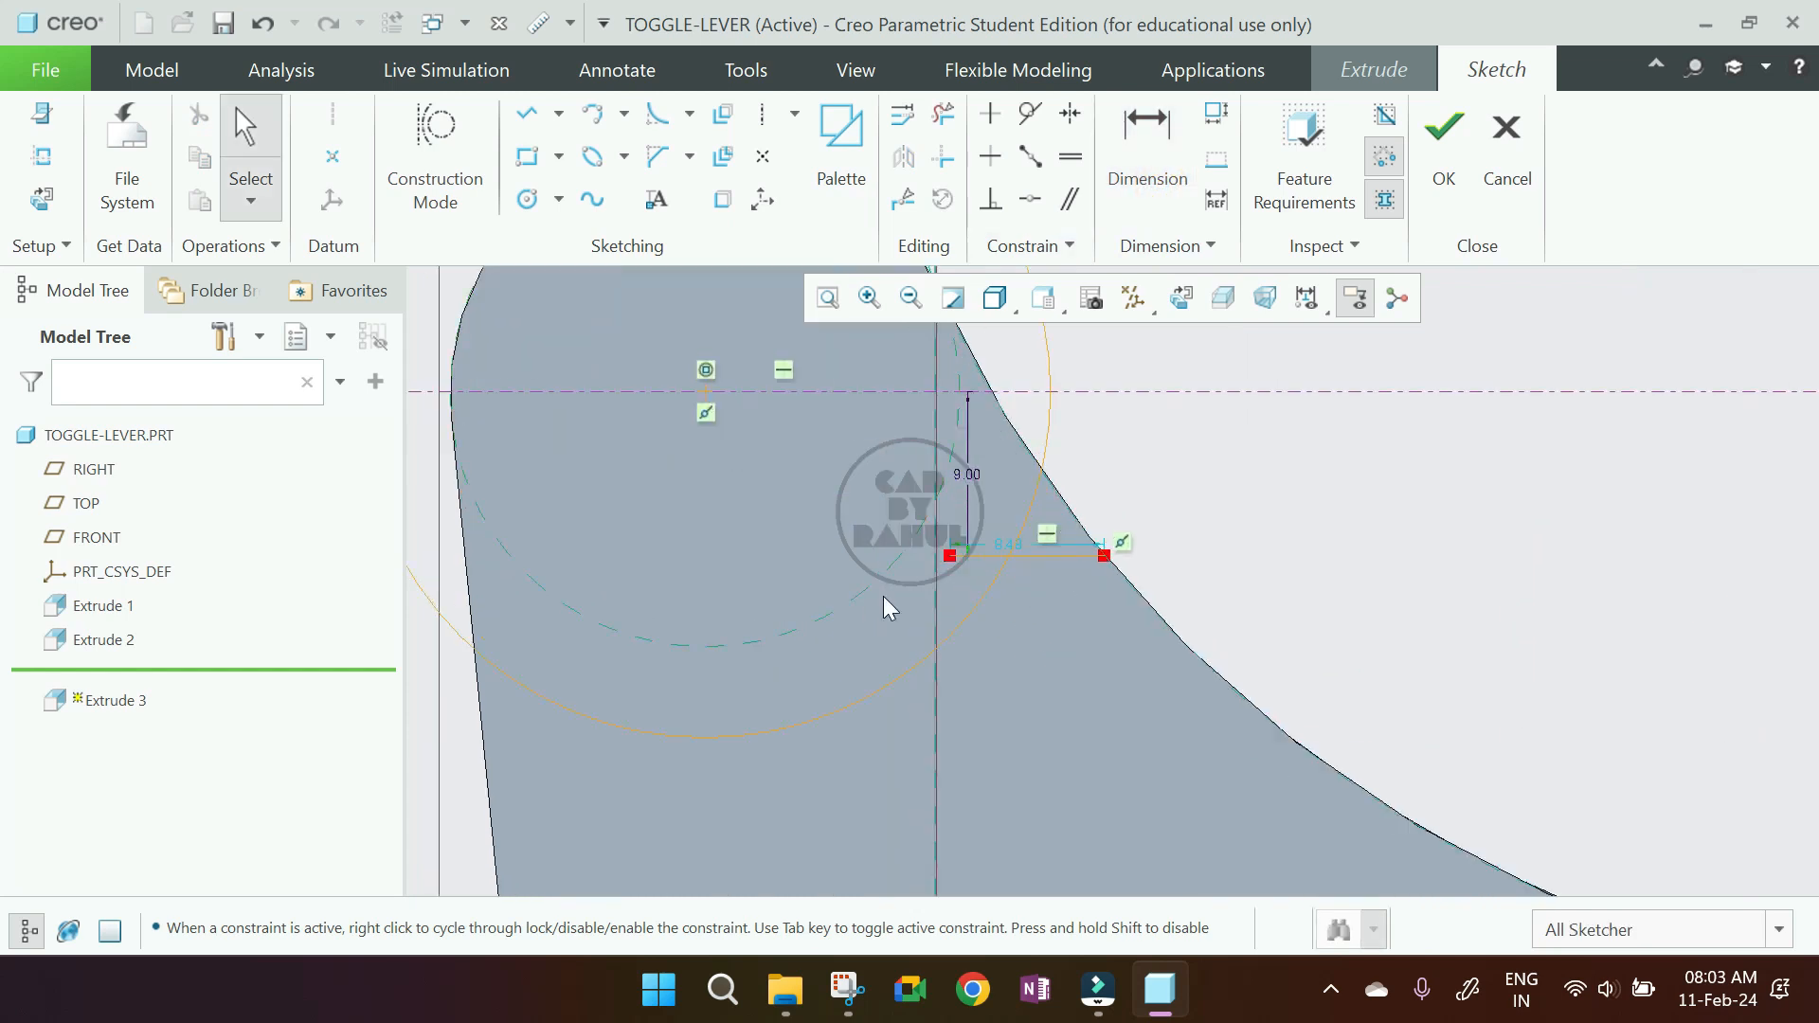
scroll(899, 656, "up", 3)
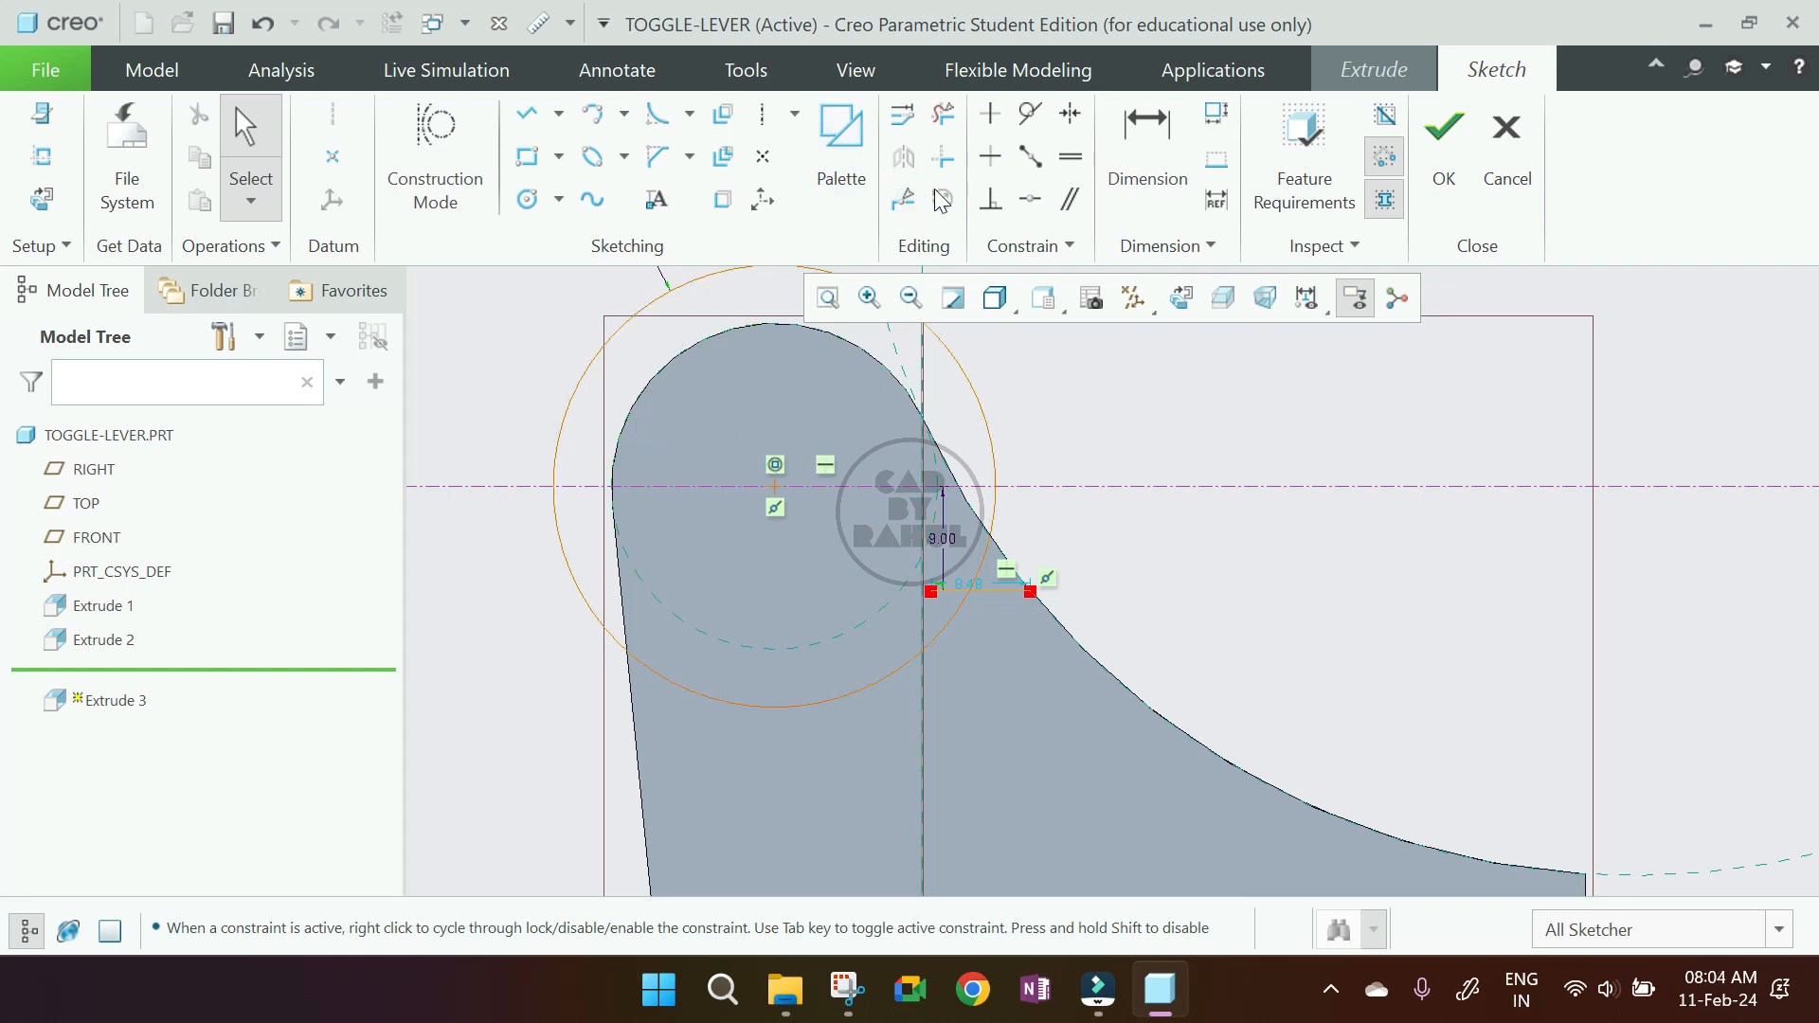
- Project the upper arc, the adjoining straight side edge and the concave edge into the sketch
left_click(725, 203)
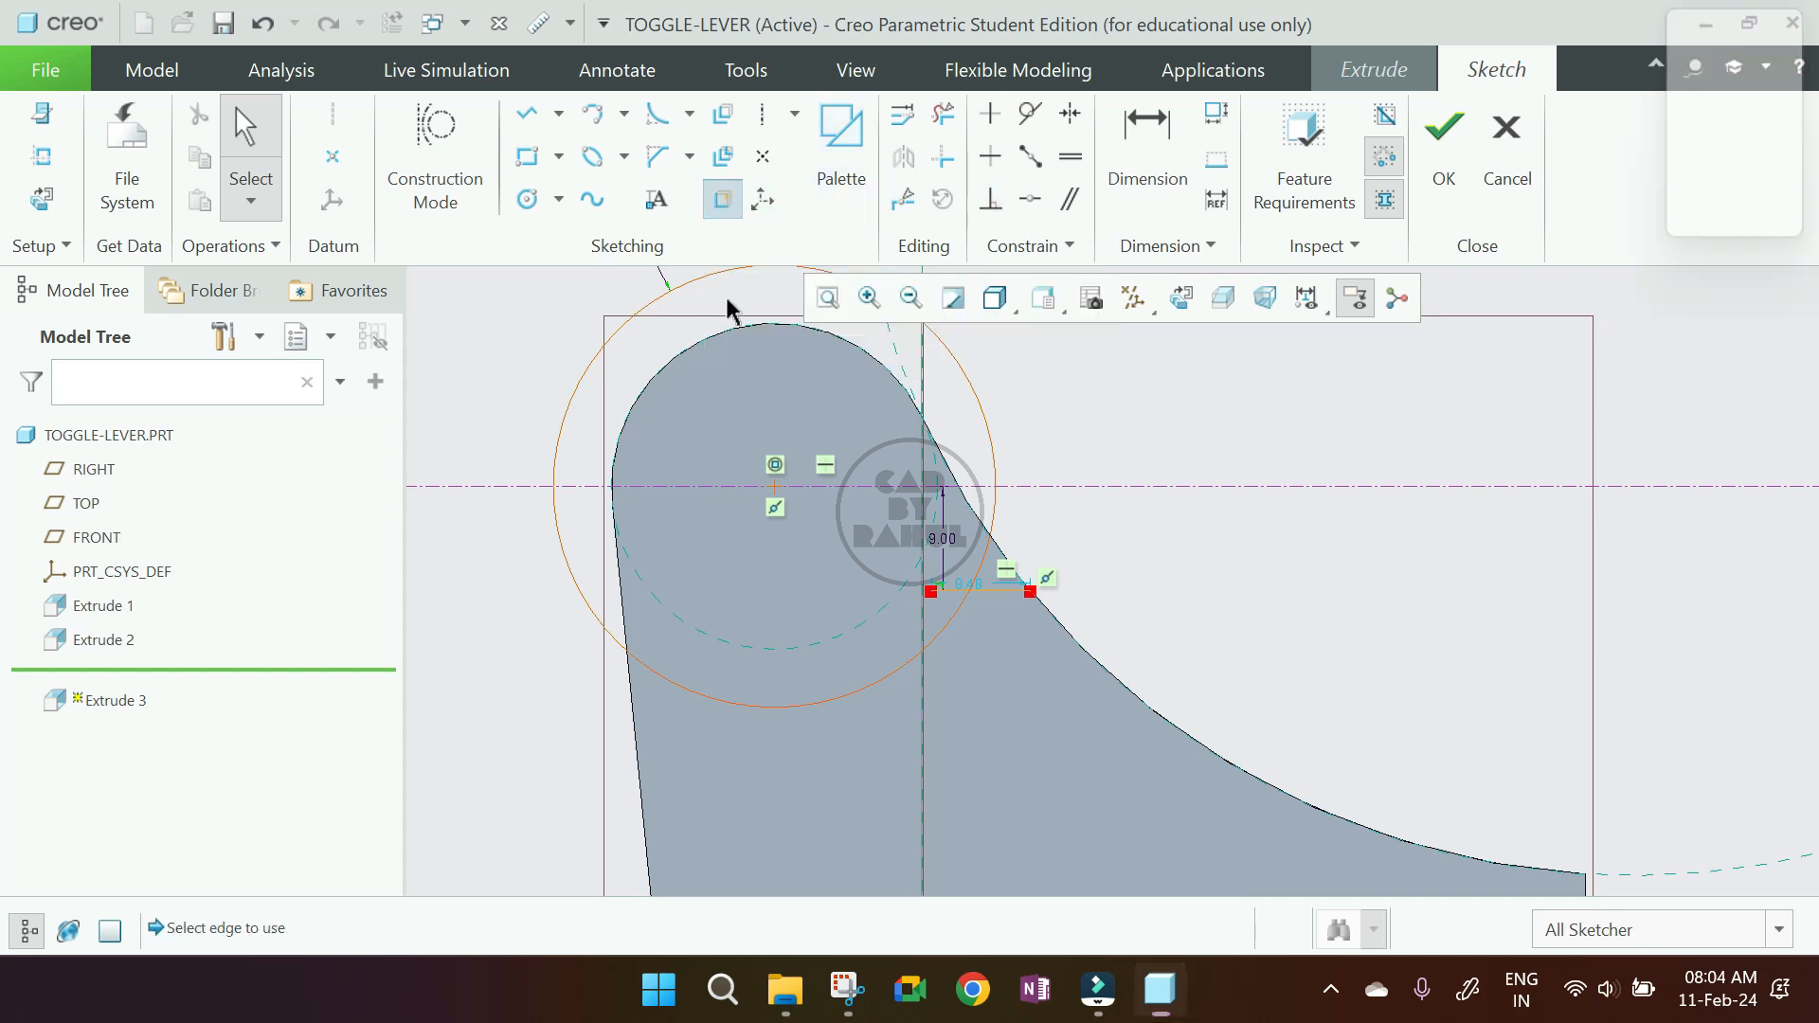
left_click(627, 442)
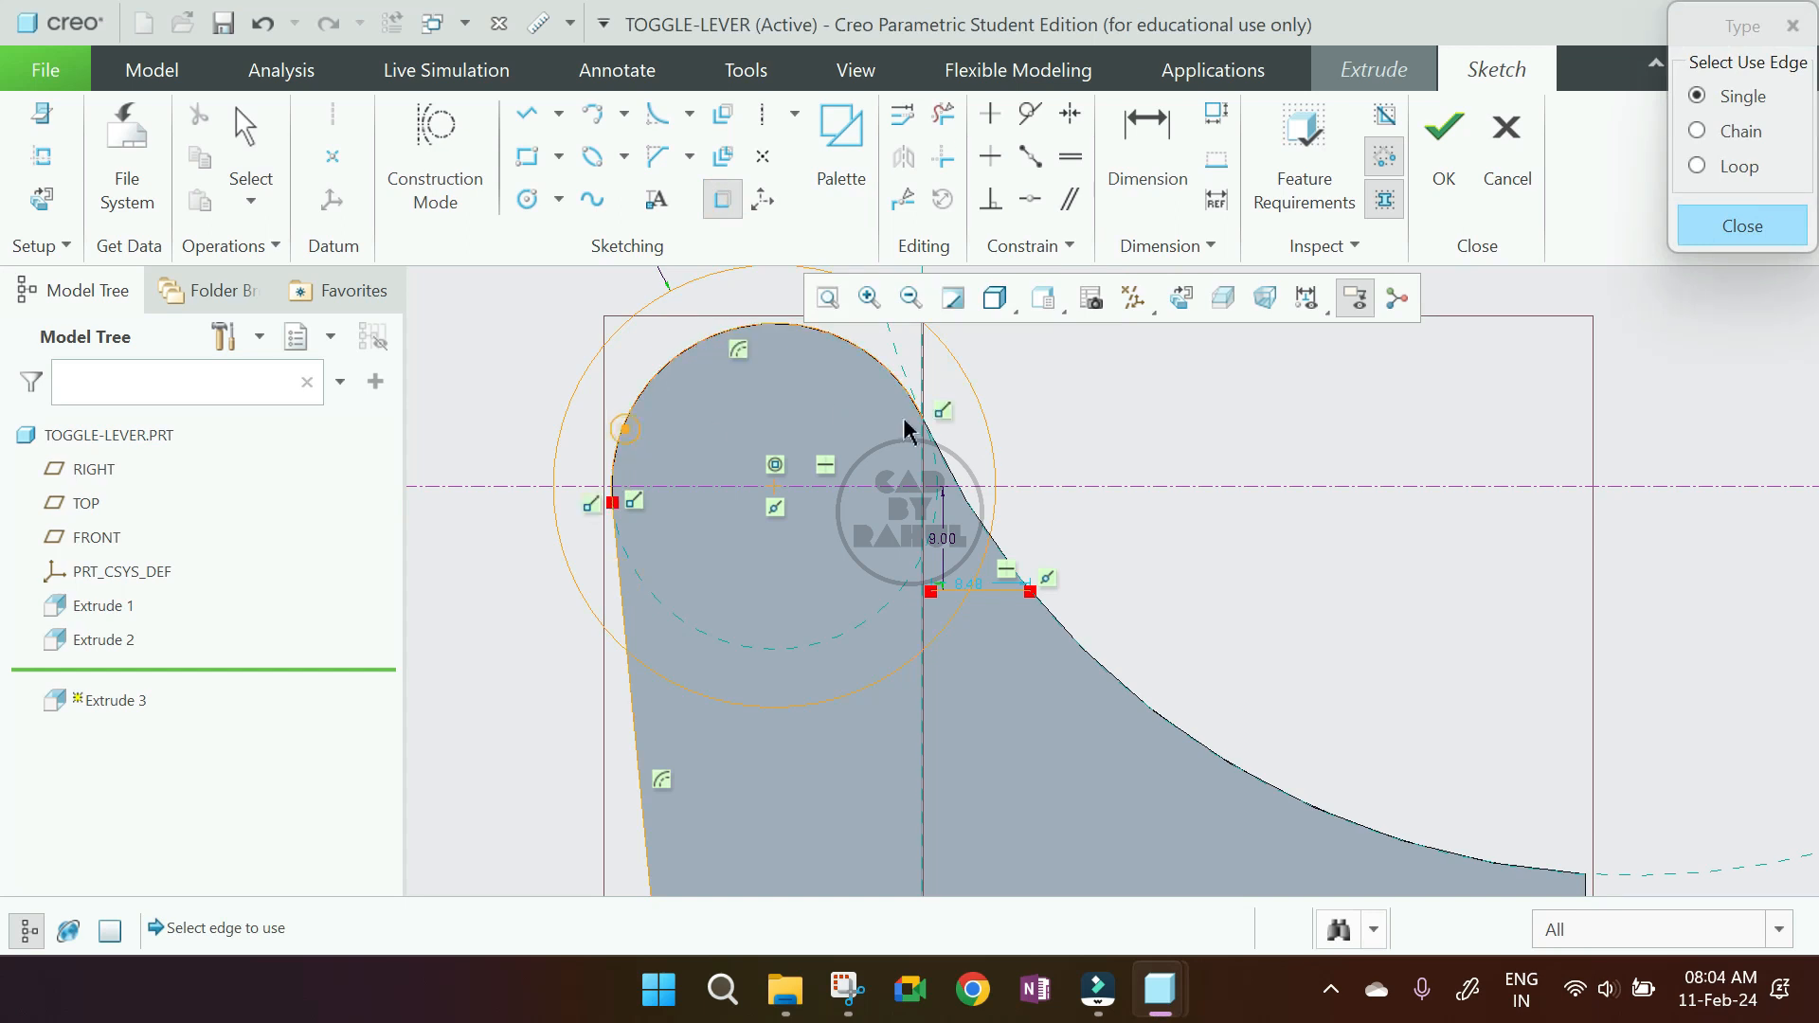
left_click(950, 471)
middle_click(1167, 500)
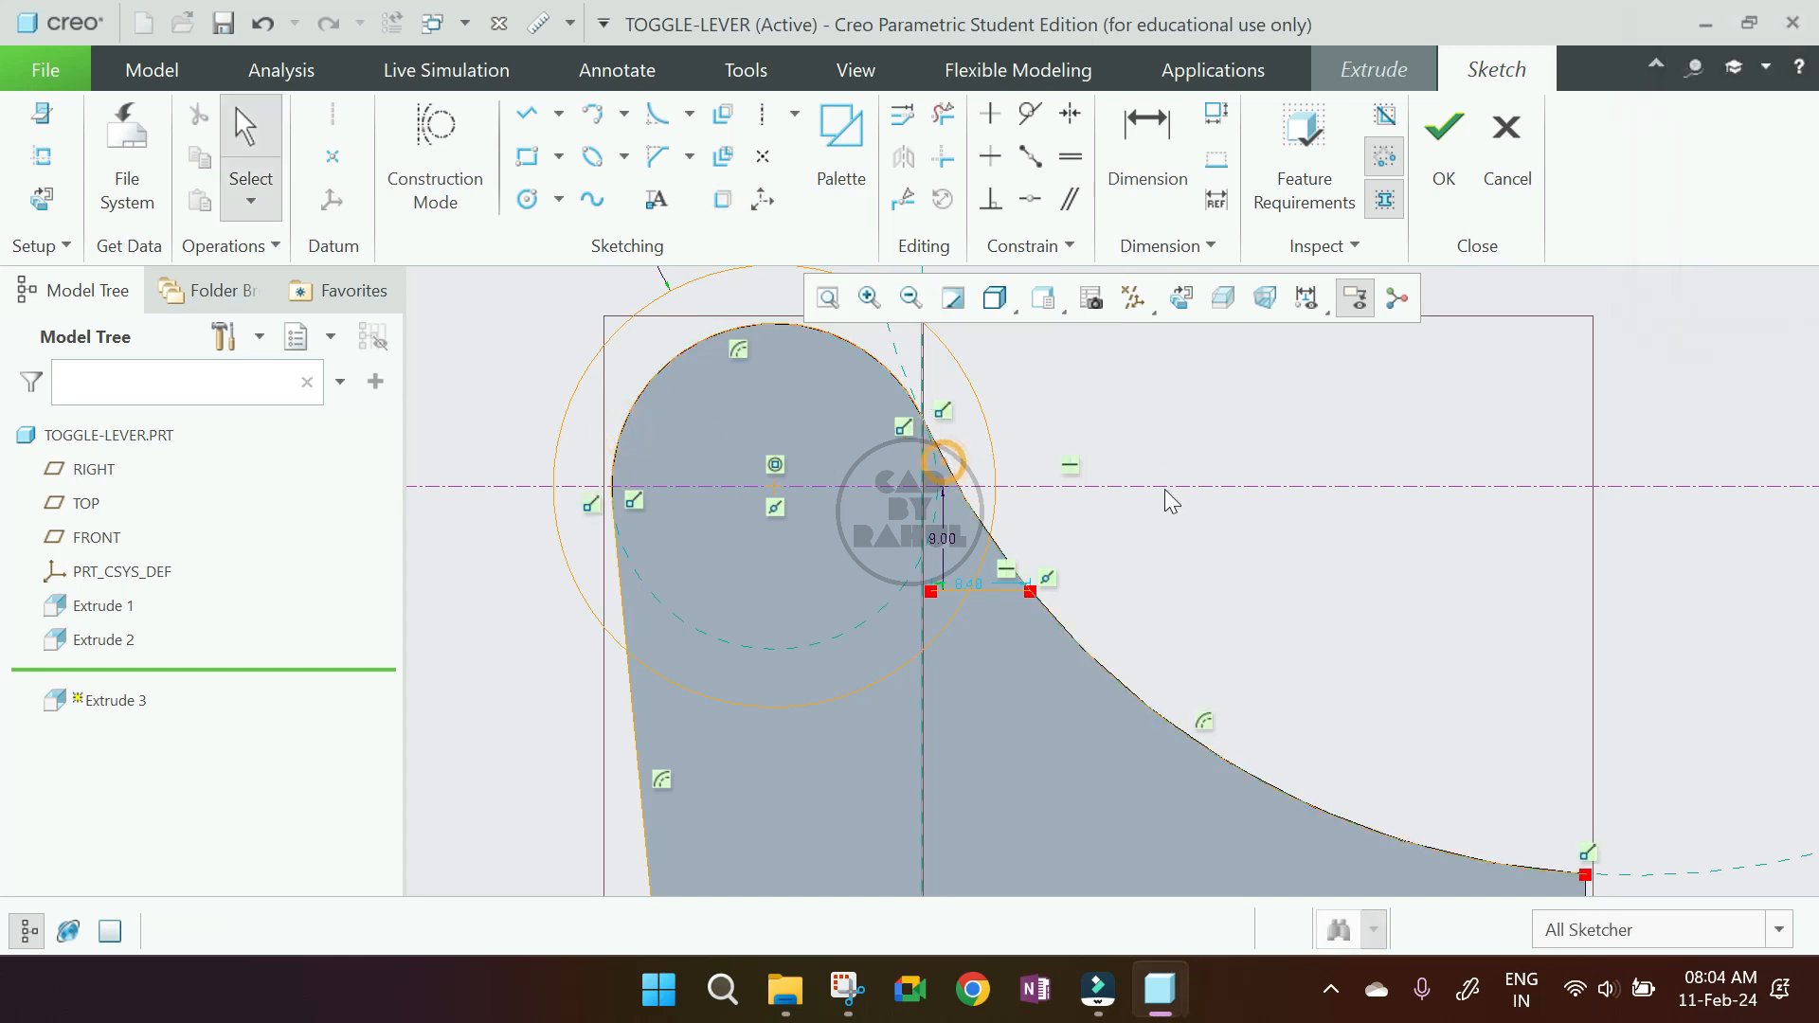
- Trim away the circle's portion outside the lever body and the projected side and concave edges beyond the boss outline
left_click(943, 113)
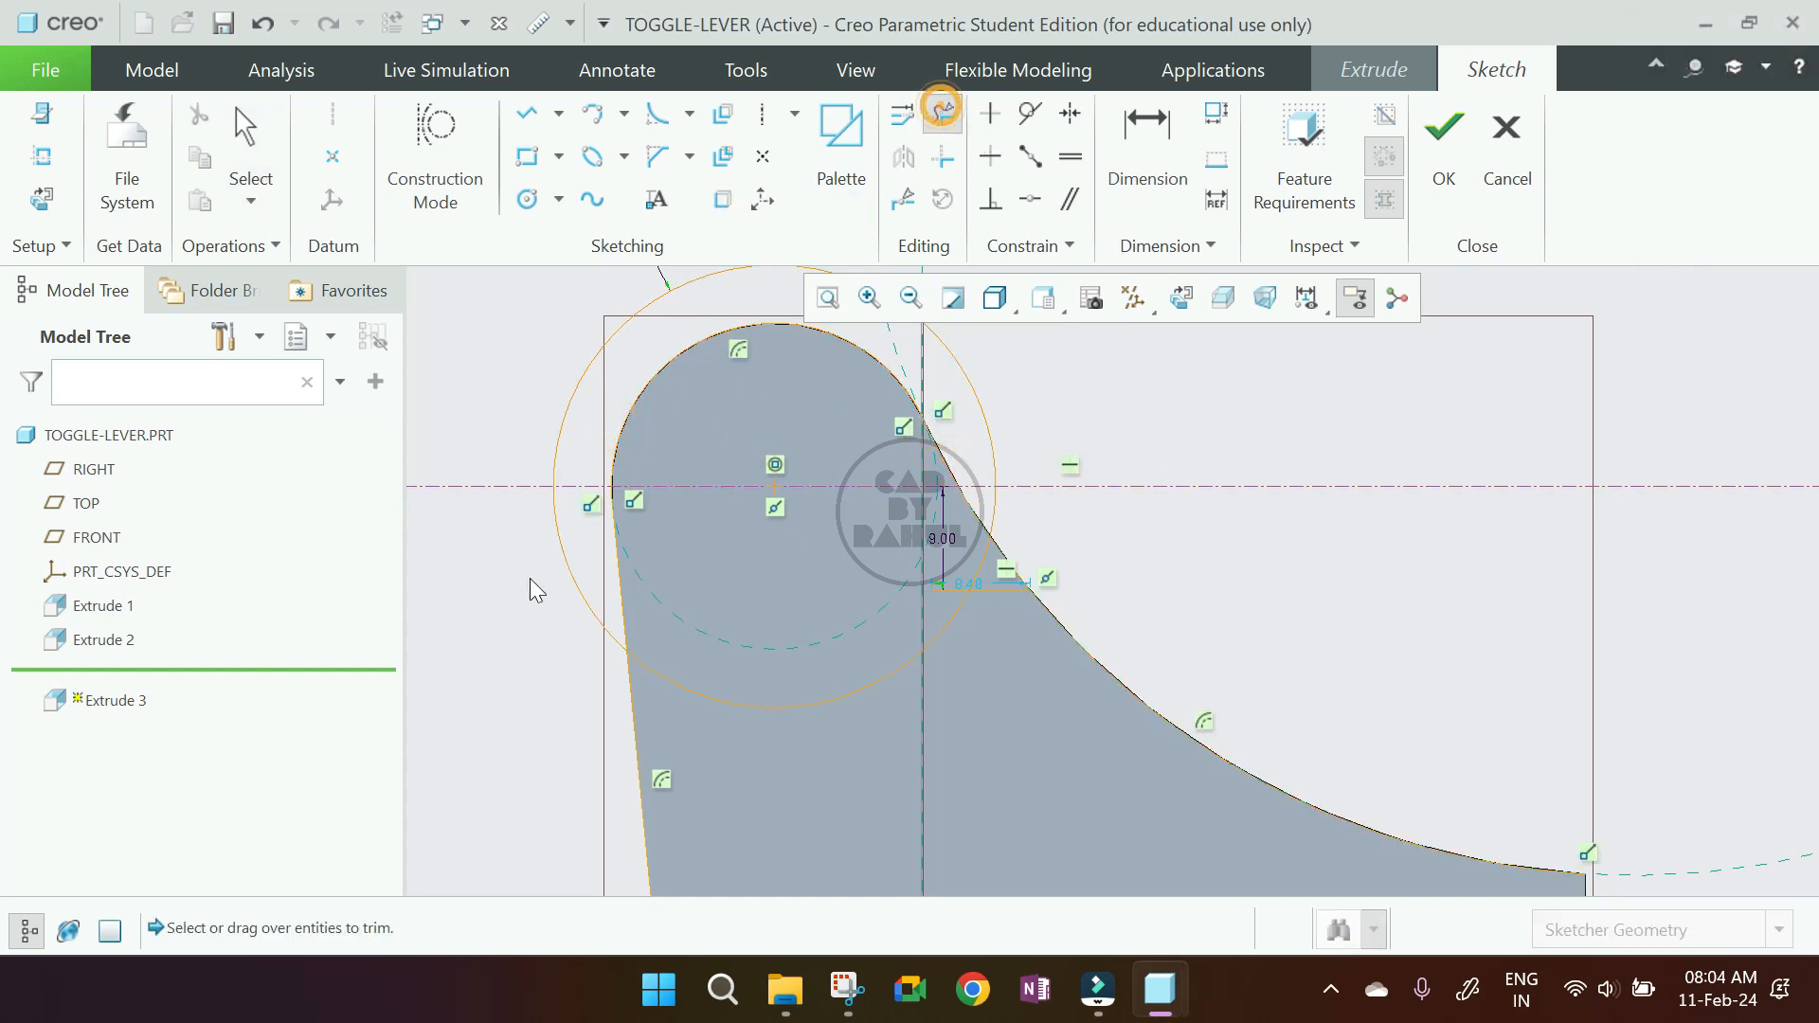
scroll(559, 611, "down", 2)
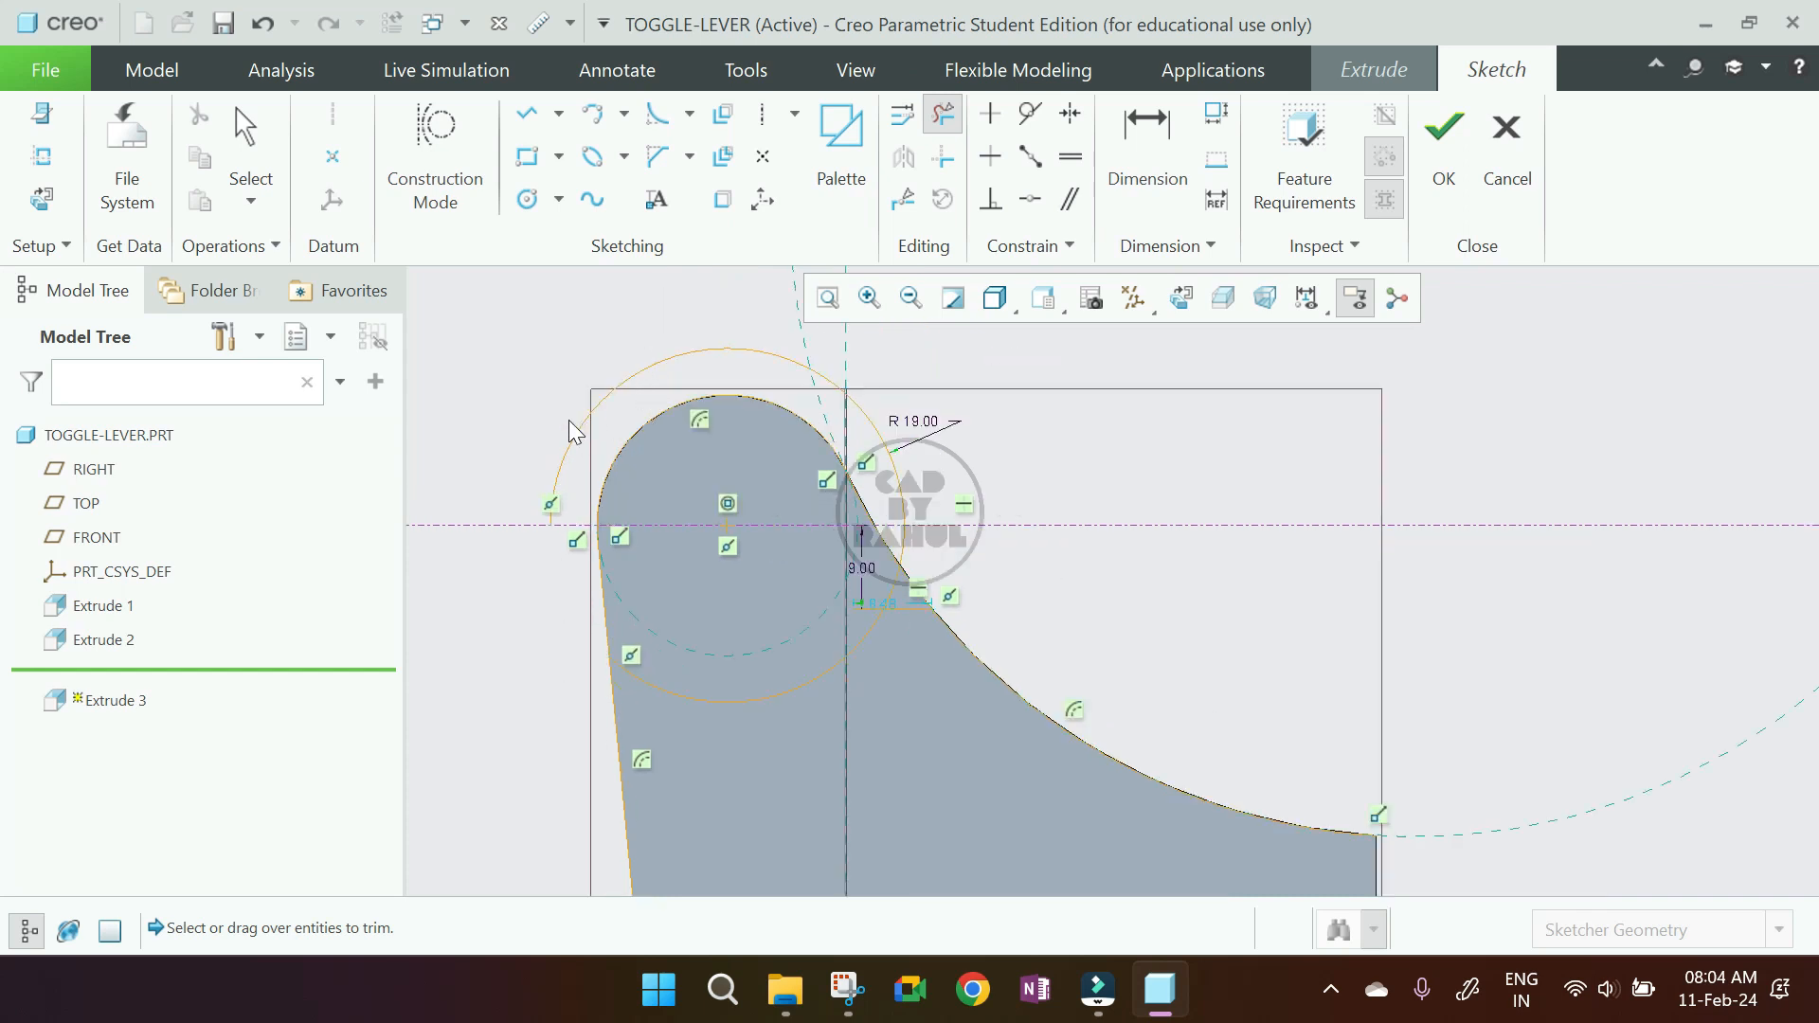
scroll(813, 428, "up", 2)
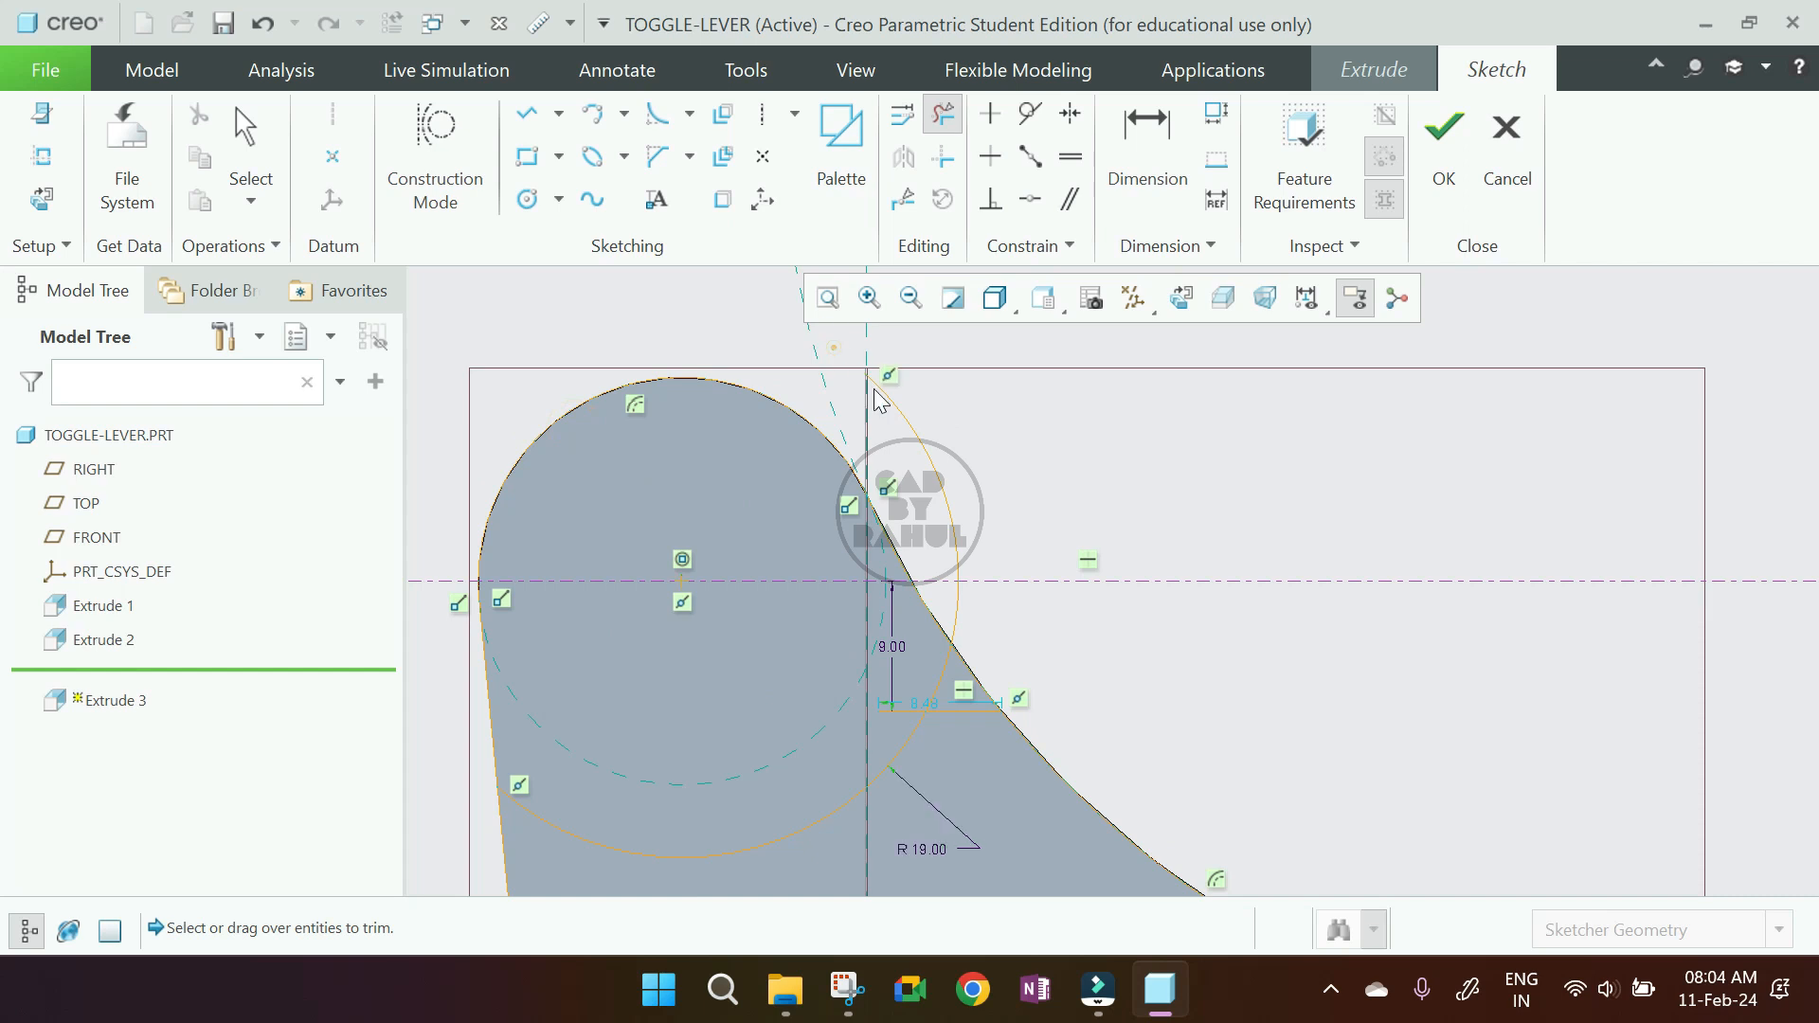
scroll(911, 489, "down", 3)
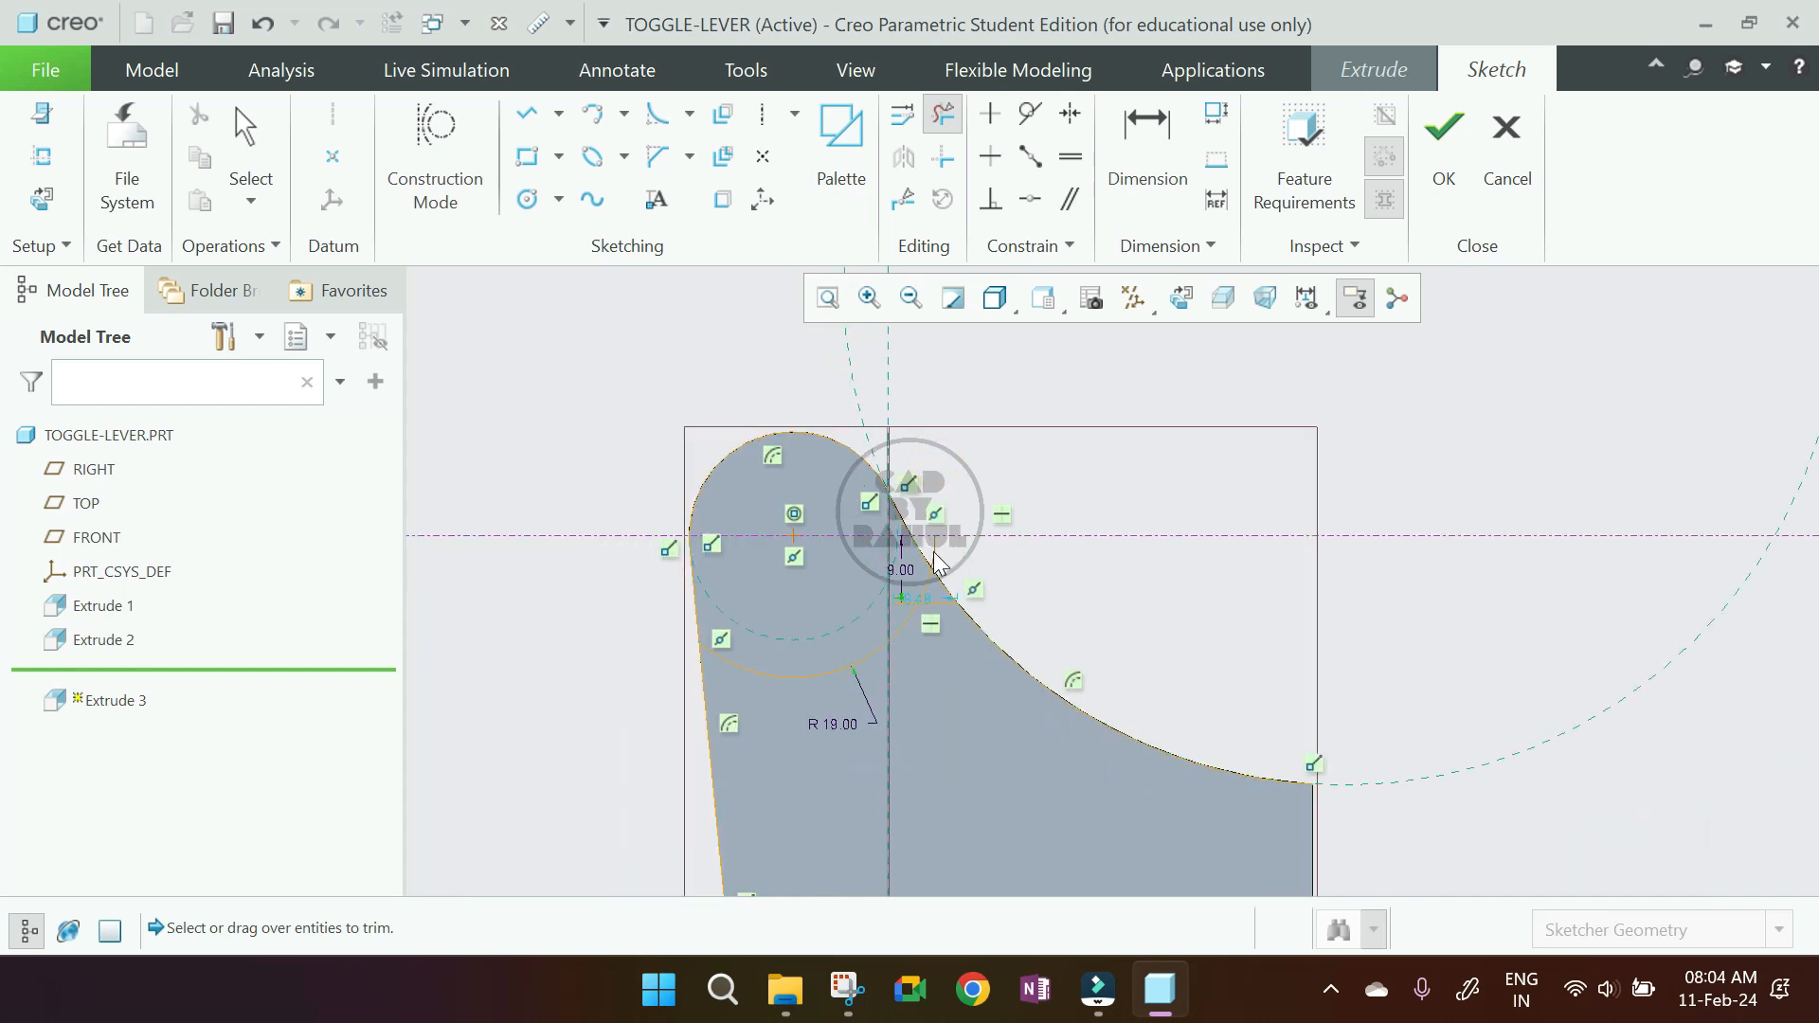
left_click(946, 559)
left_click_drag(980, 578, 959, 682)
mouse_move(826, 781)
left_mouse_down()
mouse_move(707, 811)
mouse_move(517, 819)
left_mouse_up()
scroll(538, 799, "down", 4)
scroll(602, 864, "up", 5)
middle_click(610, 866)
scroll(616, 861, "down", 4)
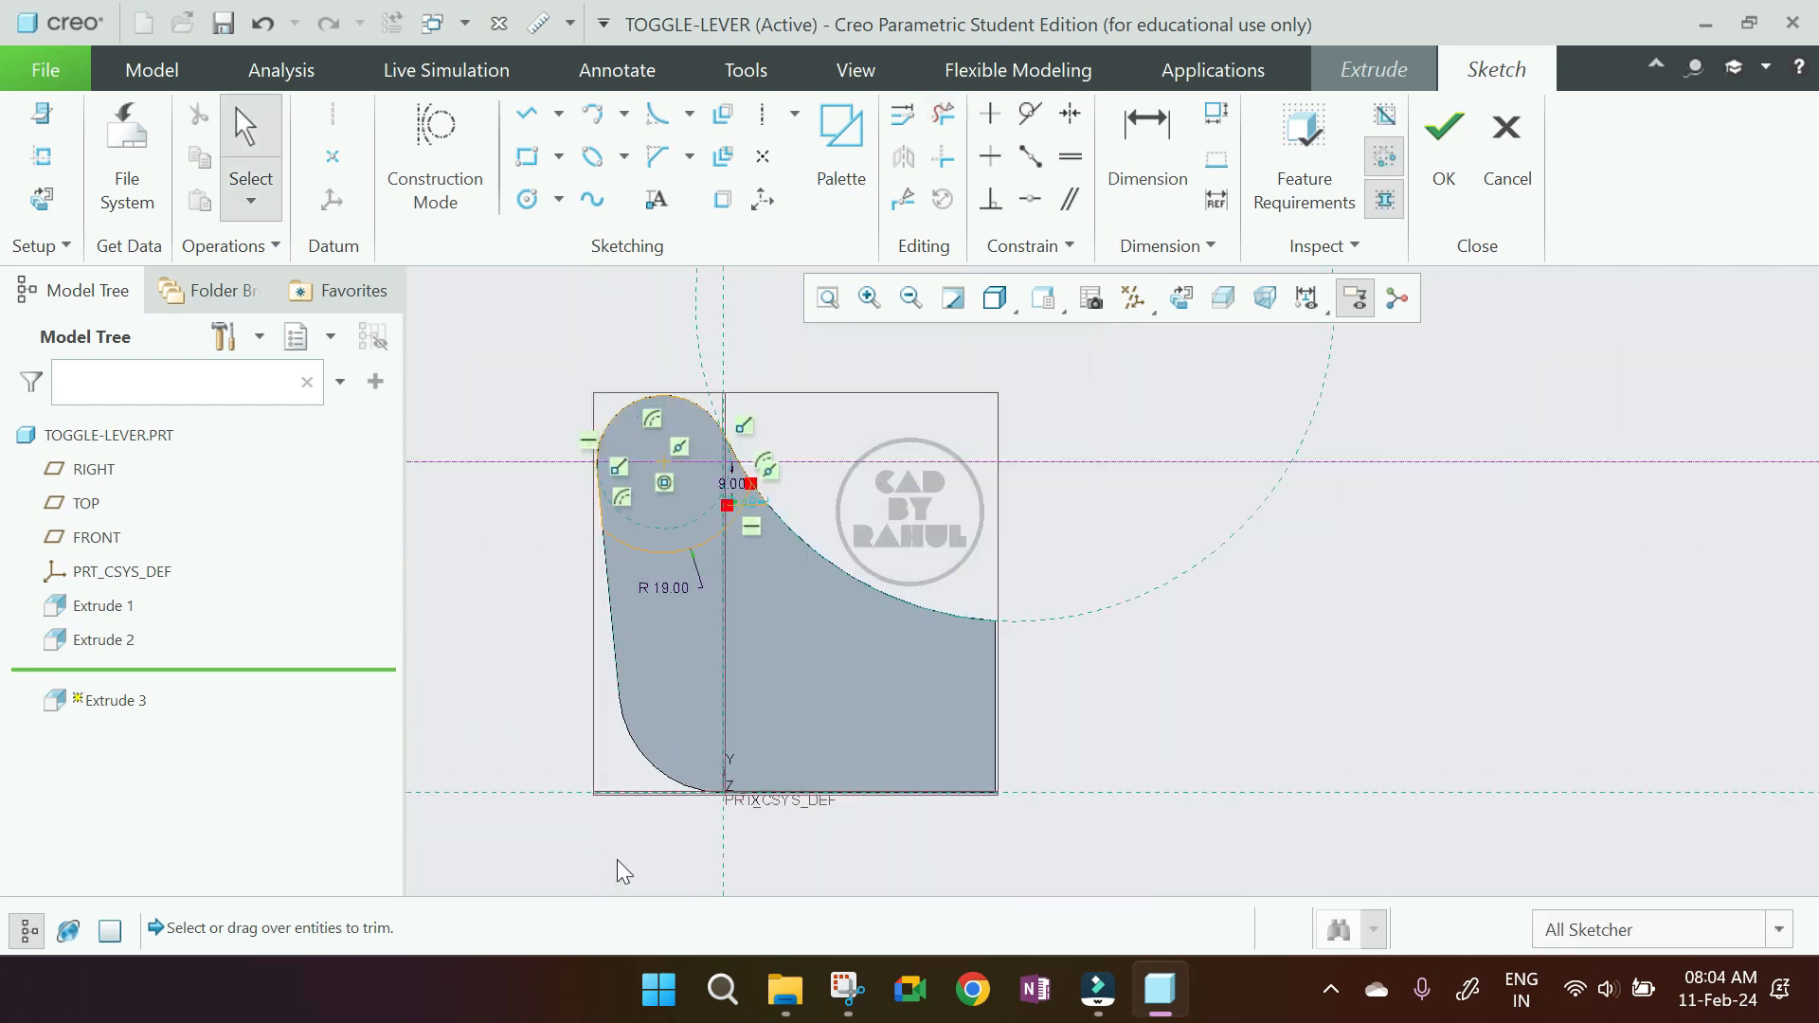
- Trim the overlapping ends where the 19 mm radius arc meets the short horizontal line, closing the profile
scroll(703, 563, "up", 2)
scroll(706, 562, "up", 3)
left_click(943, 114)
left_click(849, 640)
left_click(754, 709)
middle_click(801, 682)
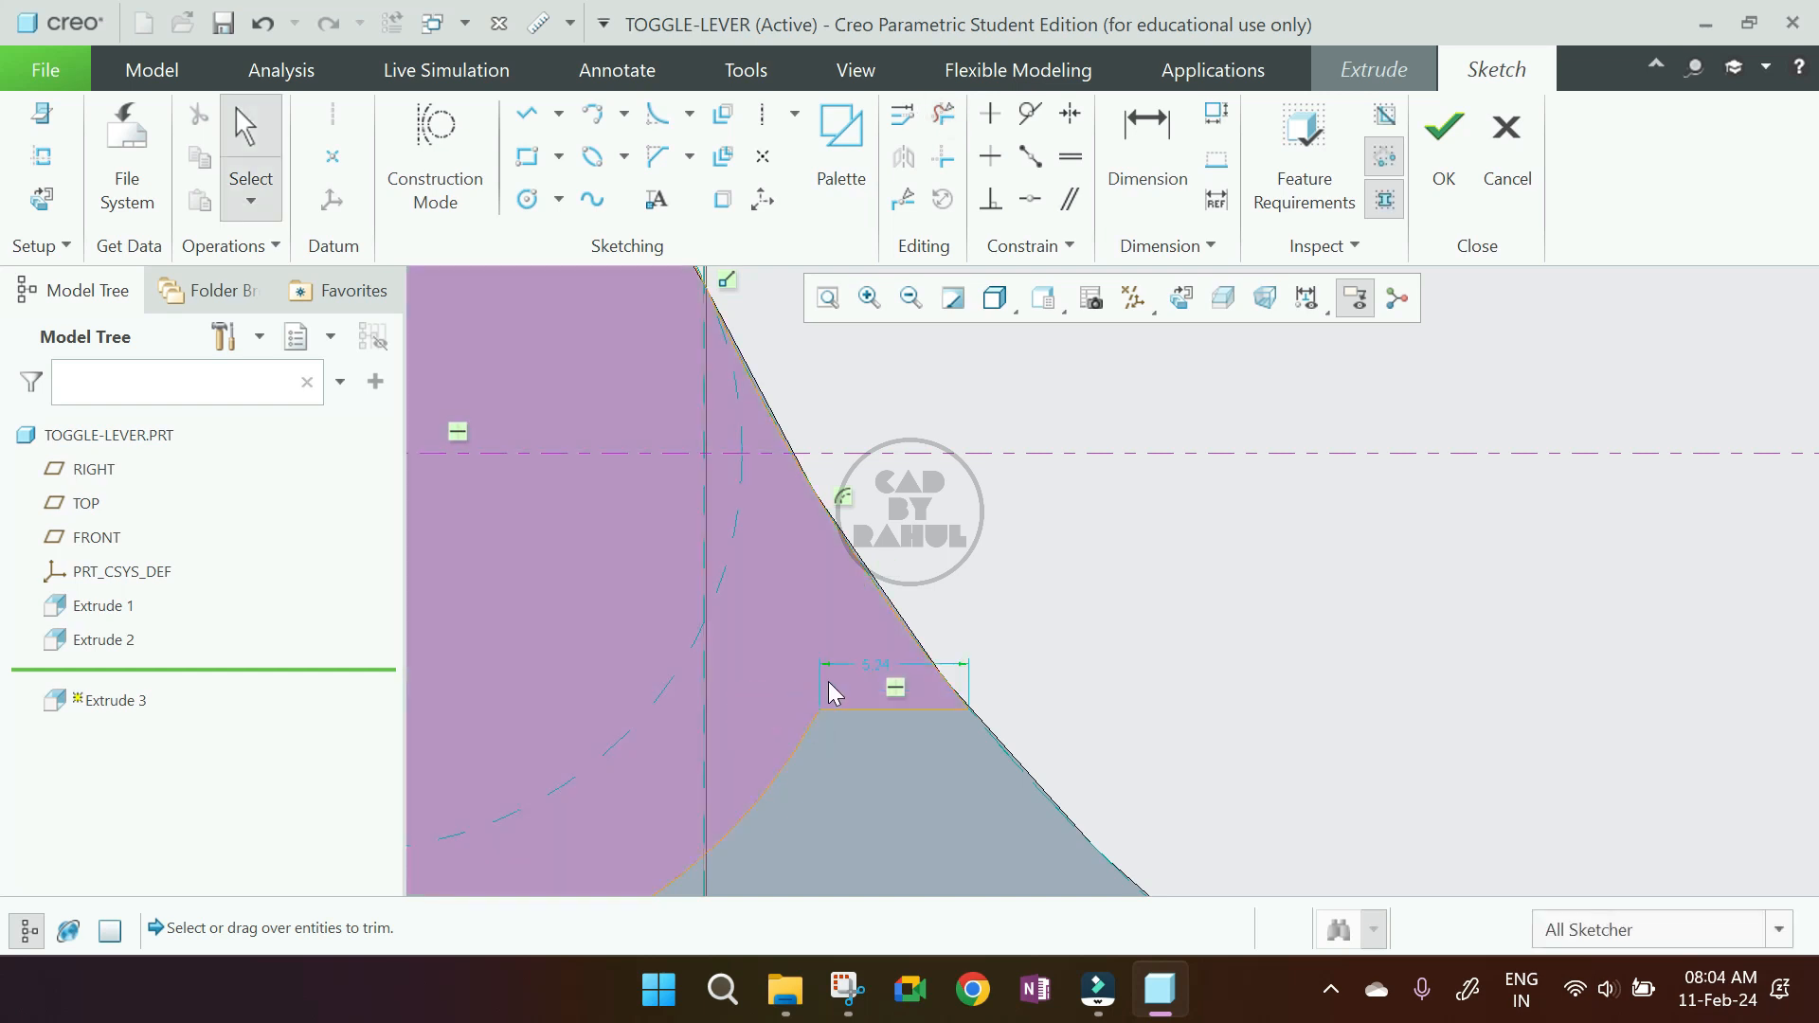
- Lock the short horizontal line's length dimension and finish the profile sketch
left_click(877, 679)
left_click(897, 584)
left_click(1213, 562)
scroll(1156, 584, "down", 3)
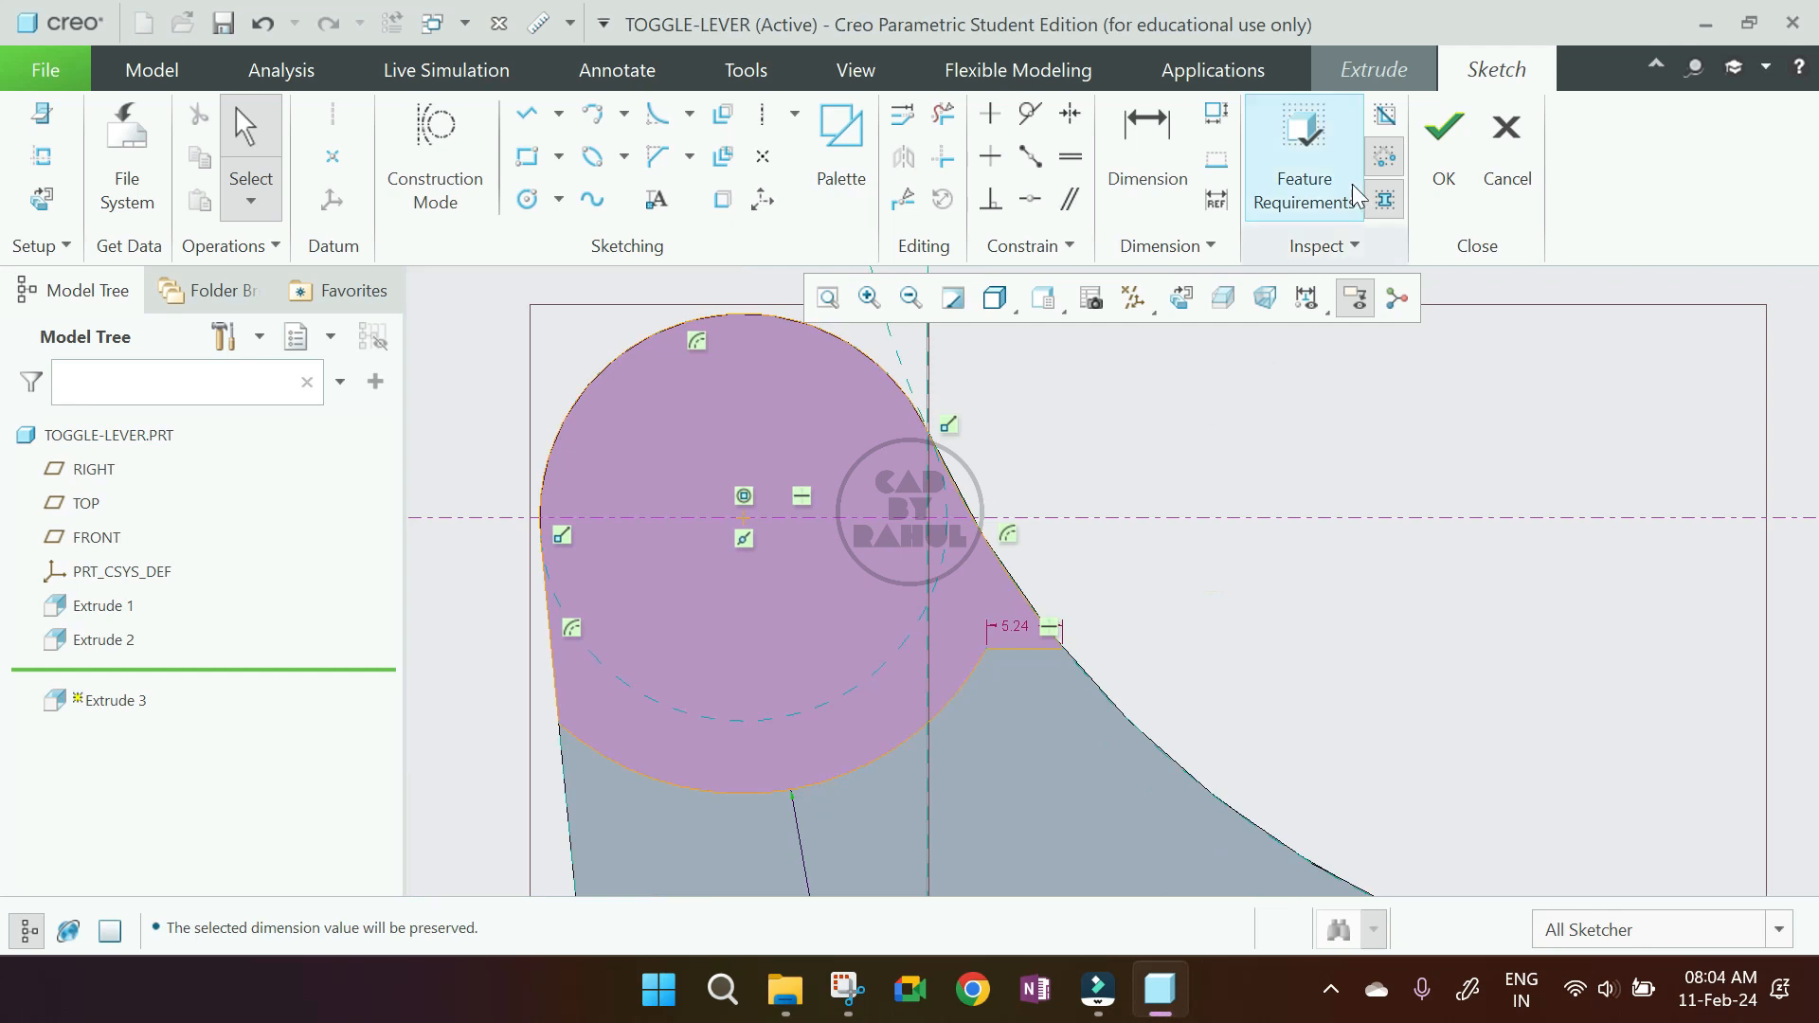
left_click(1443, 157)
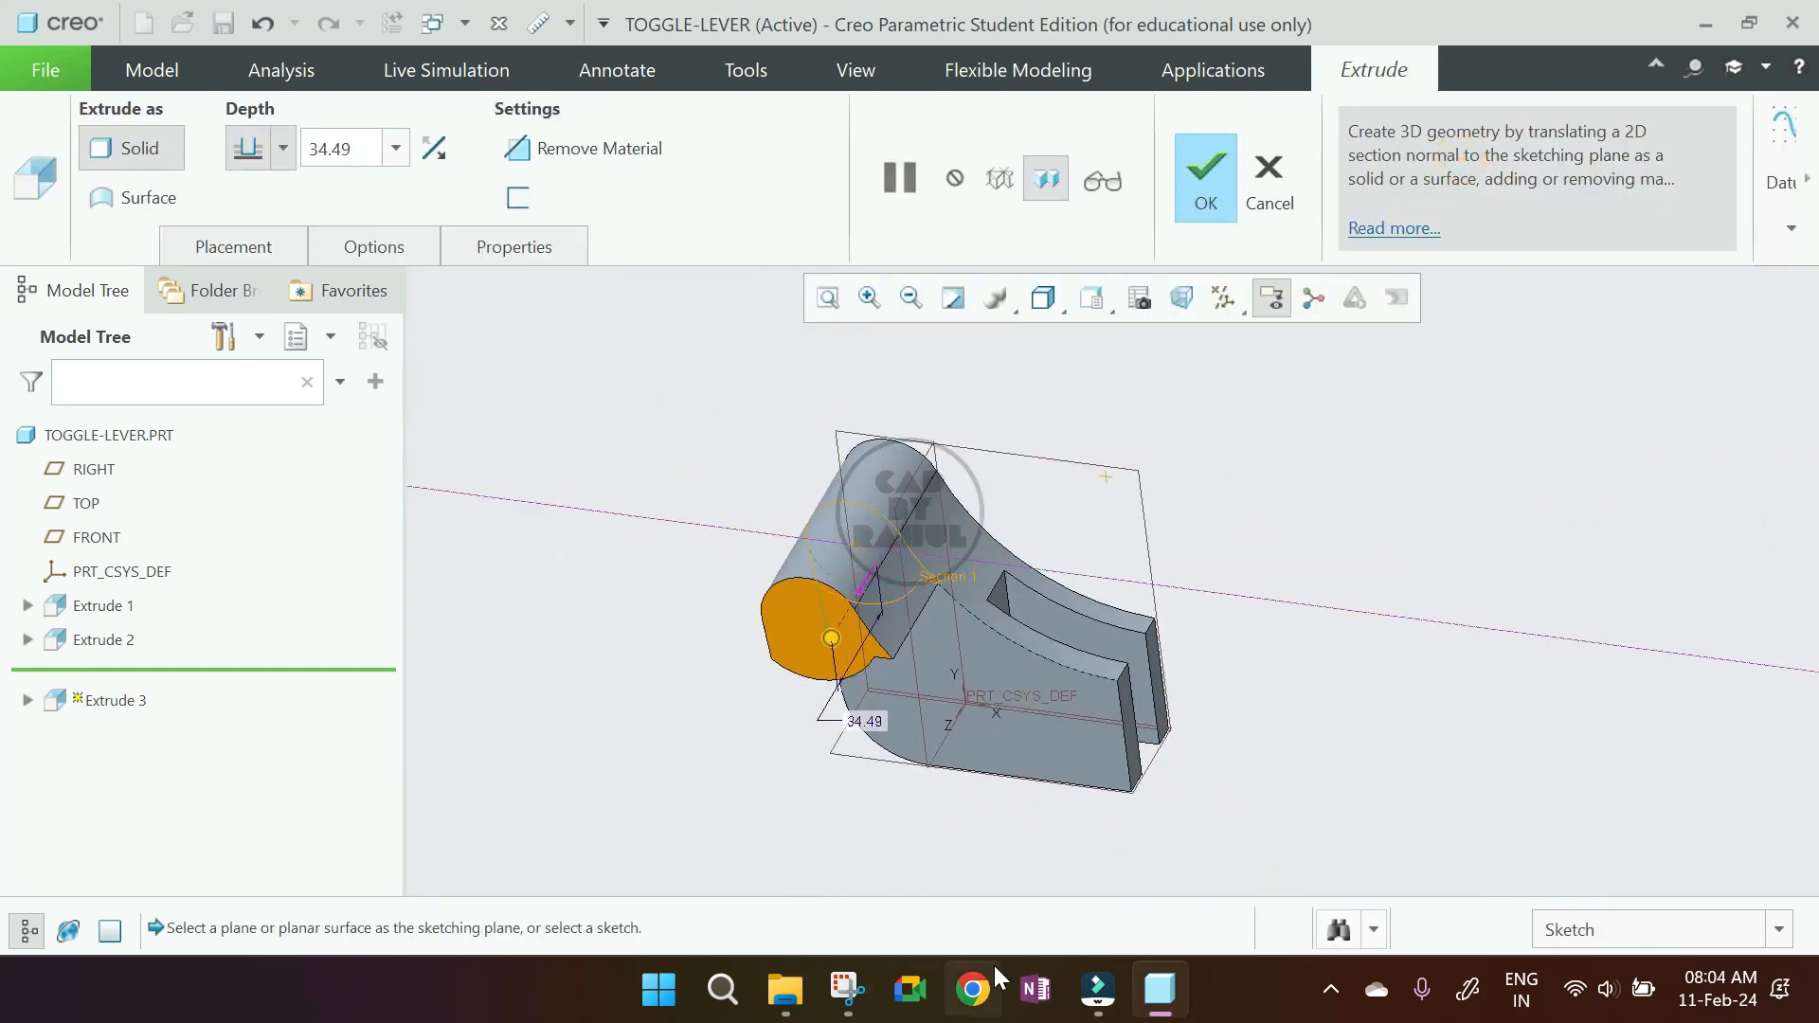
- Direct the boss extrusion into the lever body as a material-removing cut, set its depth to 6 mm and complete the feature
left_click_drag(832, 637, 909, 559)
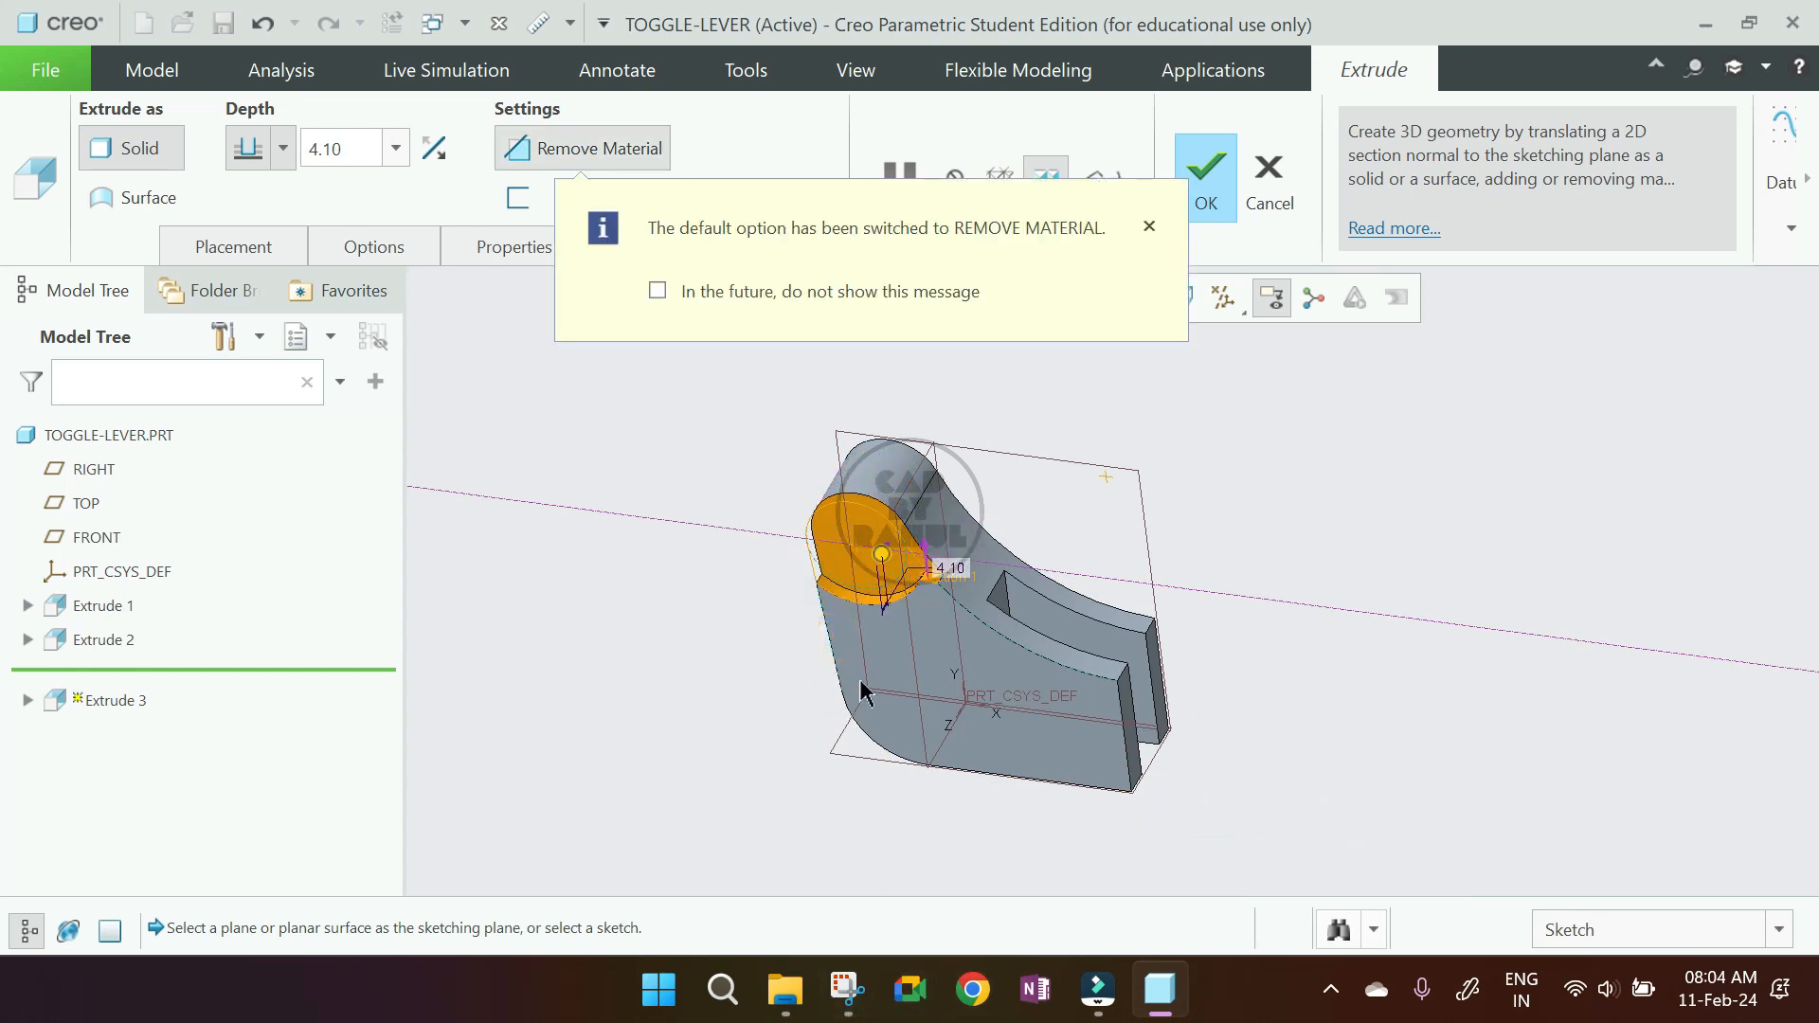
left_click(838, 990)
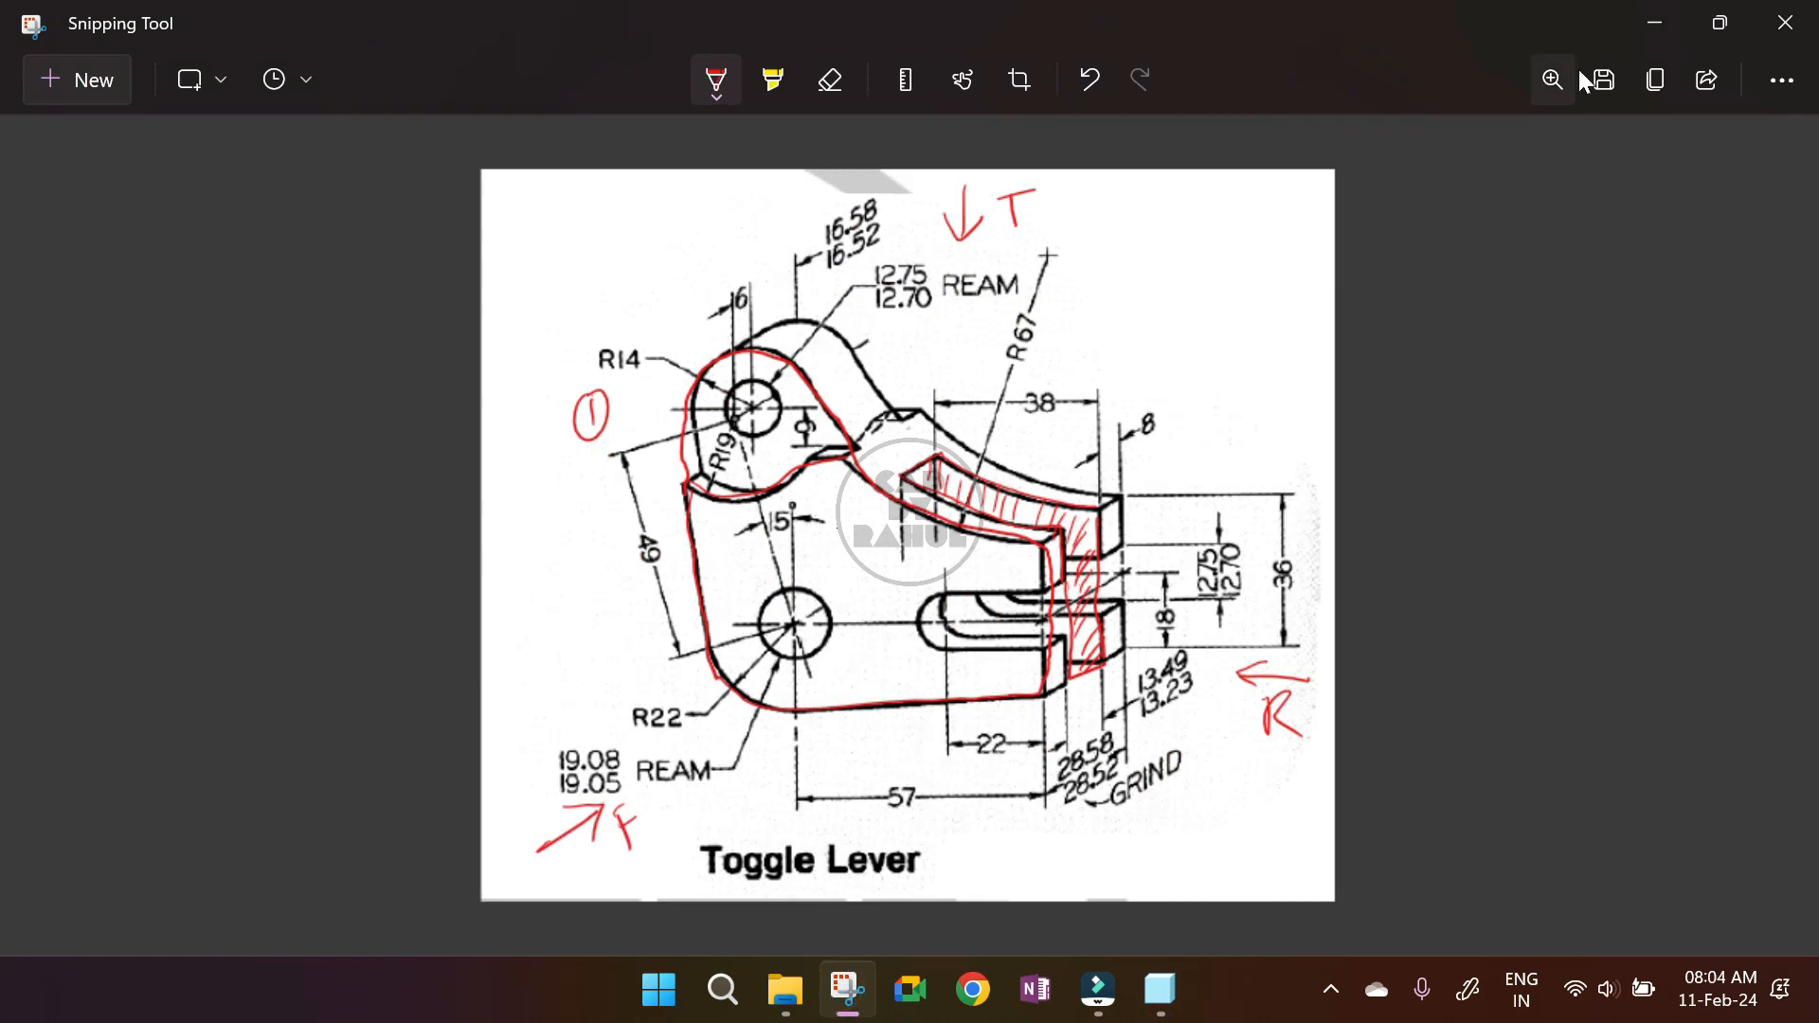
left_click(1652, 23)
left_click(325, 149)
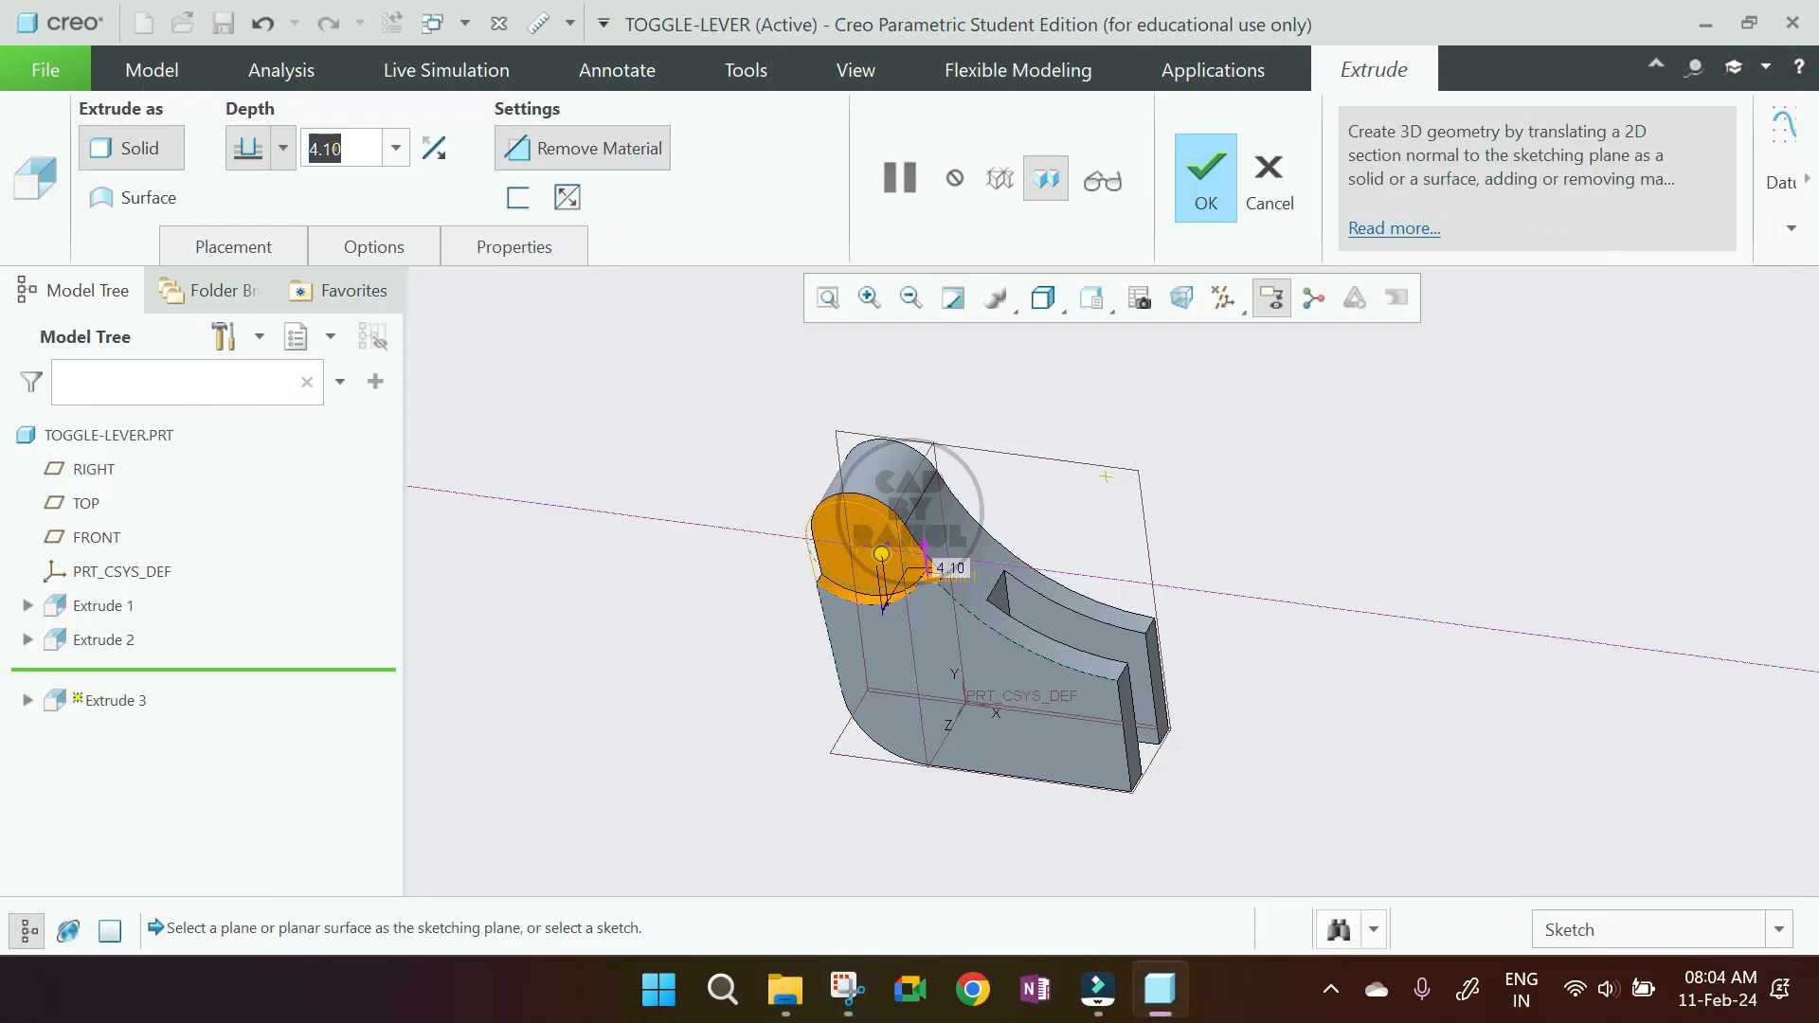
type("6")
key("Return")
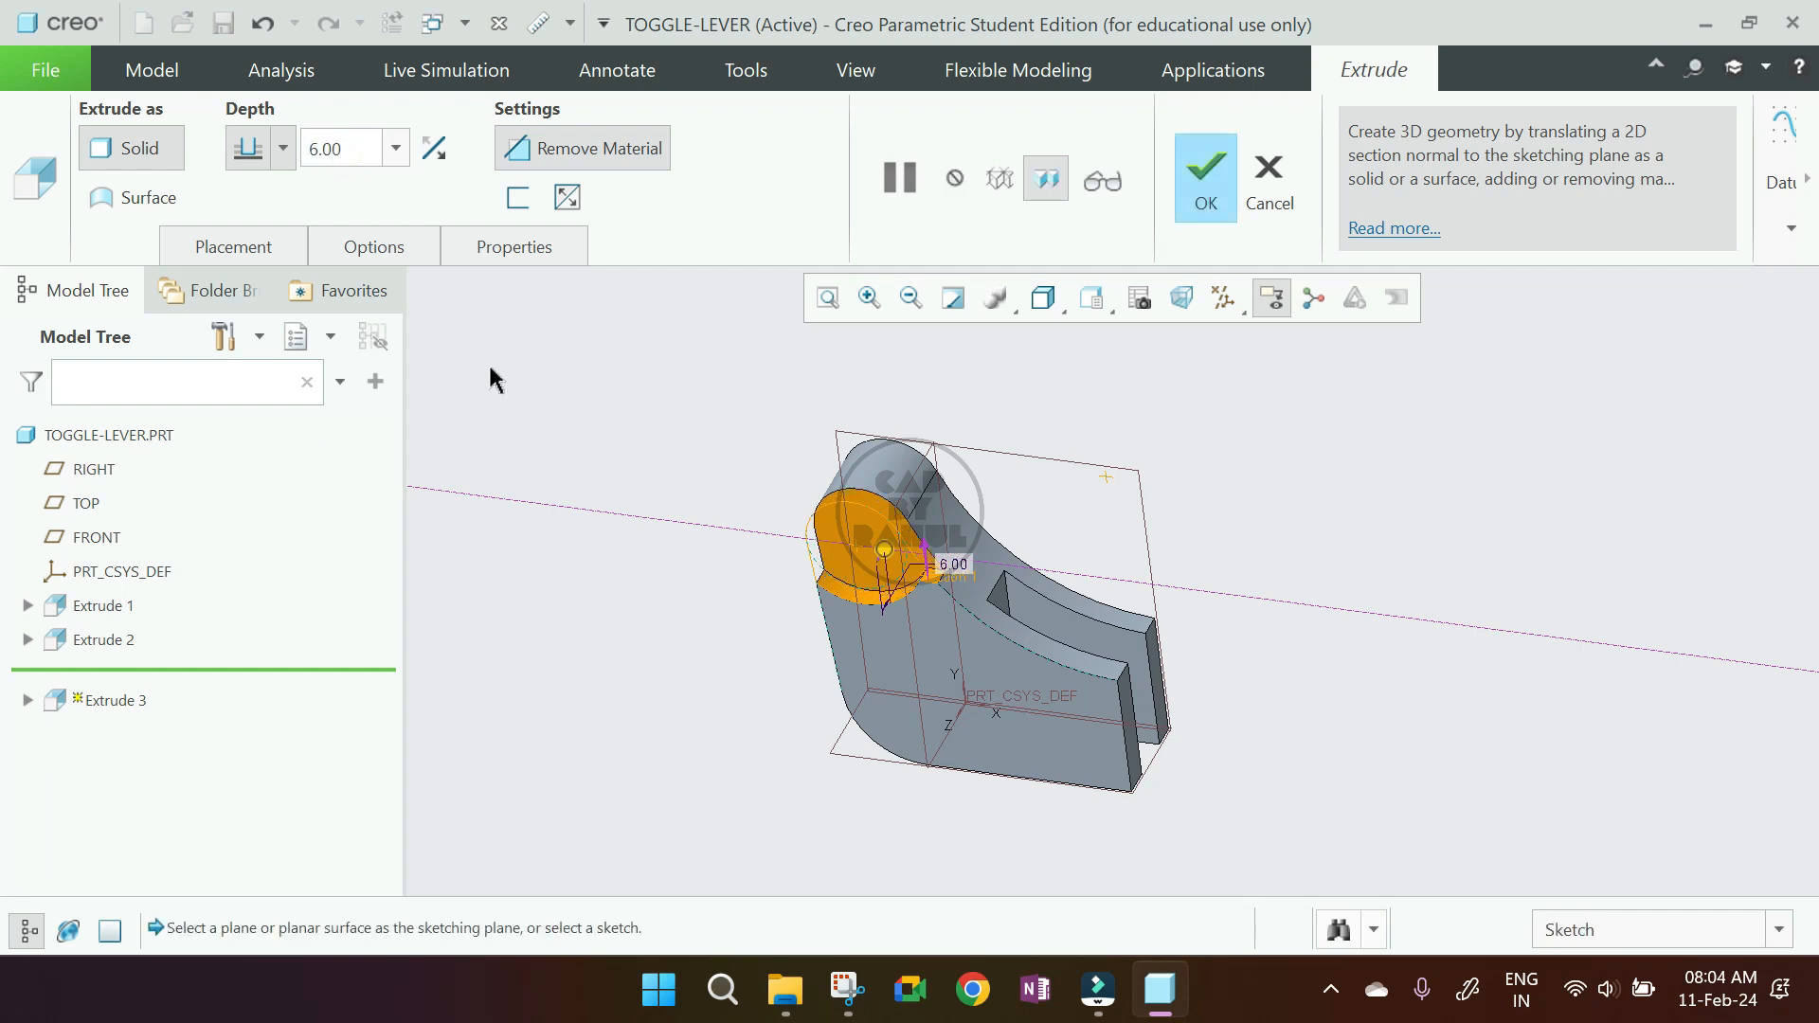
middle_click(785, 563)
- Start an extrude sketch on the lever's opposite flat face and project the existing step's arc and short horizontal edge into it
middle_click_drag(784, 563, 938, 821)
left_click(1134, 531)
scroll(852, 369, "down", 1)
left_click(627, 154)
scroll(886, 527, "down", 4)
left_click(831, 565)
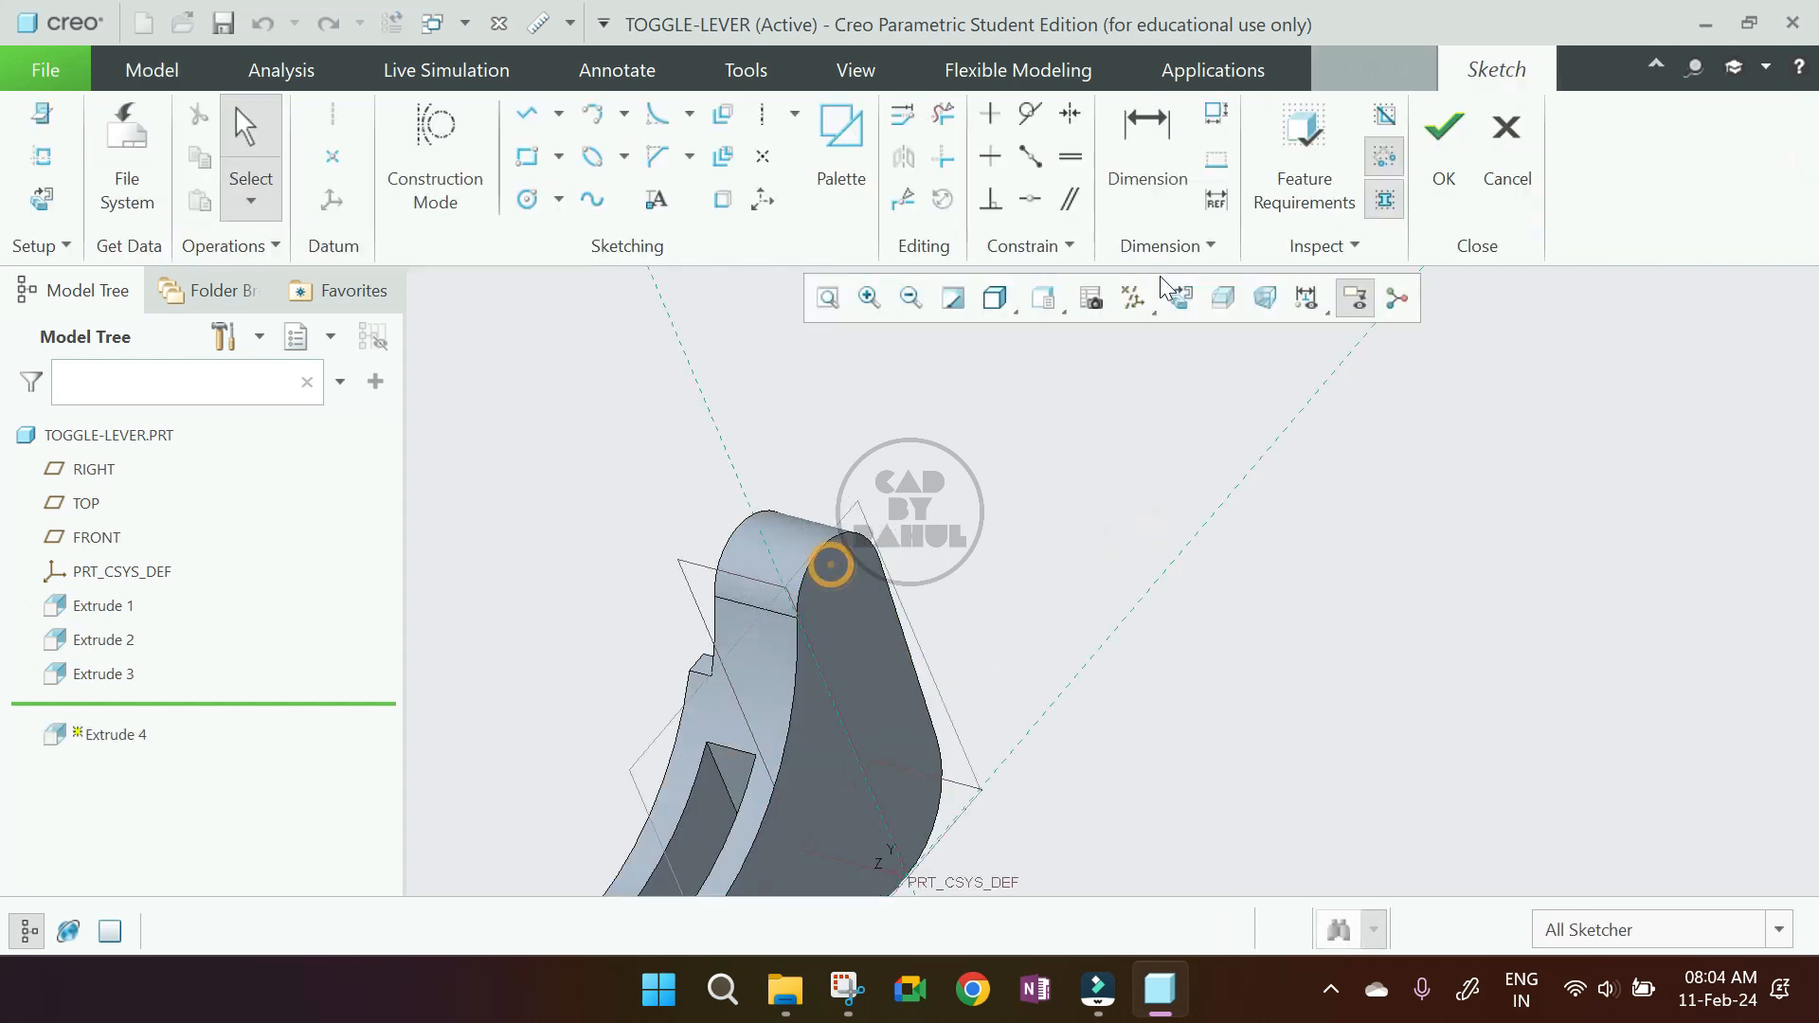
left_click(1182, 299)
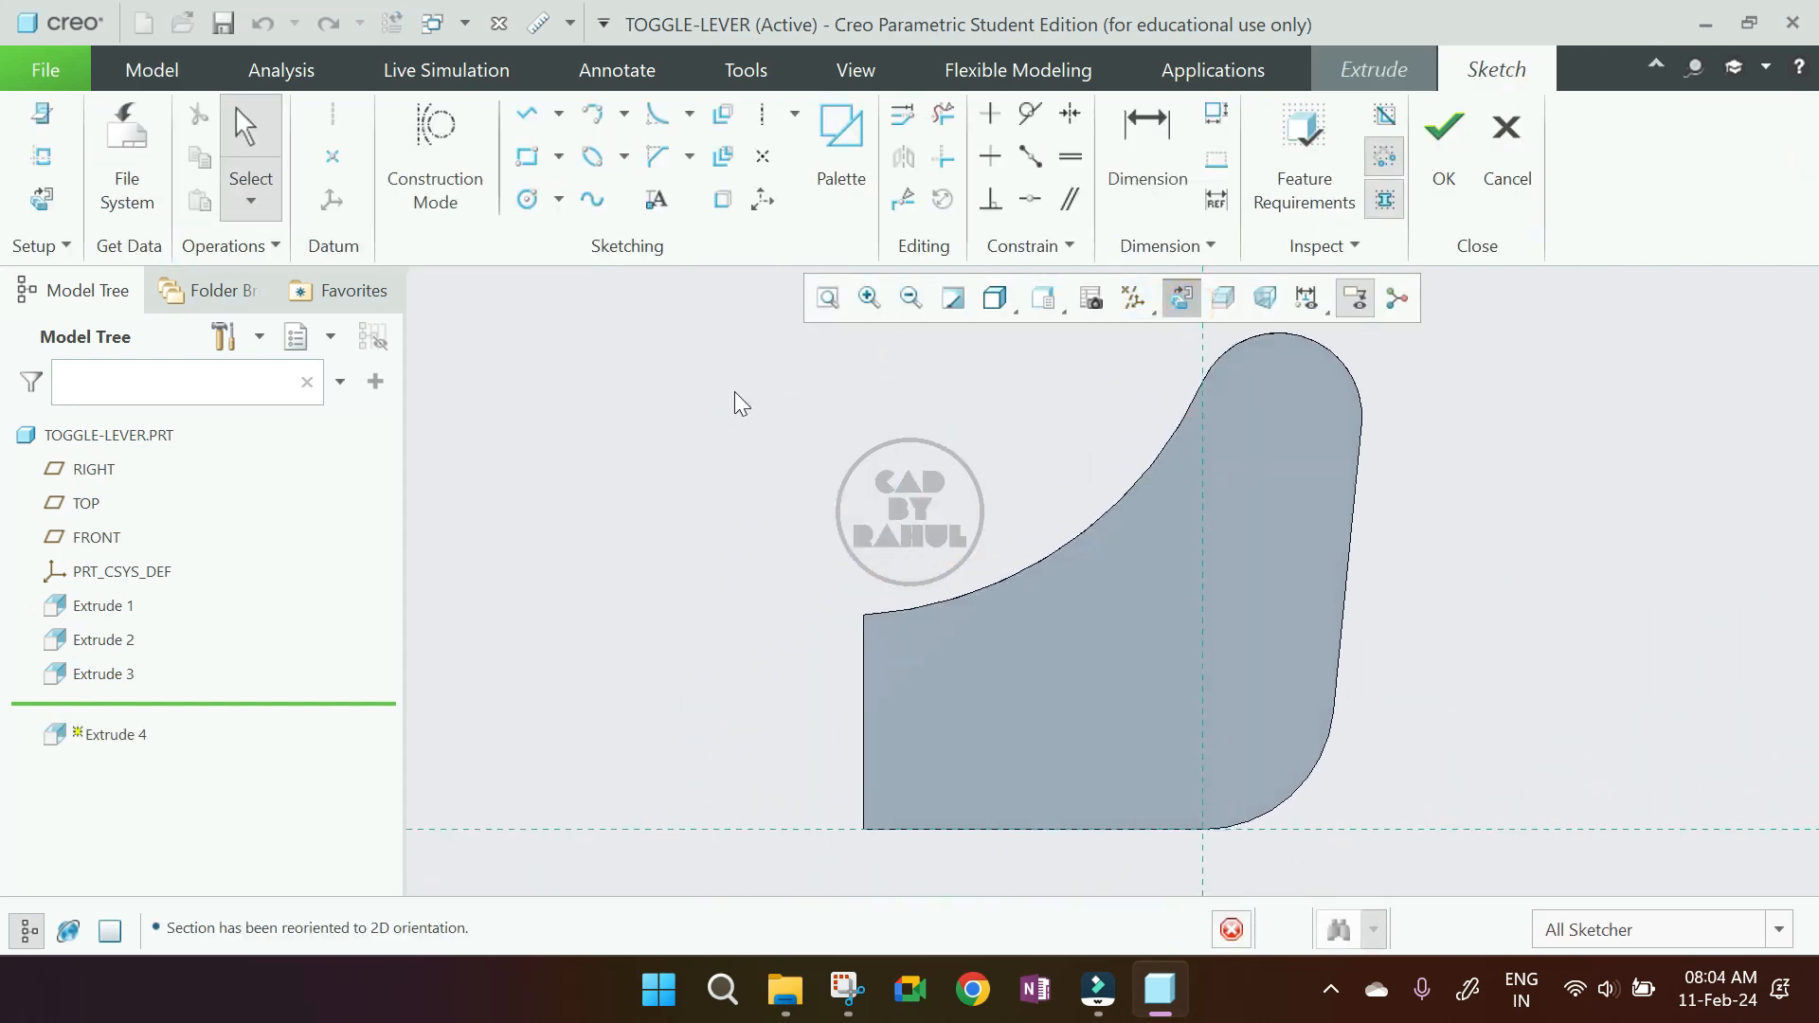
middle_click_drag(792, 373, 862, 503)
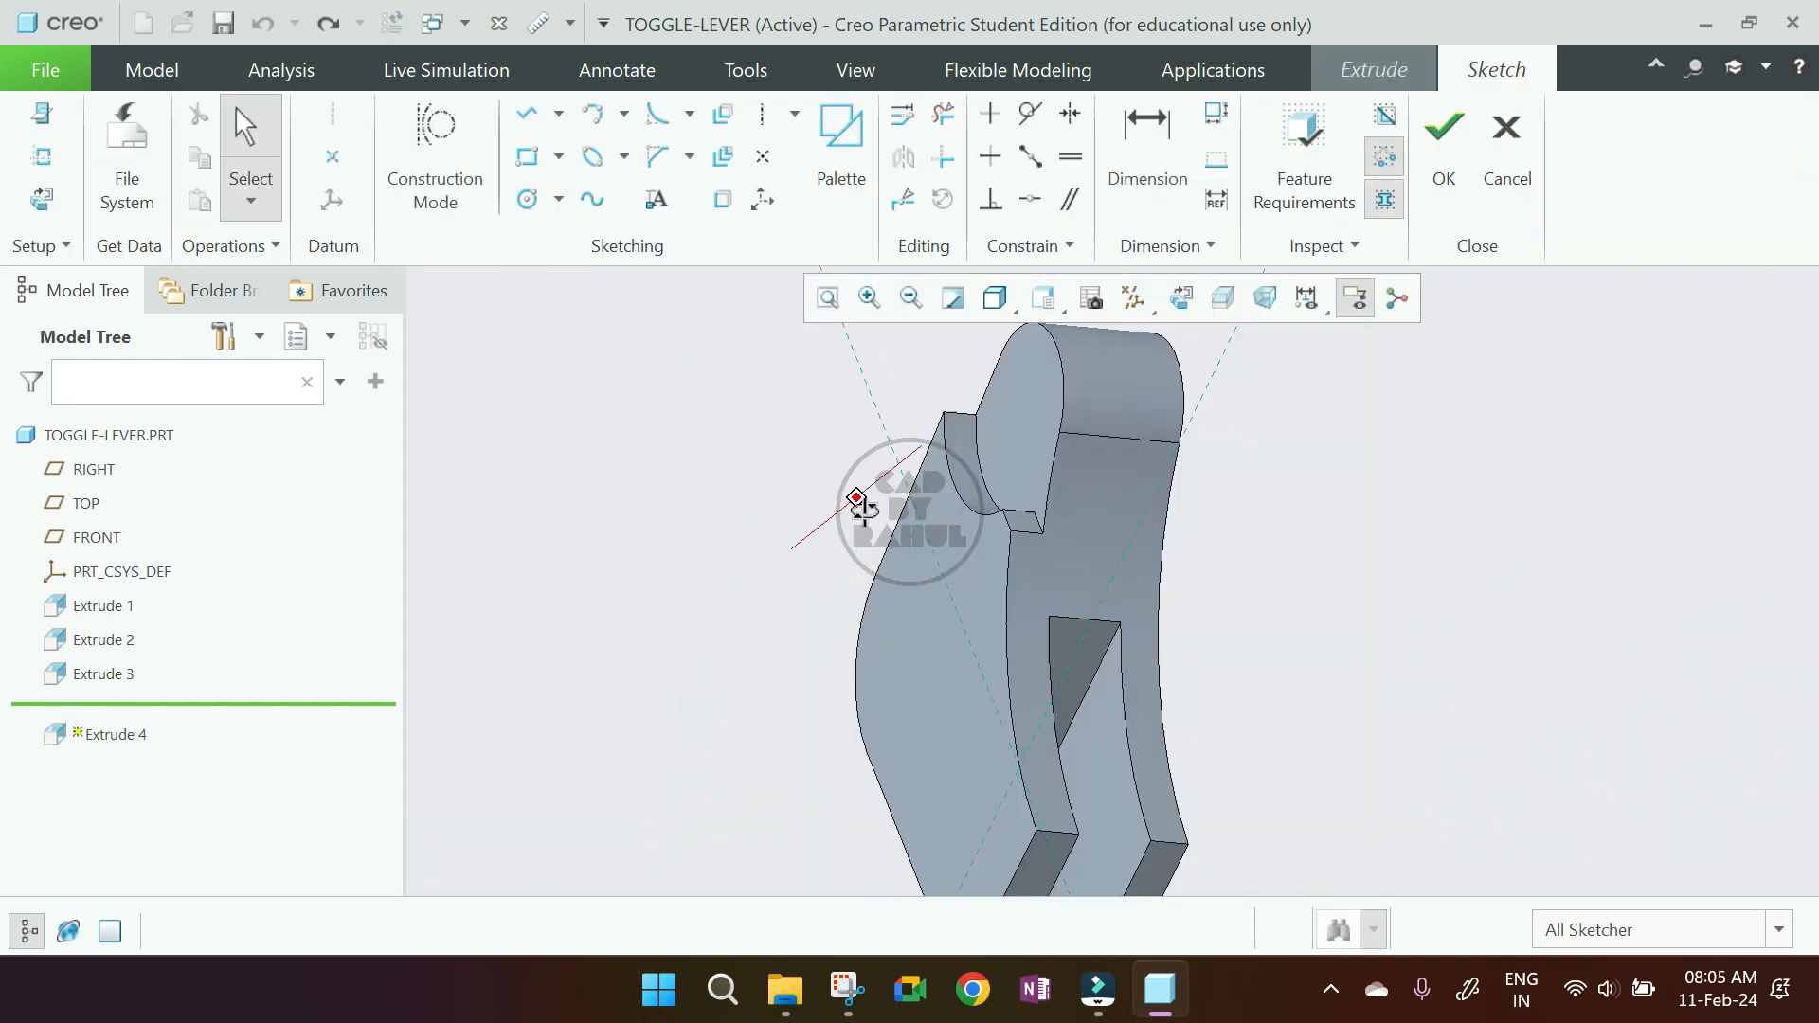
left_click(722, 199)
scroll(1028, 517, "down", 2)
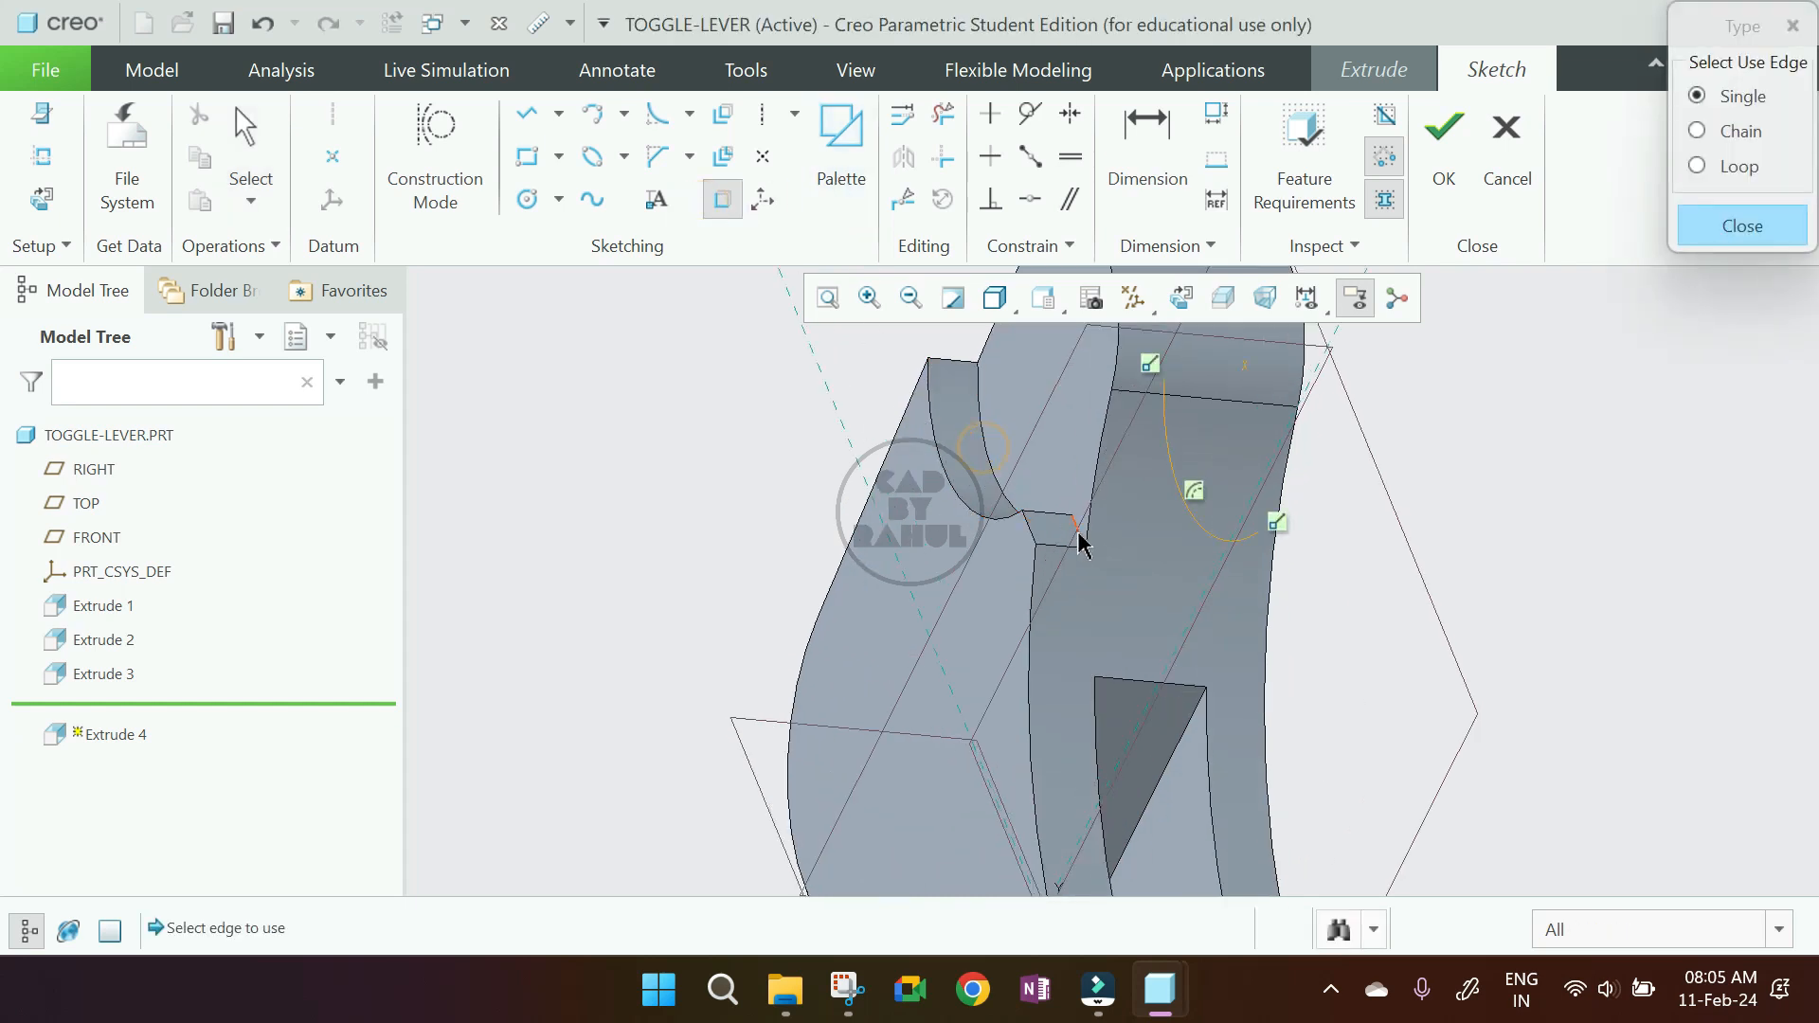
scroll(1069, 617, "up", 3)
middle_click_drag(1069, 618, 1017, 626)
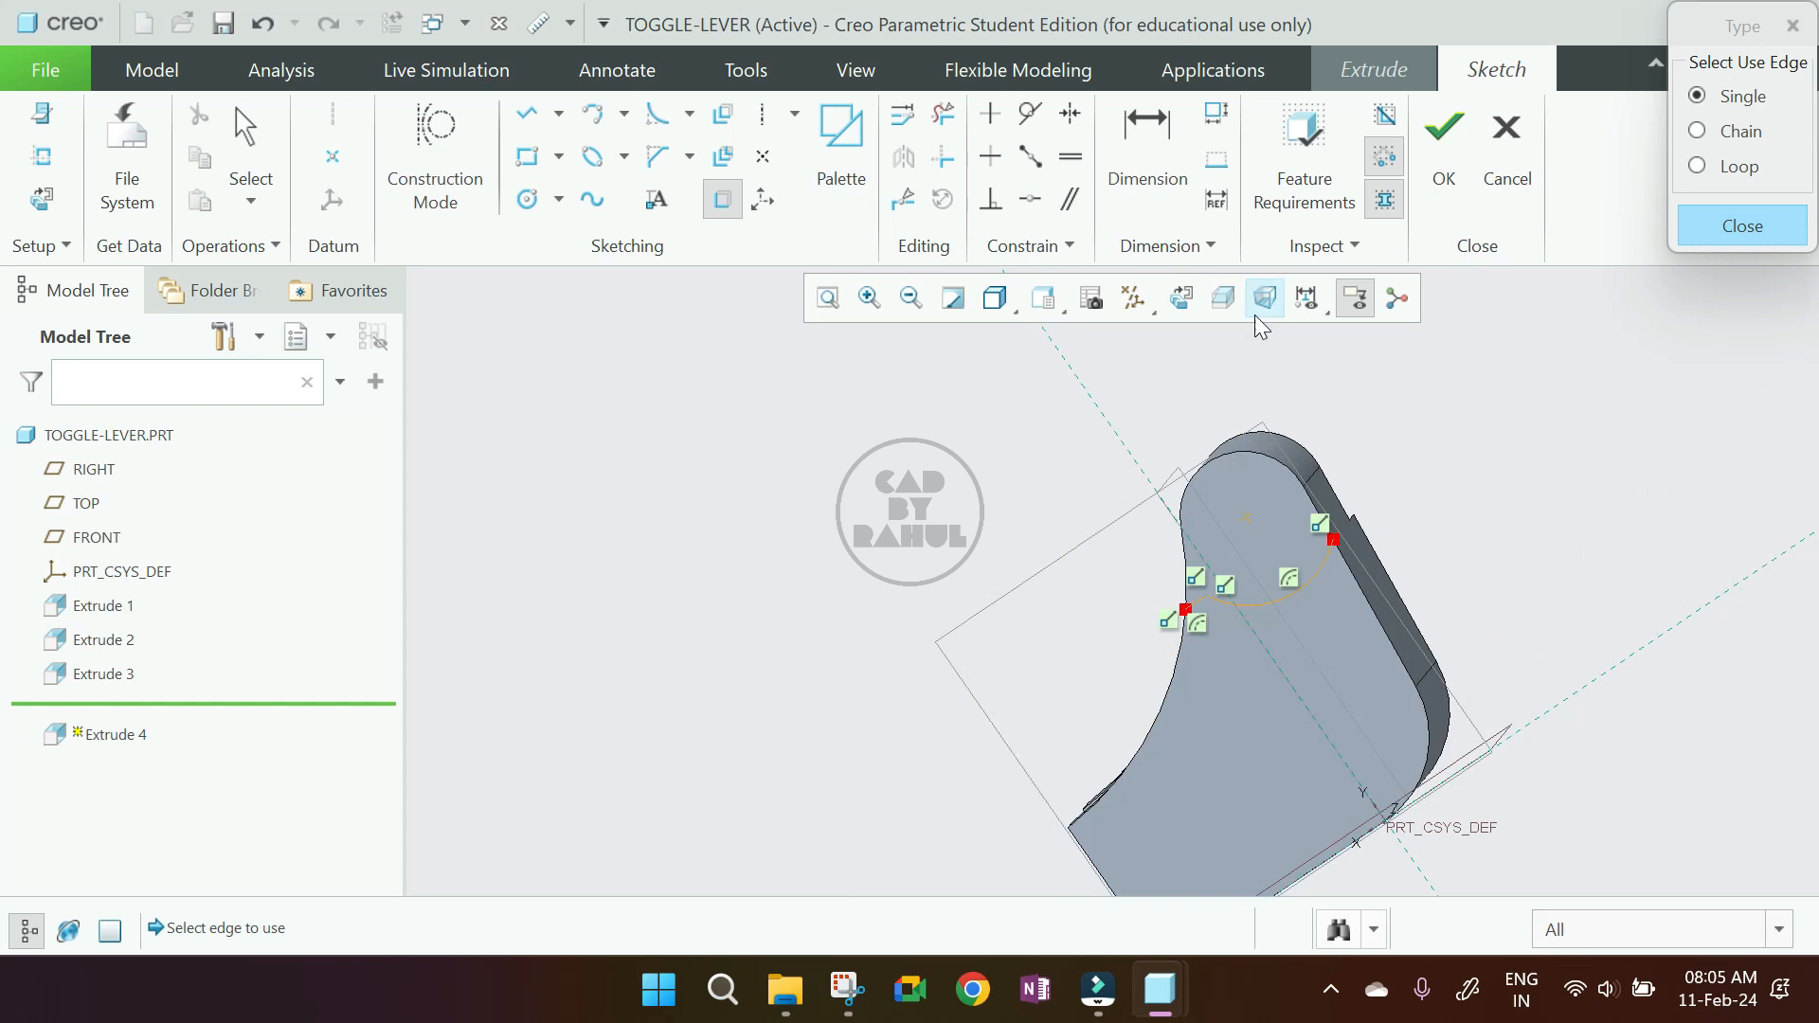
- Project the concave edge, the upper rounded arc and the straight side edge into the sketch
left_click(1183, 299)
left_click(1196, 548)
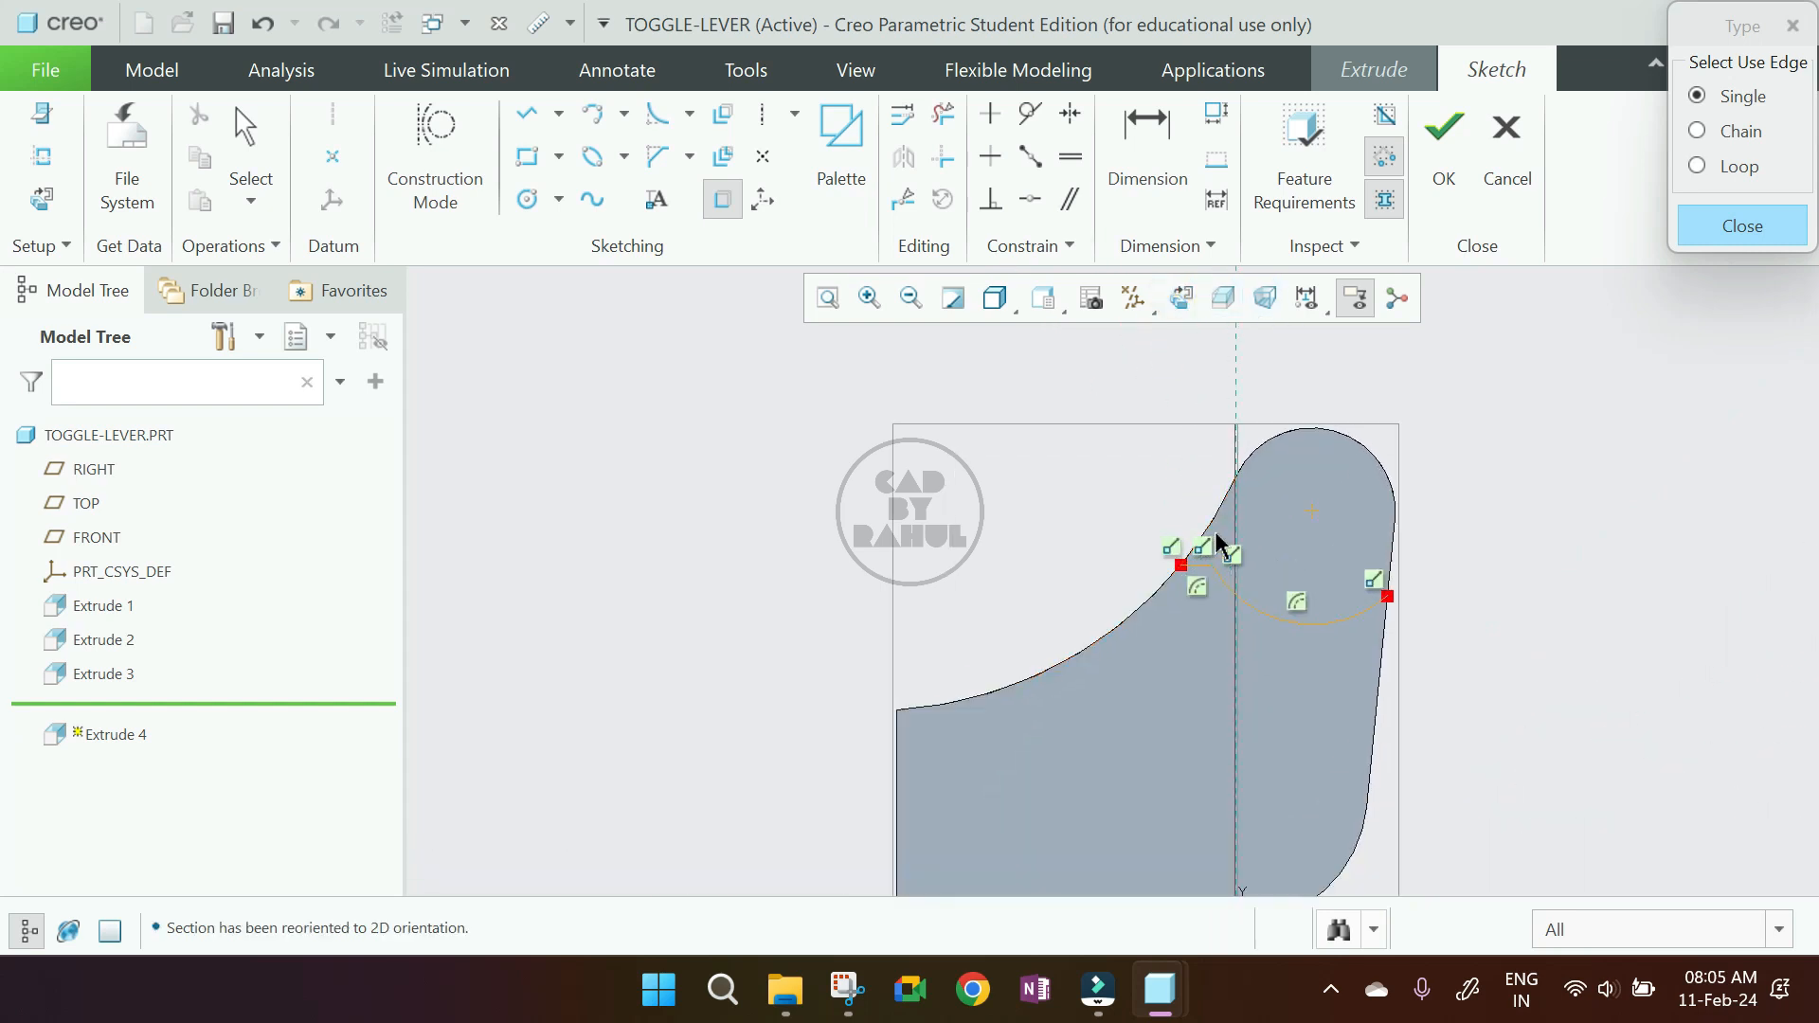
left_click(1319, 434)
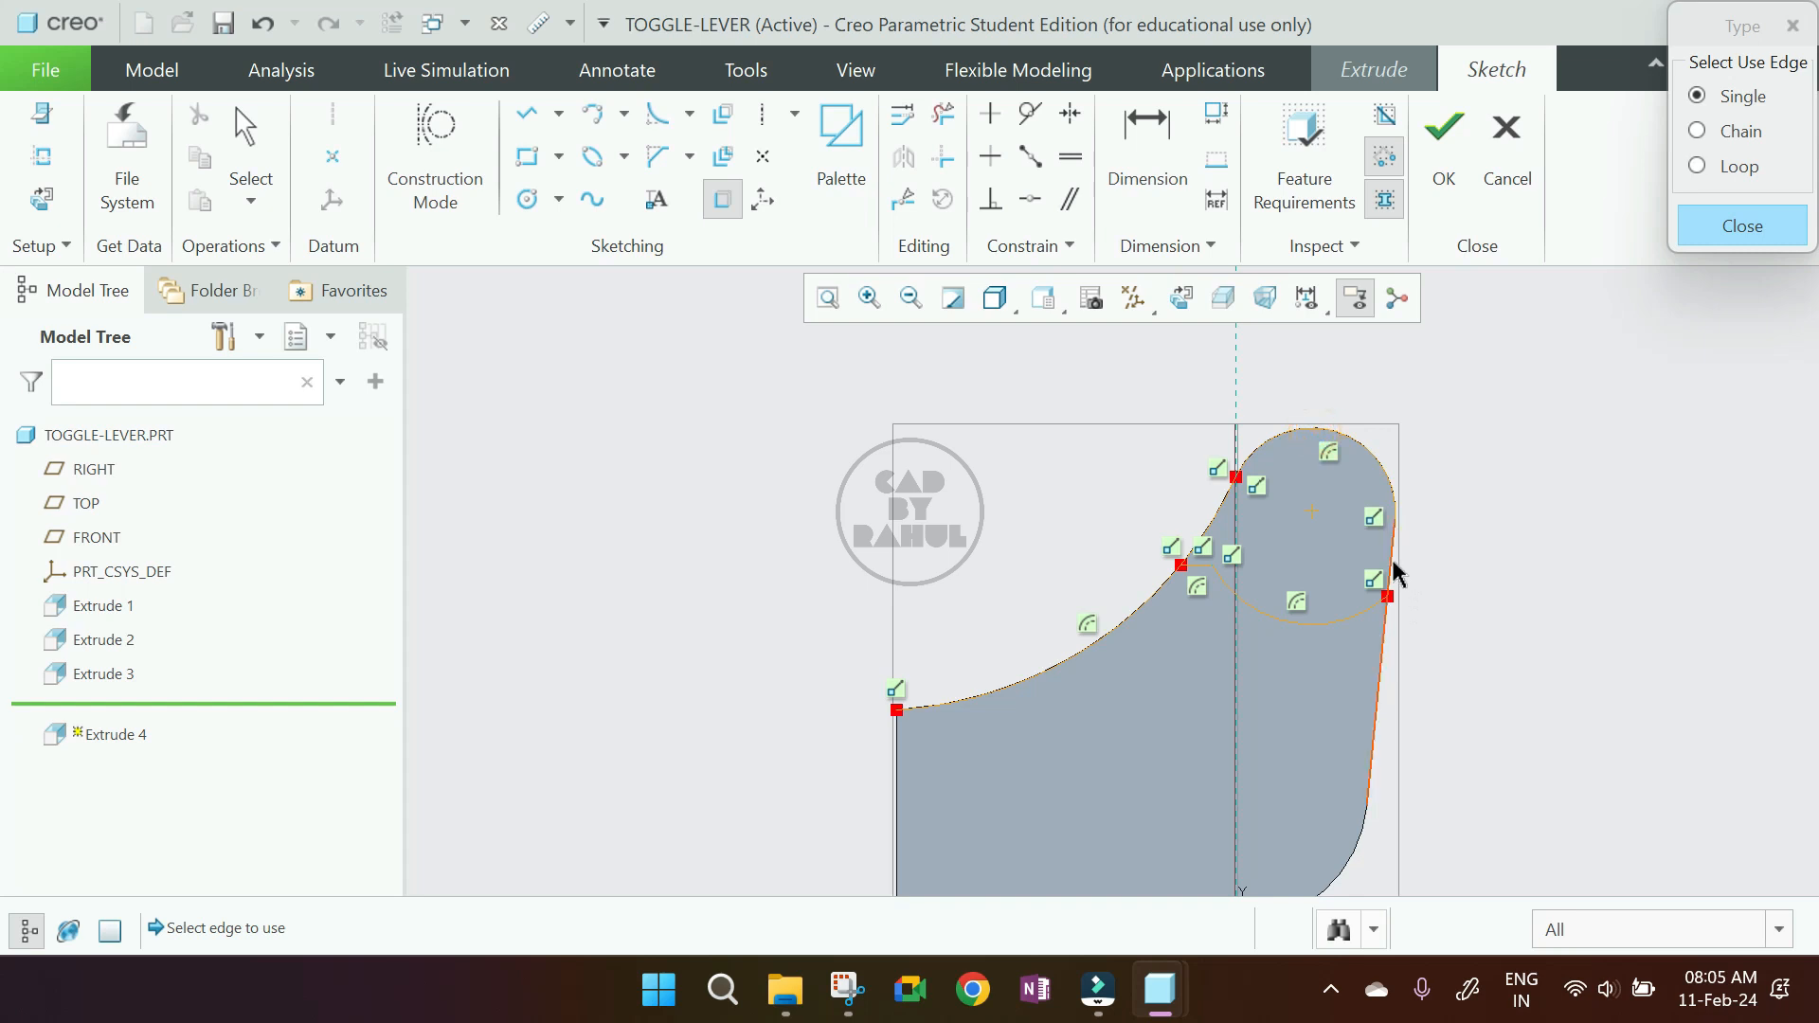
left_click(1393, 576)
middle_click(1566, 603)
- Trim the projected concave and side edges beyond the boss outline and finish the sketch
left_click(943, 114)
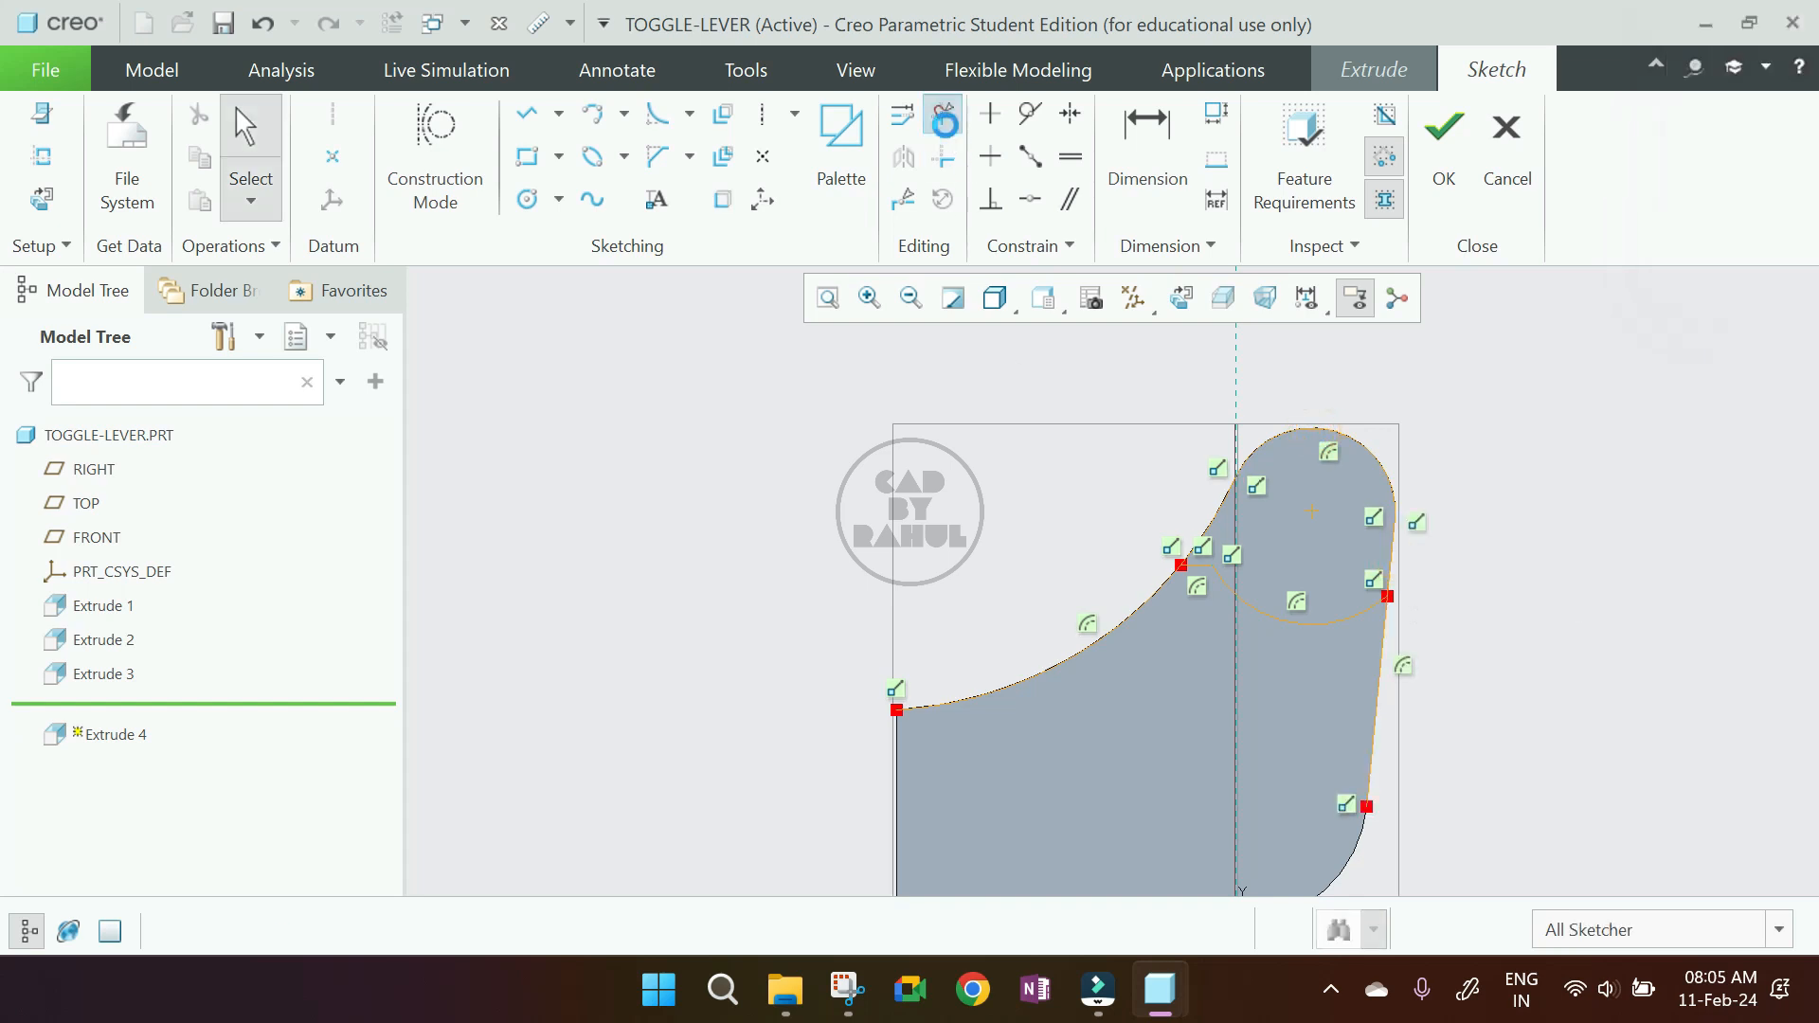
left_click(1012, 652)
middle_click(1129, 699)
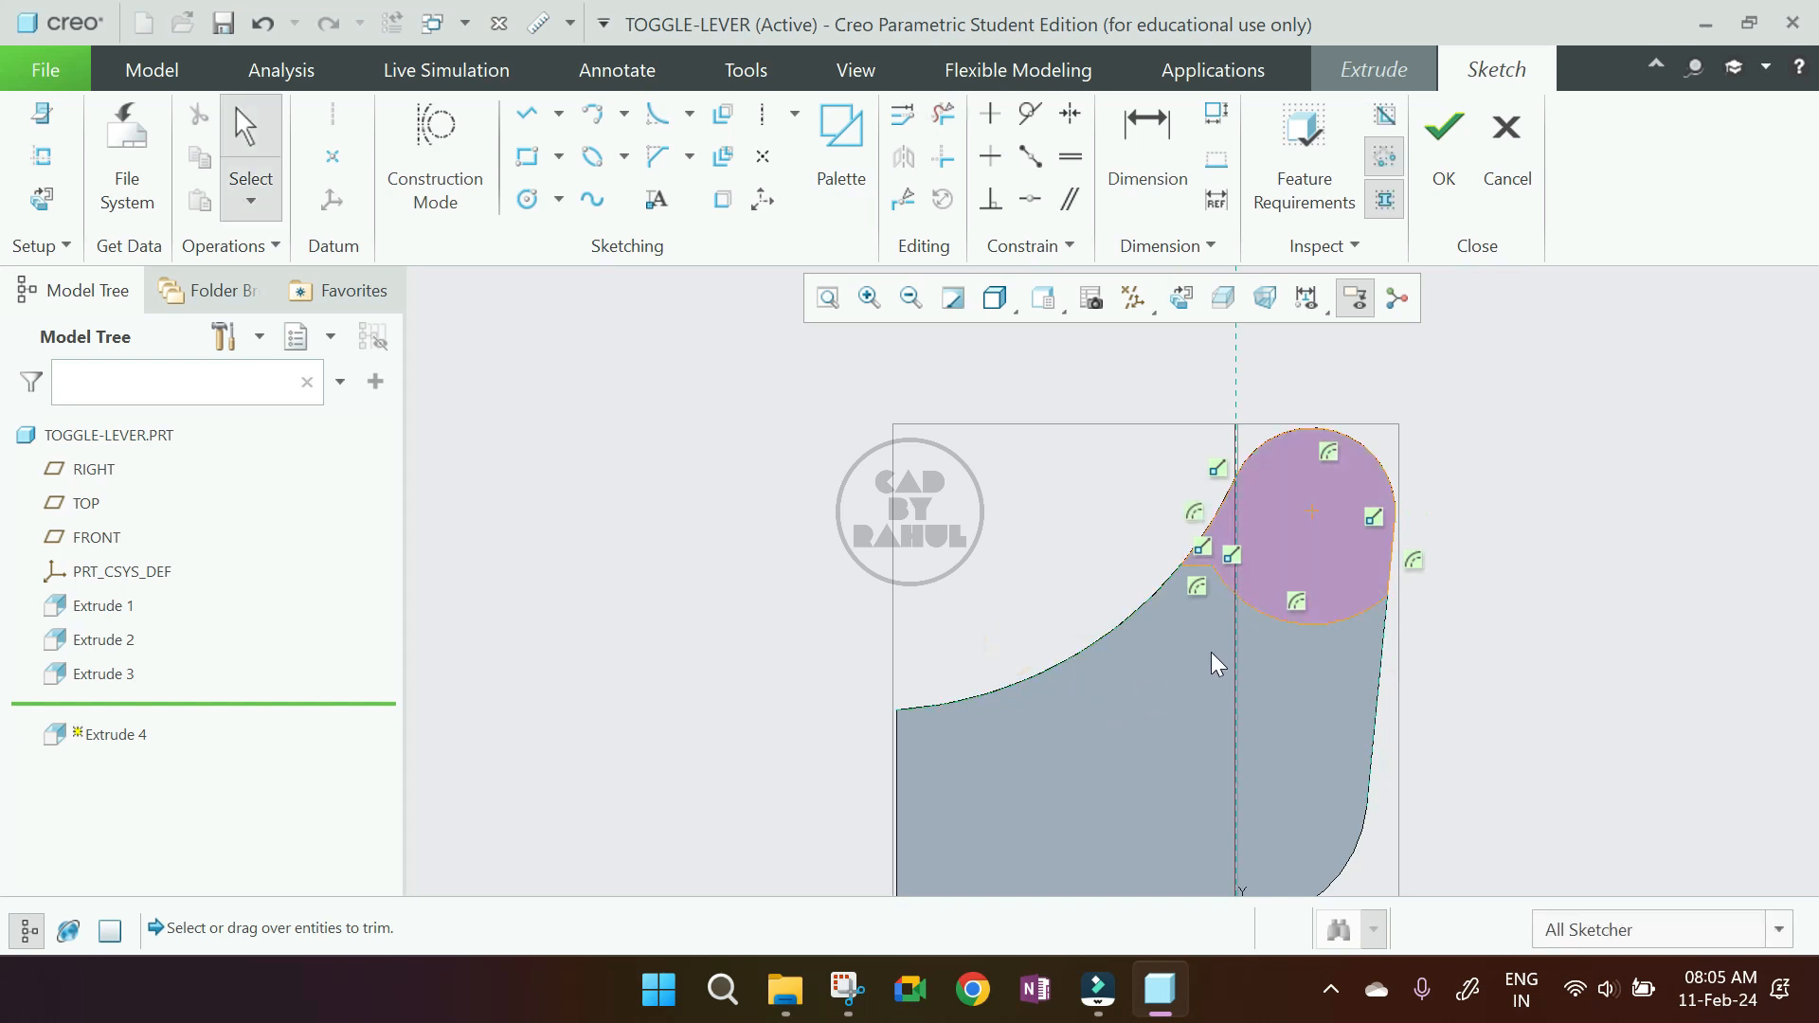
left_click(1444, 142)
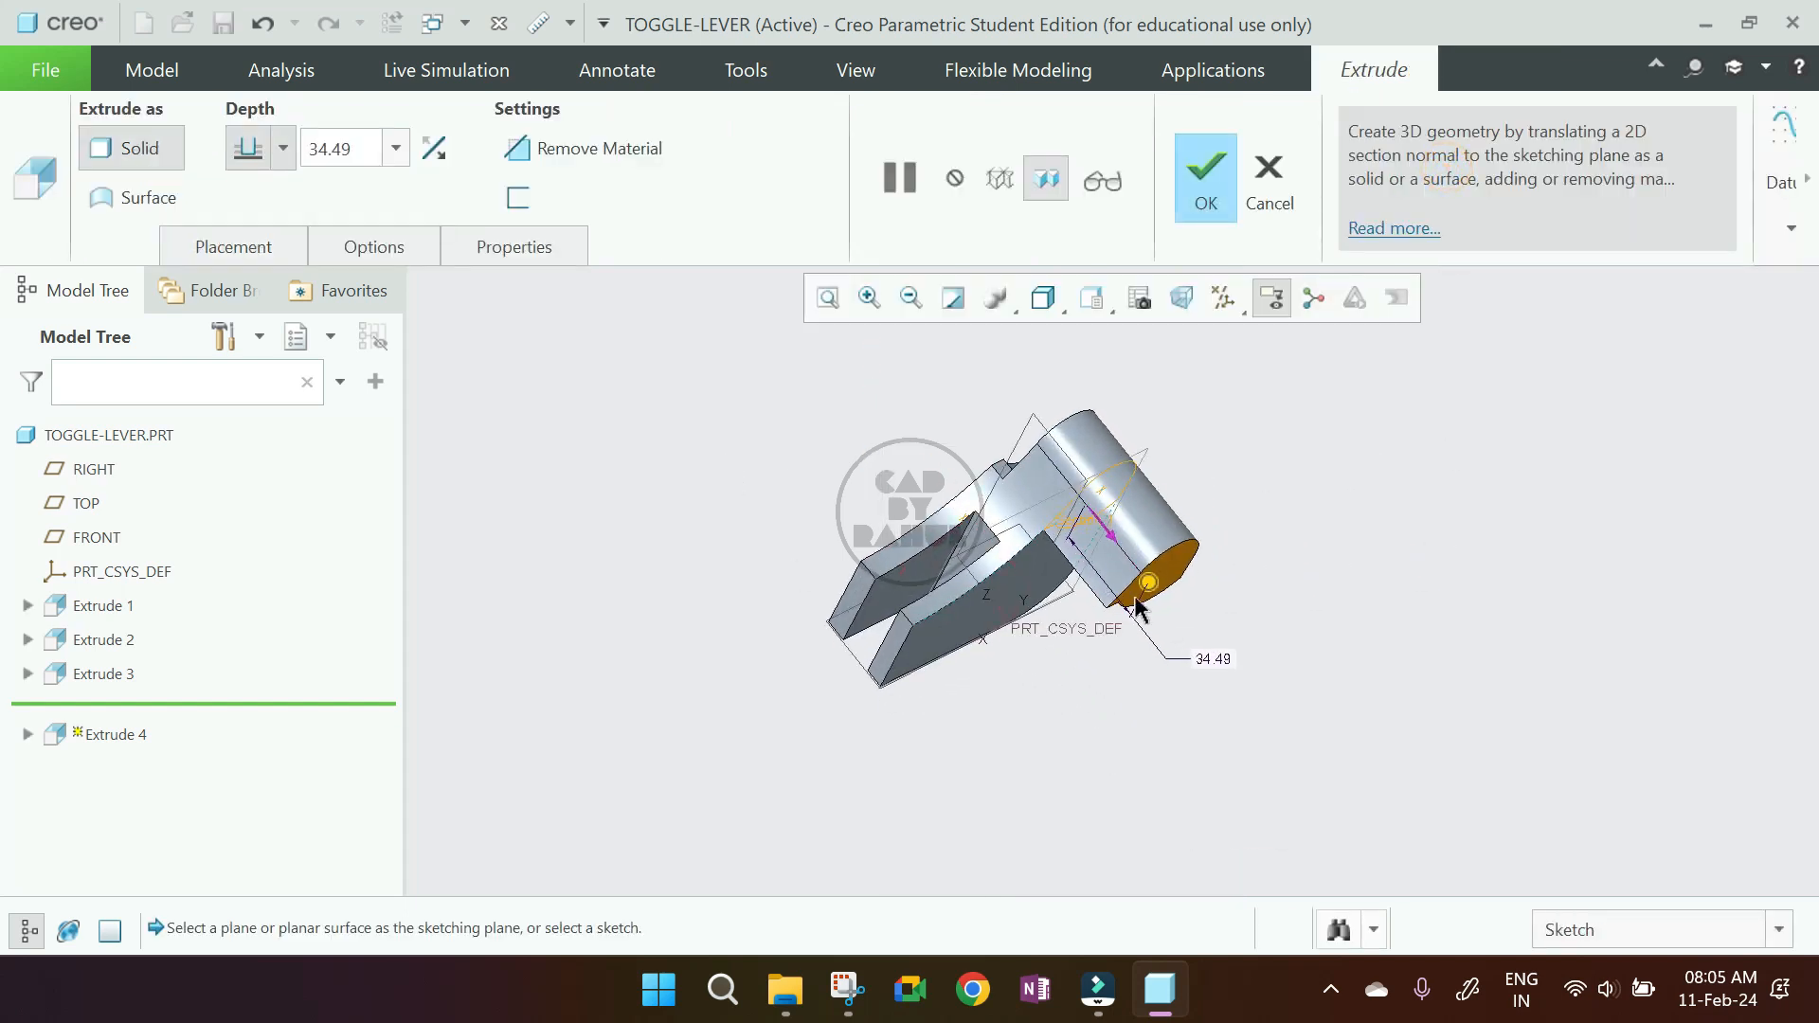
- Direct the extrusion into the body as a material-removing cut, set its depth to 6 mm and complete the feature
left_click_drag(1149, 582, 1107, 551)
left_click_drag(1085, 536, 1068, 521)
double_click(341, 147)
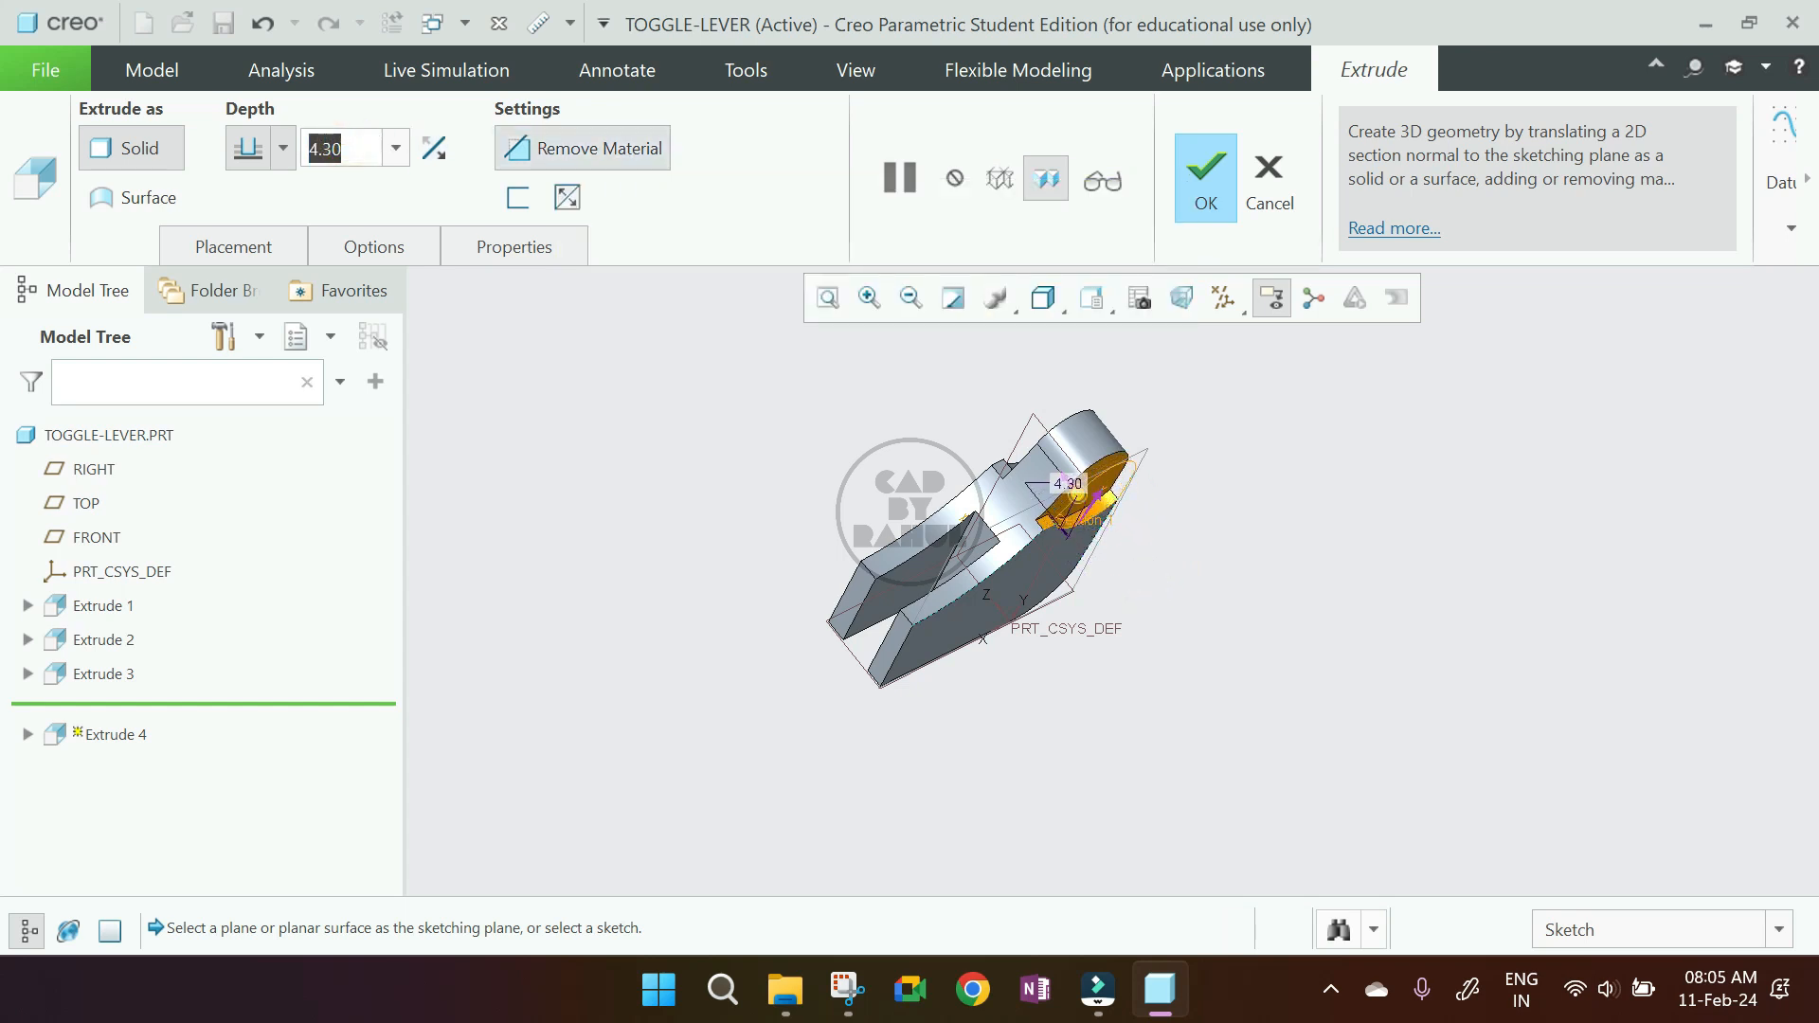
type("6")
key("Return")
middle_click(735, 431)
- Switch to the reference drawing in Snipping Tool and outline the two reamed holes and the open end slot in red
middle_click_drag(1444, 656, 1247, 571)
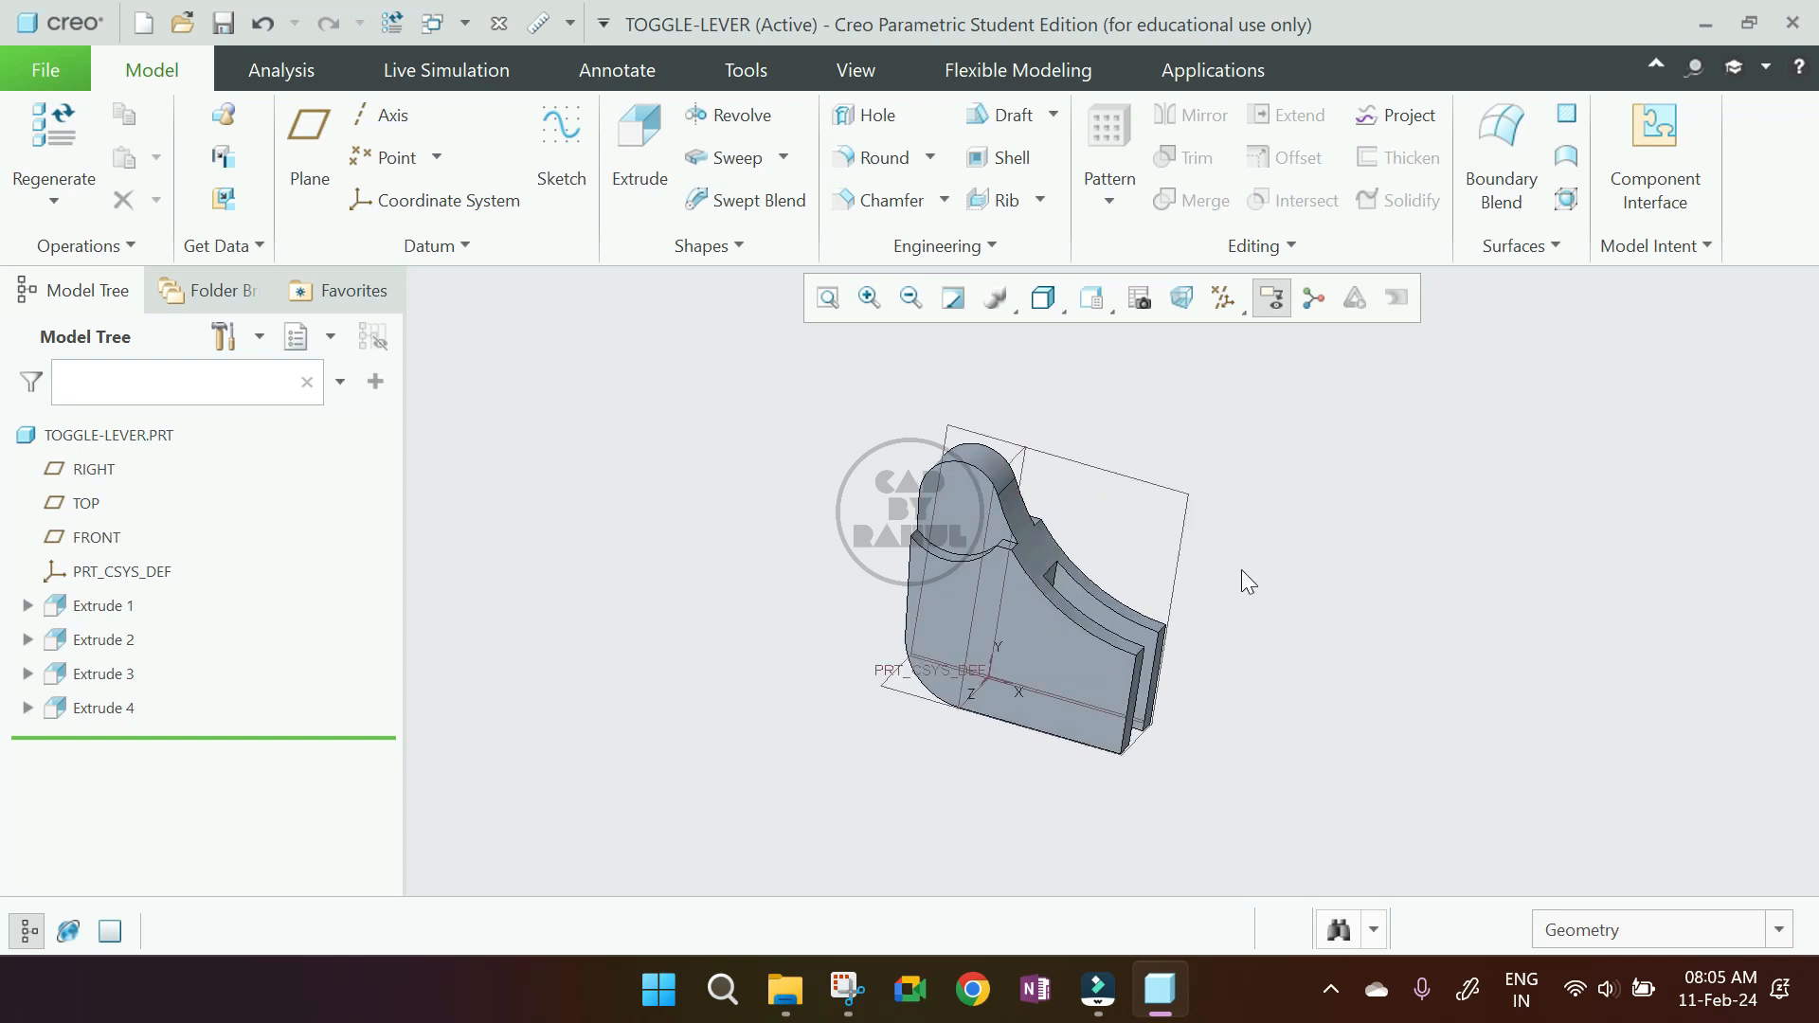
left_click(848, 988)
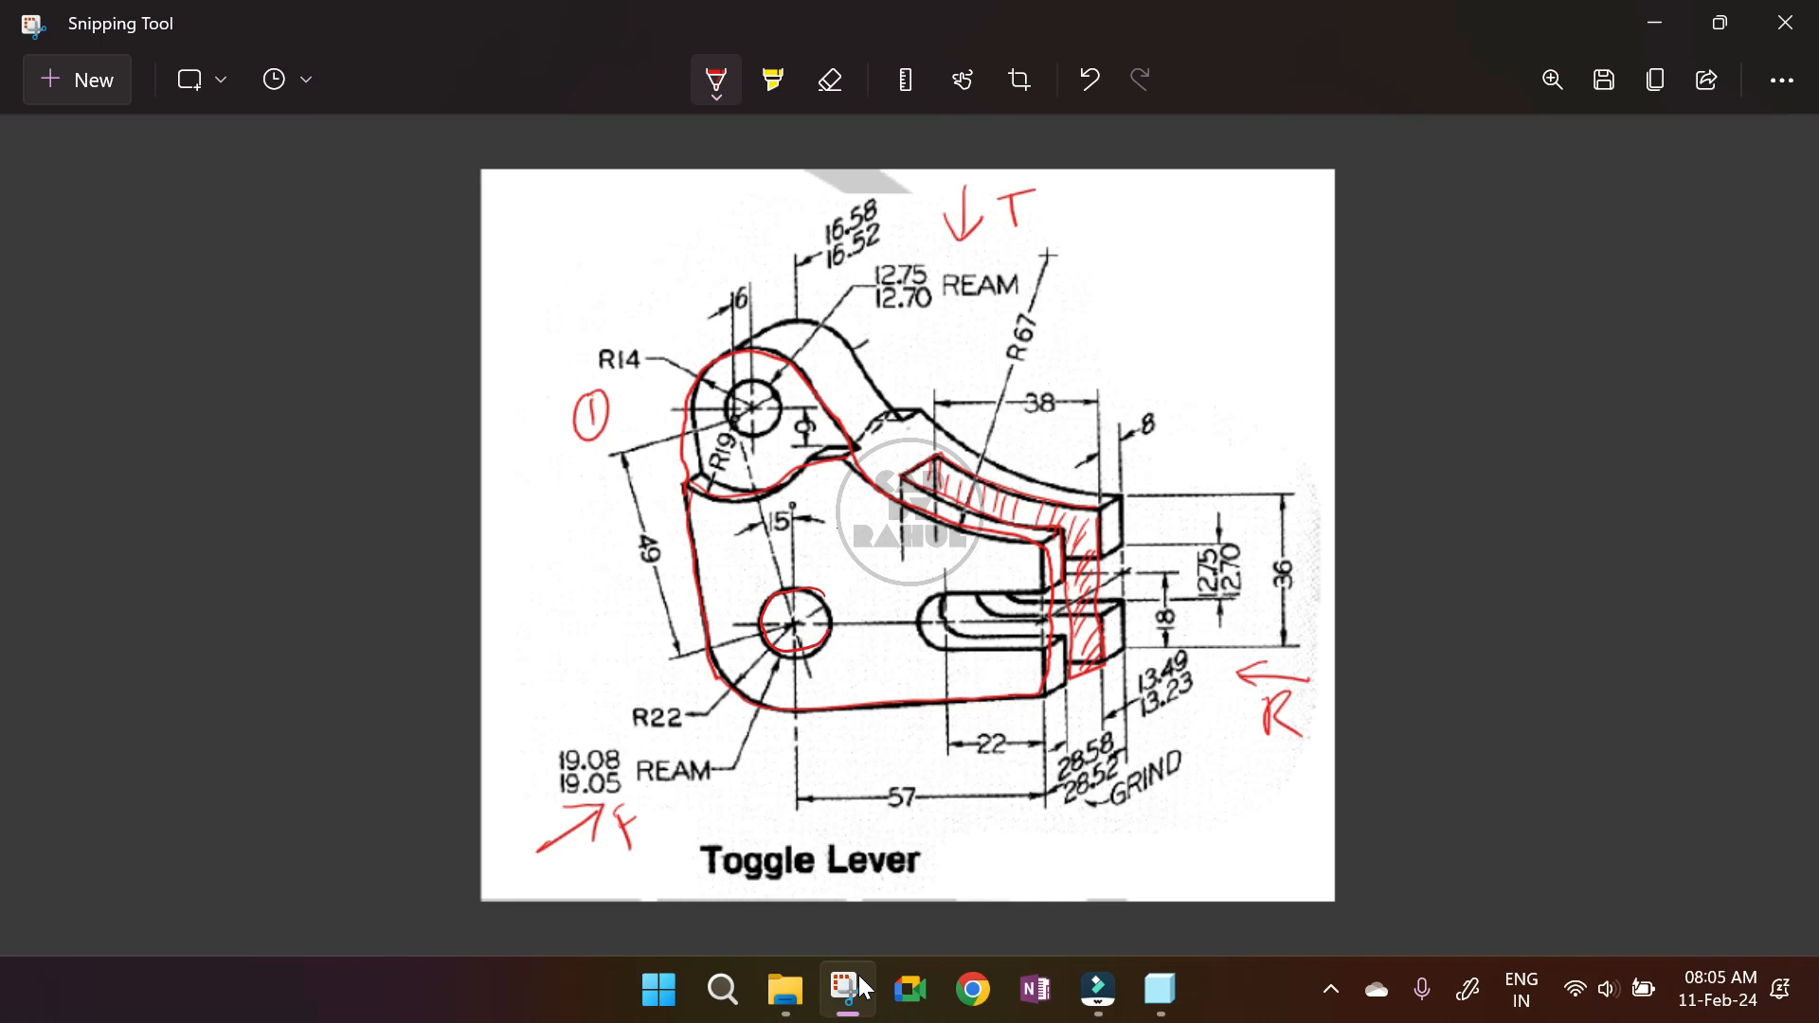
left_click_drag(829, 638, 803, 596)
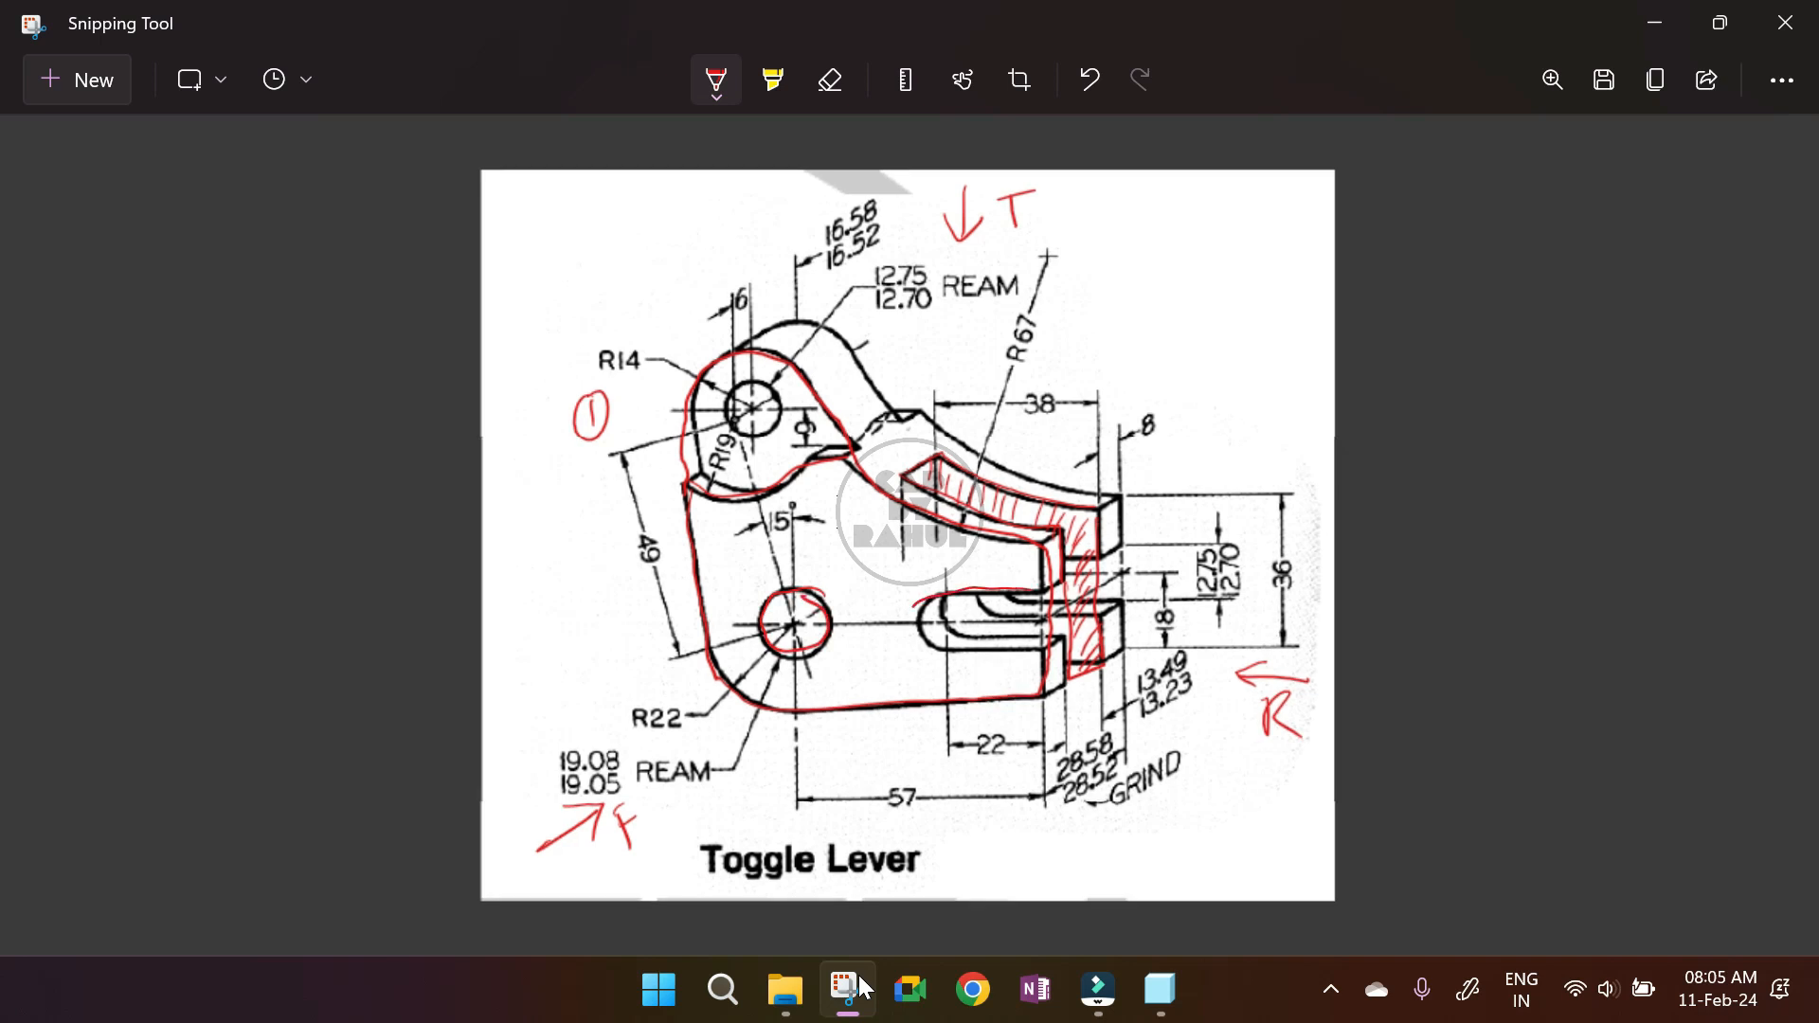
left_click_drag(970, 647, 1038, 648)
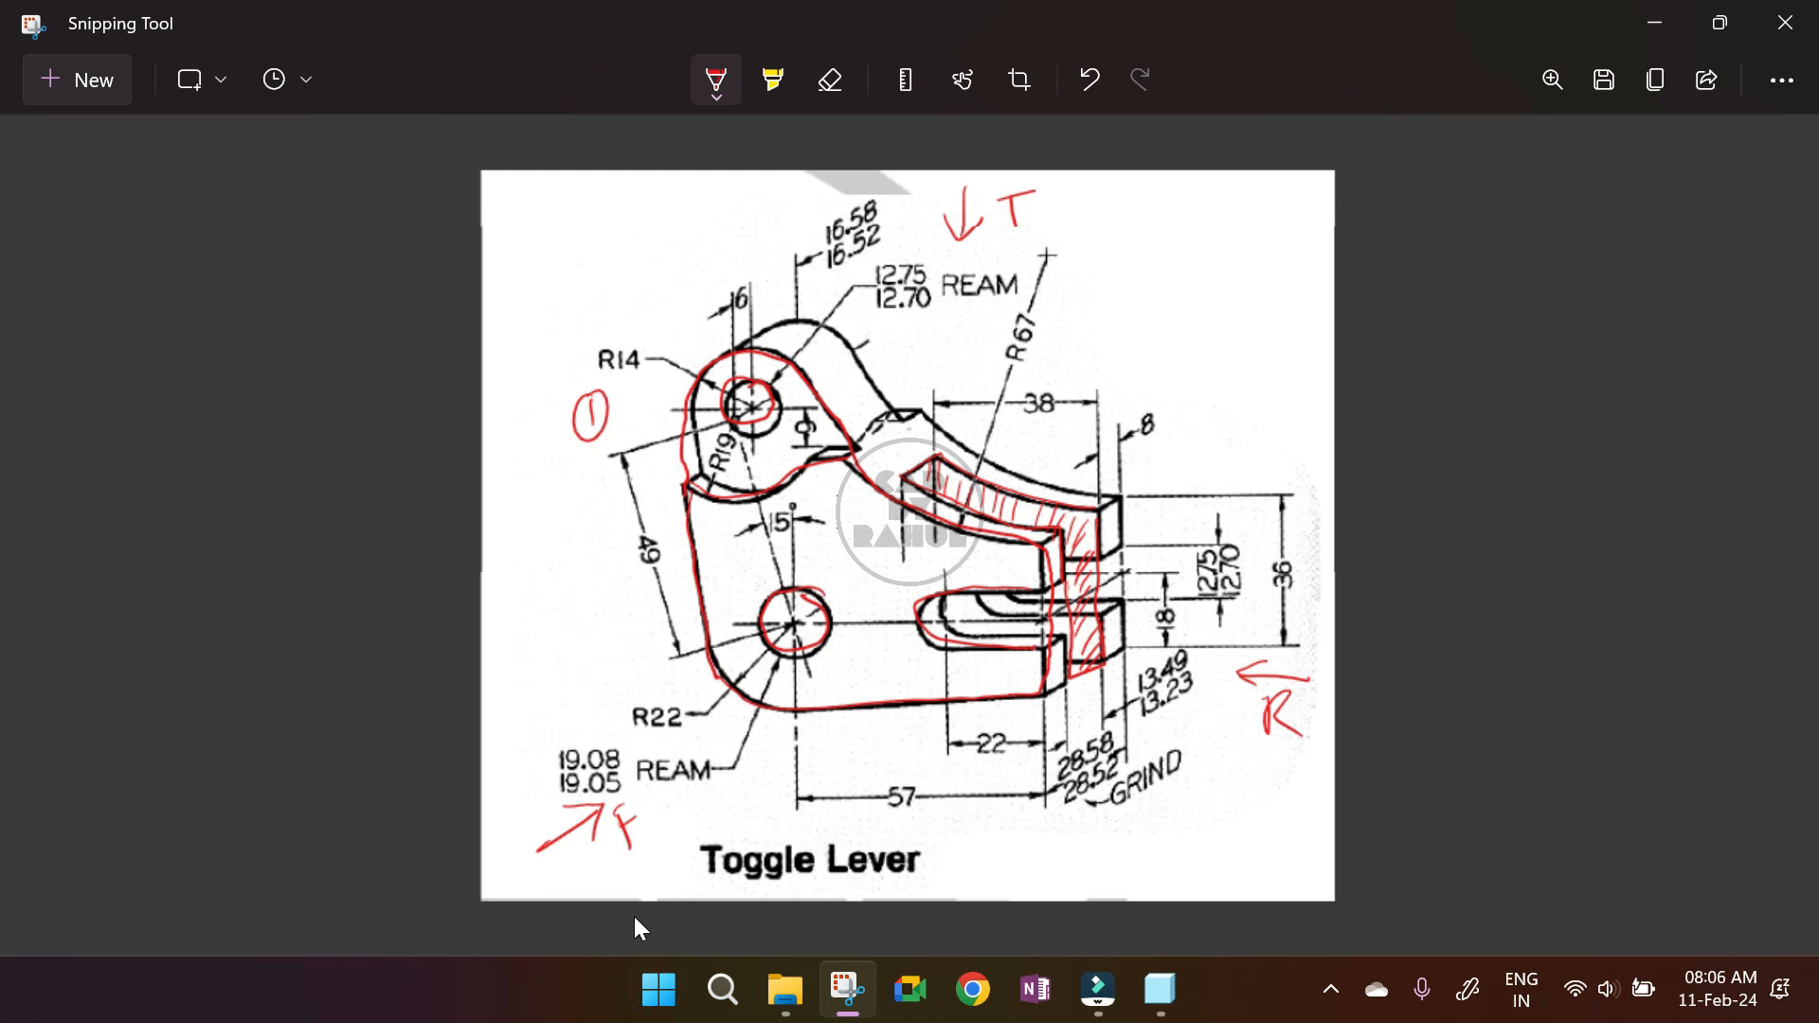
- Switch back to Creo, start an extrude sketch on the lever's front face and draw a 19 mm circle concentric with the lower rounded corner
key("alt+Tab")
left_click(646, 161)
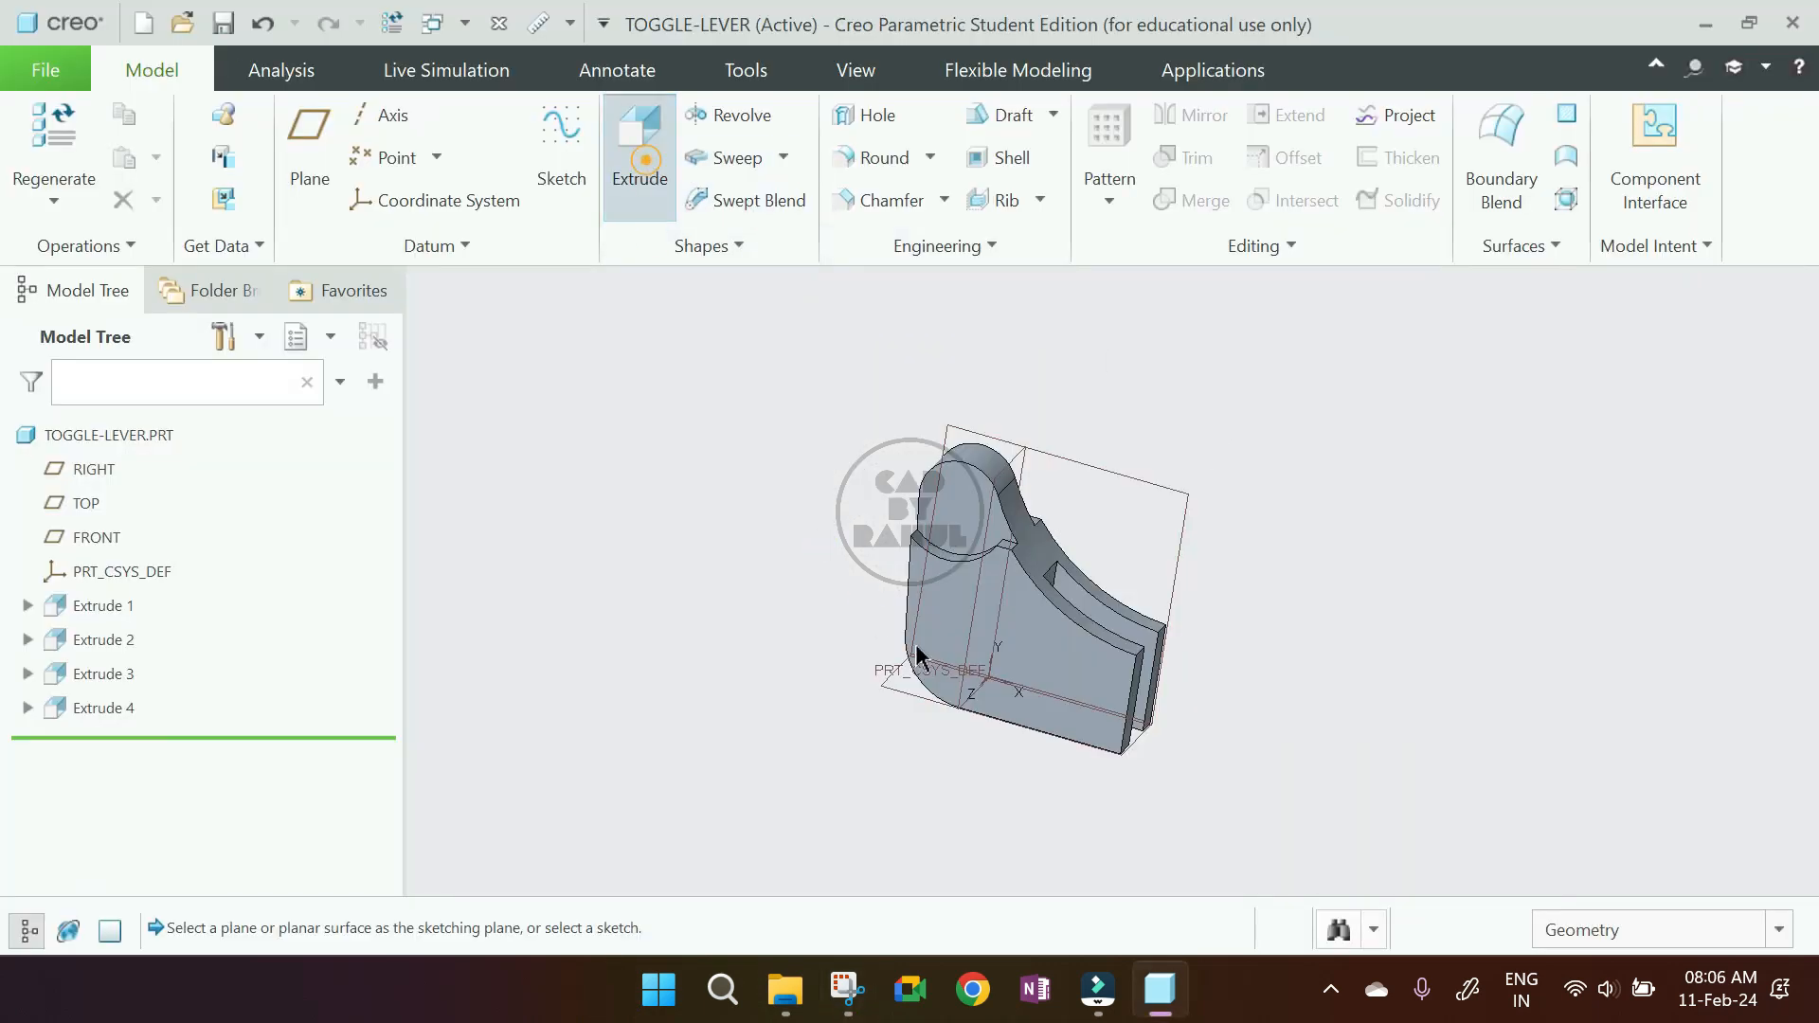
left_click(992, 635)
left_click(1175, 296)
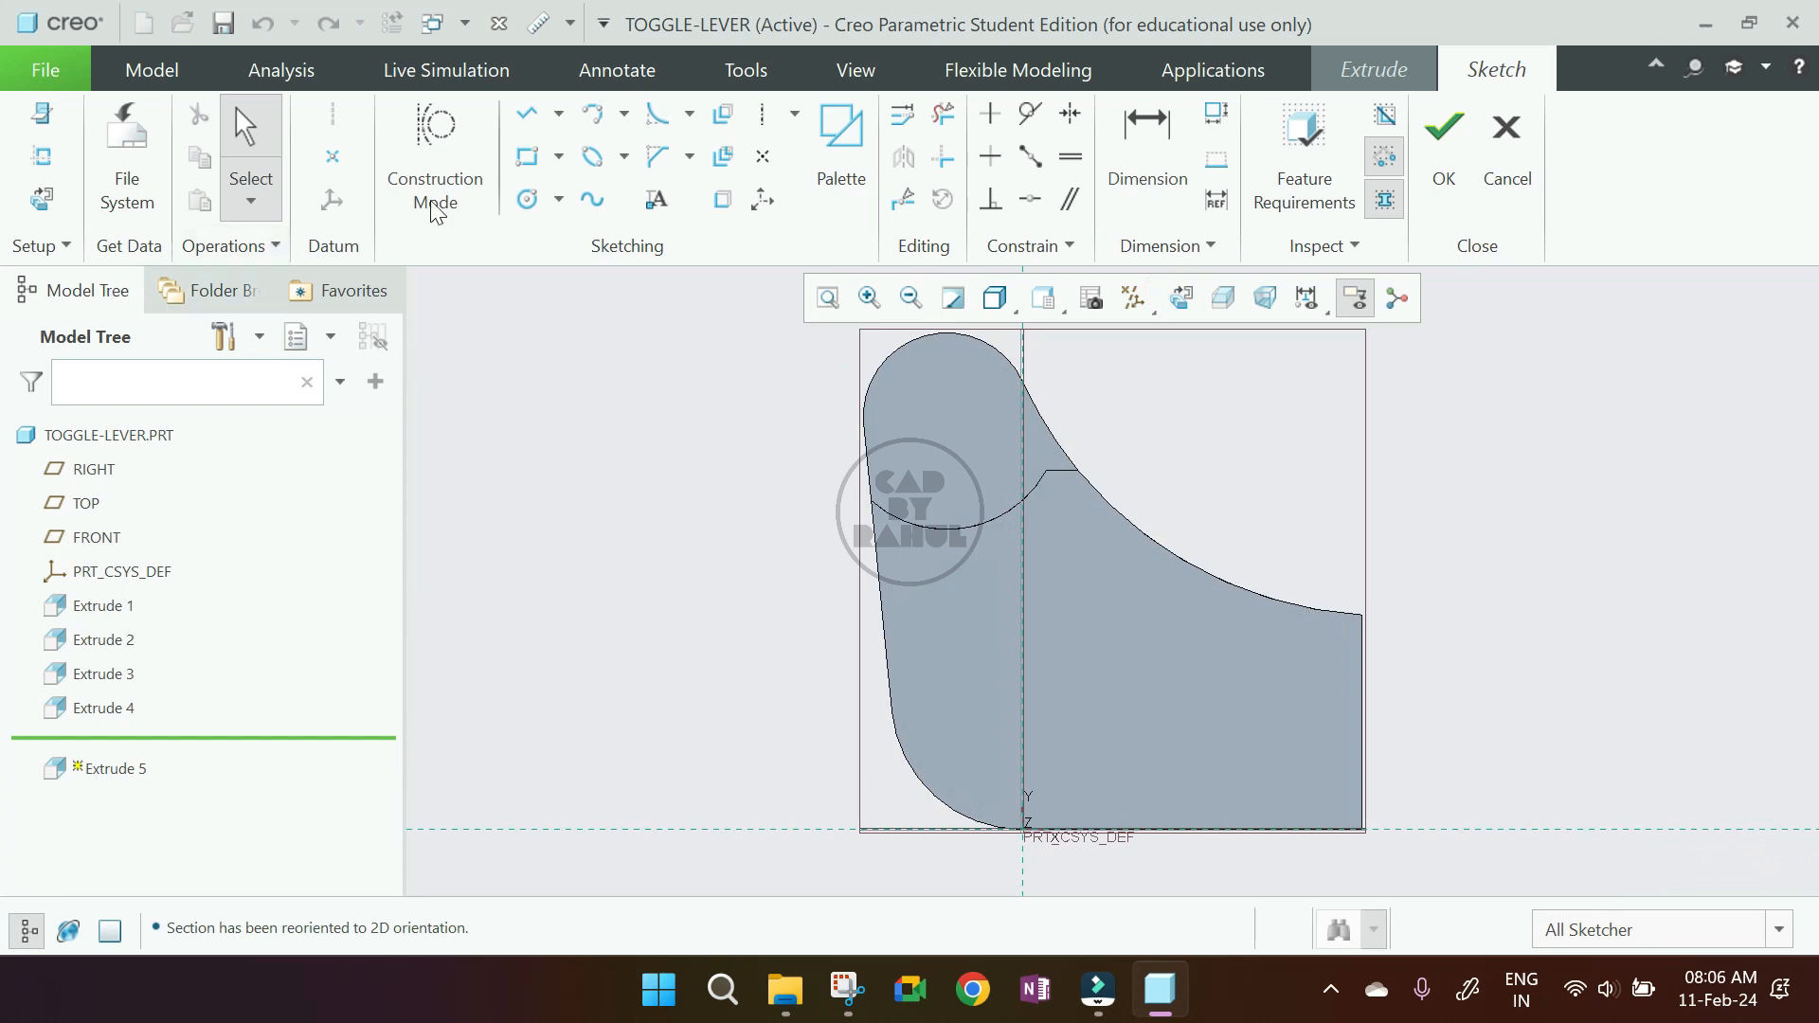
left_click(557, 201)
left_click(606, 273)
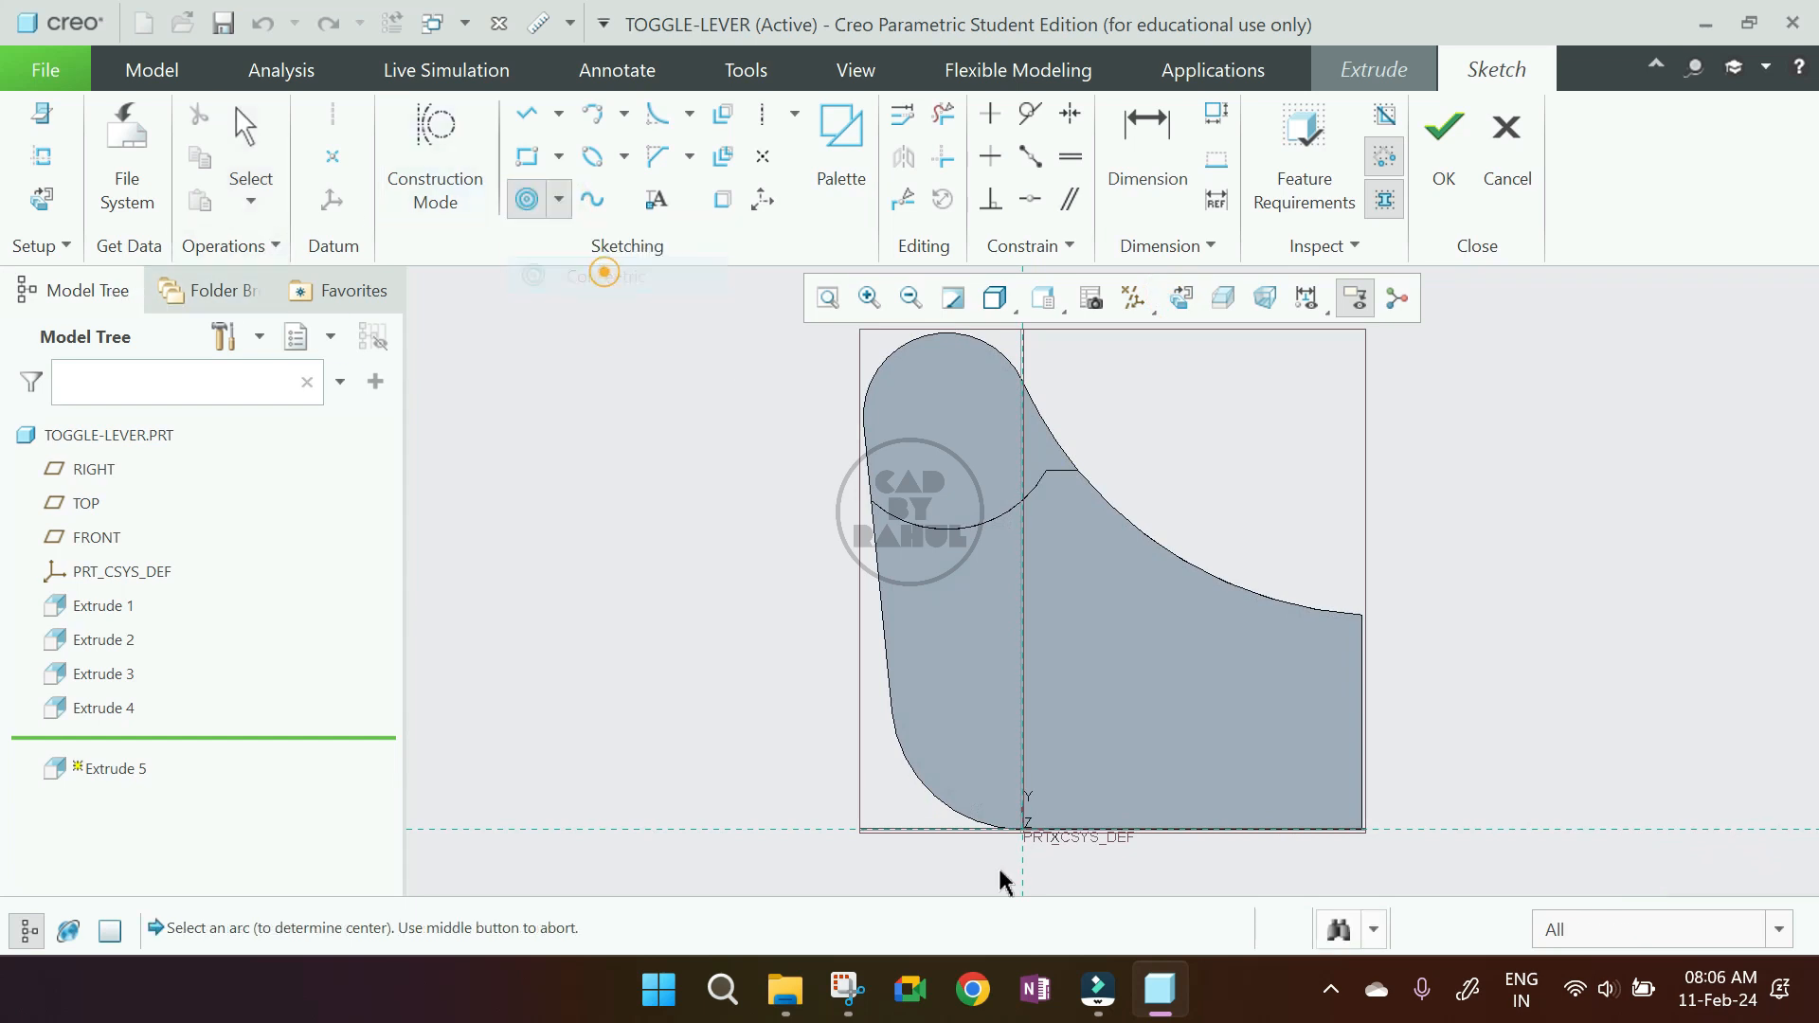
left_click(950, 779)
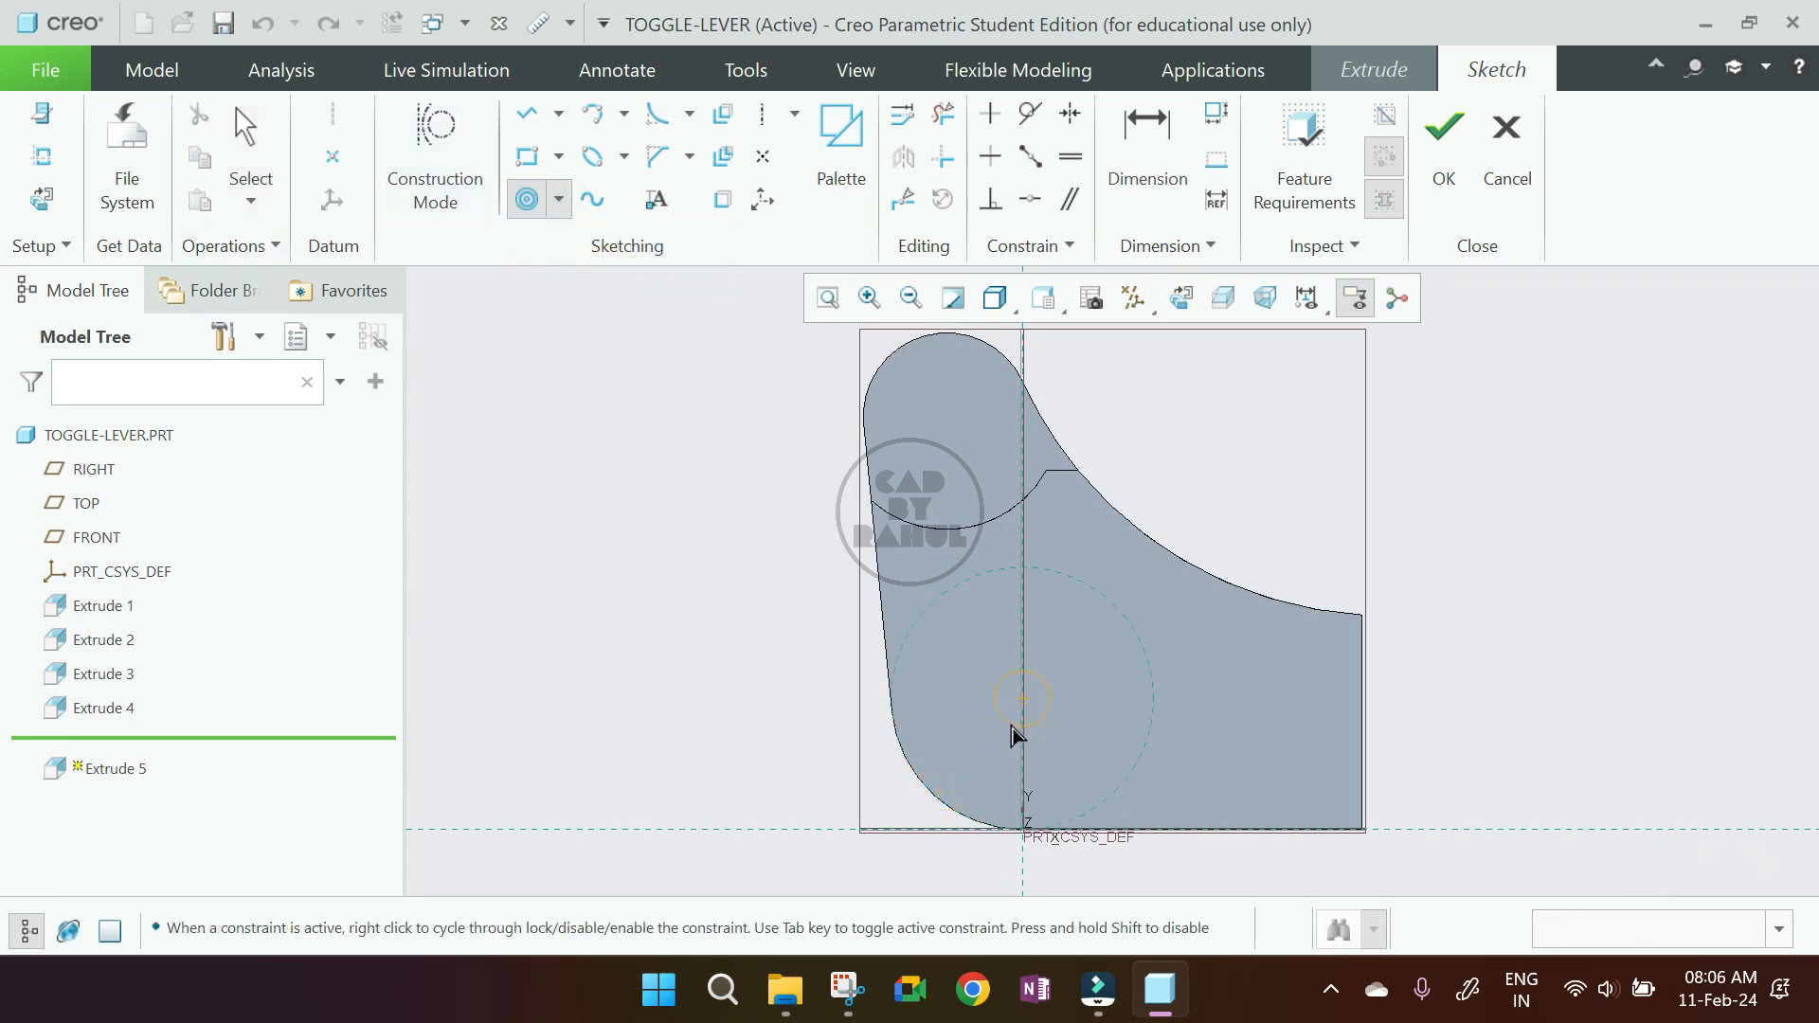
left_click(989, 749)
middle_click(792, 800)
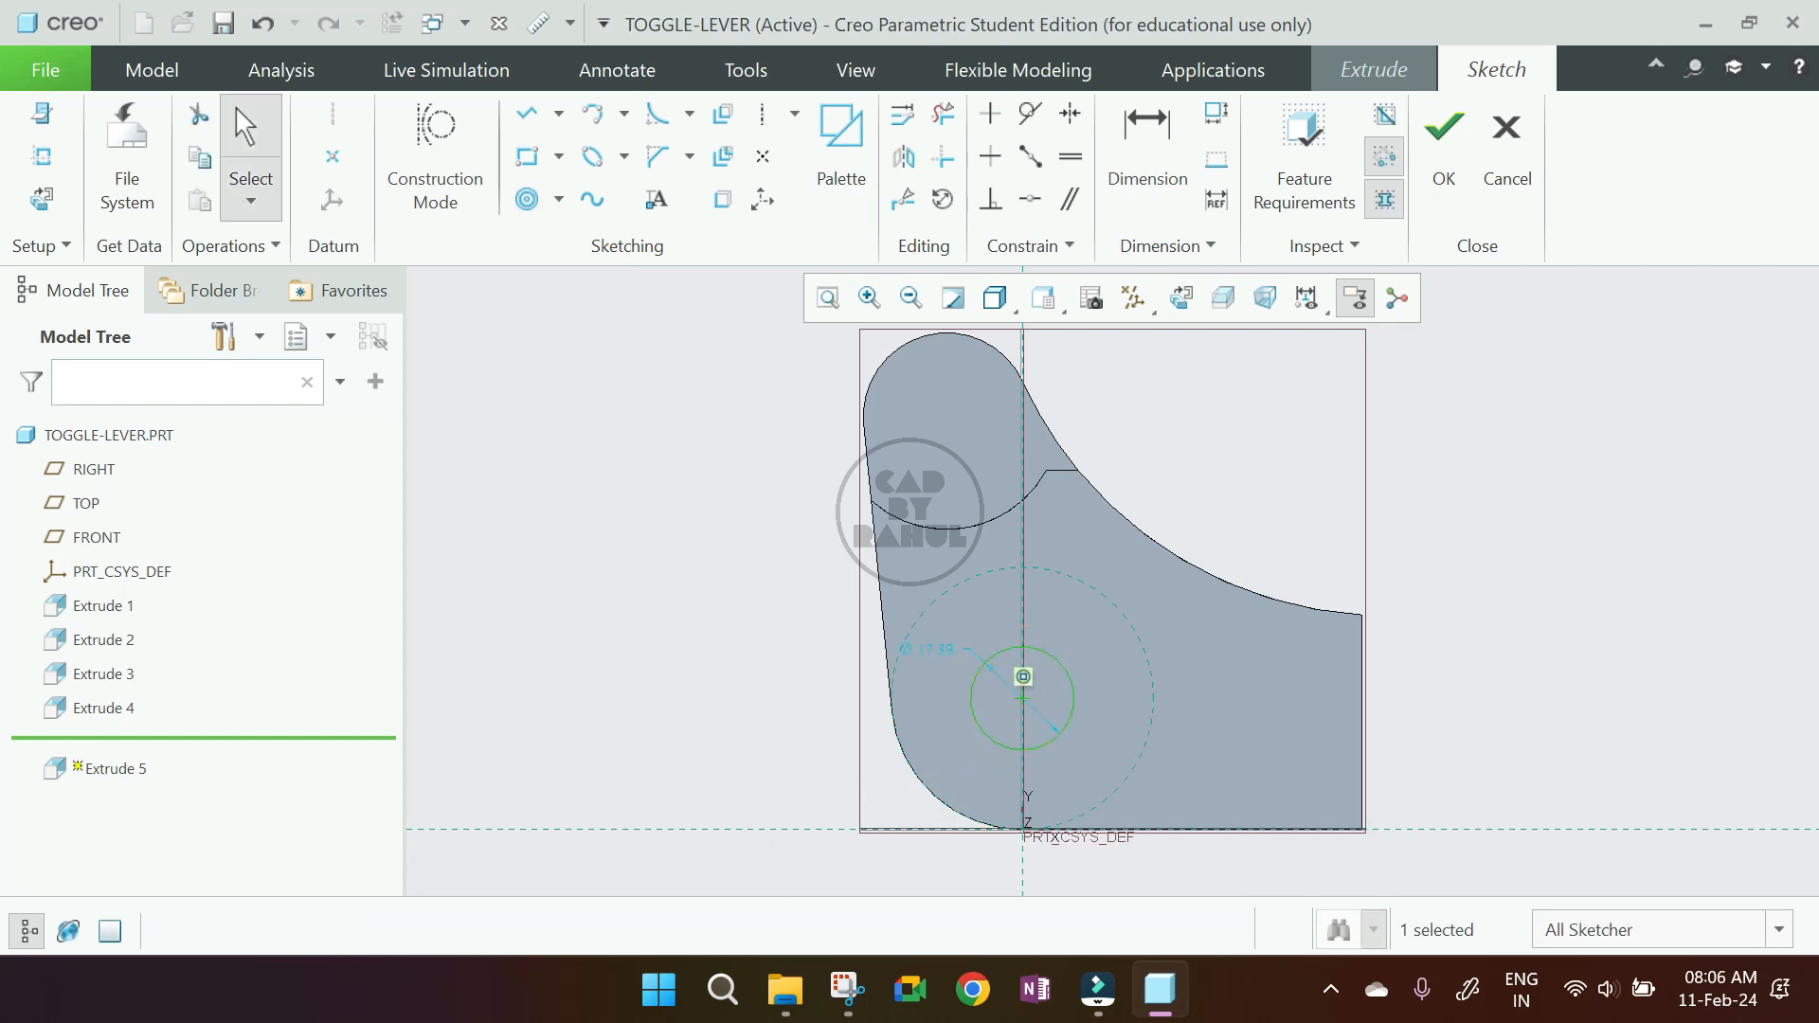
- Draw a circle concentric with the upper rounded end and set its diameter to 12.75 mm
left_click(526, 200)
left_click(938, 346)
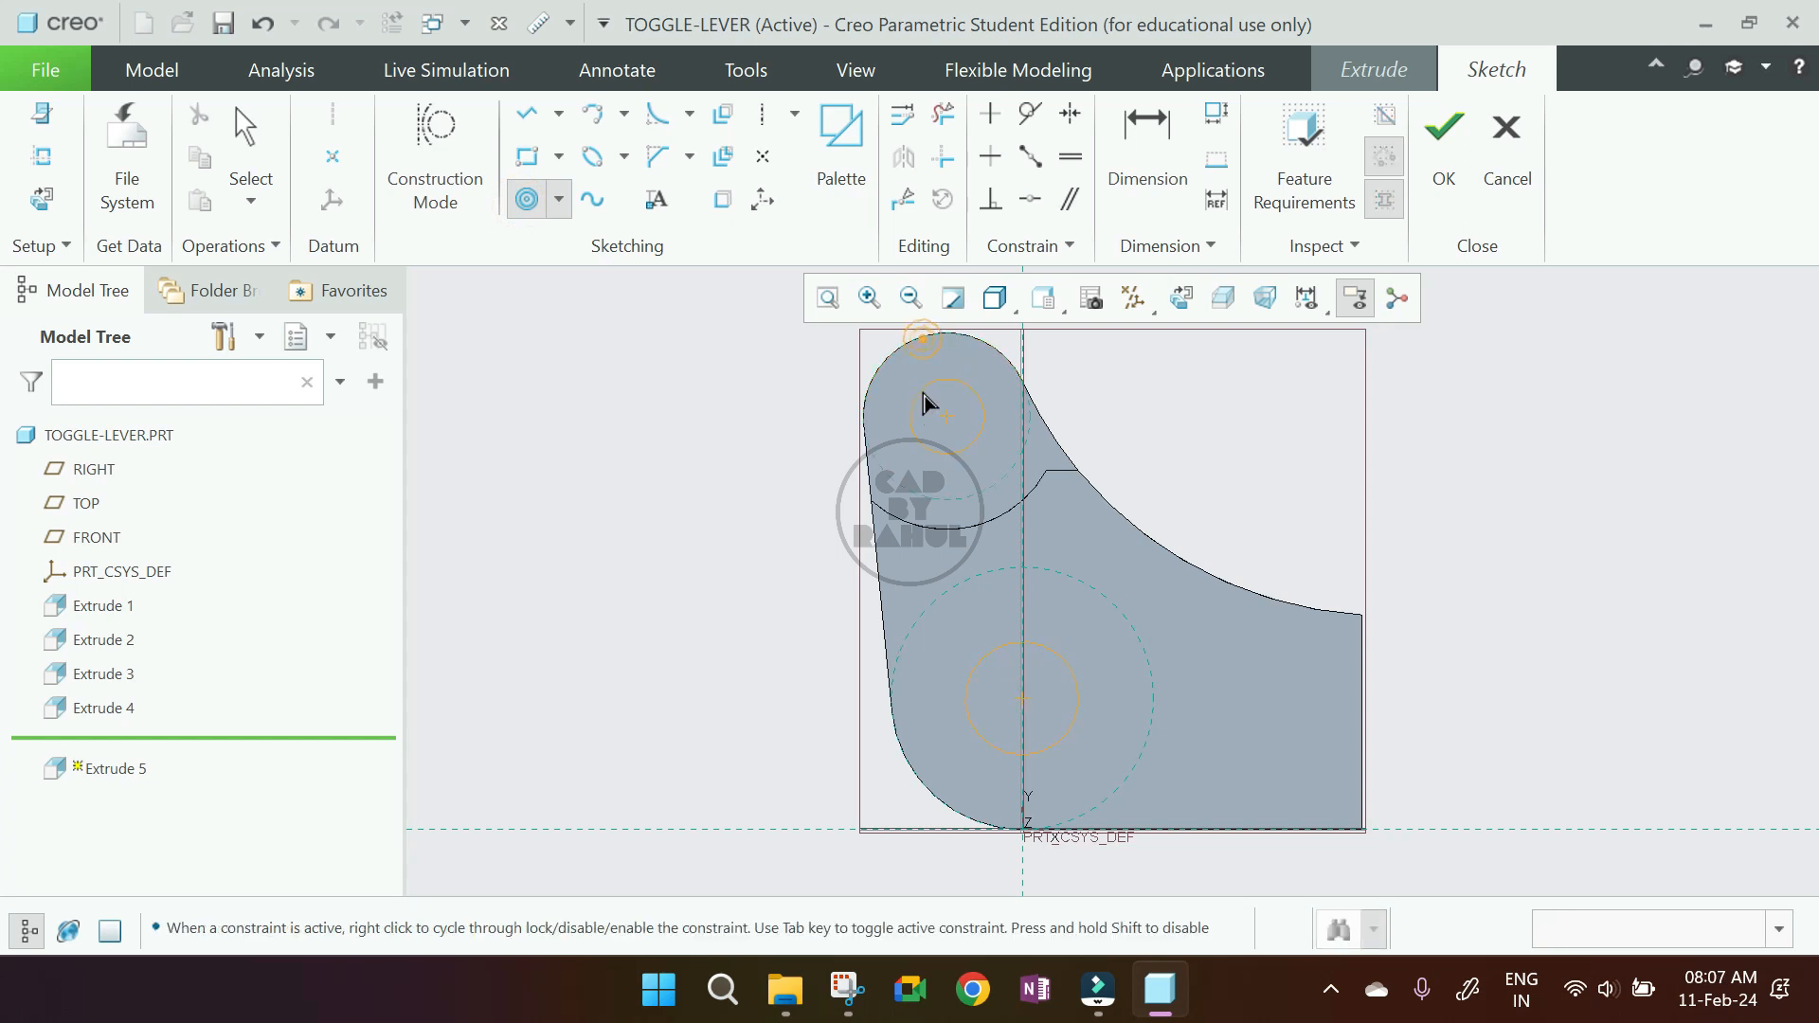
middle_click(933, 398)
middle_click(881, 394)
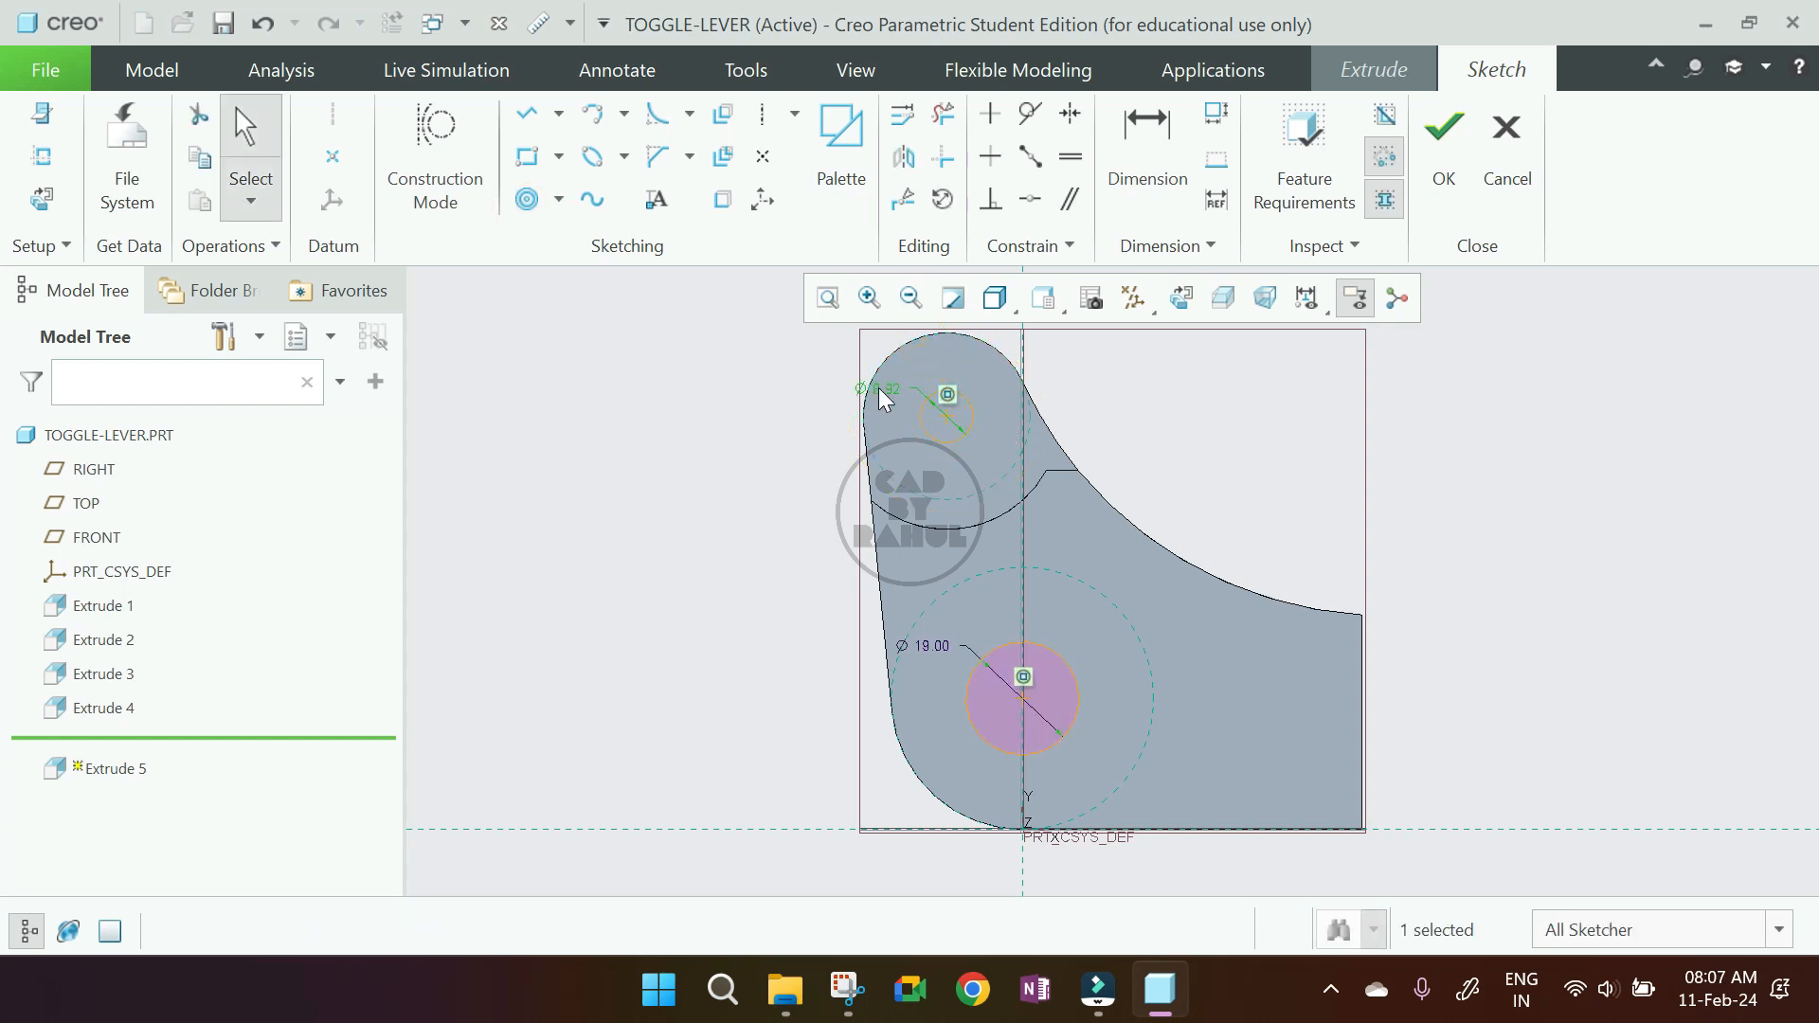
type("12.7")
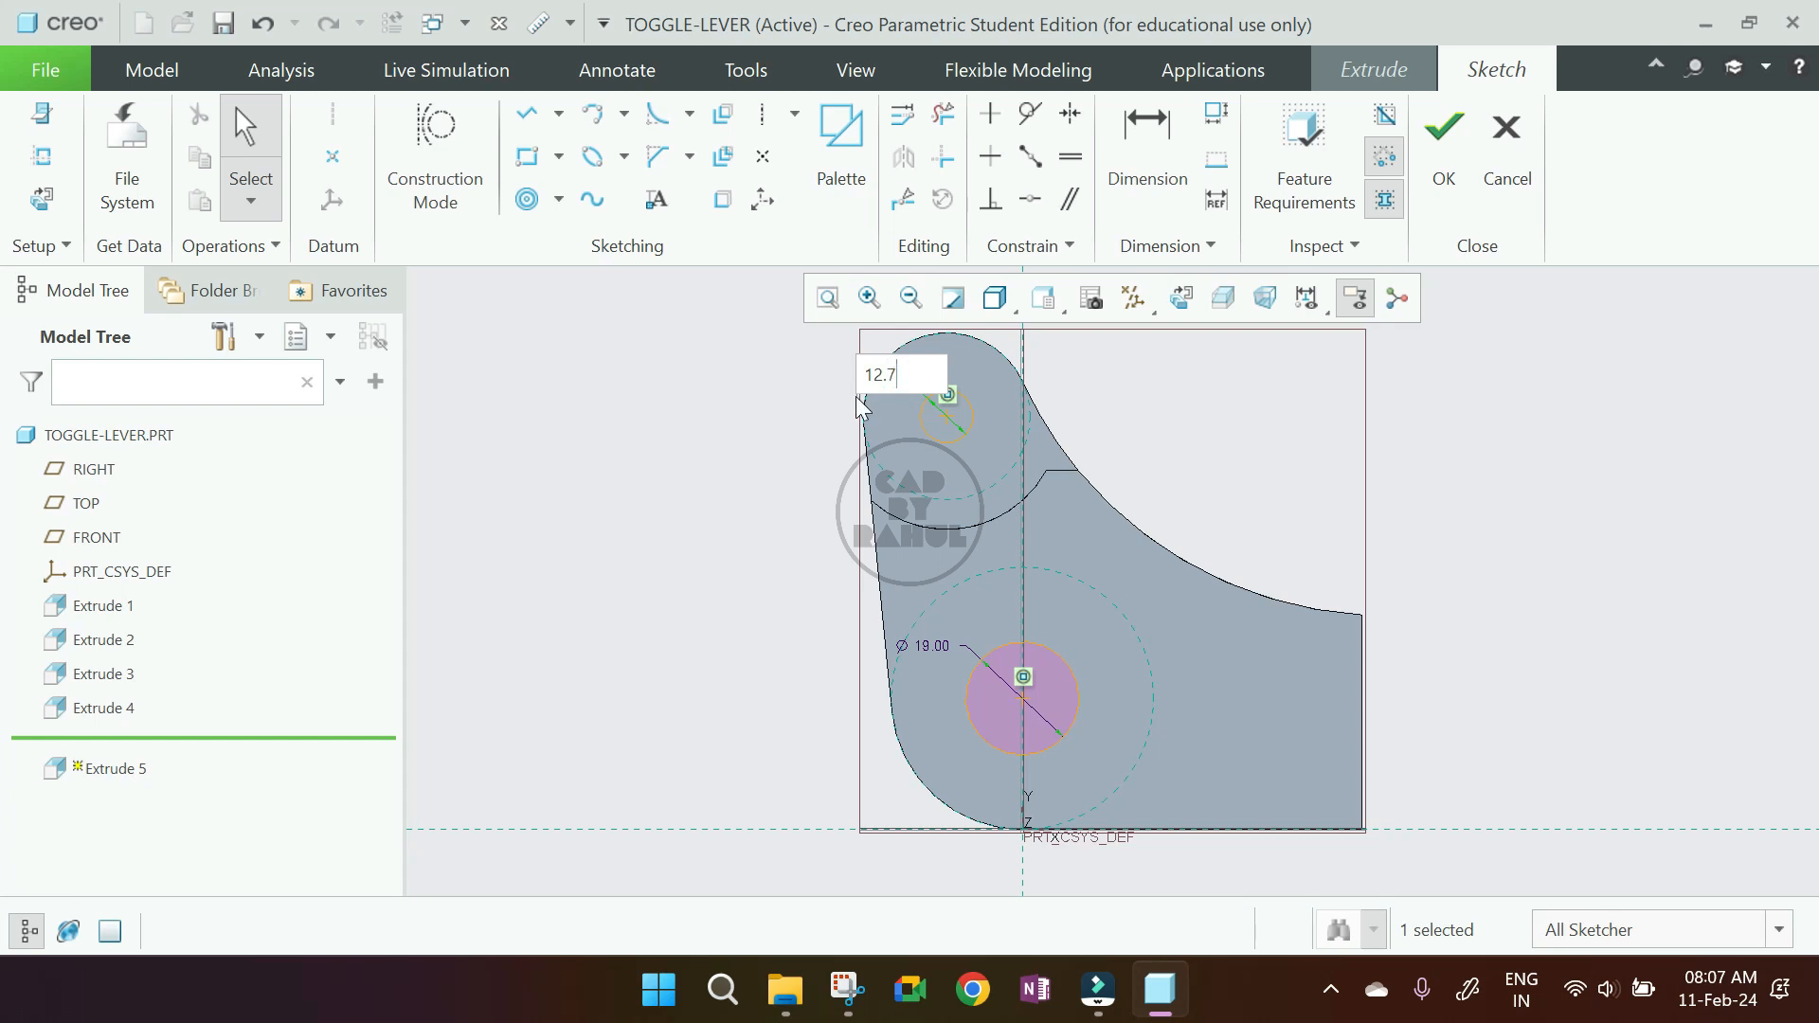
key("Return")
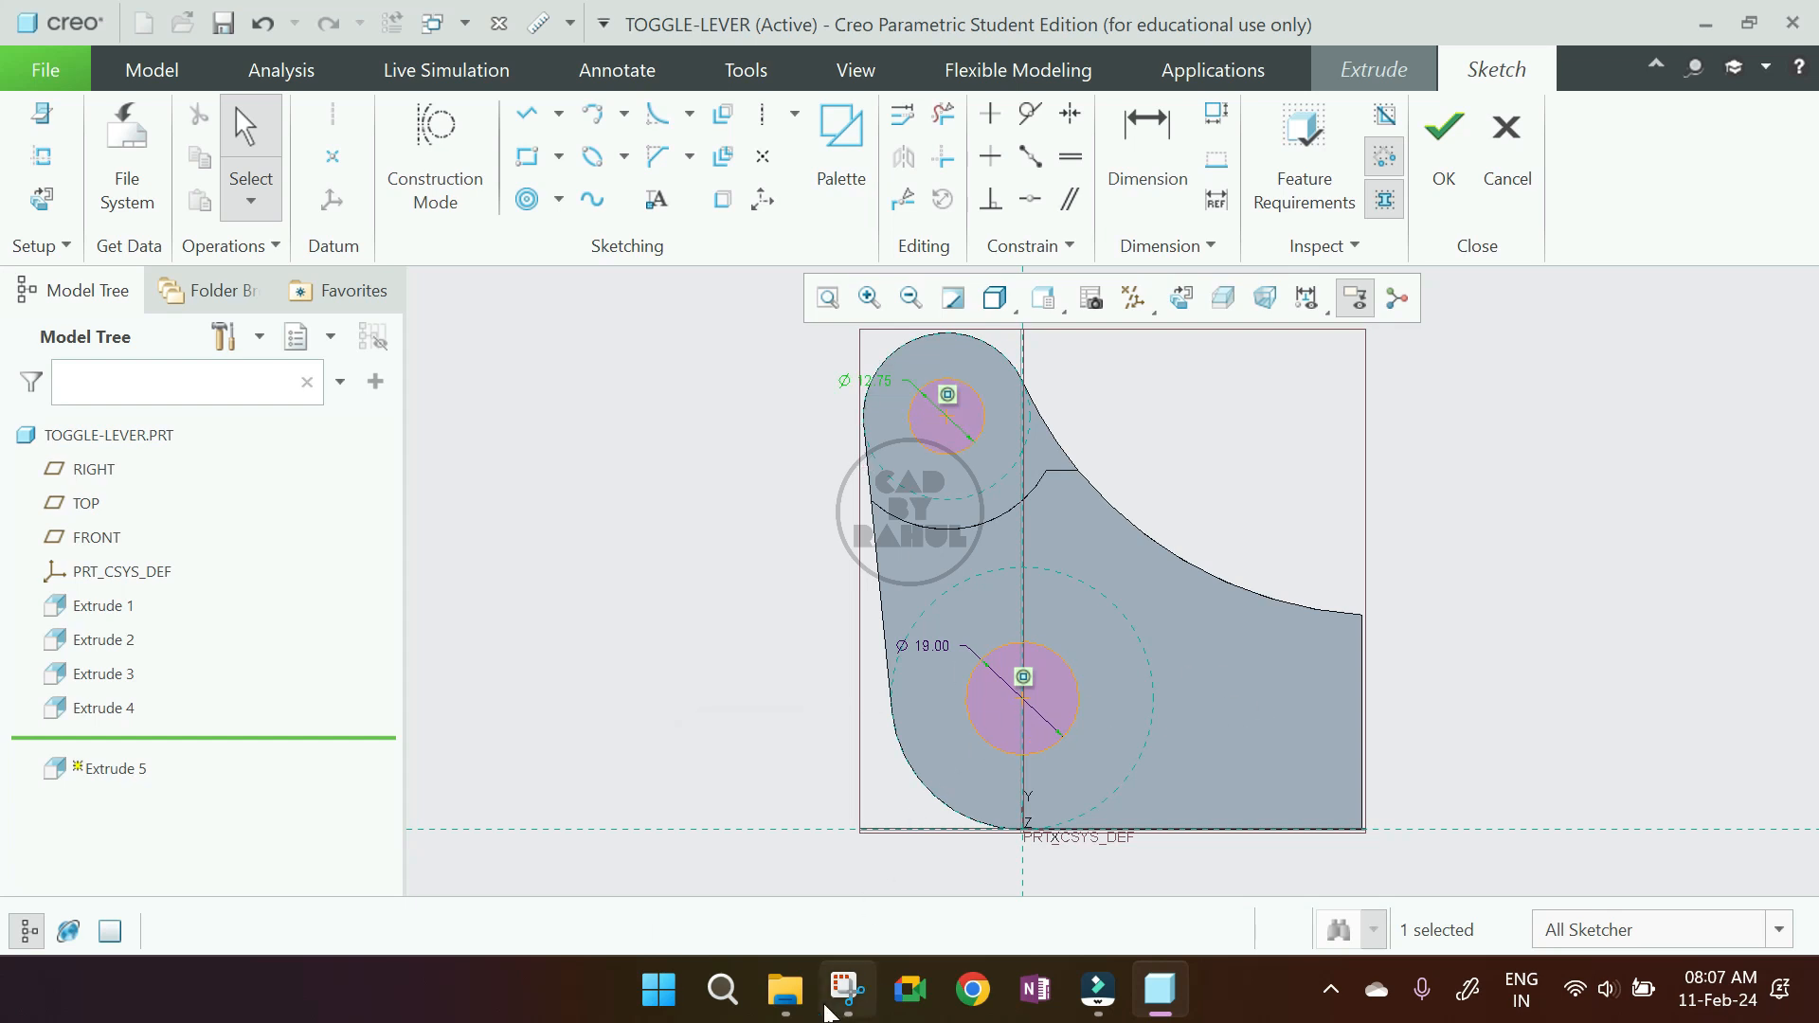
- Check the reference drawing and add a horizontal centerline through the lower circle's centre
left_click(845, 987)
left_click(839, 1002)
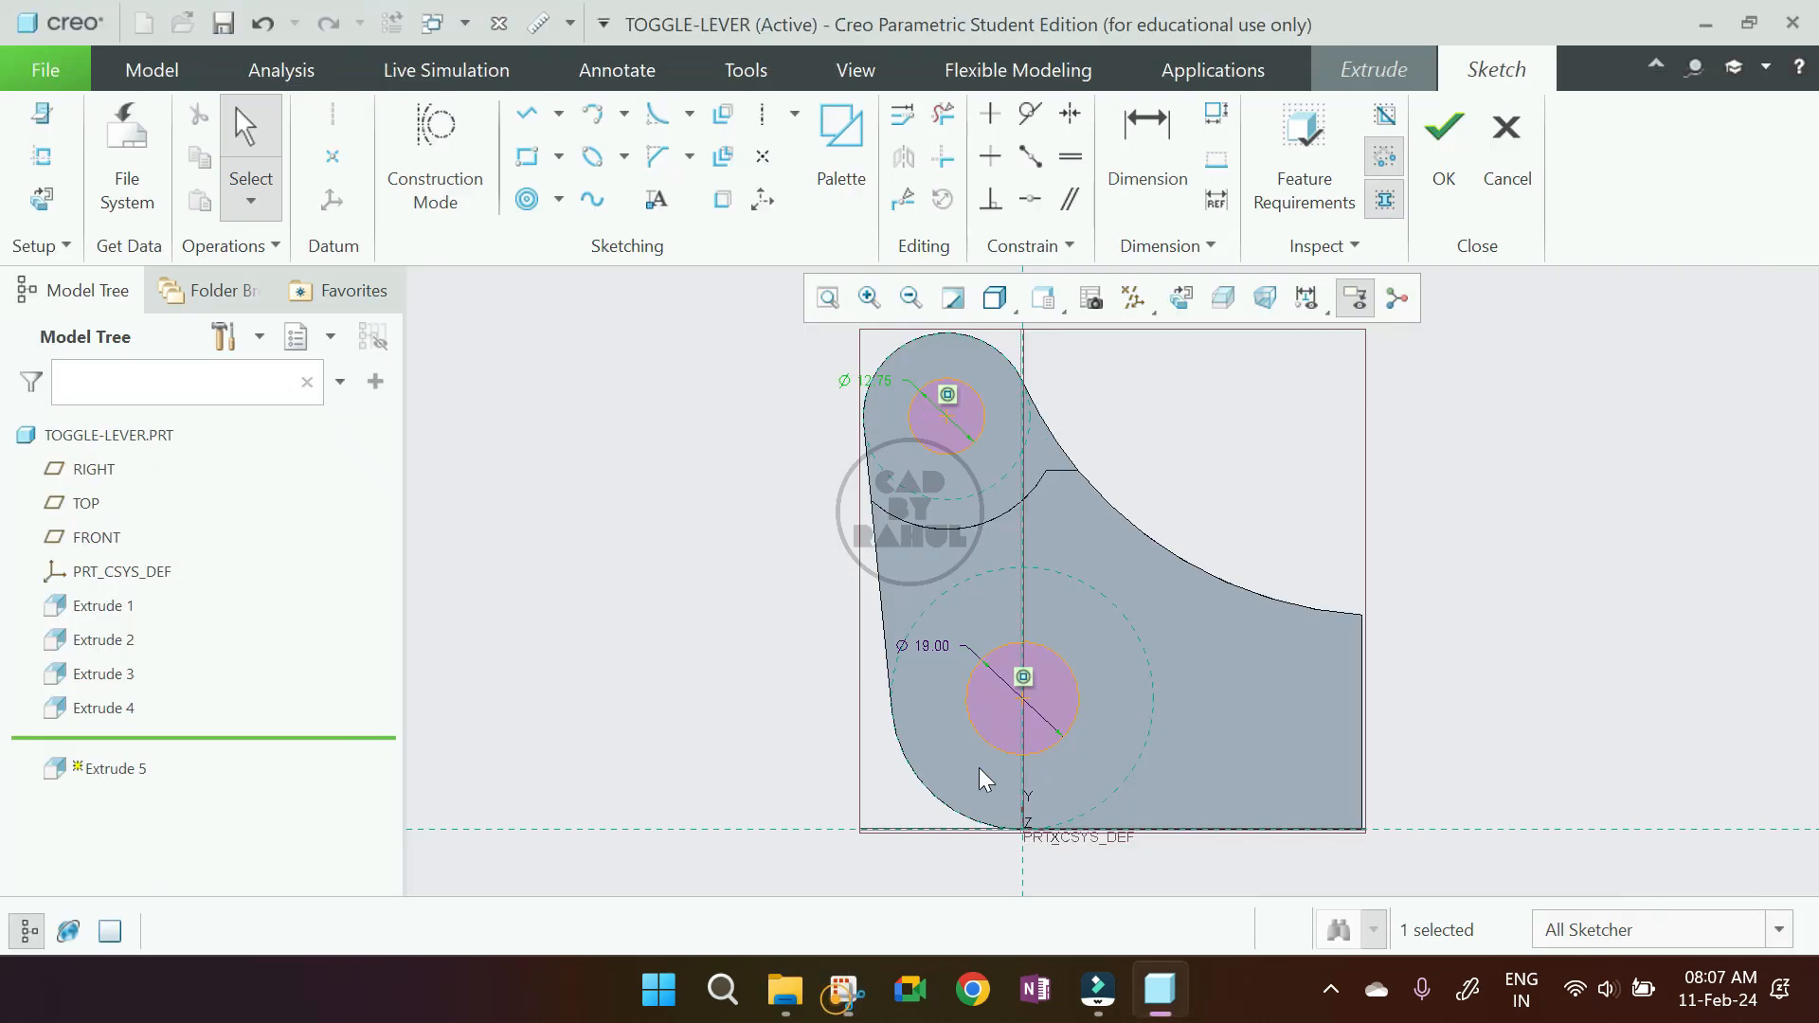
left_click(759, 116)
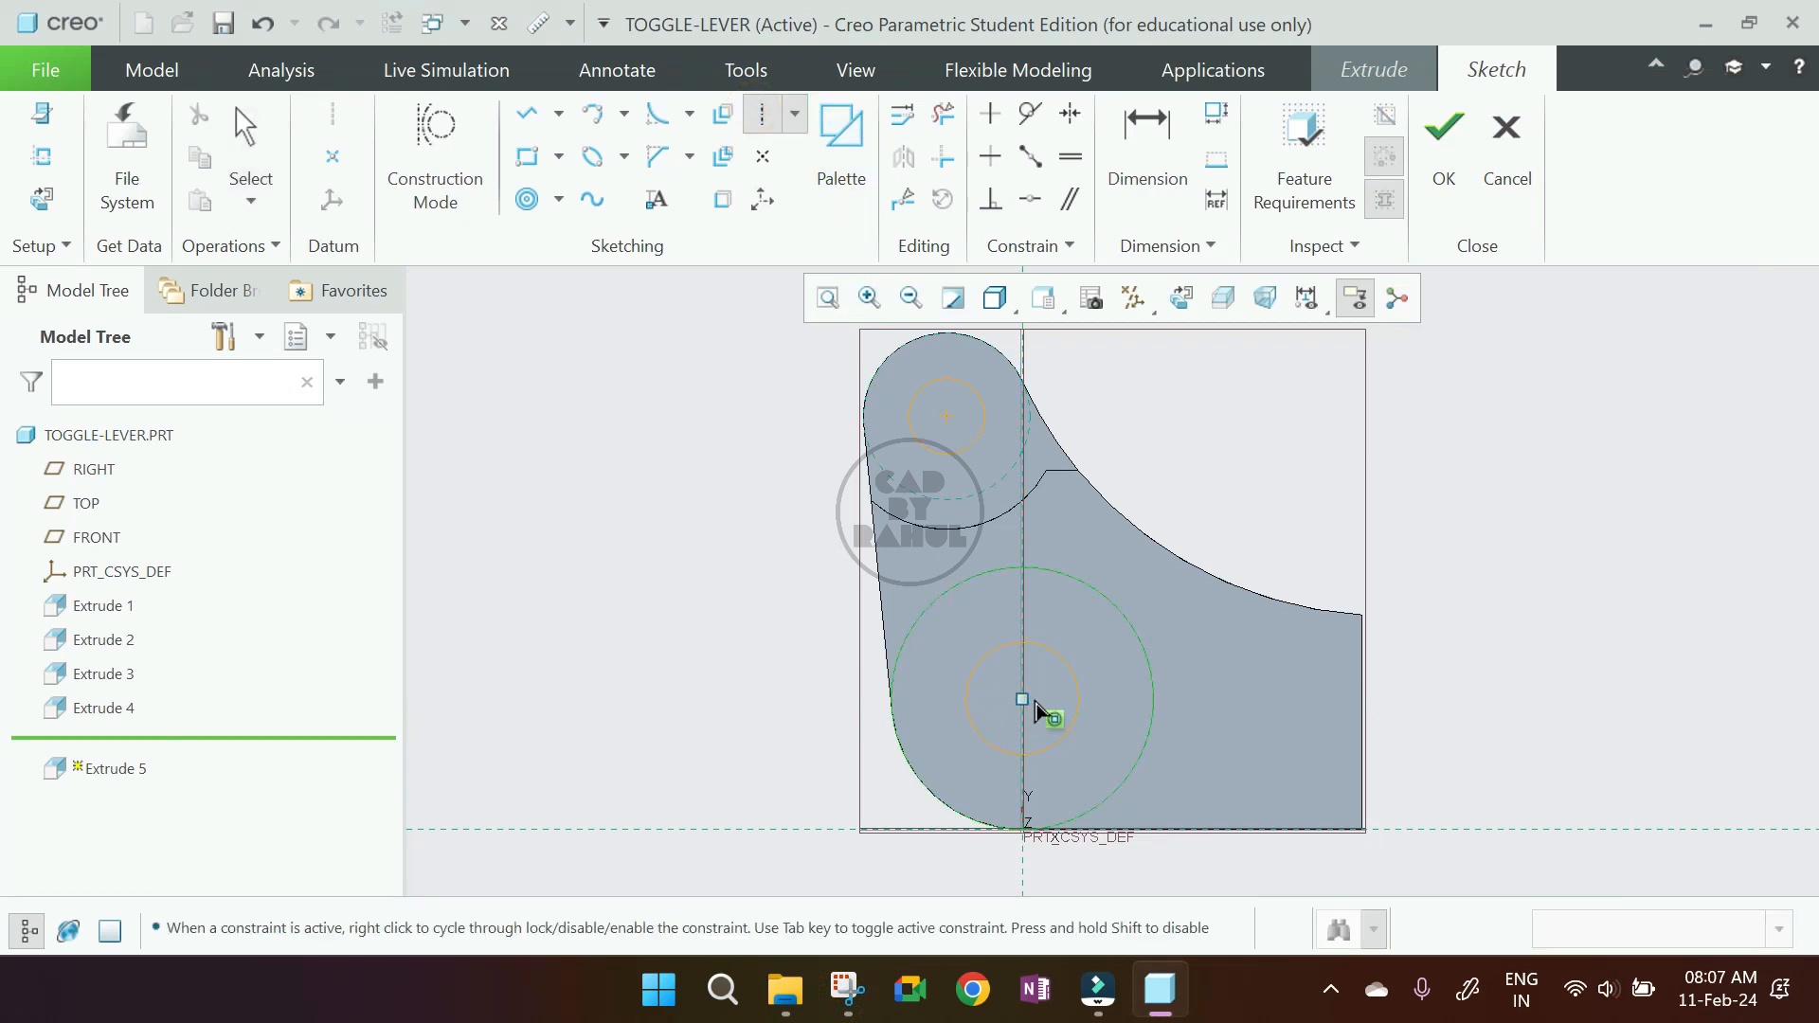
left_click(1023, 701)
left_click(1416, 699)
middle_click(1251, 758)
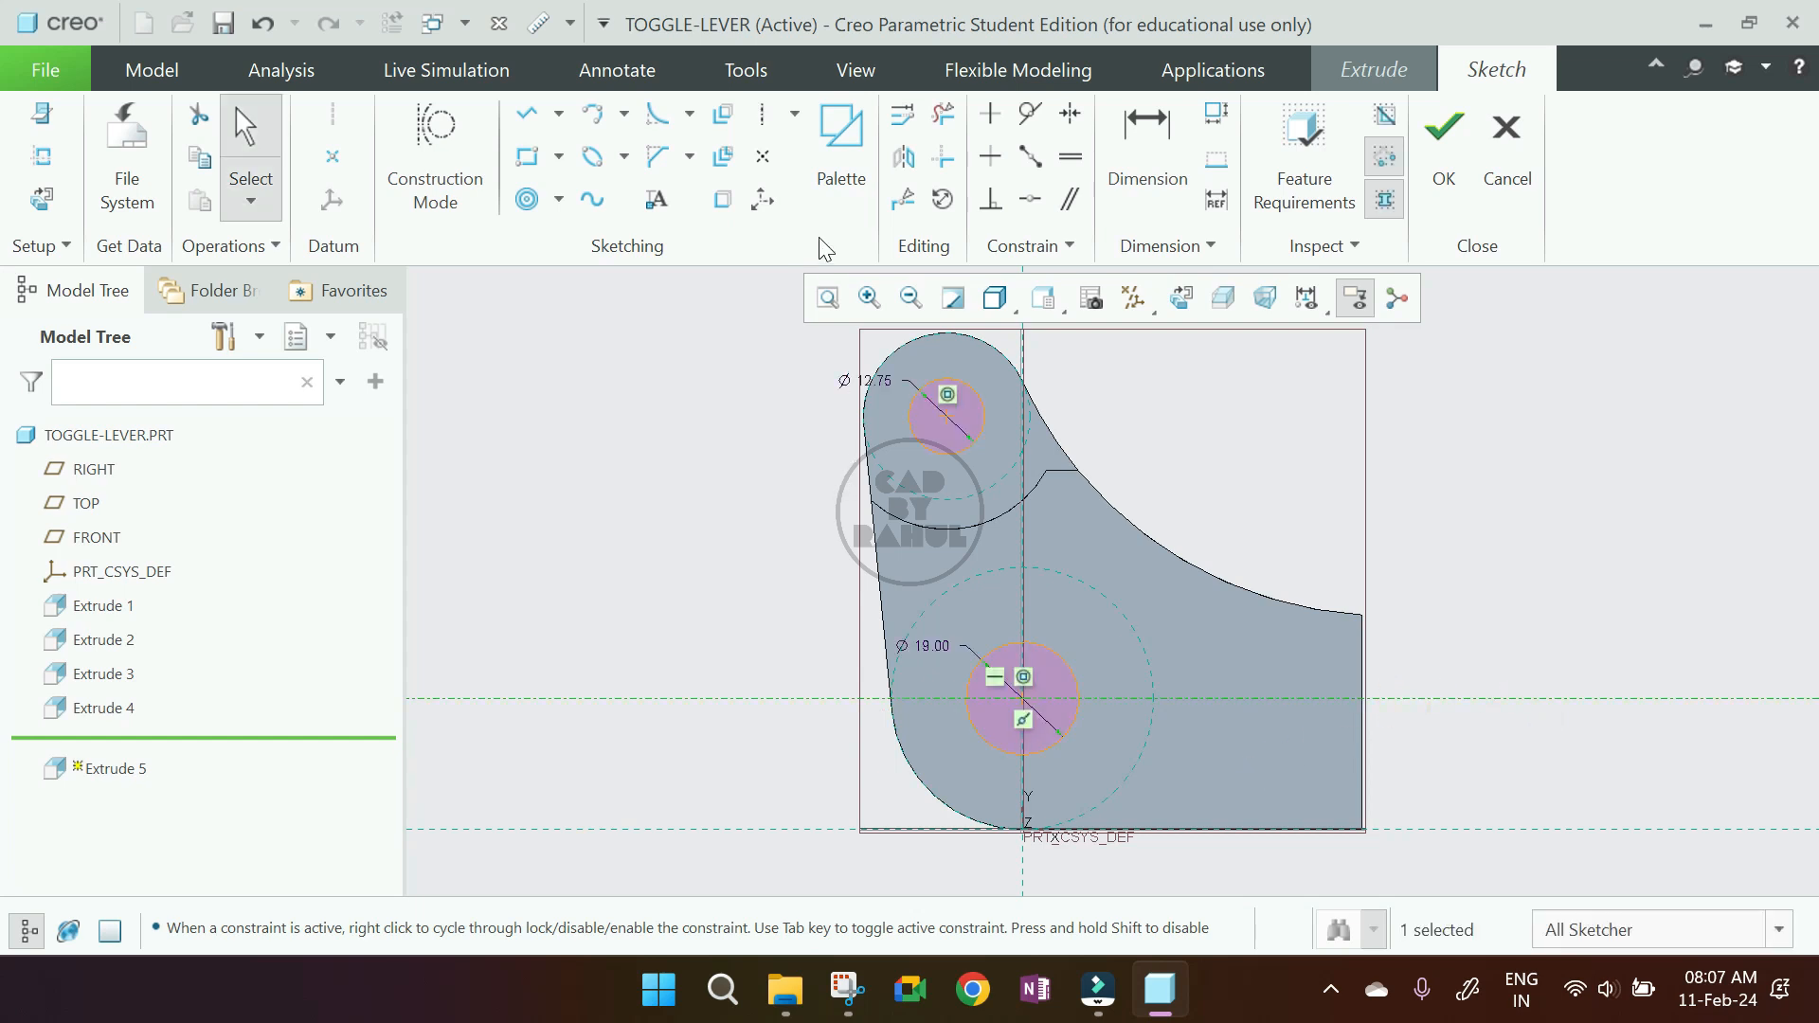
- Draw a slot-end circle on the horizontal centerline, equal in size to the upper hole, and check the slot's dimensions on the reference drawing
left_click(559, 199)
left_click(562, 248)
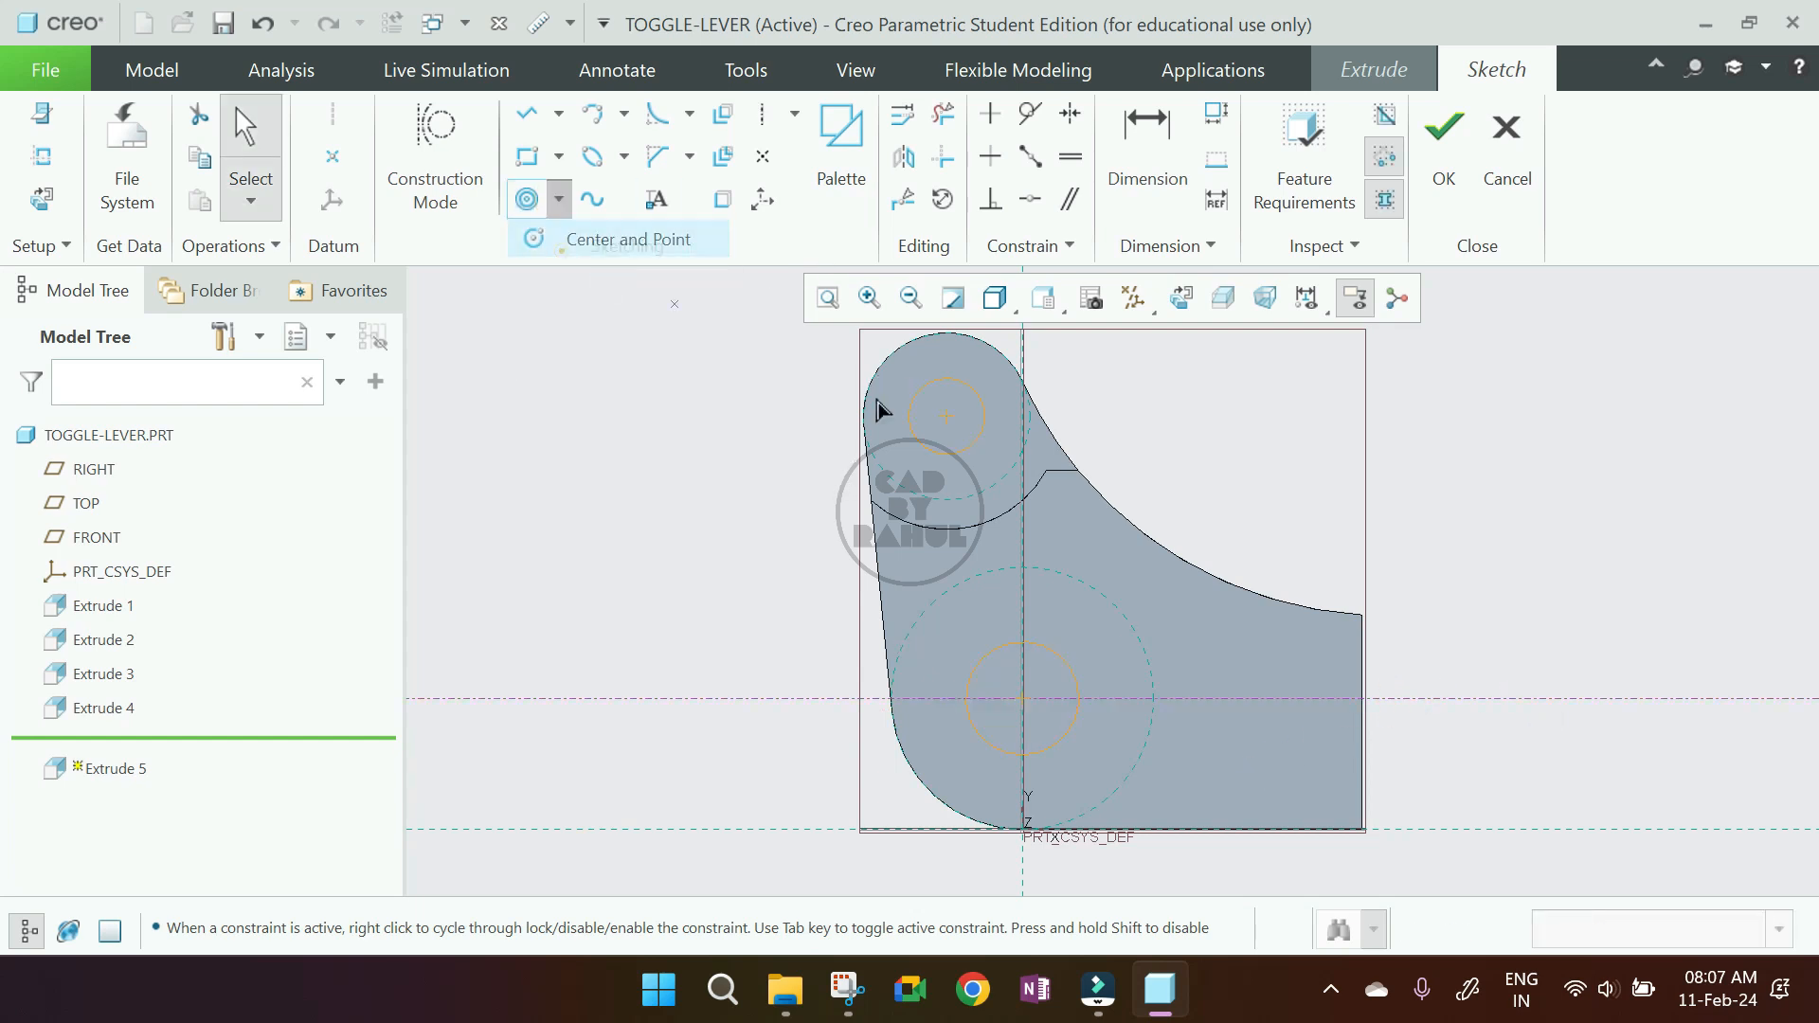
left_click(1214, 698)
left_click(1236, 669)
middle_click(1452, 696)
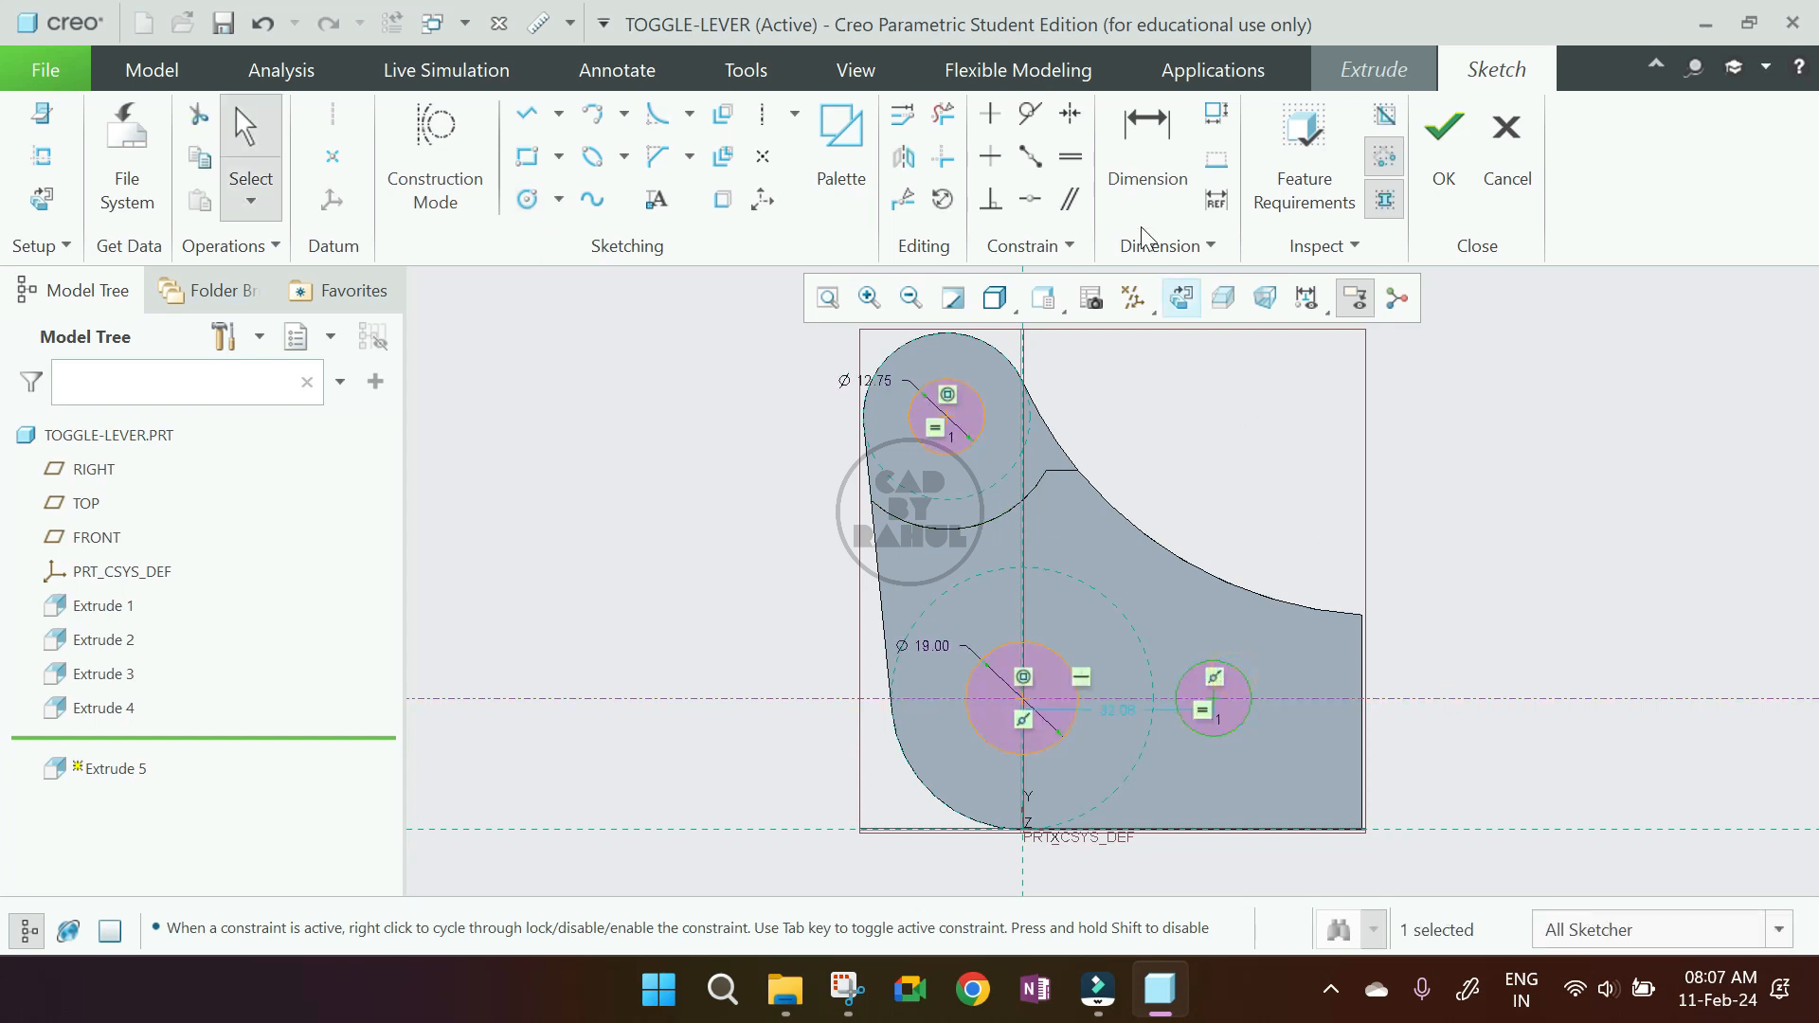
left_click(804, 994)
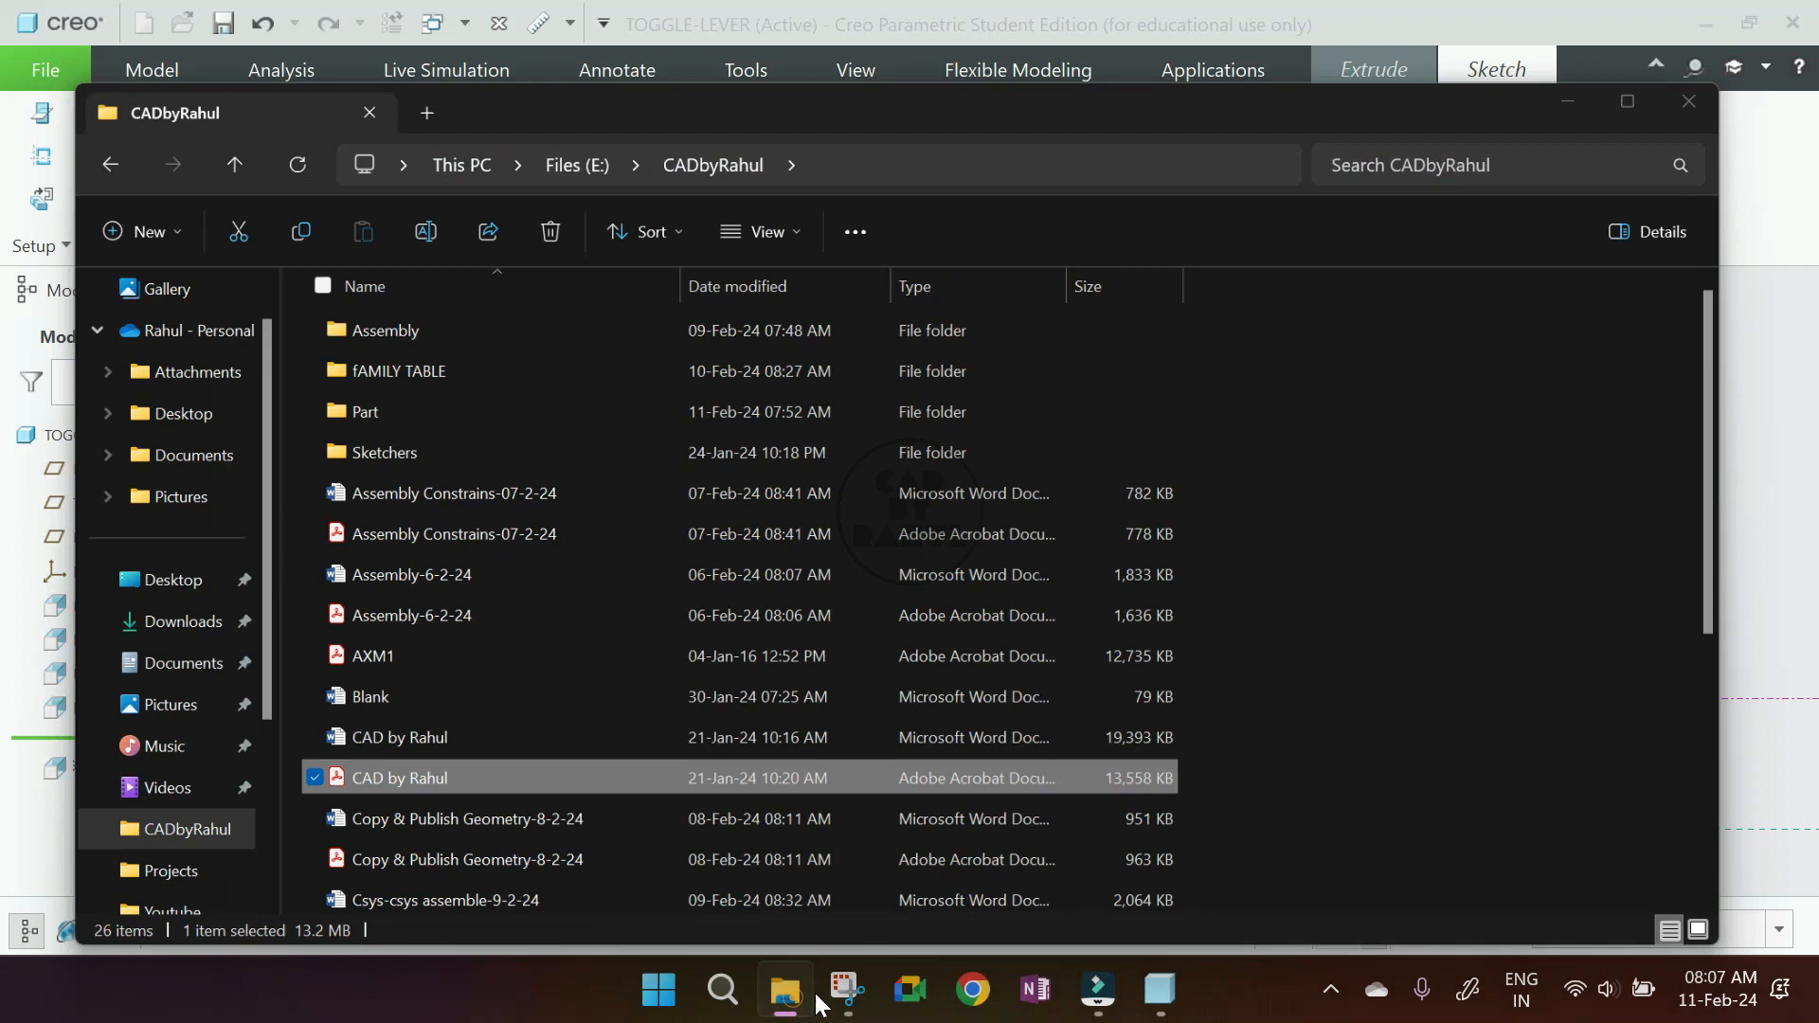
left_click(847, 990)
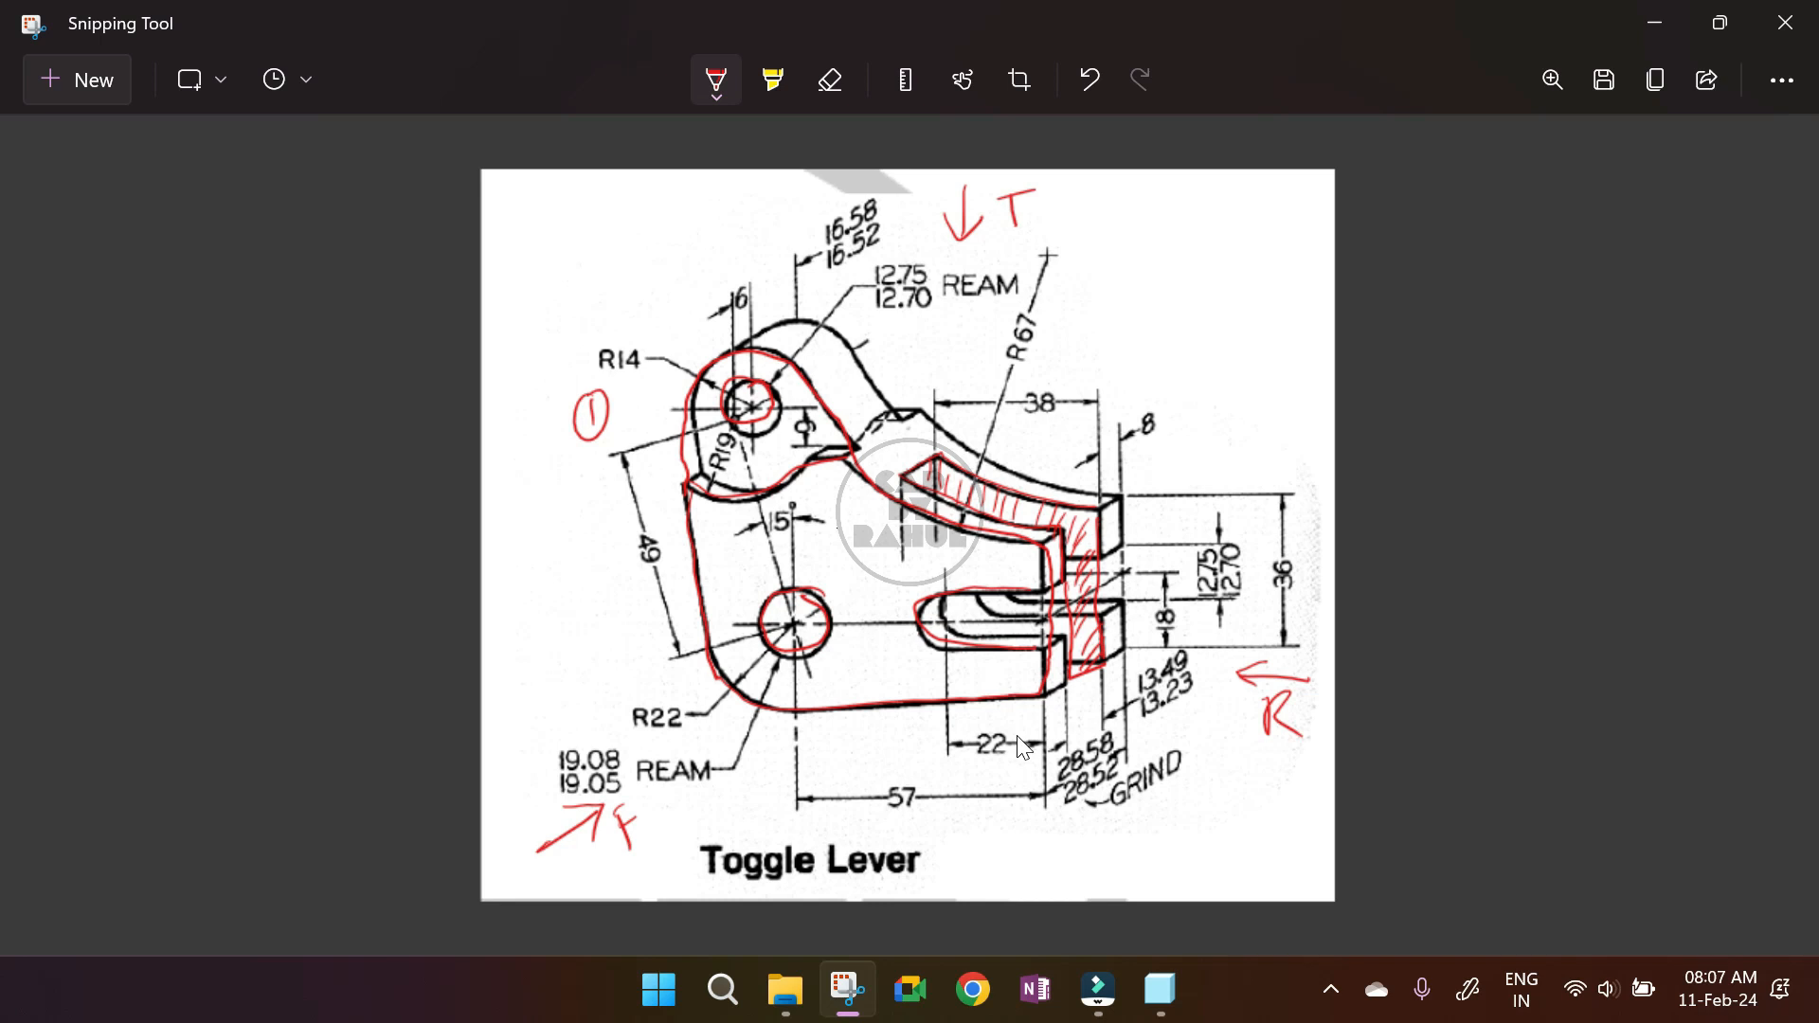
- Return to Creo and dimension the slot circle's centre 22 mm from the lever's straight end edge
left_click(1656, 23)
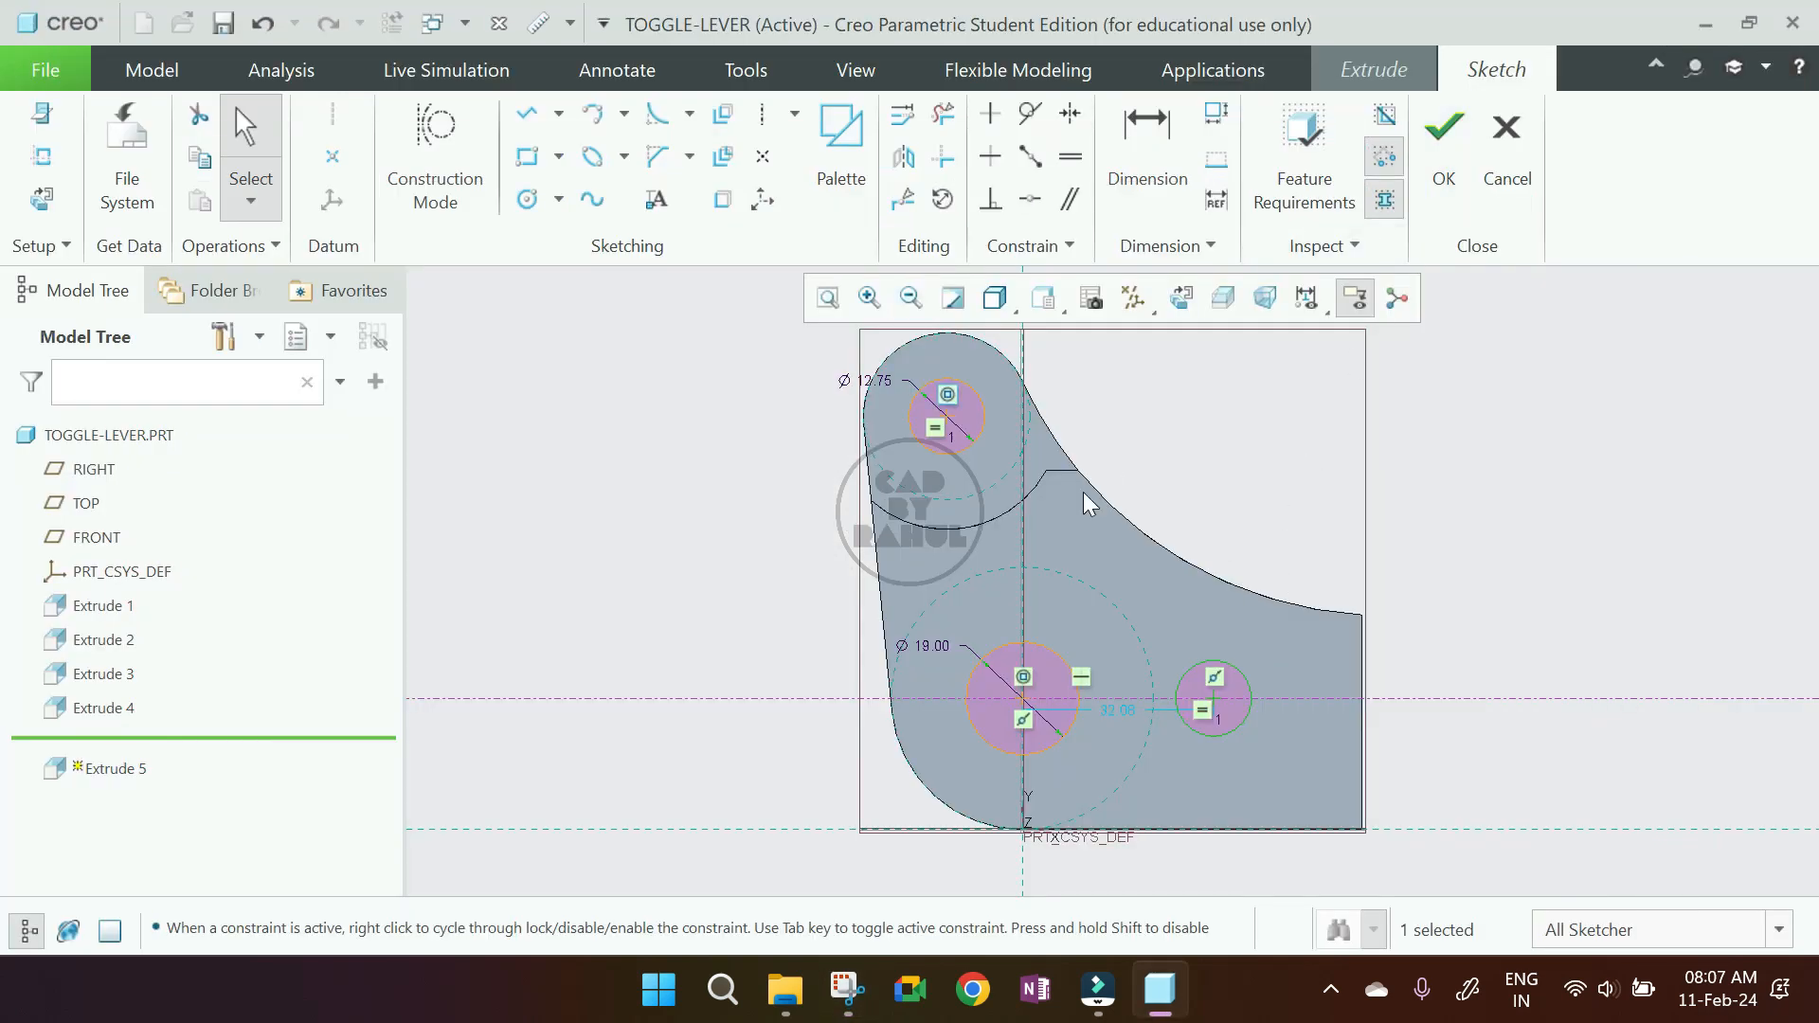
left_click(1160, 166)
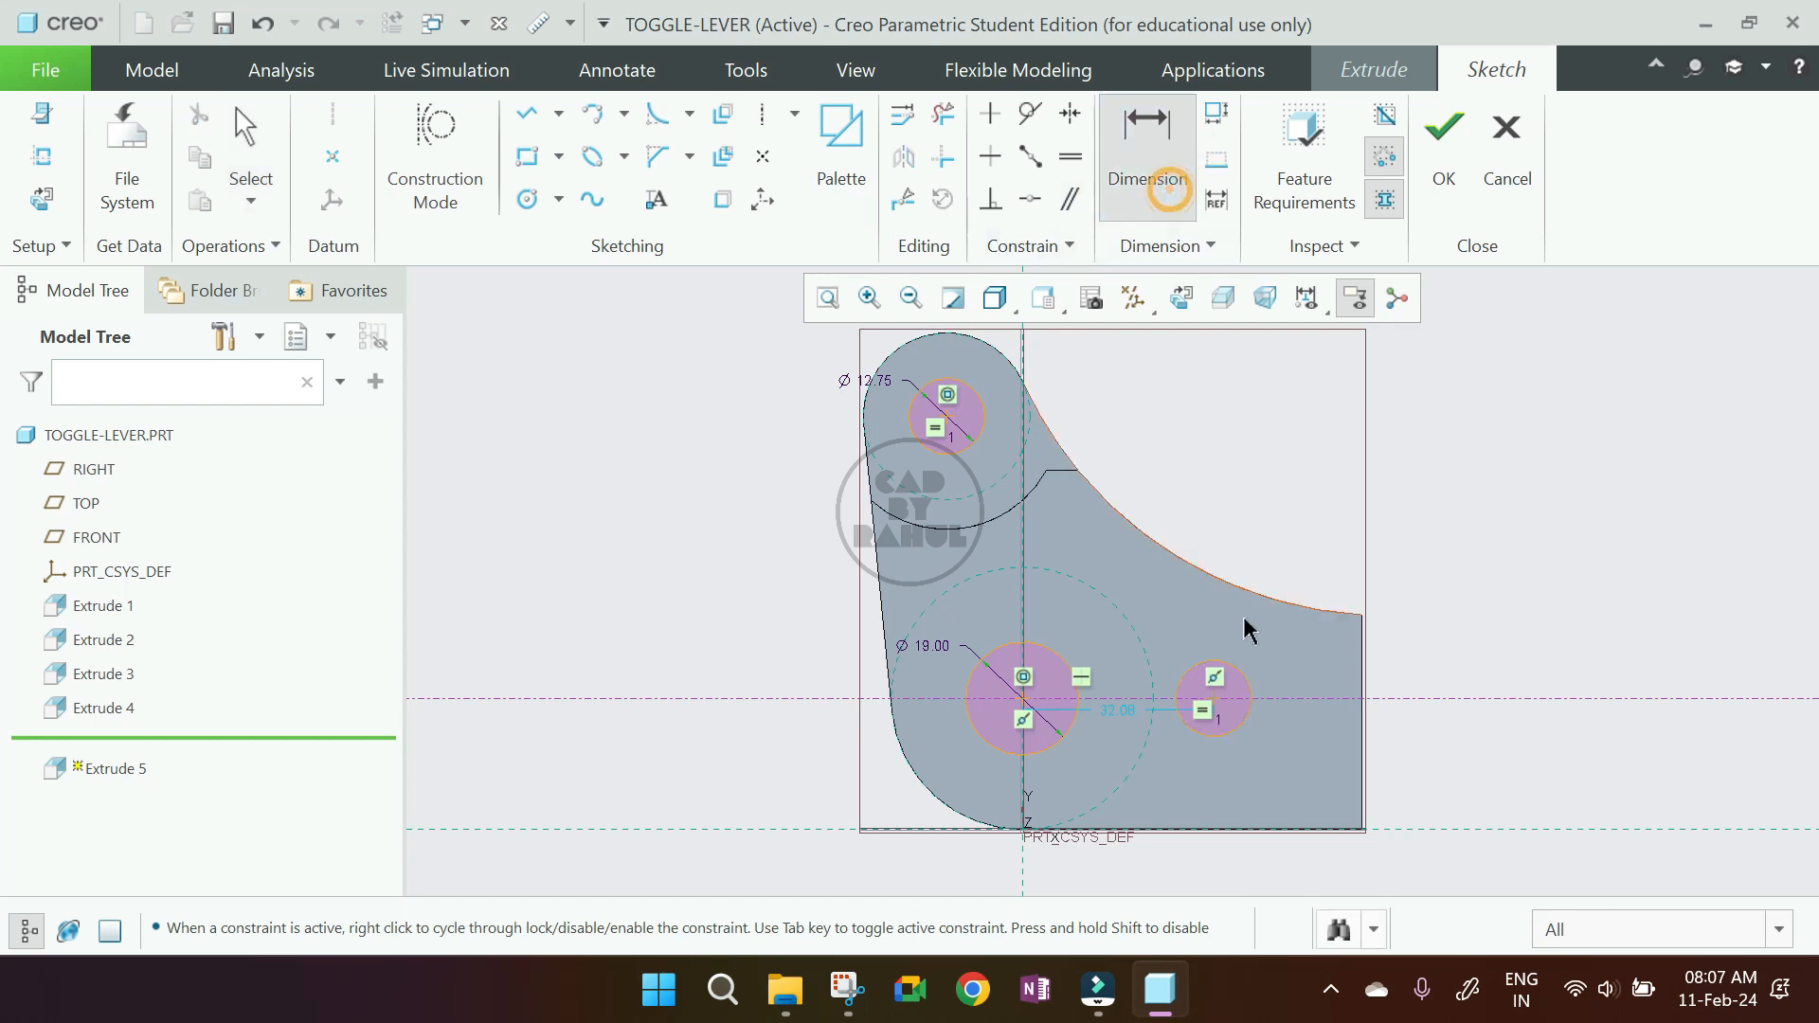
left_click(1217, 709)
left_click(1364, 682)
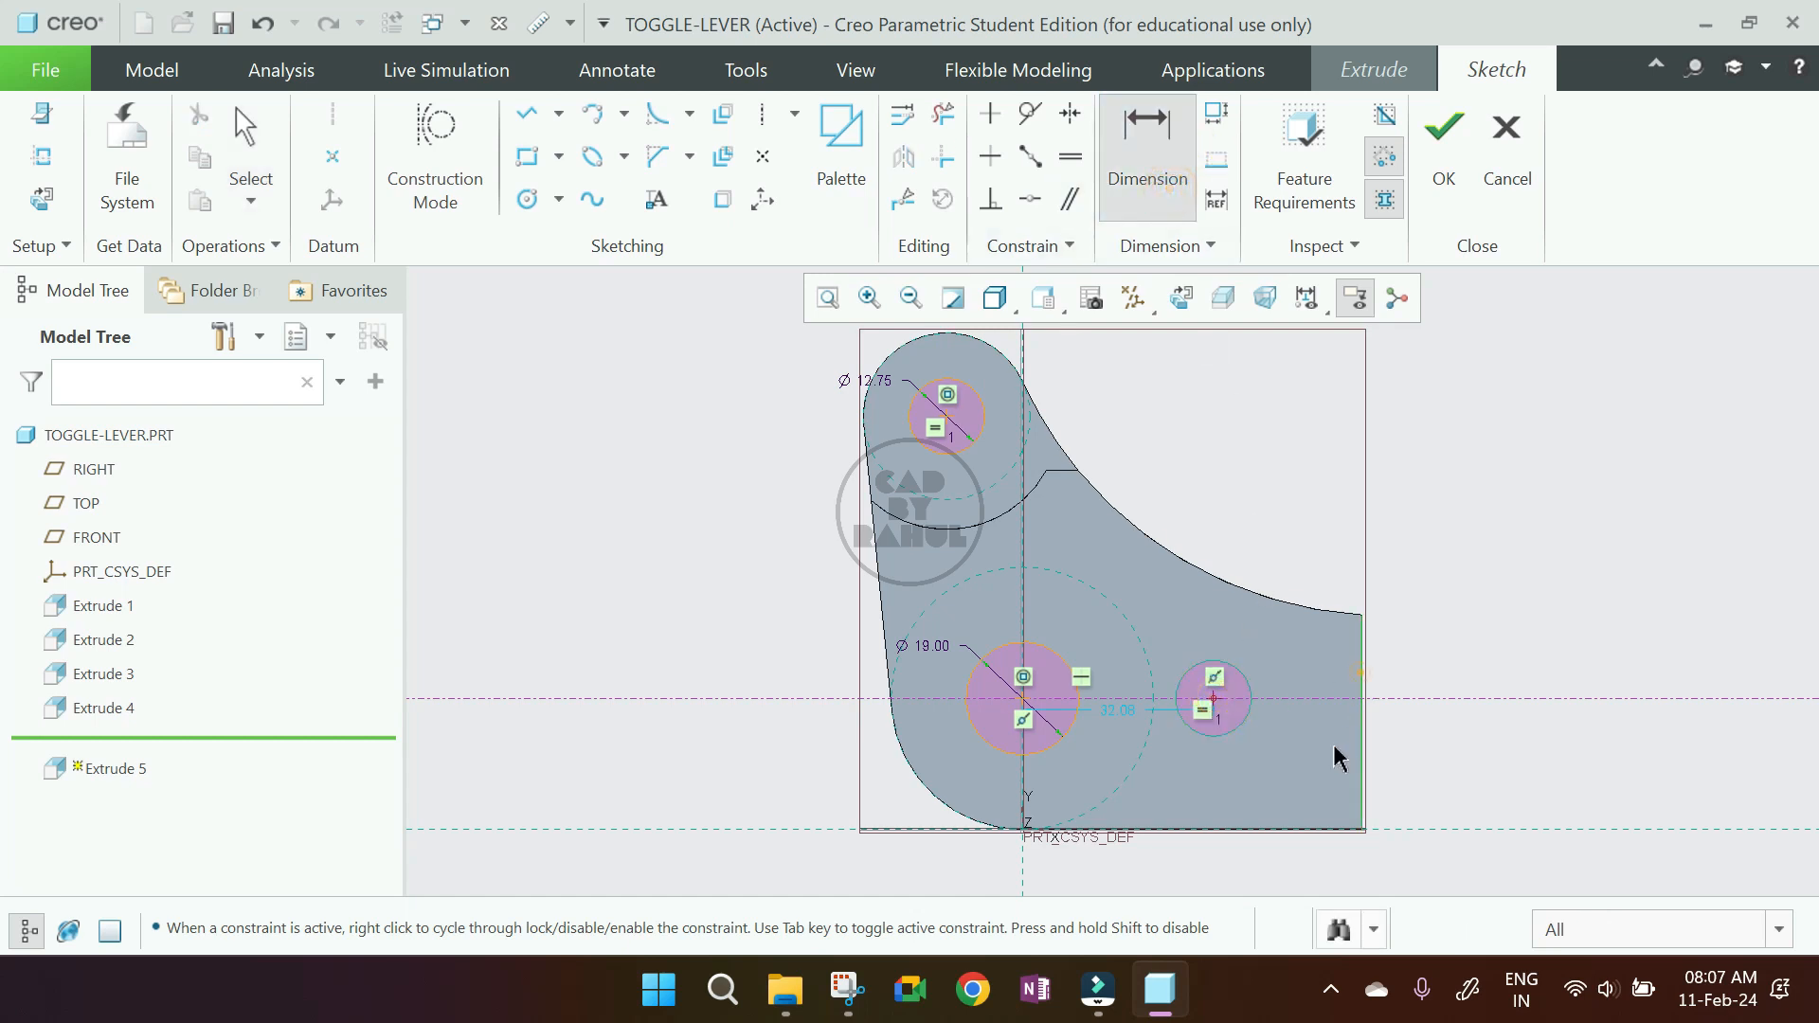
middle_click(1335, 754)
type("2")
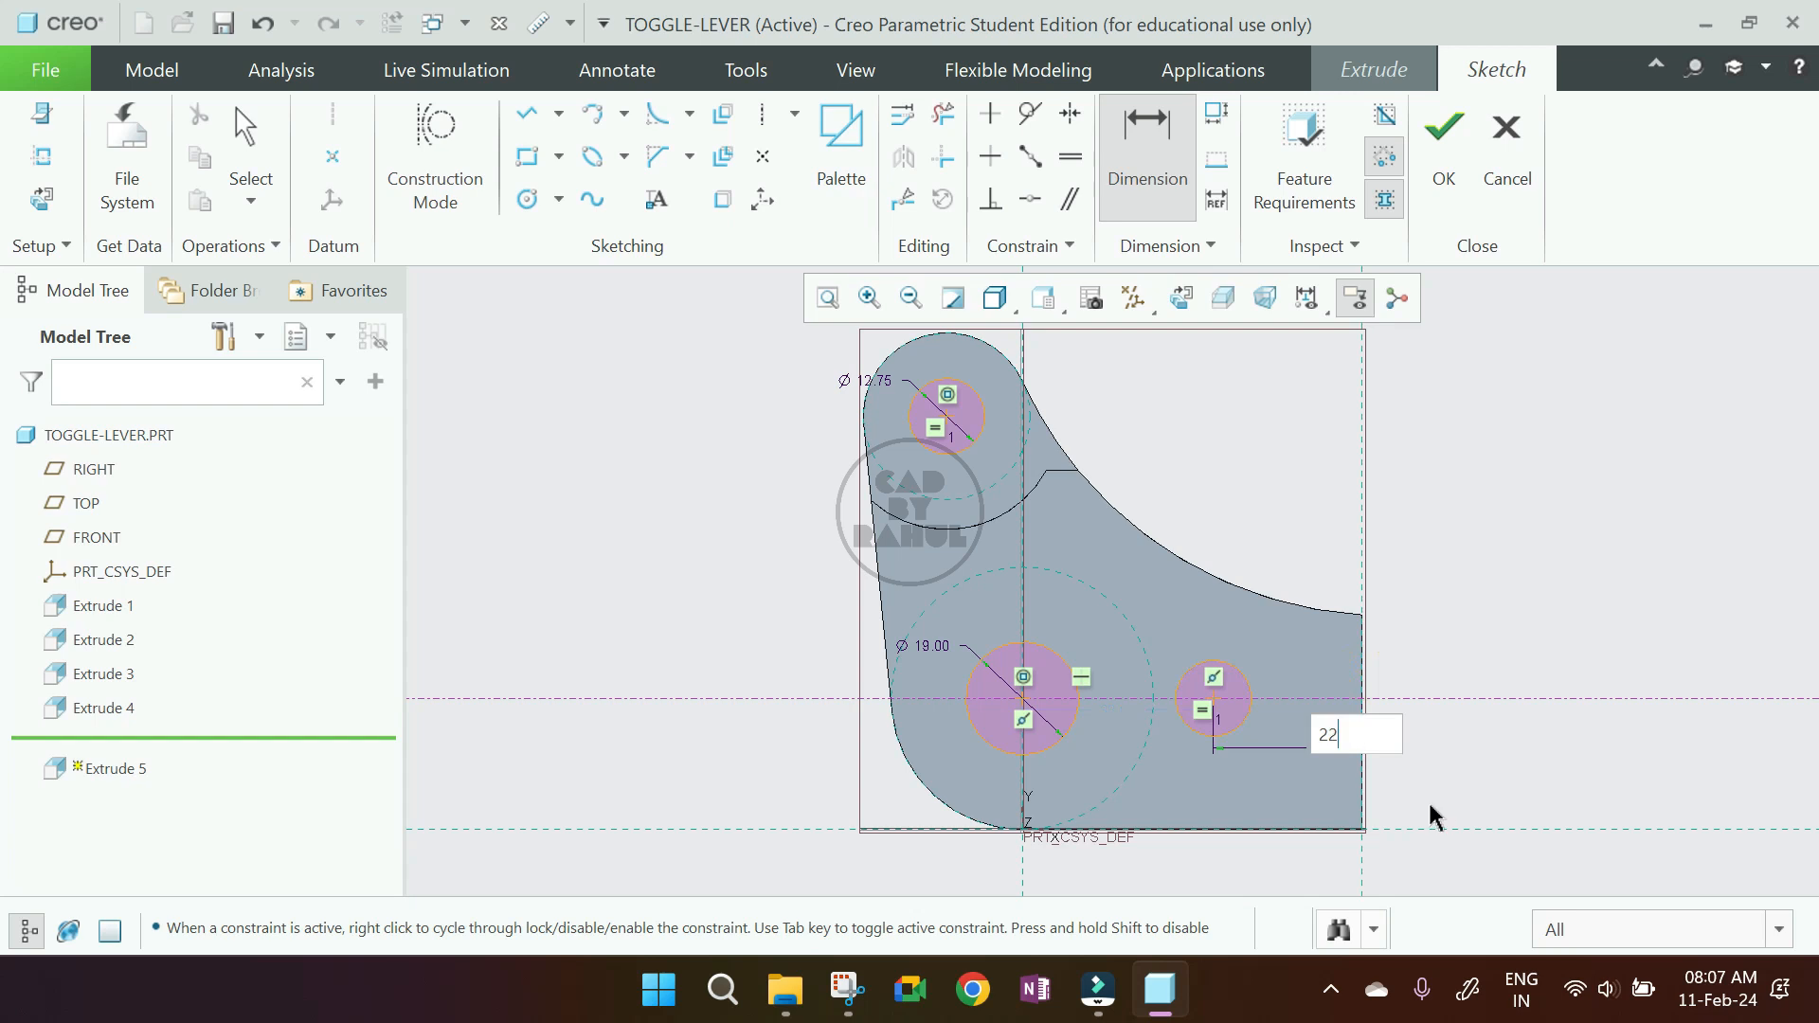
type("2")
key("Return")
middle_click(1380, 799)
- Draw two horizontal lines tangent to the slot circle out to the lever's end edge and close them with a vertical line
scroll(1223, 673, "up", 2)
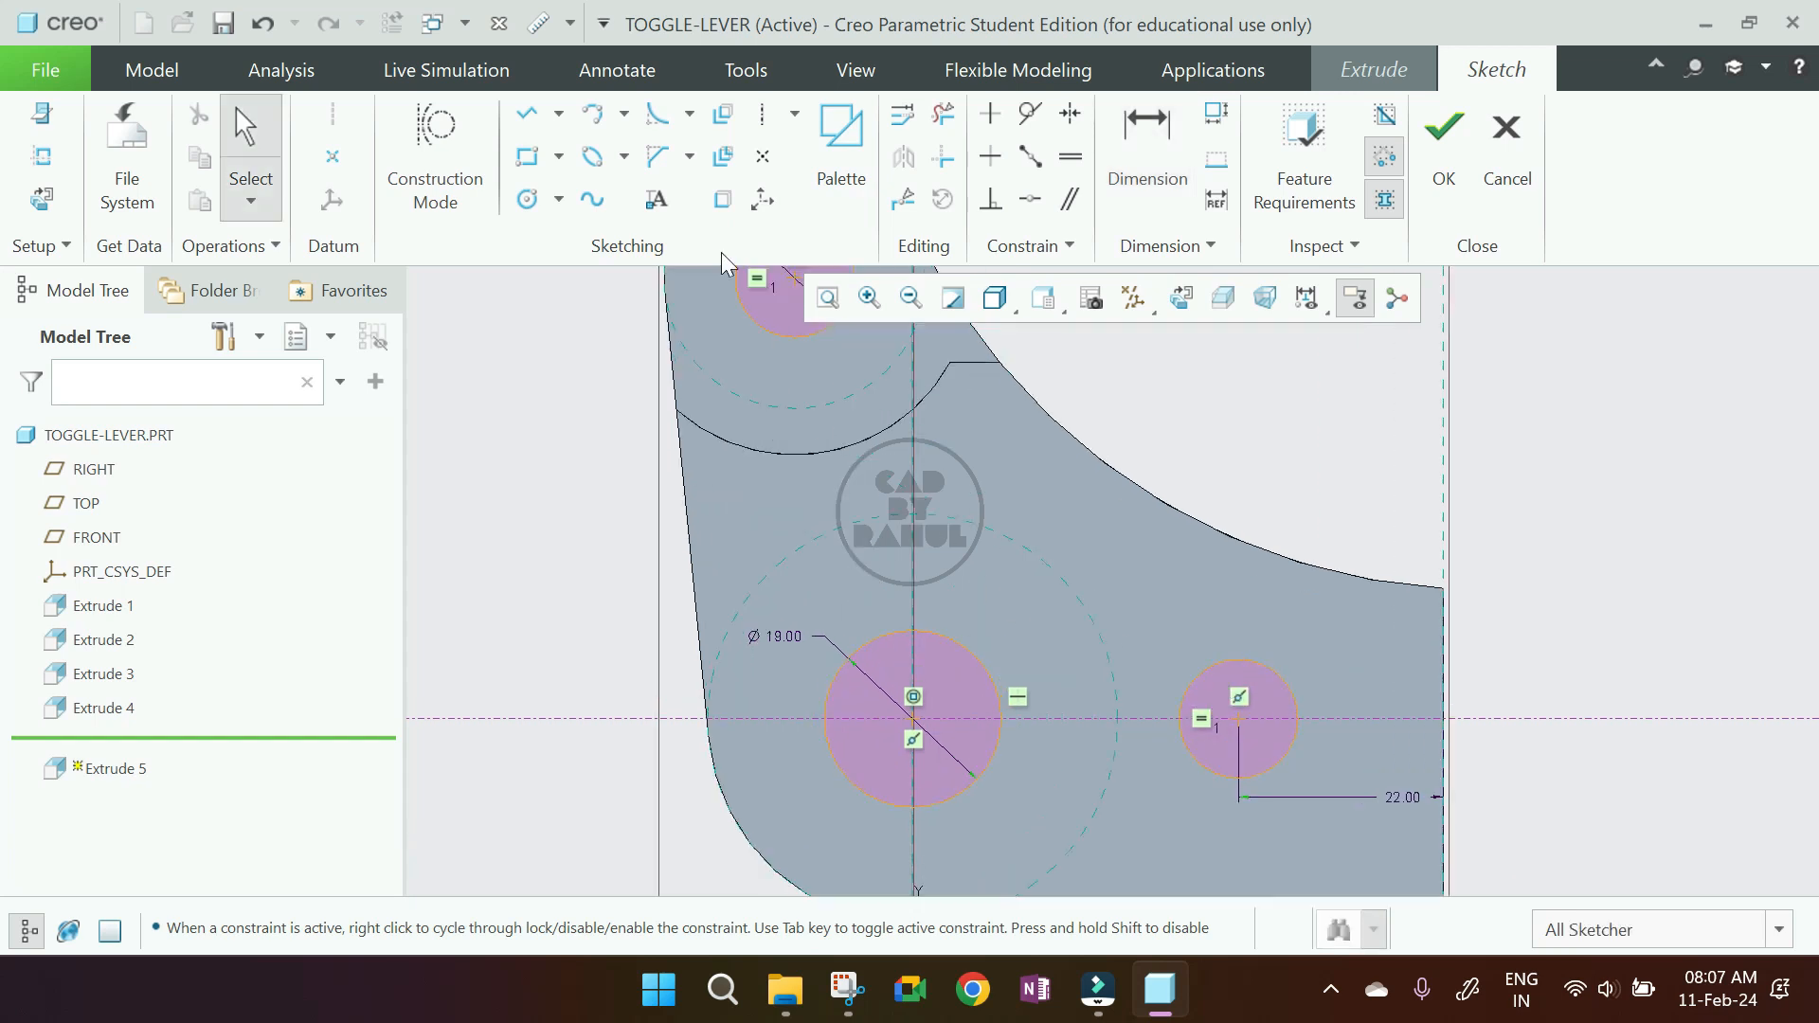
left_click(527, 114)
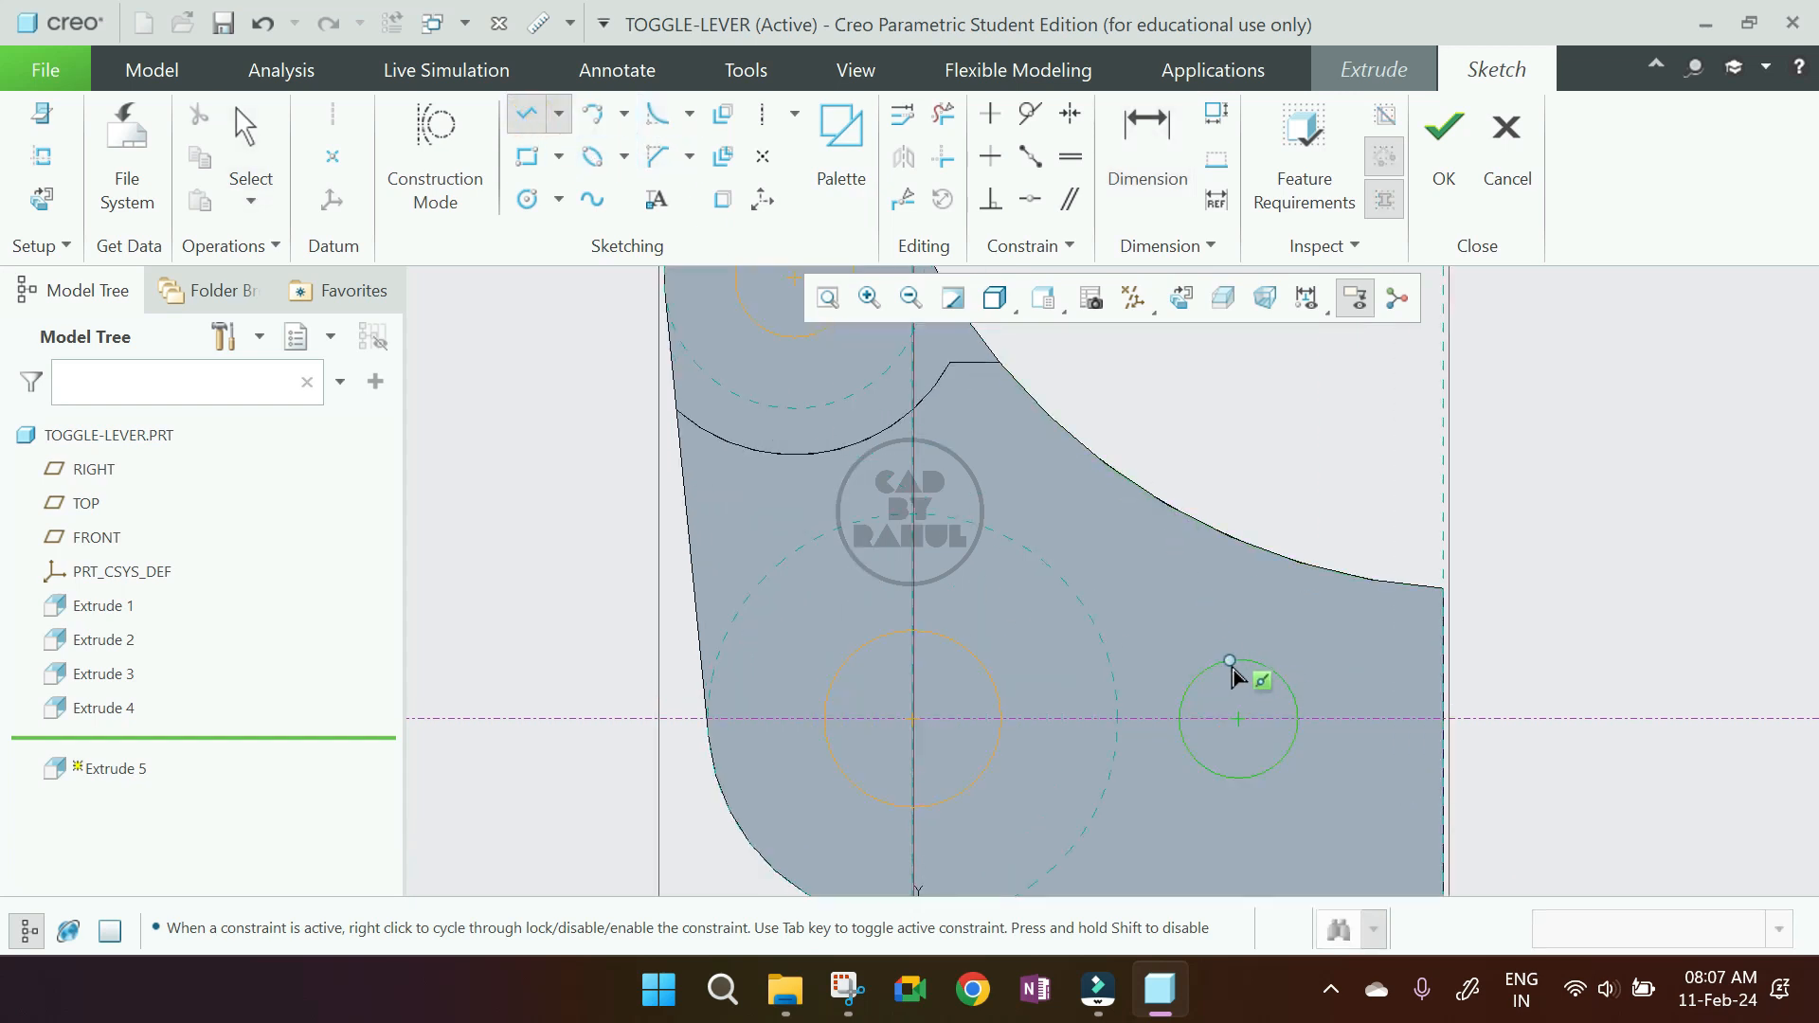
left_click(1236, 663)
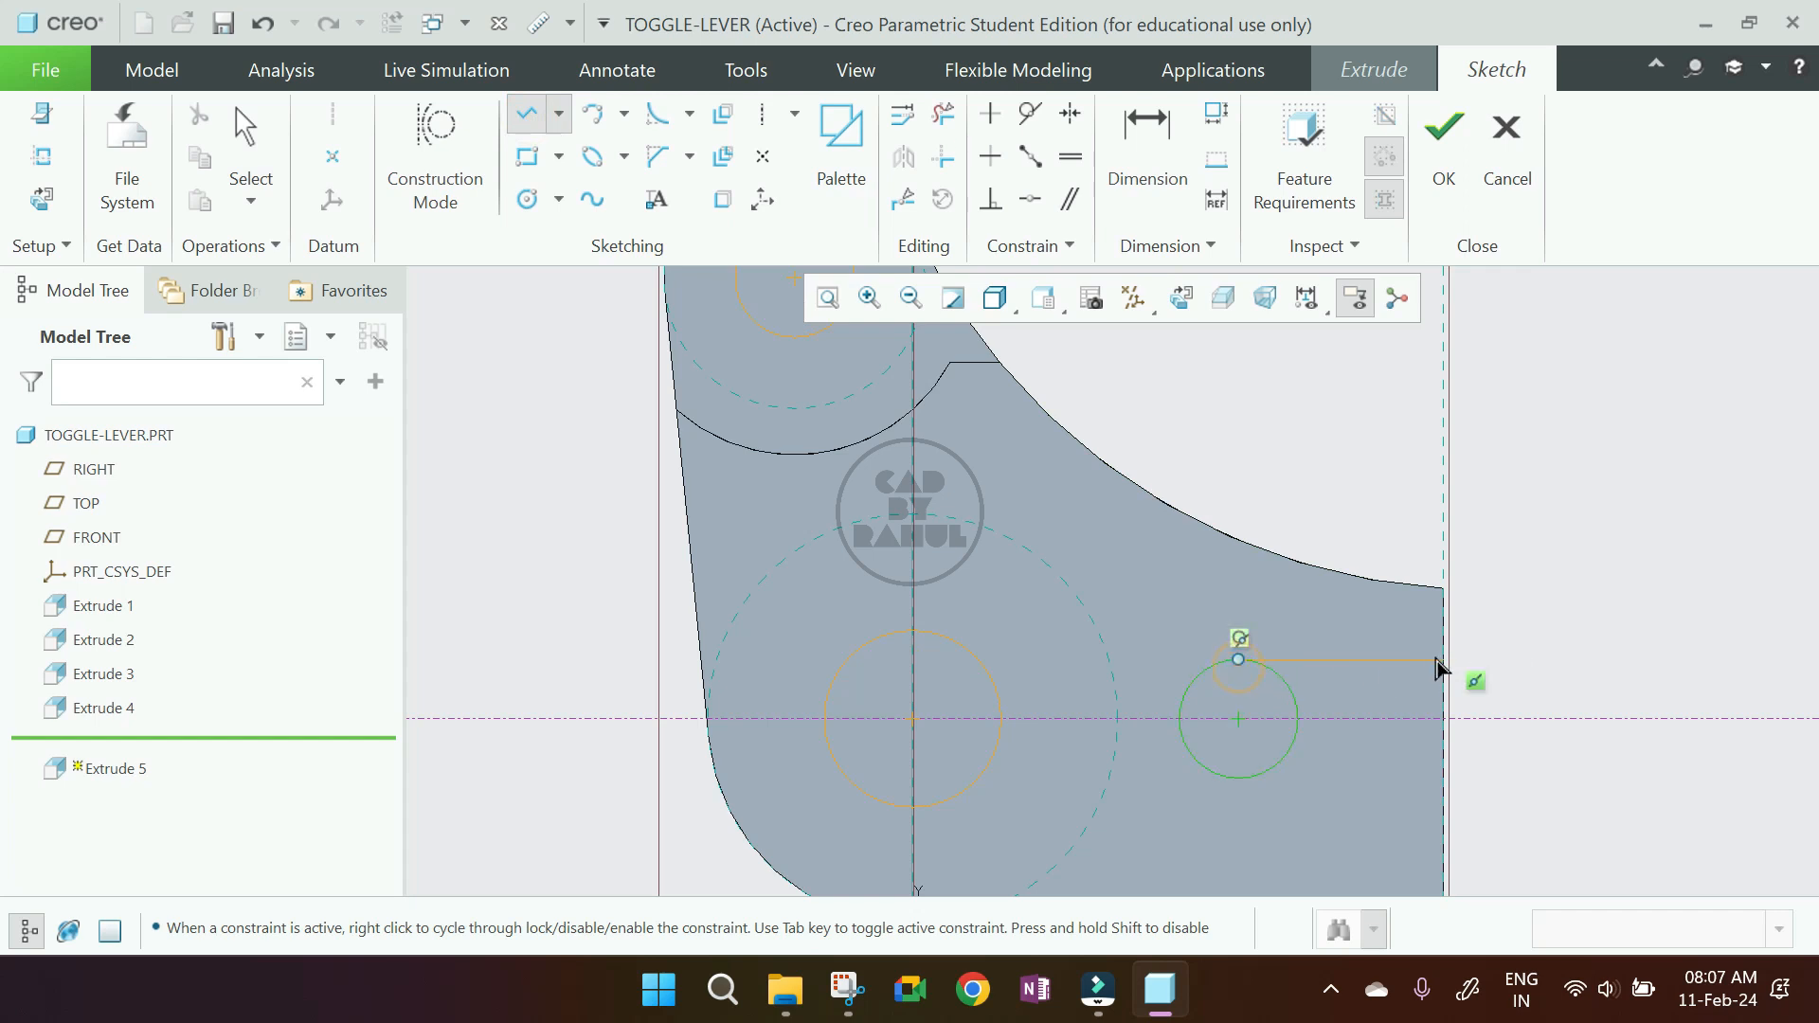
left_click(1444, 661)
left_click(1447, 782)
middle_click(1554, 793)
left_click(1241, 780)
left_click(1448, 778)
middle_click(1599, 777)
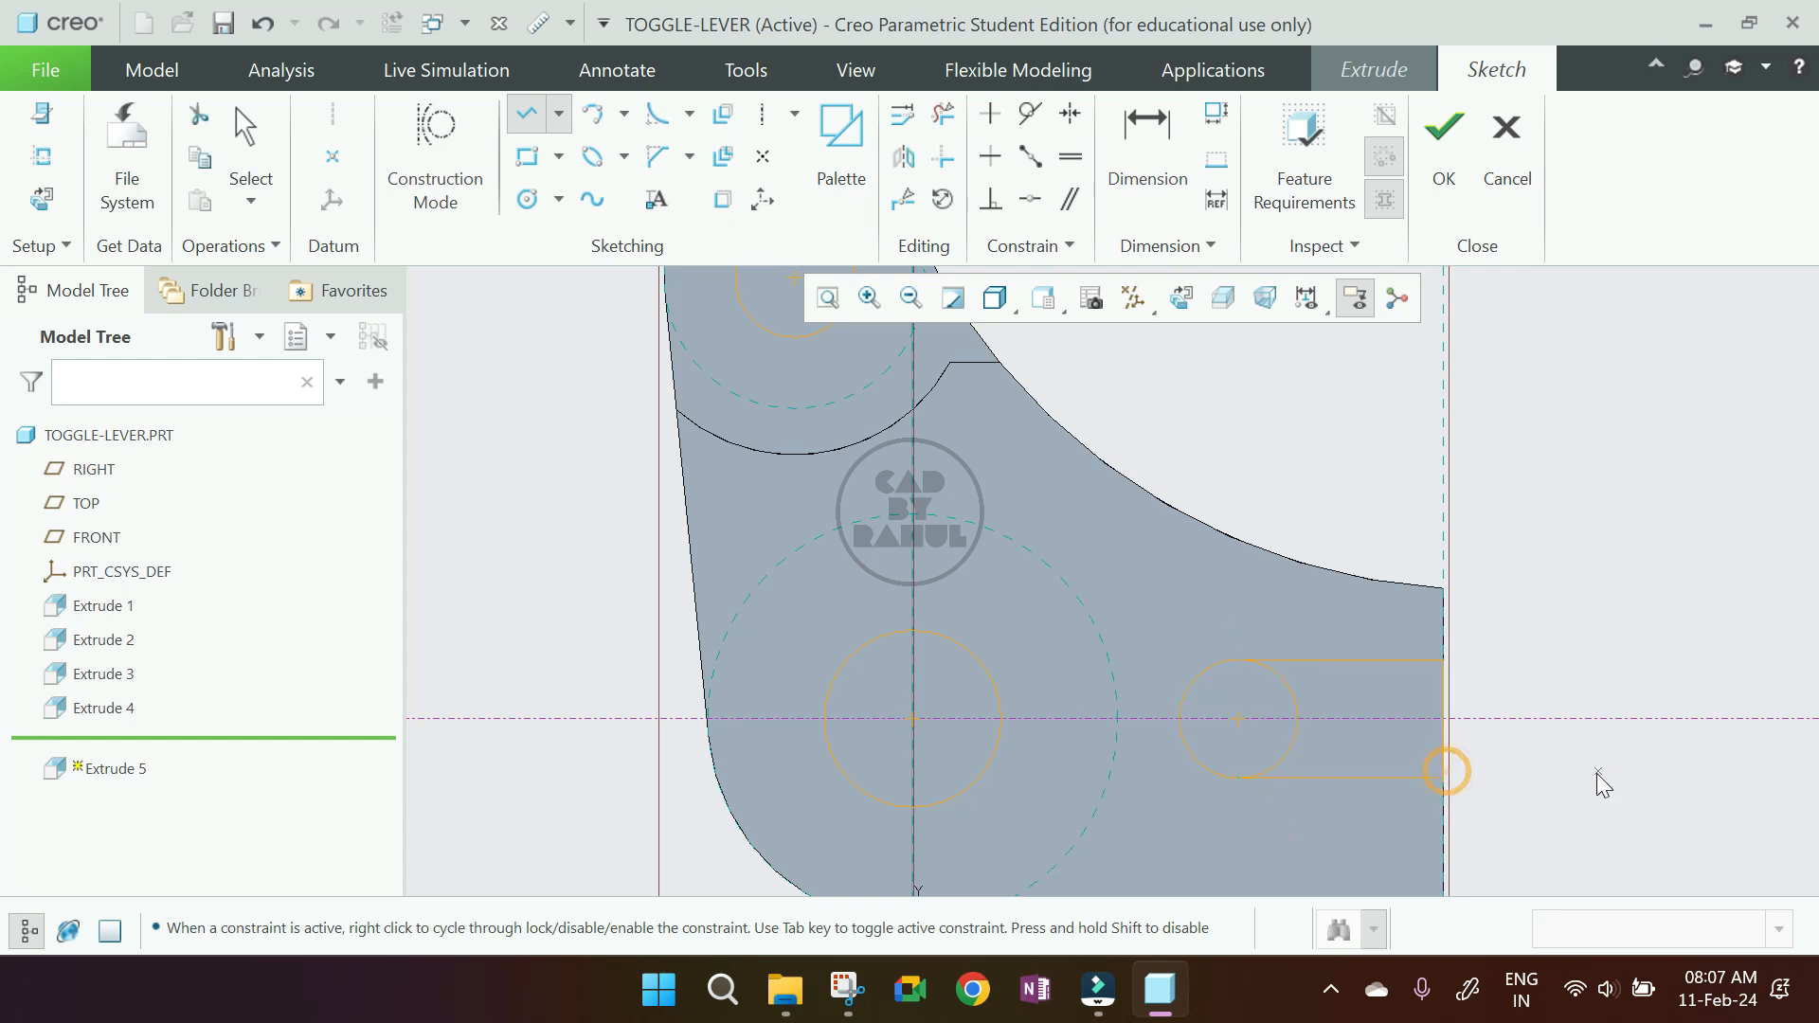
middle_click(1601, 785)
- Trim away the half of the slot circle lying inside the slot profile, leaving only its rounded closed end
scroll(1535, 772, "up", 2)
scroll(1521, 768, "up", 5)
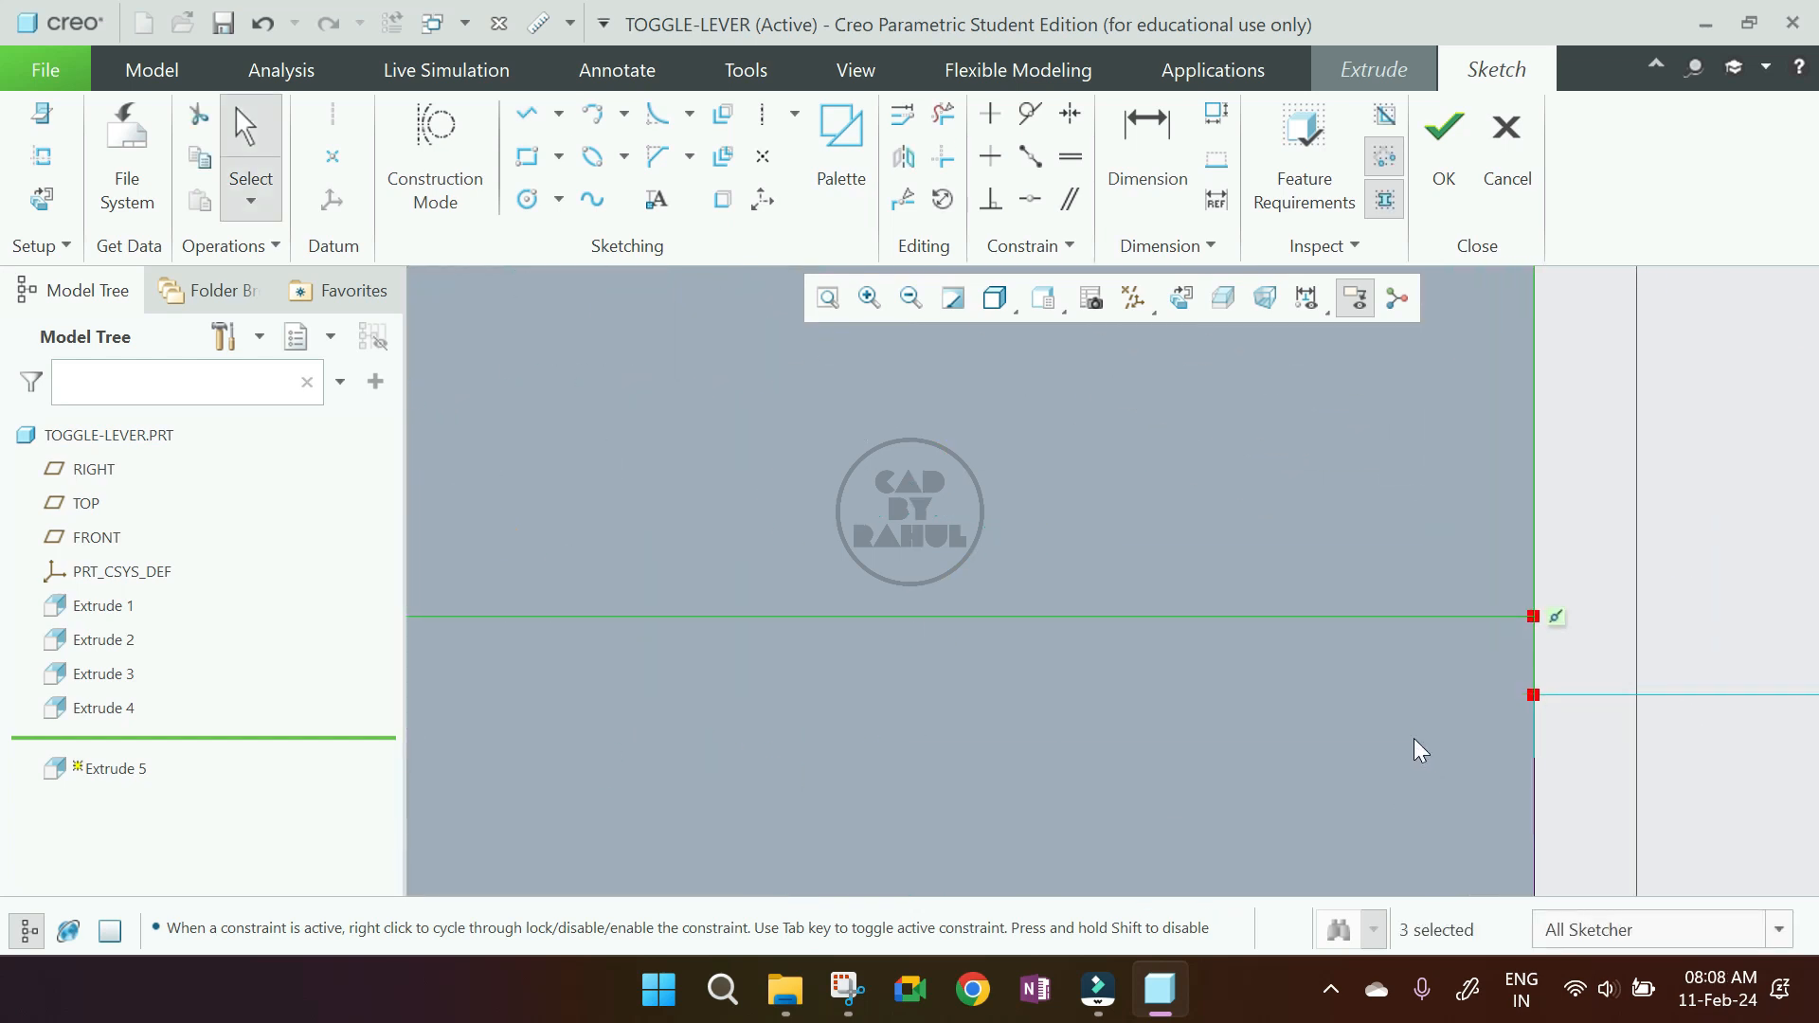
left_click(944, 115)
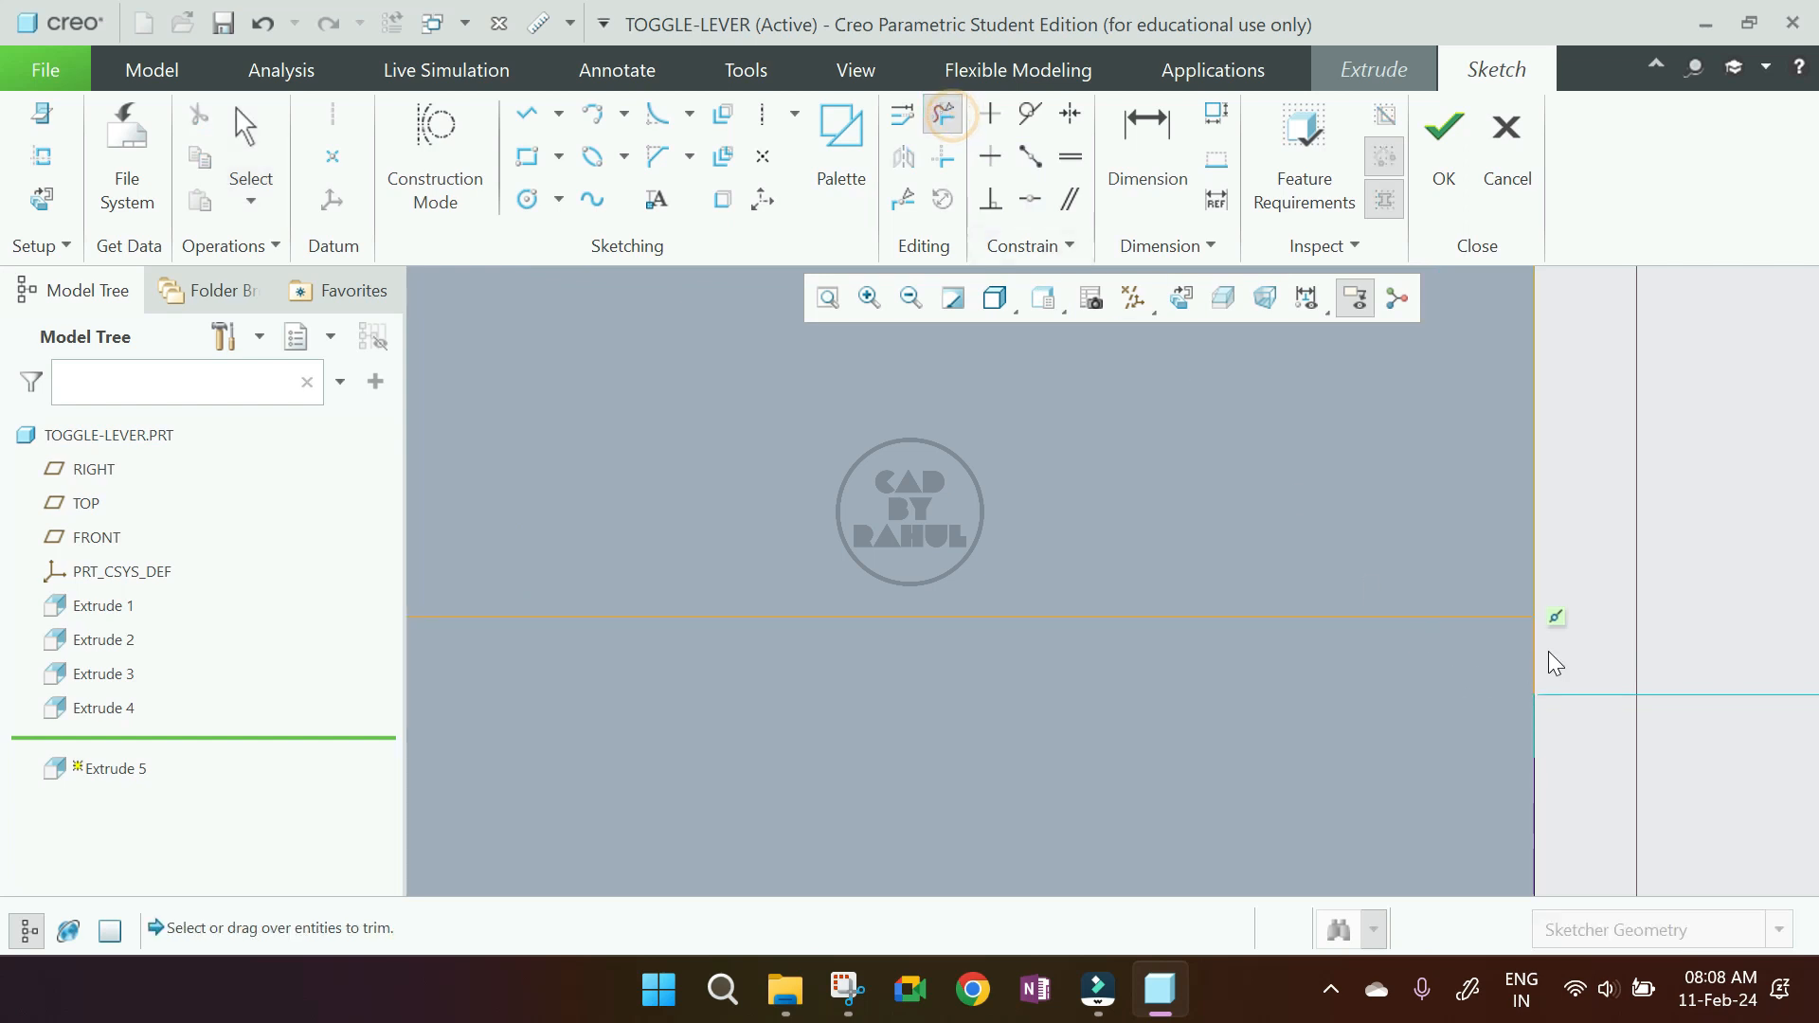
scroll(1474, 706, "down", 1)
scroll(1470, 709, "down", 5)
scroll(1260, 547, "up", 1)
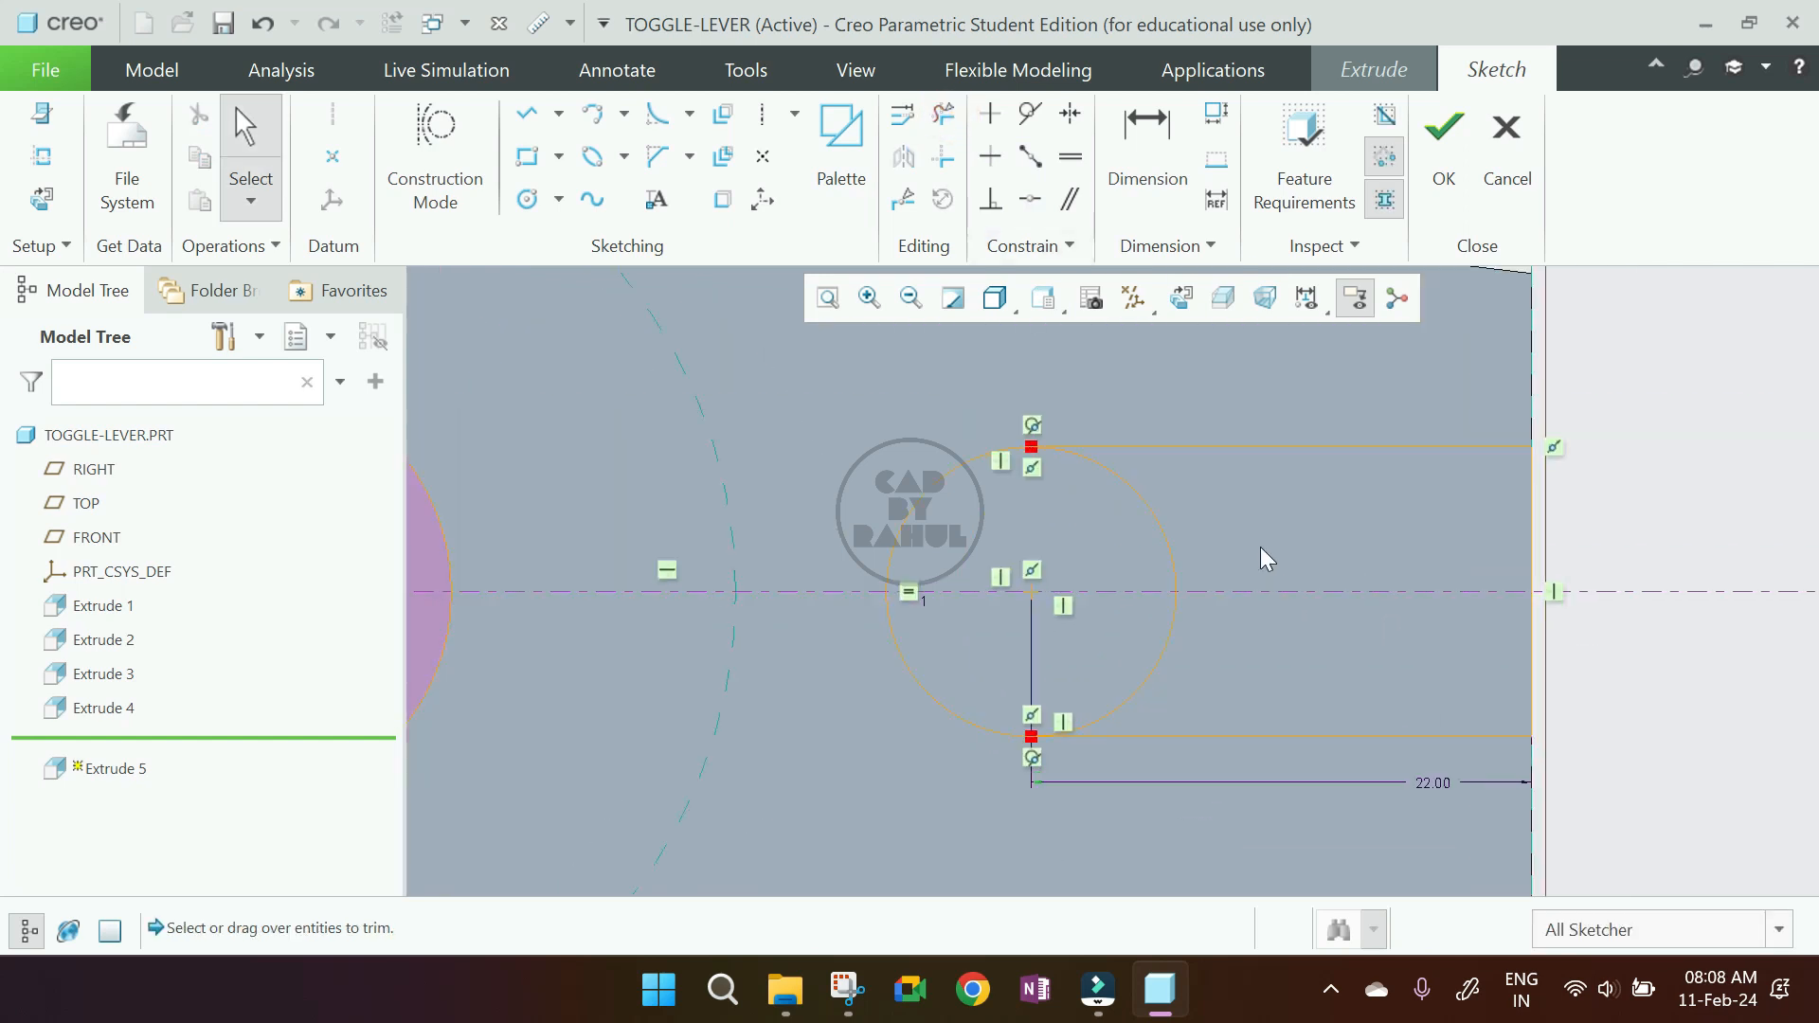
left_click(944, 115)
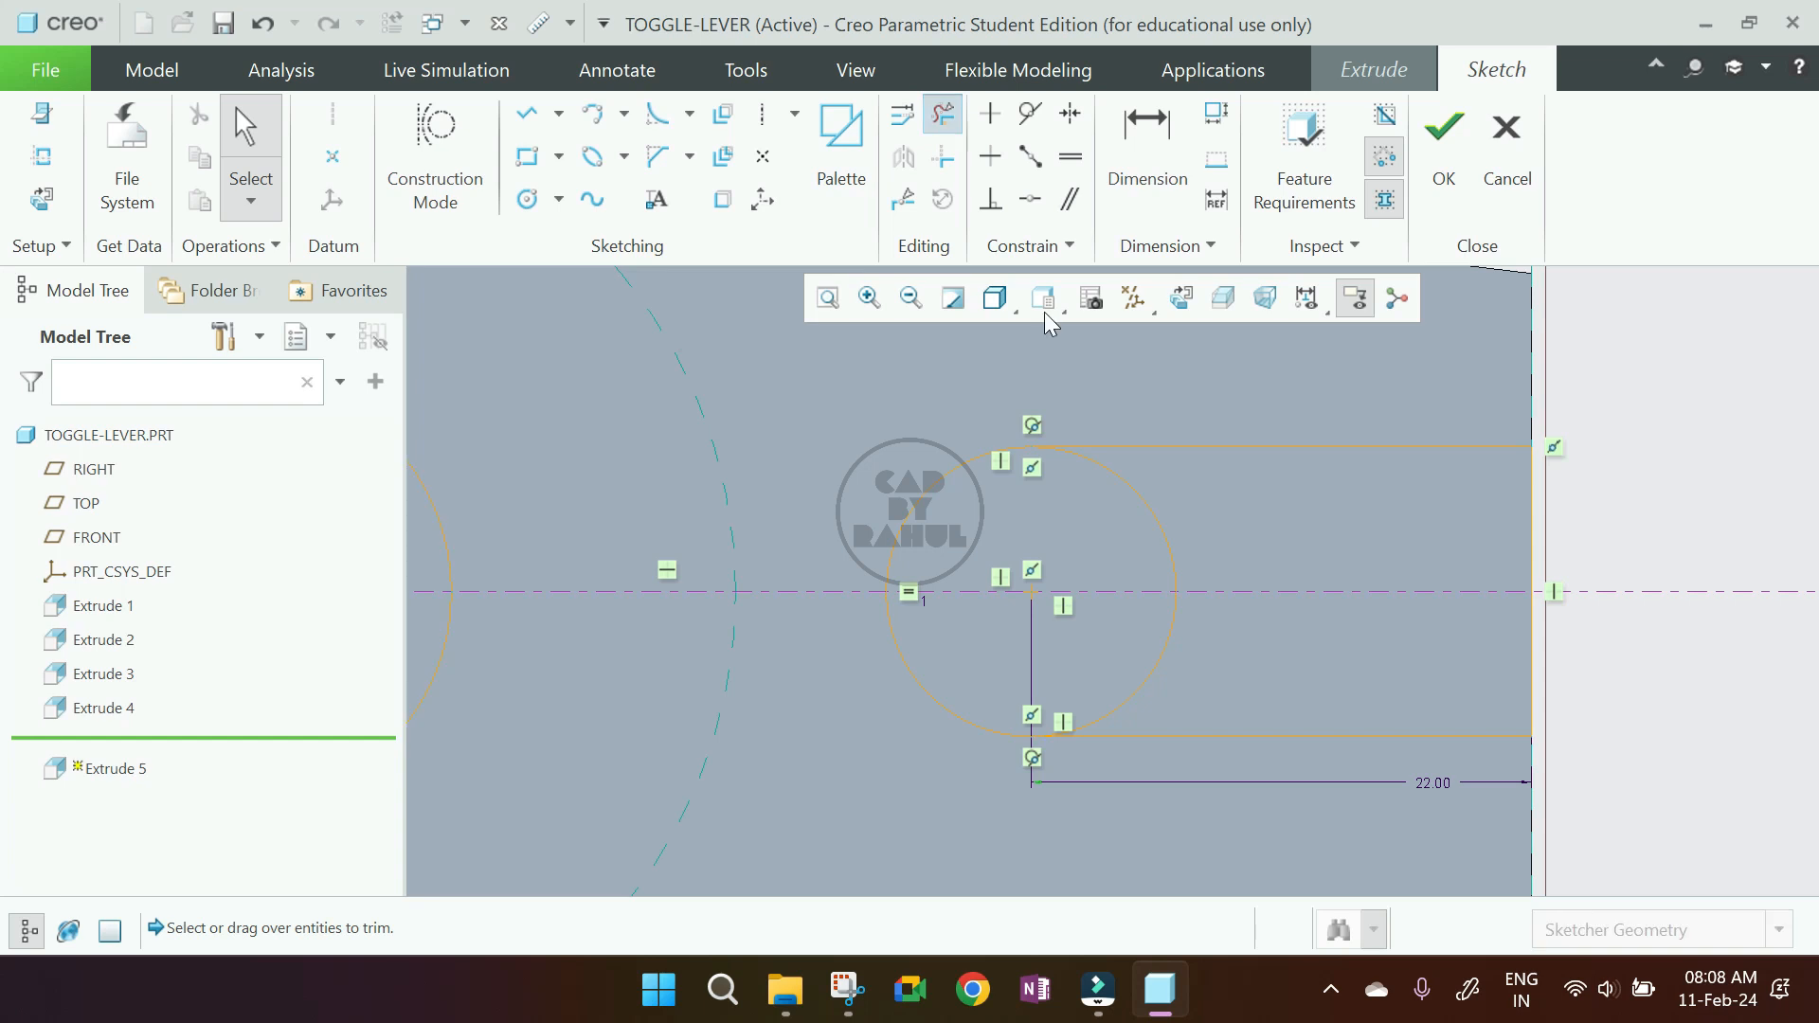
left_click(1188, 532)
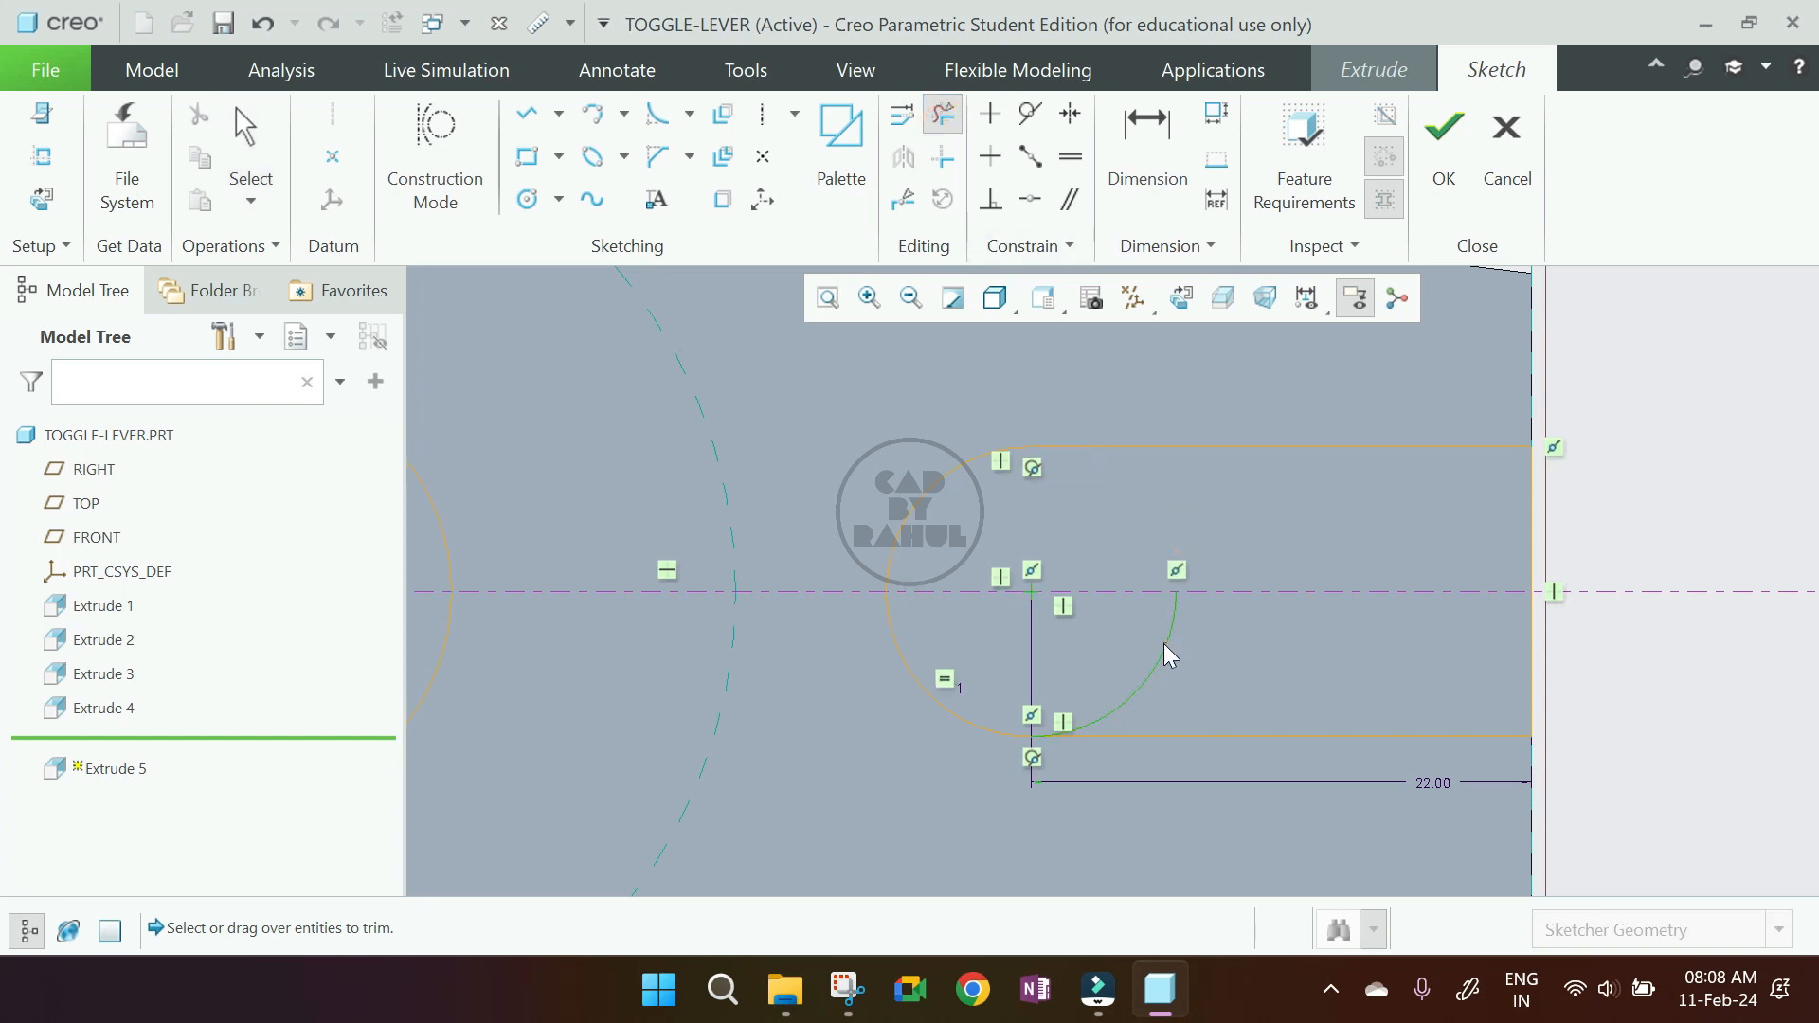
left_click(1164, 645)
middle_click(1160, 644)
scroll(1298, 729, "down", 4)
scroll(1296, 727, "down", 2)
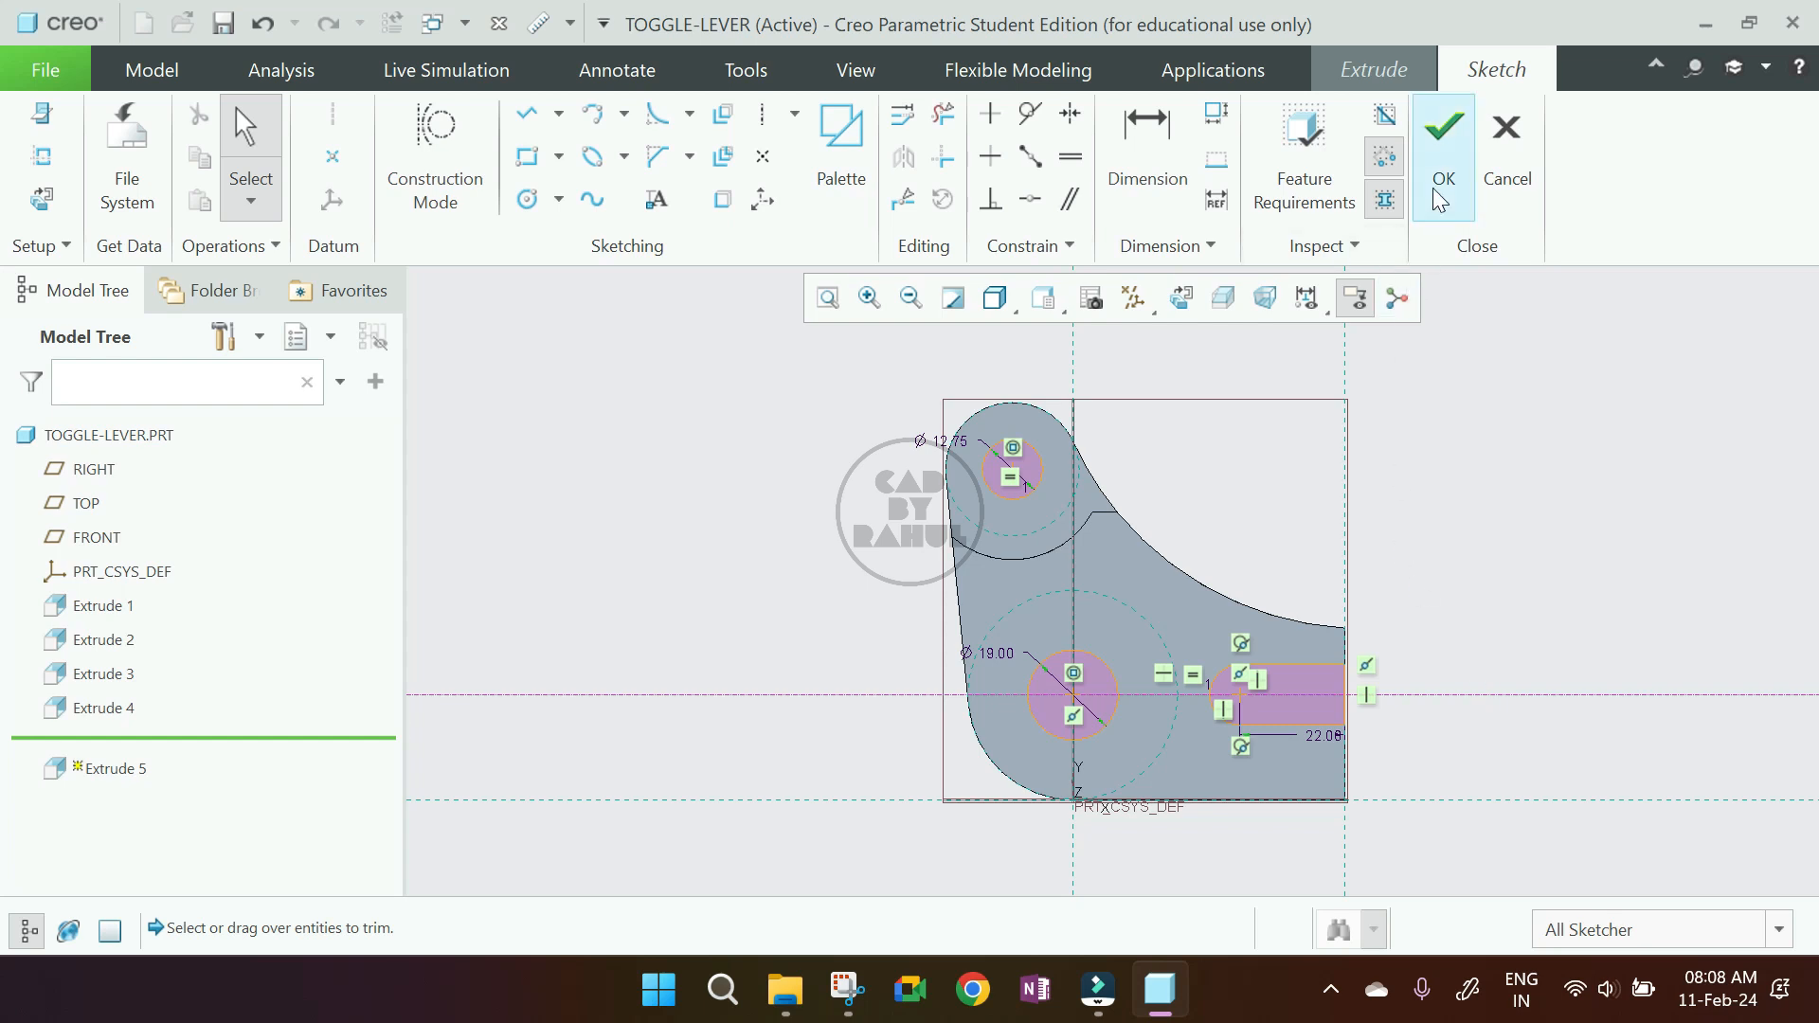
- Finish the sketch and extrude it with Remove Material about 46.20 mm deep, cutting both holes and the end slot through the lever
left_click(1443, 142)
middle_click_drag(937, 537, 929, 568)
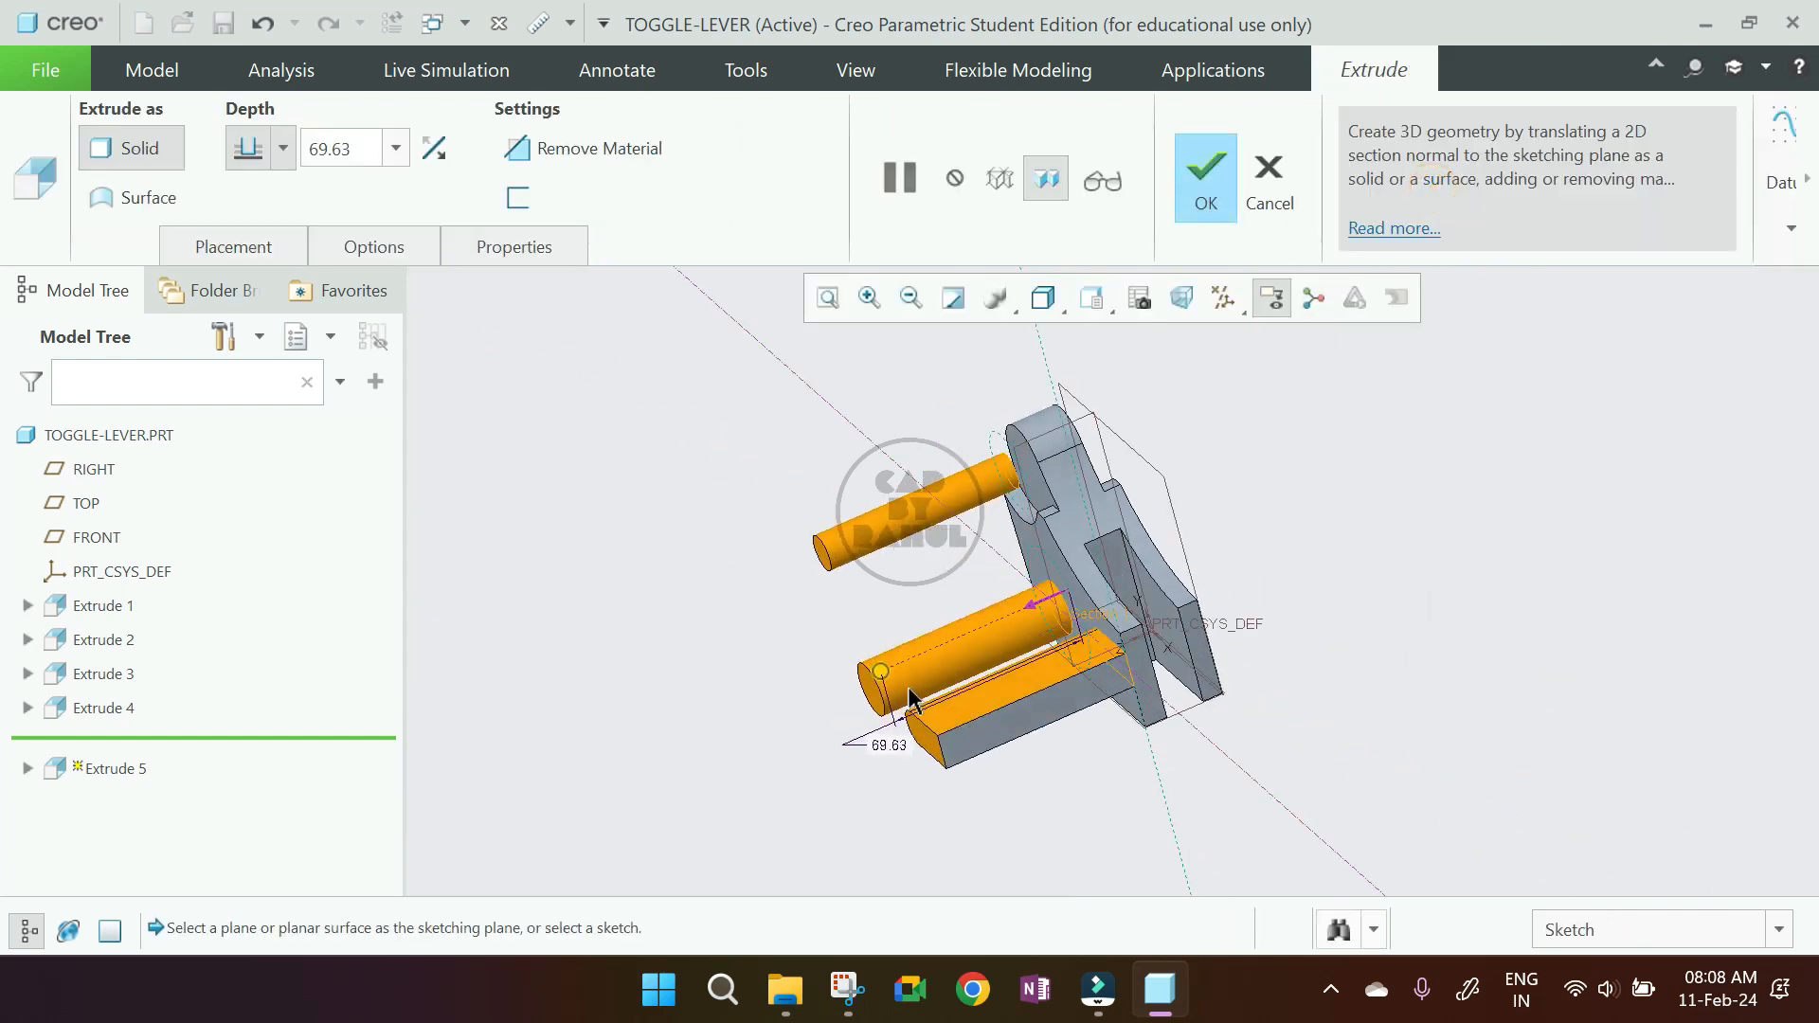
left_click_drag(881, 673, 1208, 616)
left_click(580, 166)
middle_click(718, 556)
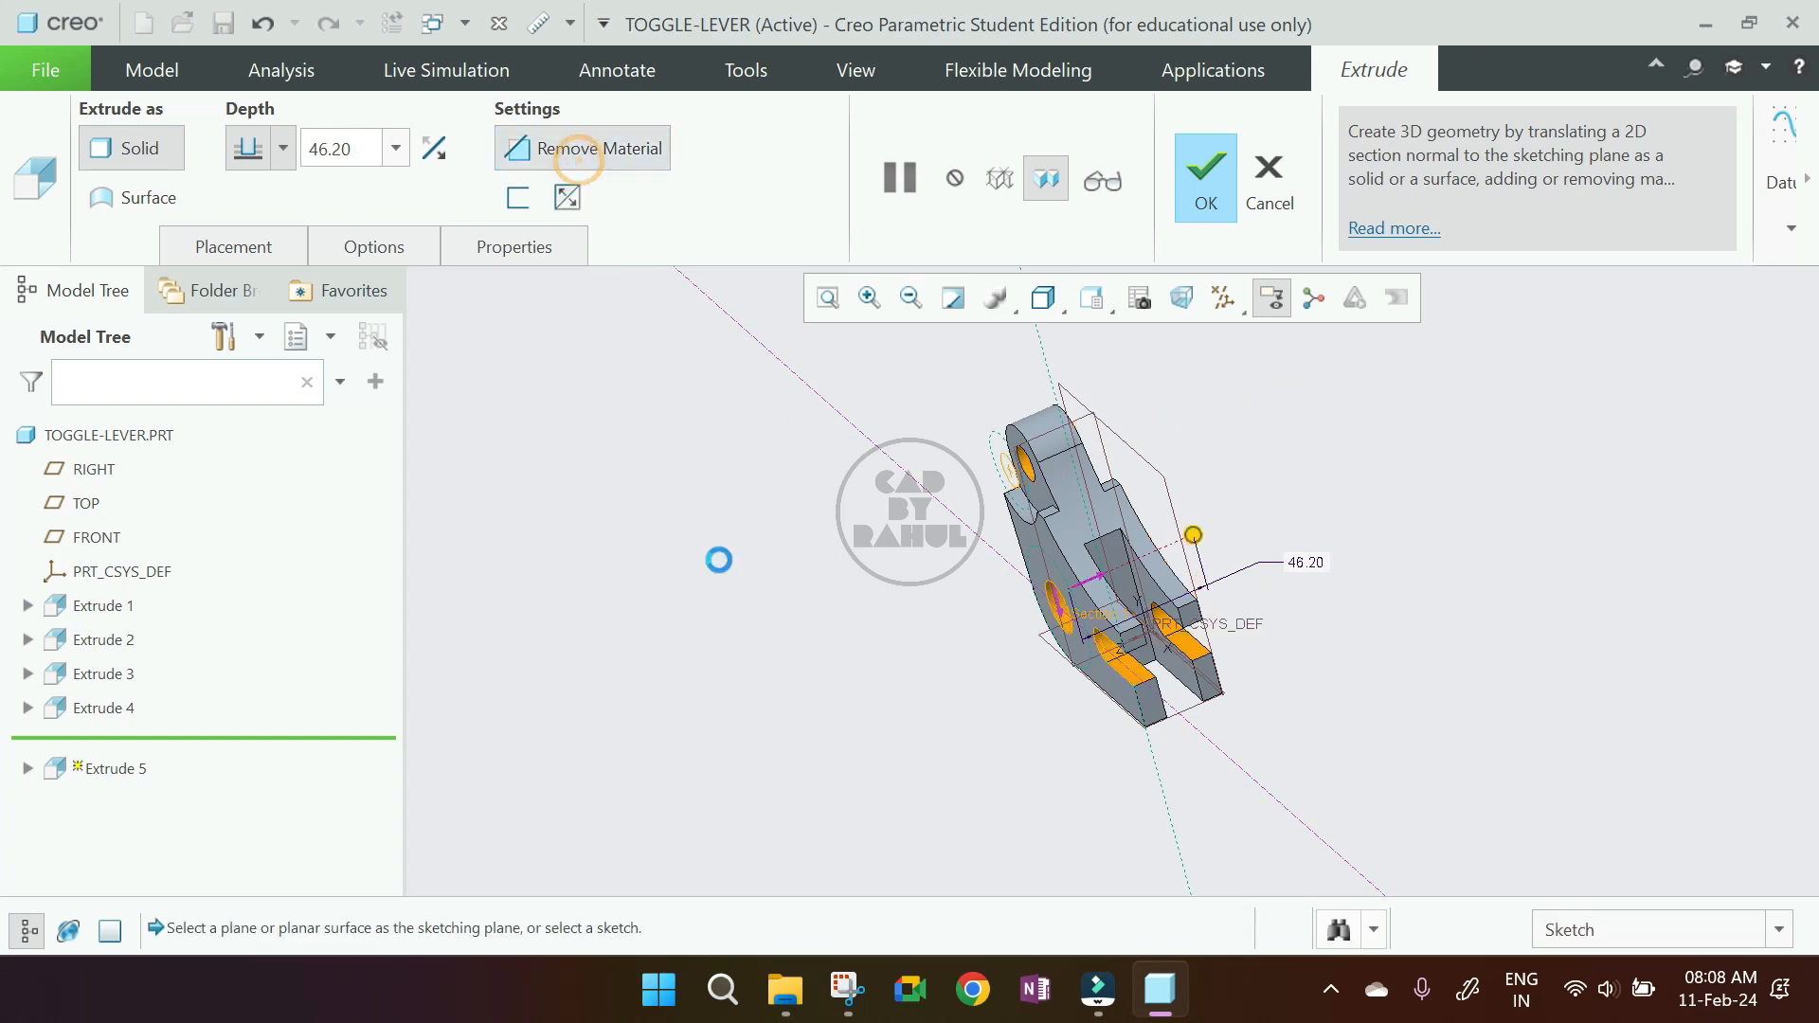
middle_click_drag(1086, 669, 1044, 885)
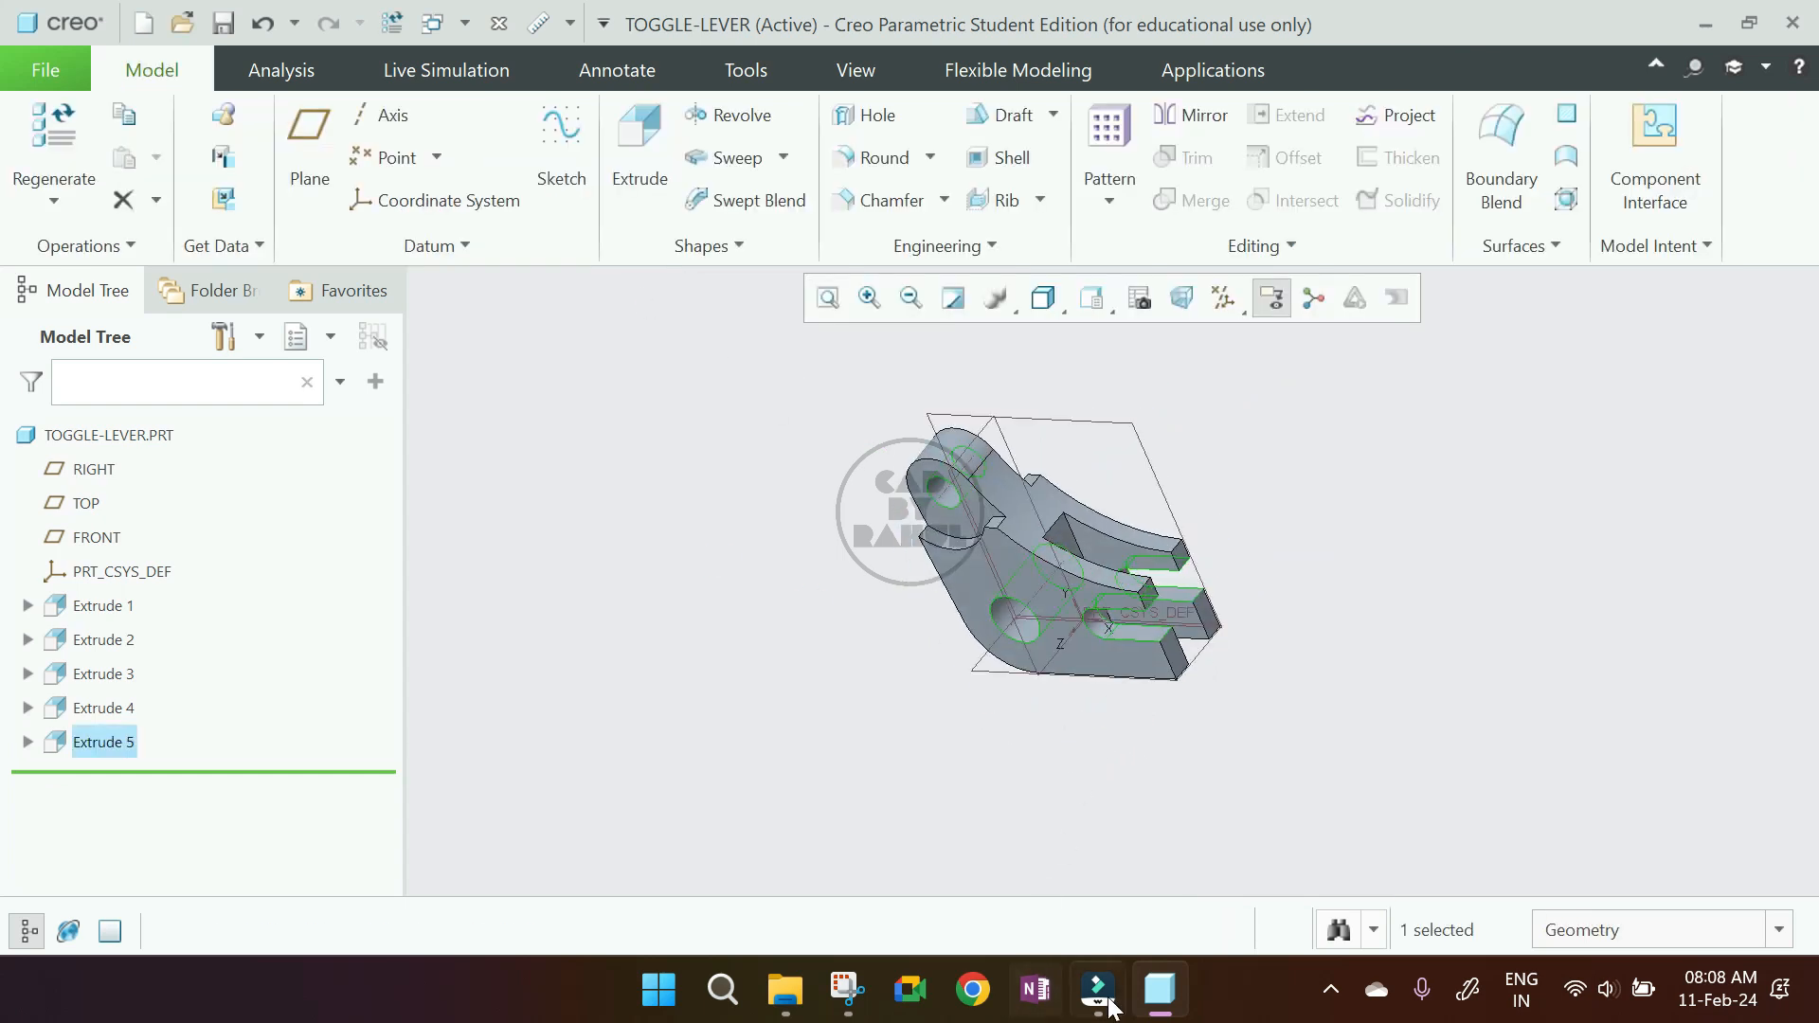
- Compare the lever with the reference drawing, hide all datum features and restore the default orientation
left_click(846, 990)
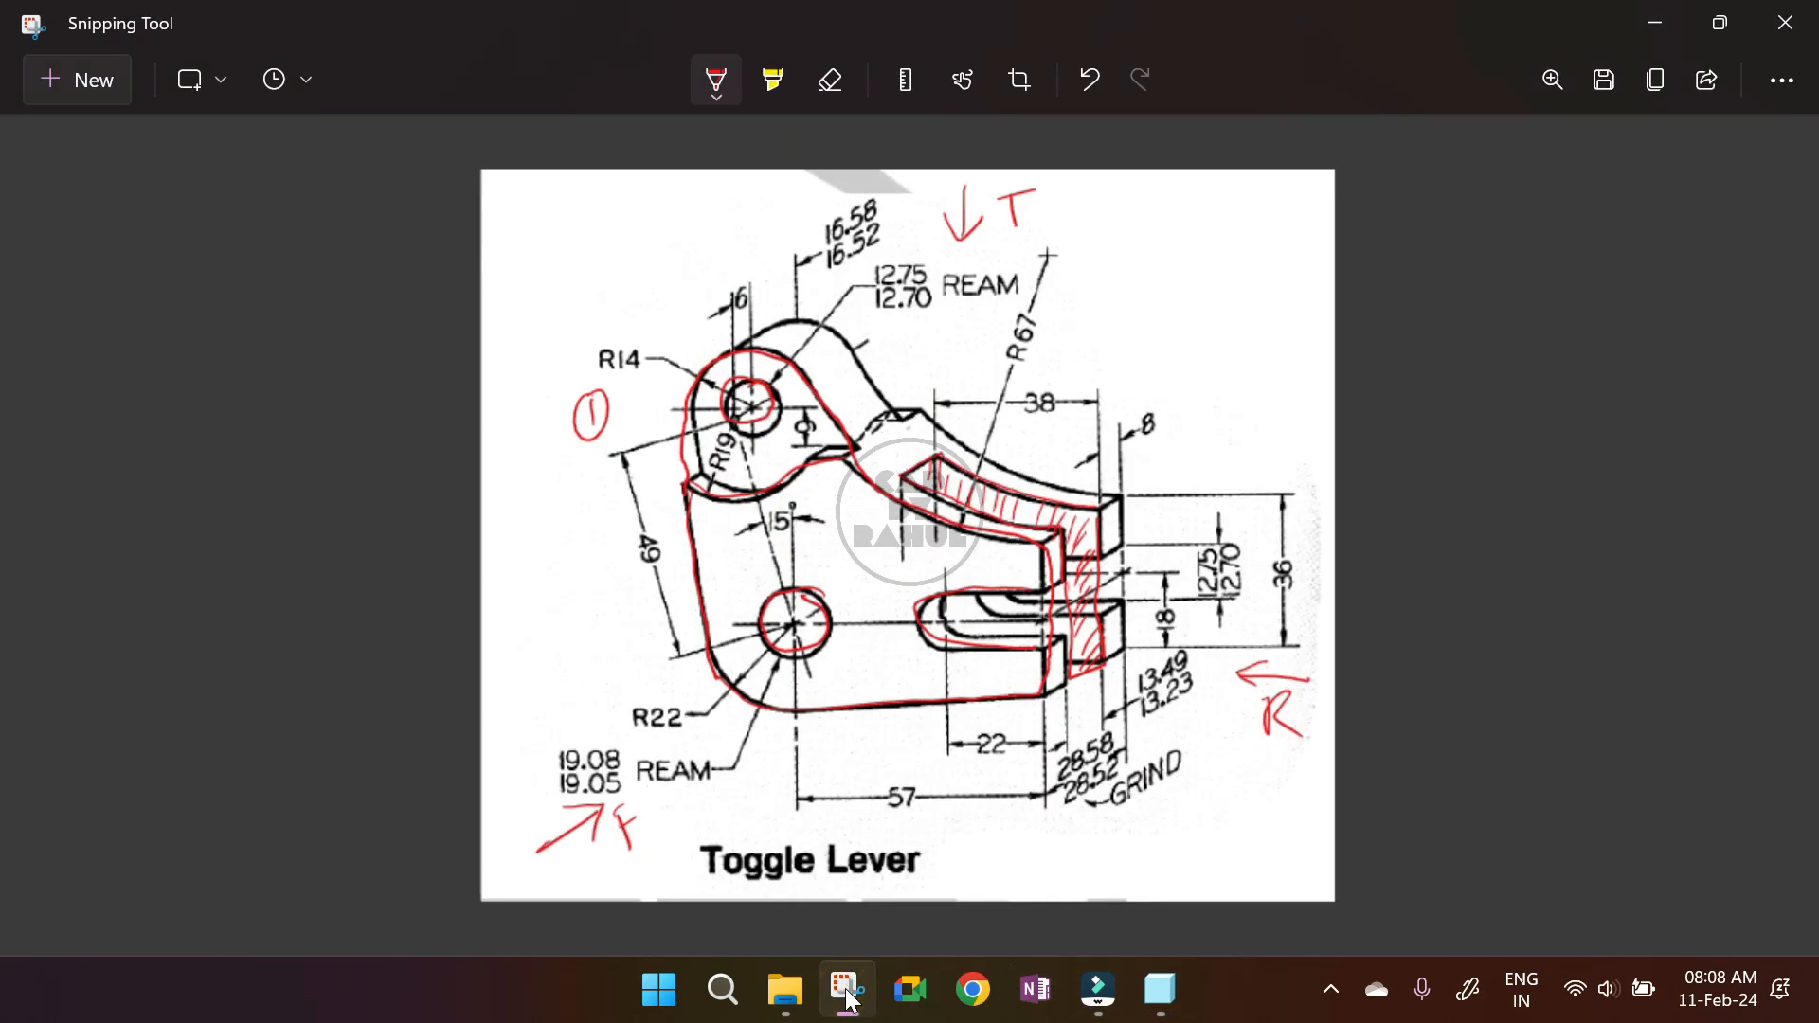
left_click(848, 993)
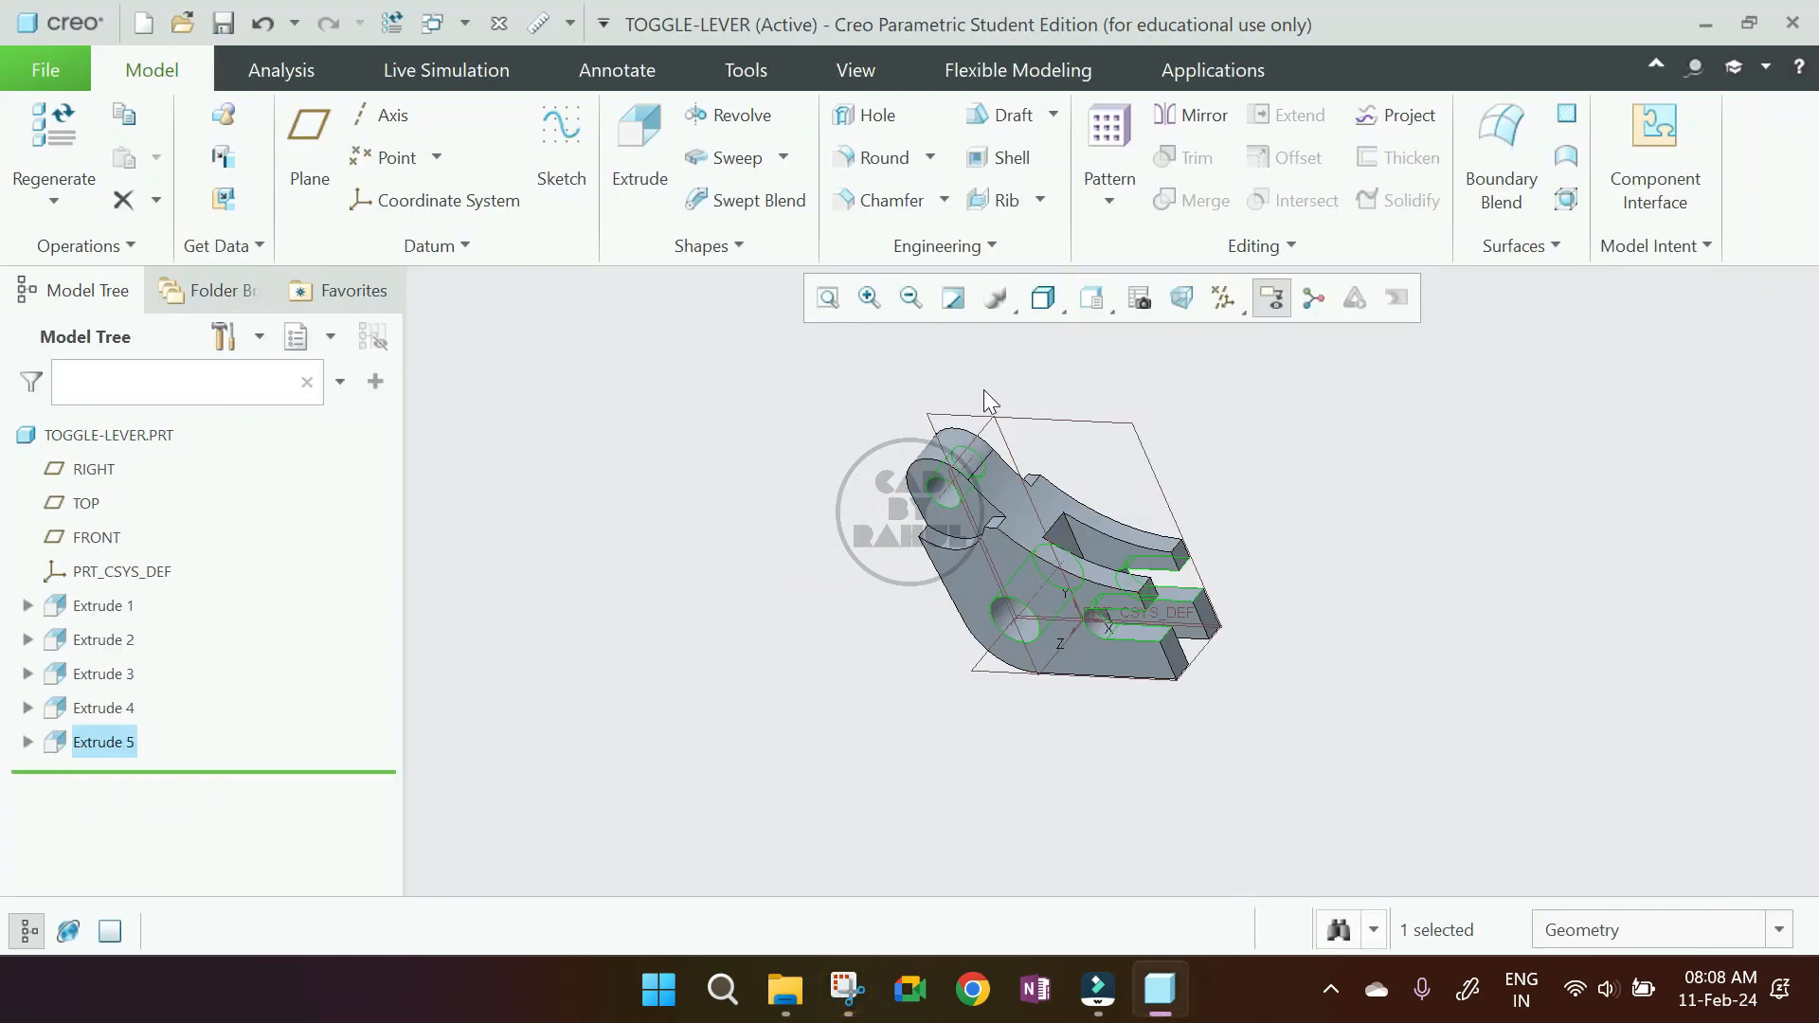
middle_click_drag(1016, 480, 1421, 597)
left_click(1421, 597)
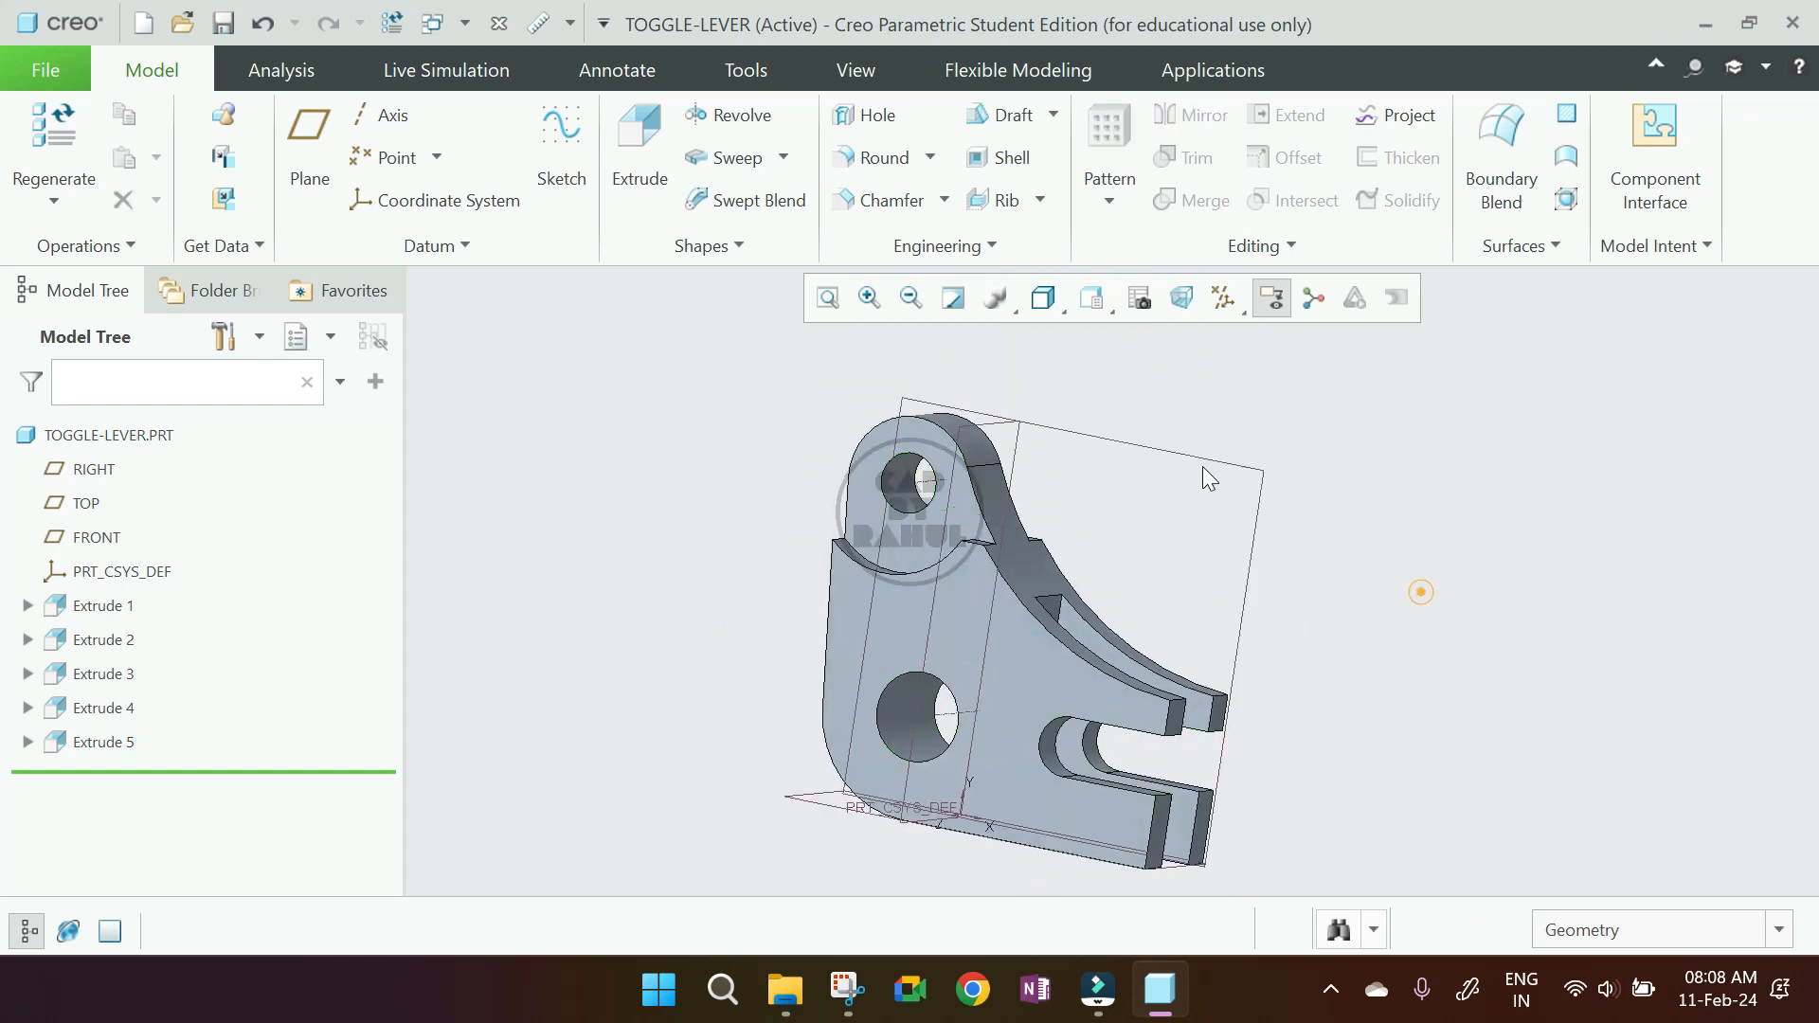
left_click(1224, 298)
left_click(1226, 337)
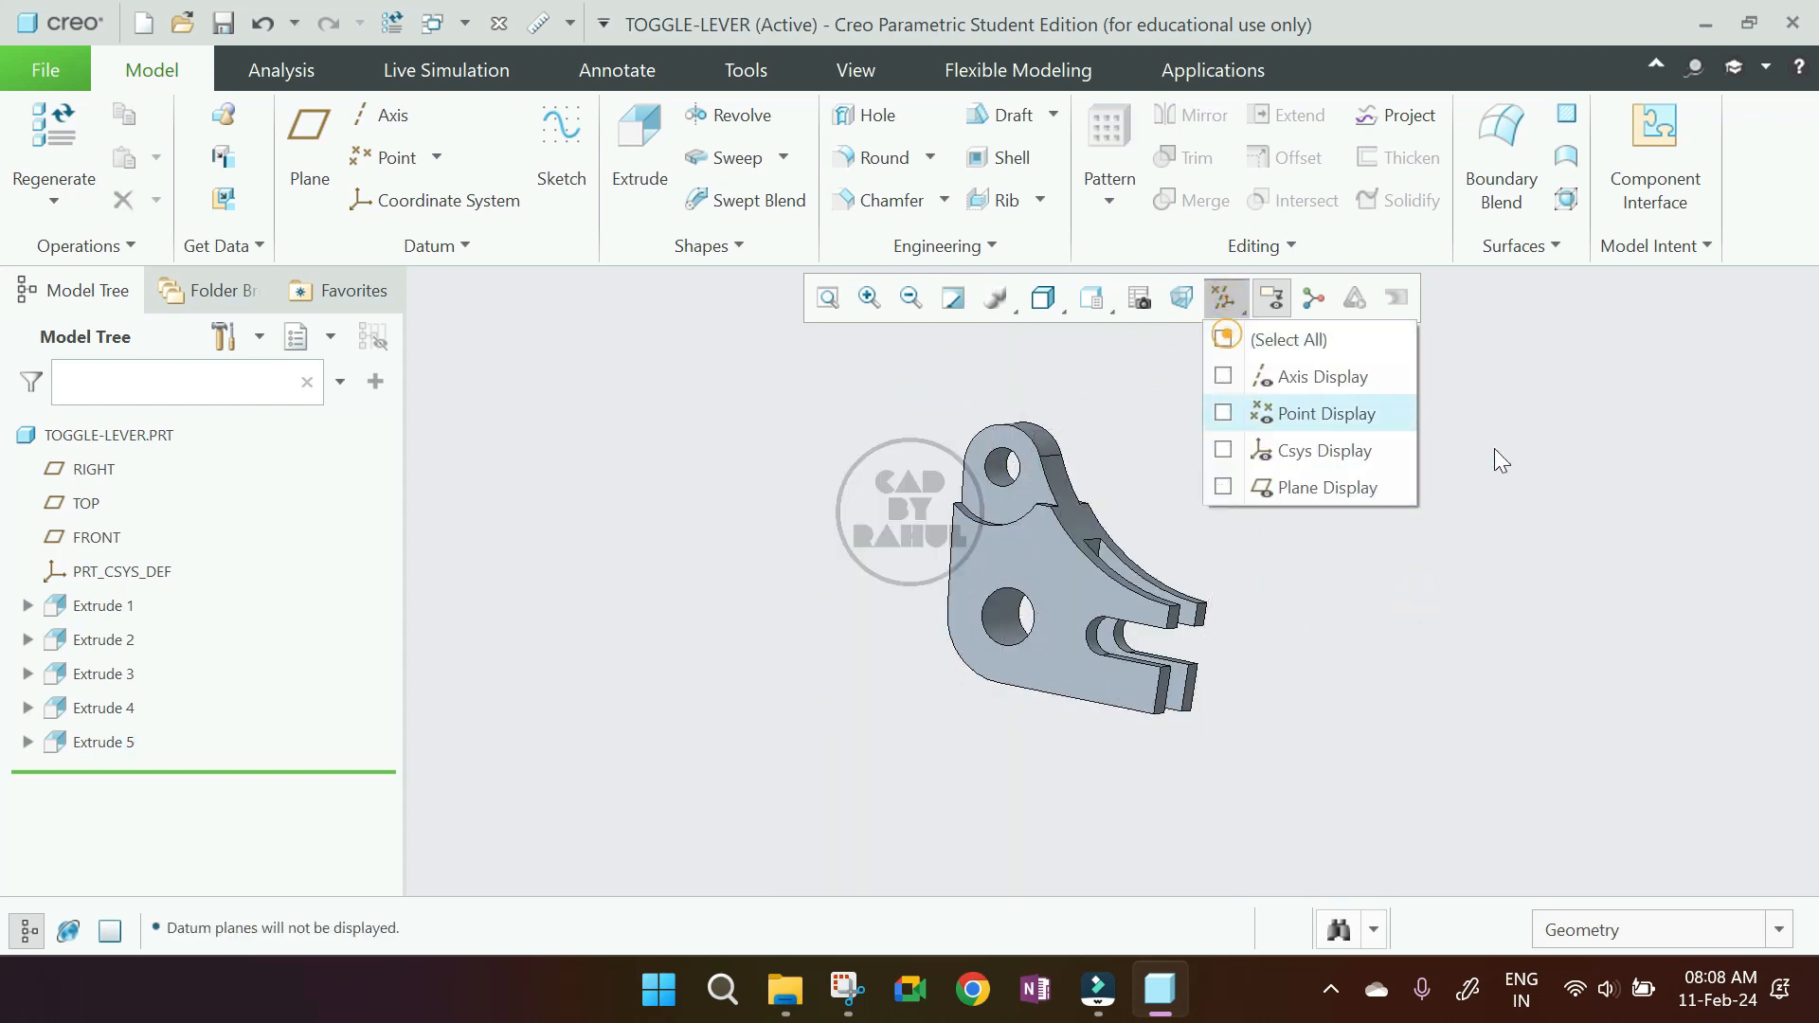
key("ctrl+d")
- Review the lever in the FRONT, RIGHT and TOP saved orientations and return to the default view
left_click(1093, 299)
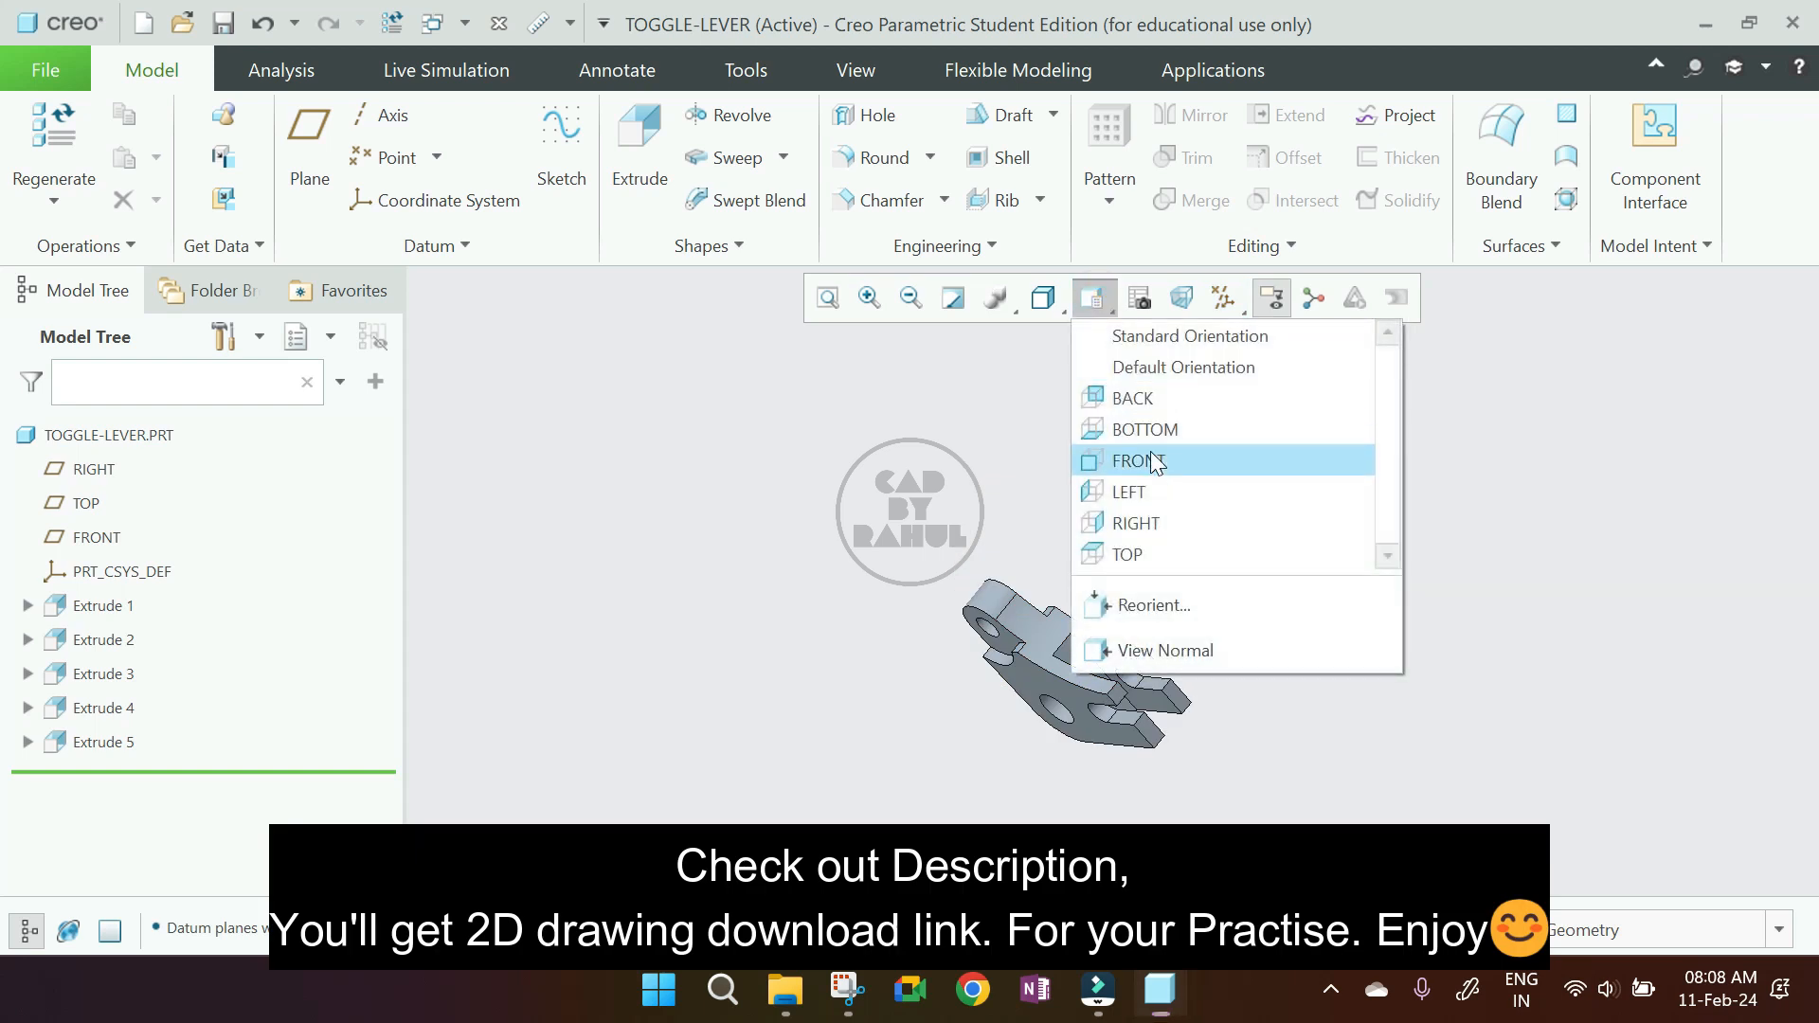
left_click(1150, 451)
left_click(1105, 301)
left_click(1129, 512)
left_click(1093, 299)
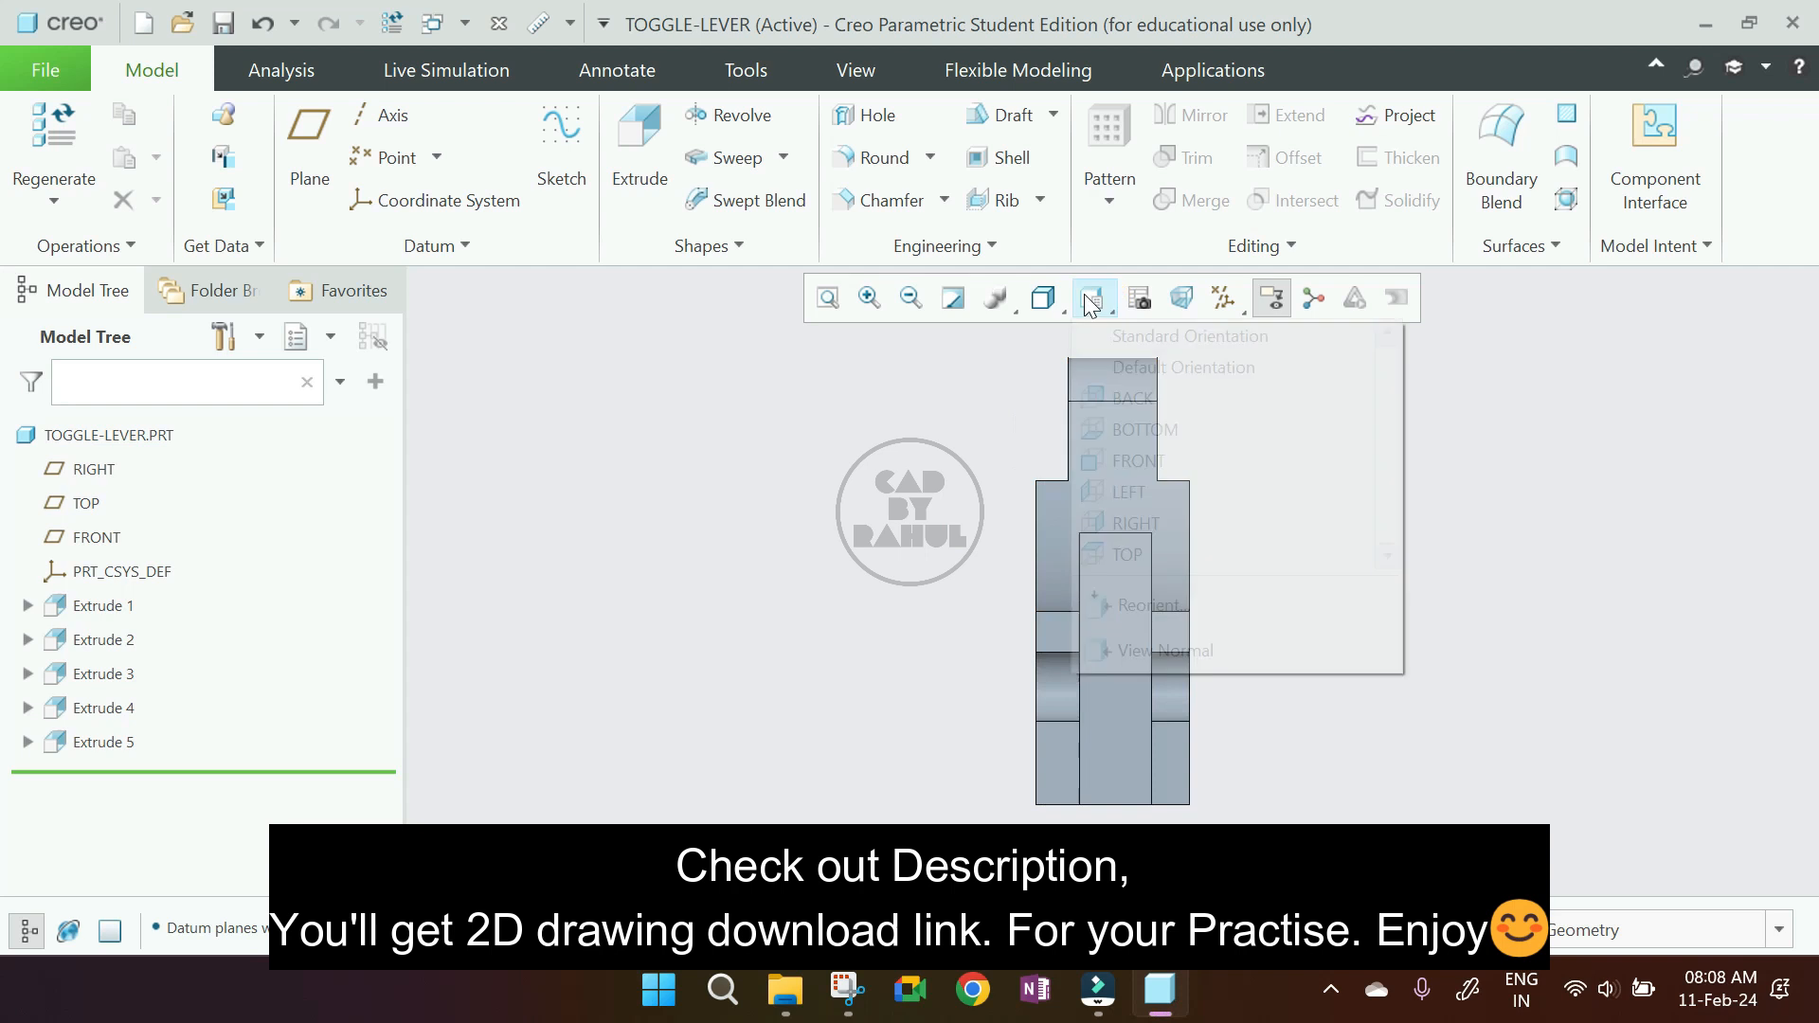
left_click(1124, 557)
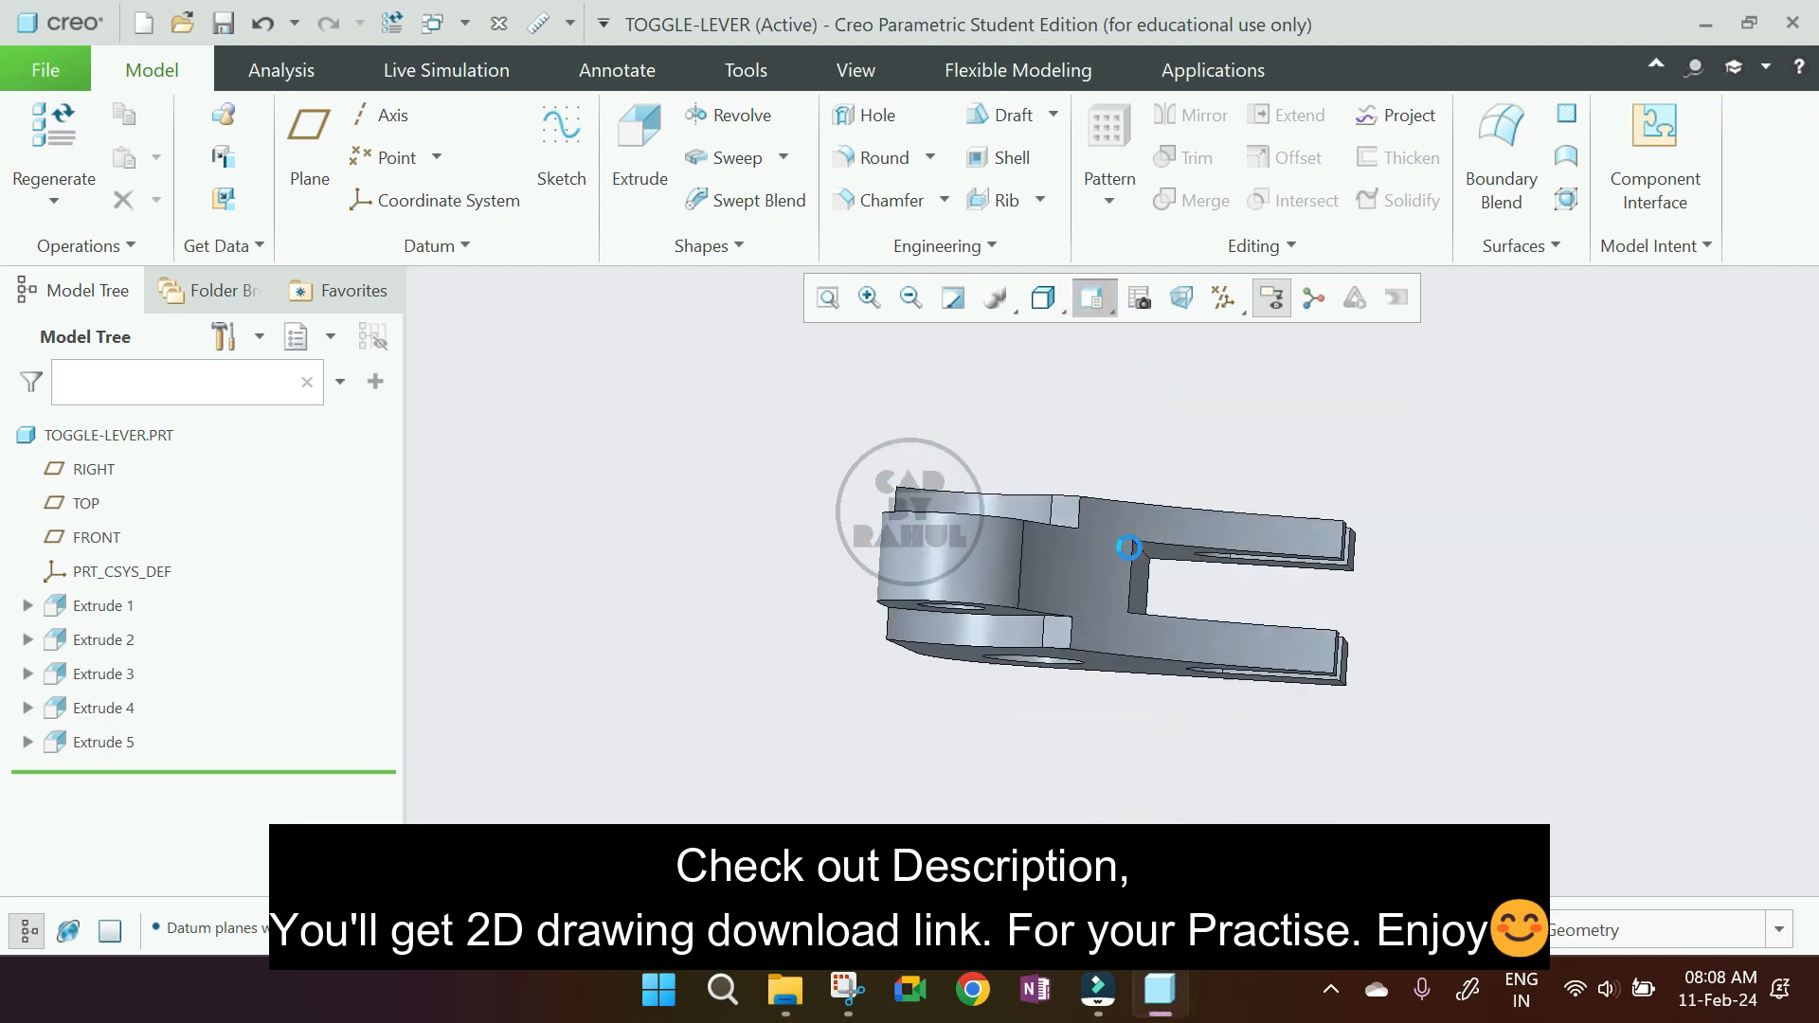
key("ctrl+d")
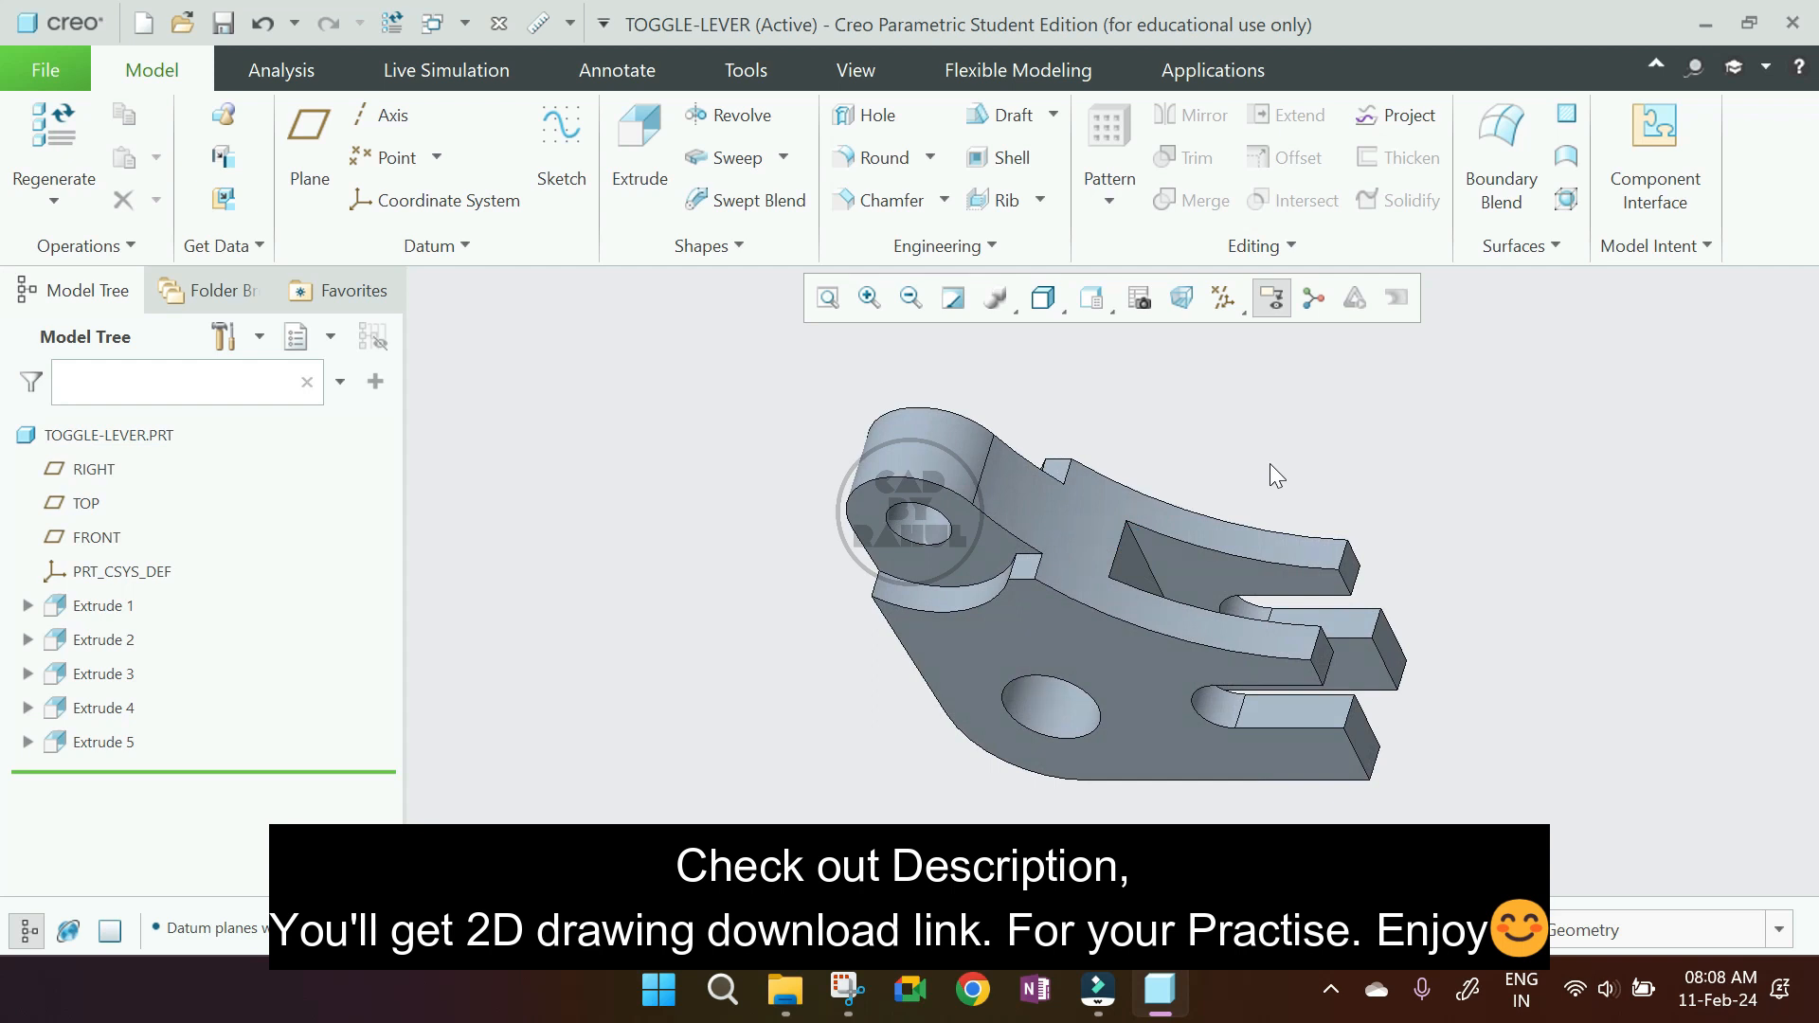
- Apply a light grey metal appearance from the std-metals.dmt library to the whole TOGGLE-LEVER.PRT part
left_click(1202, 76)
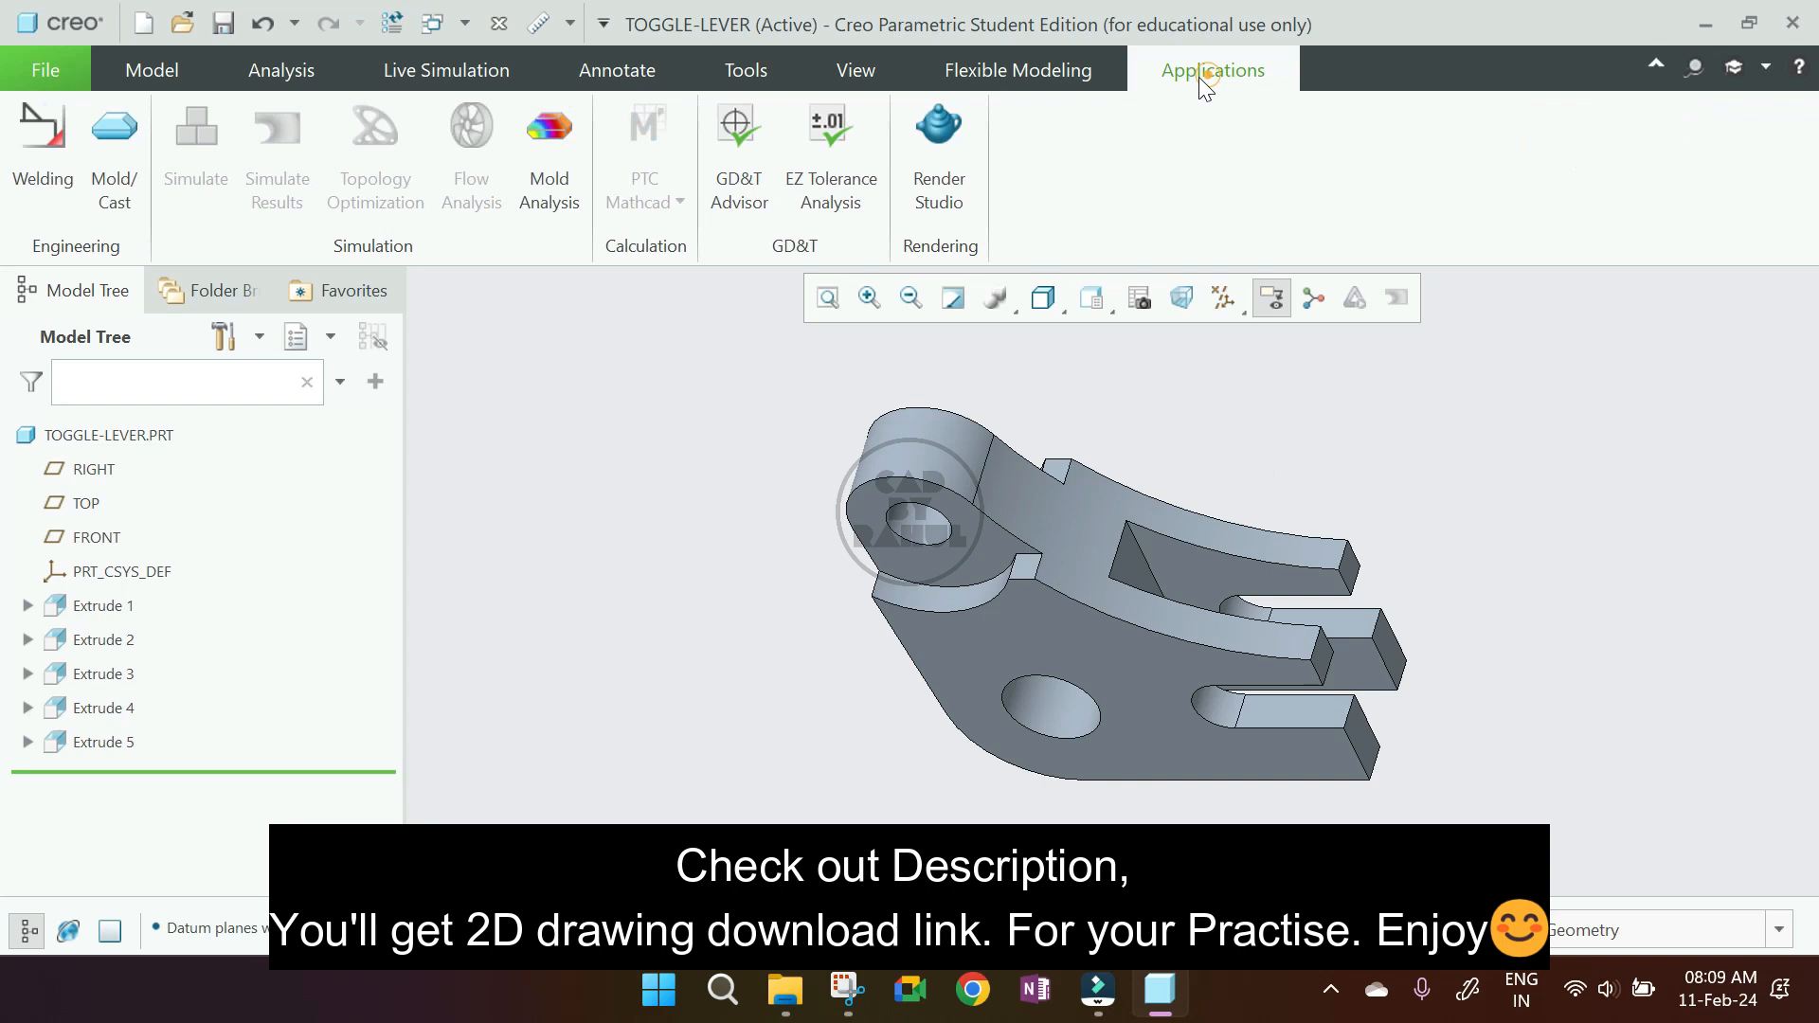
left_click(851, 68)
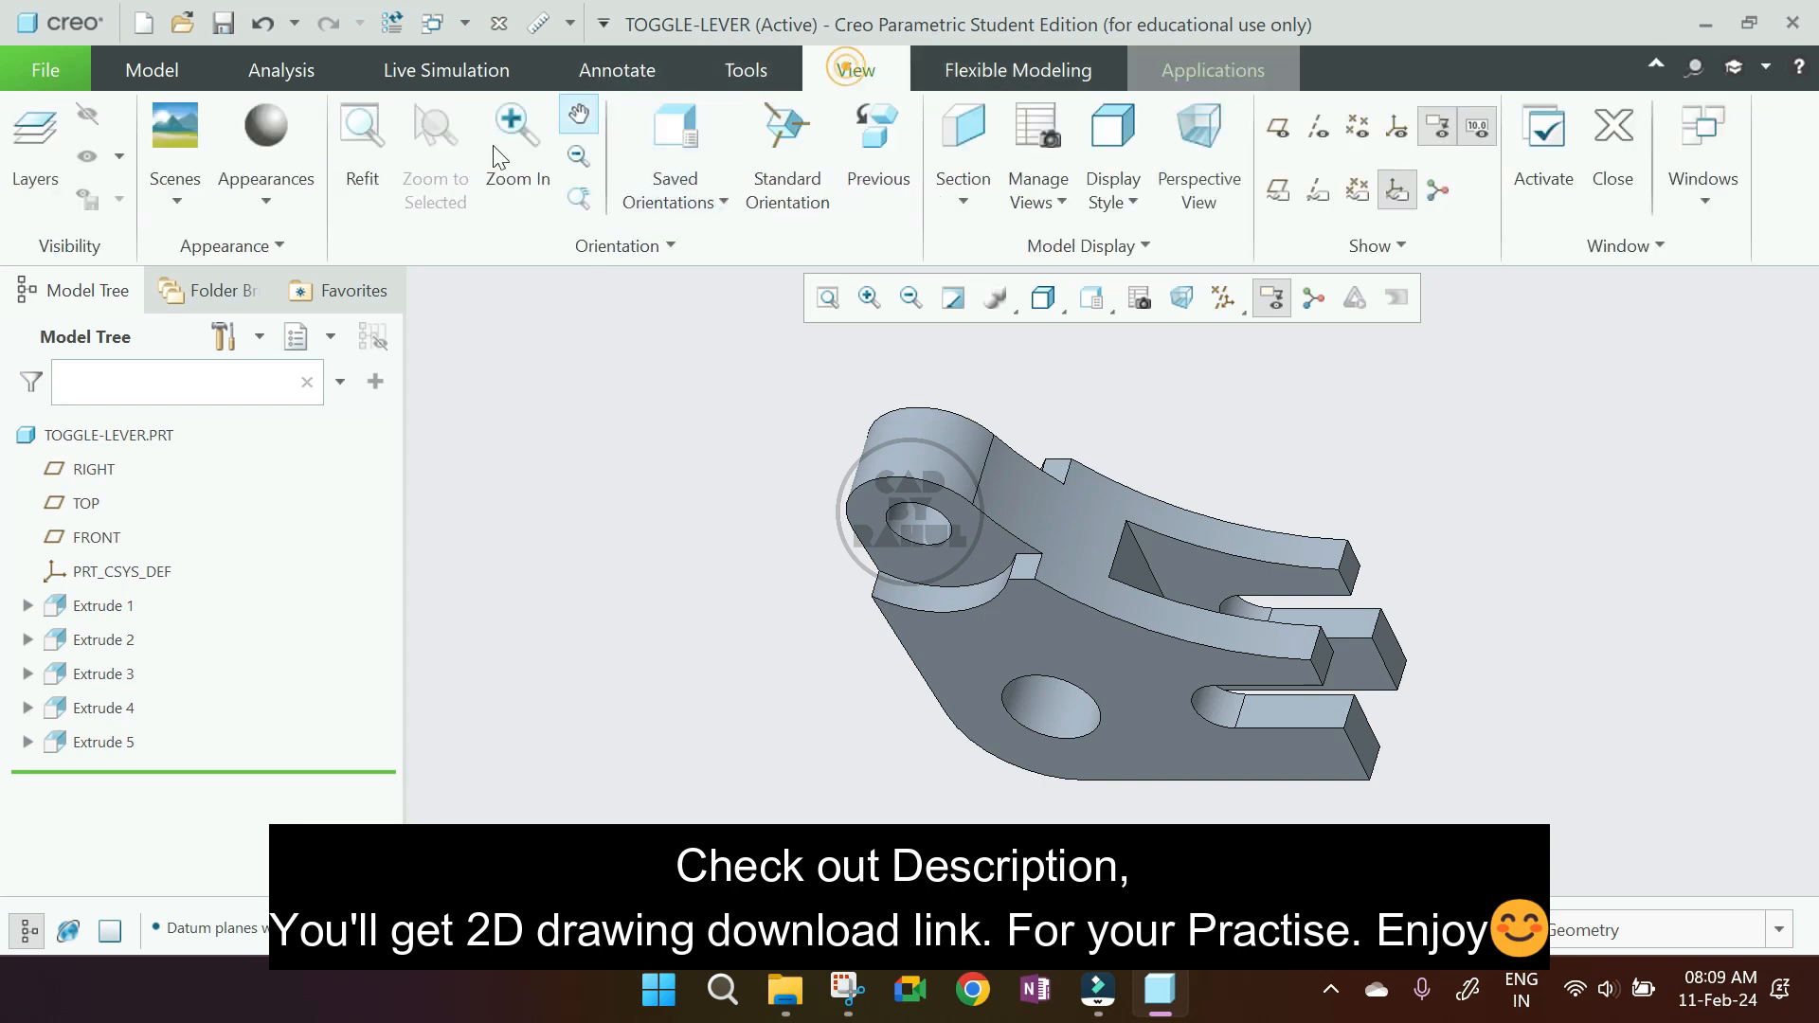
left_click(270, 195)
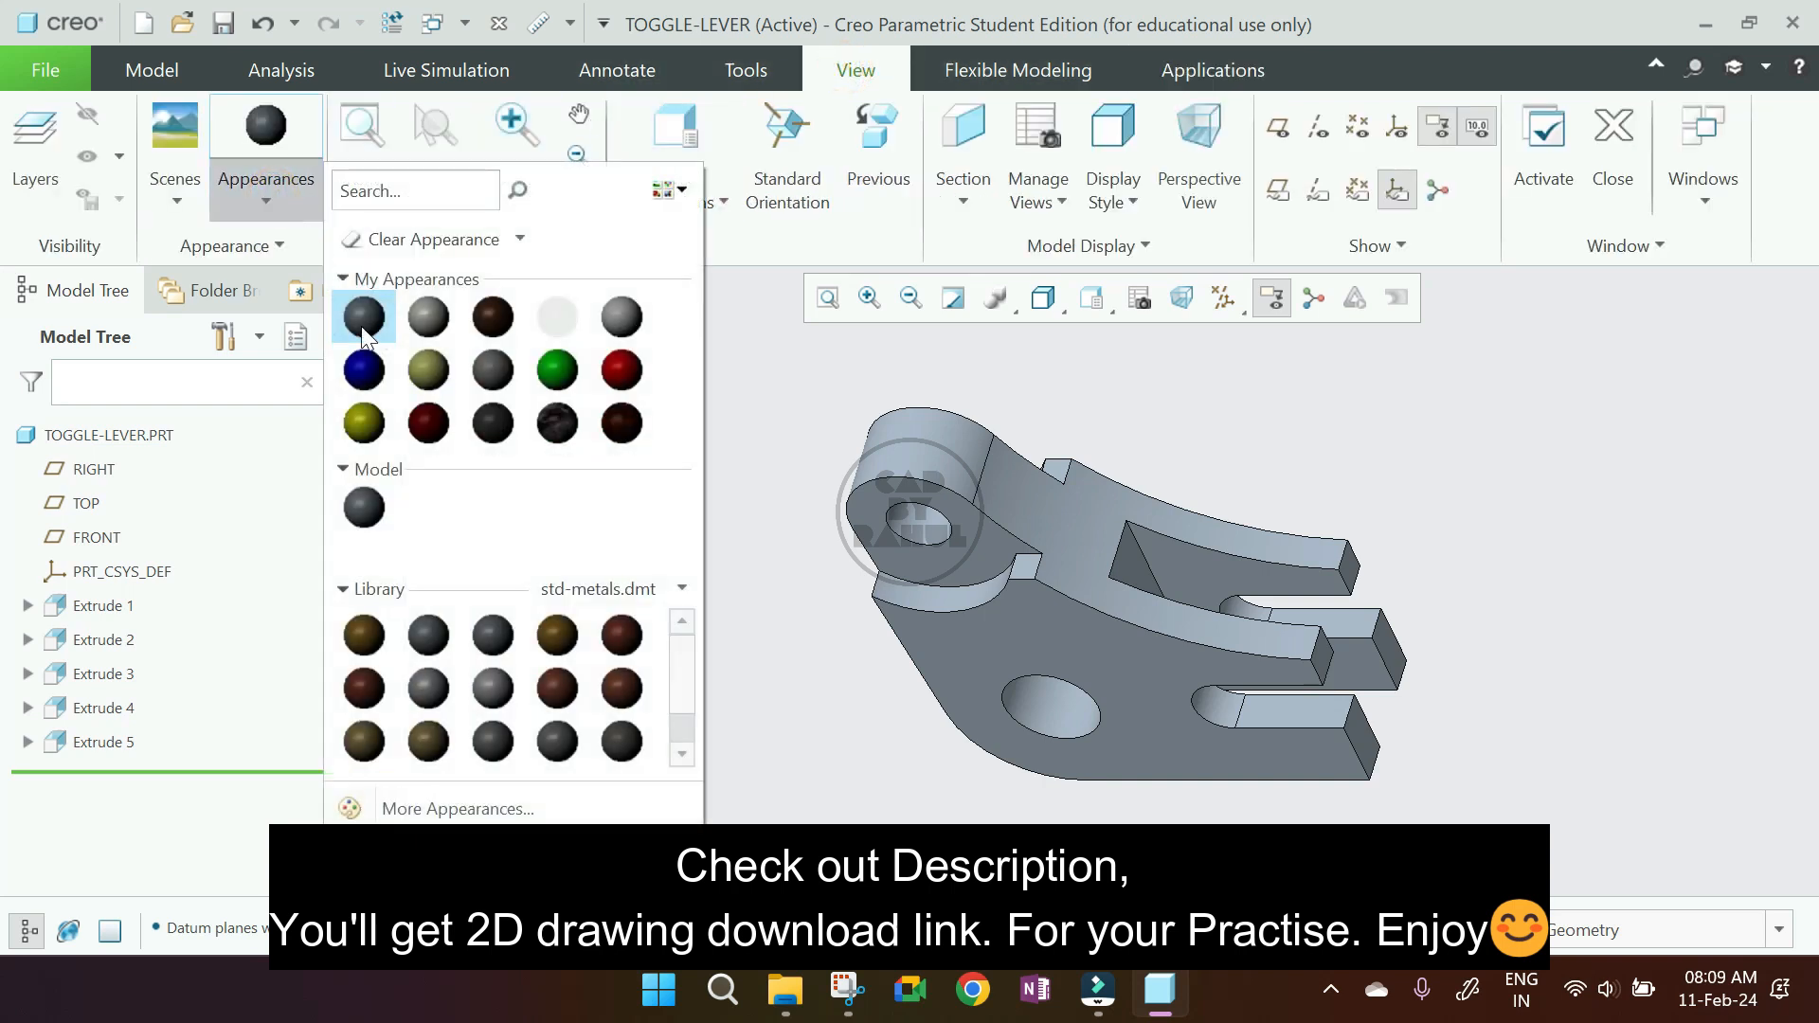
left_click(492, 689)
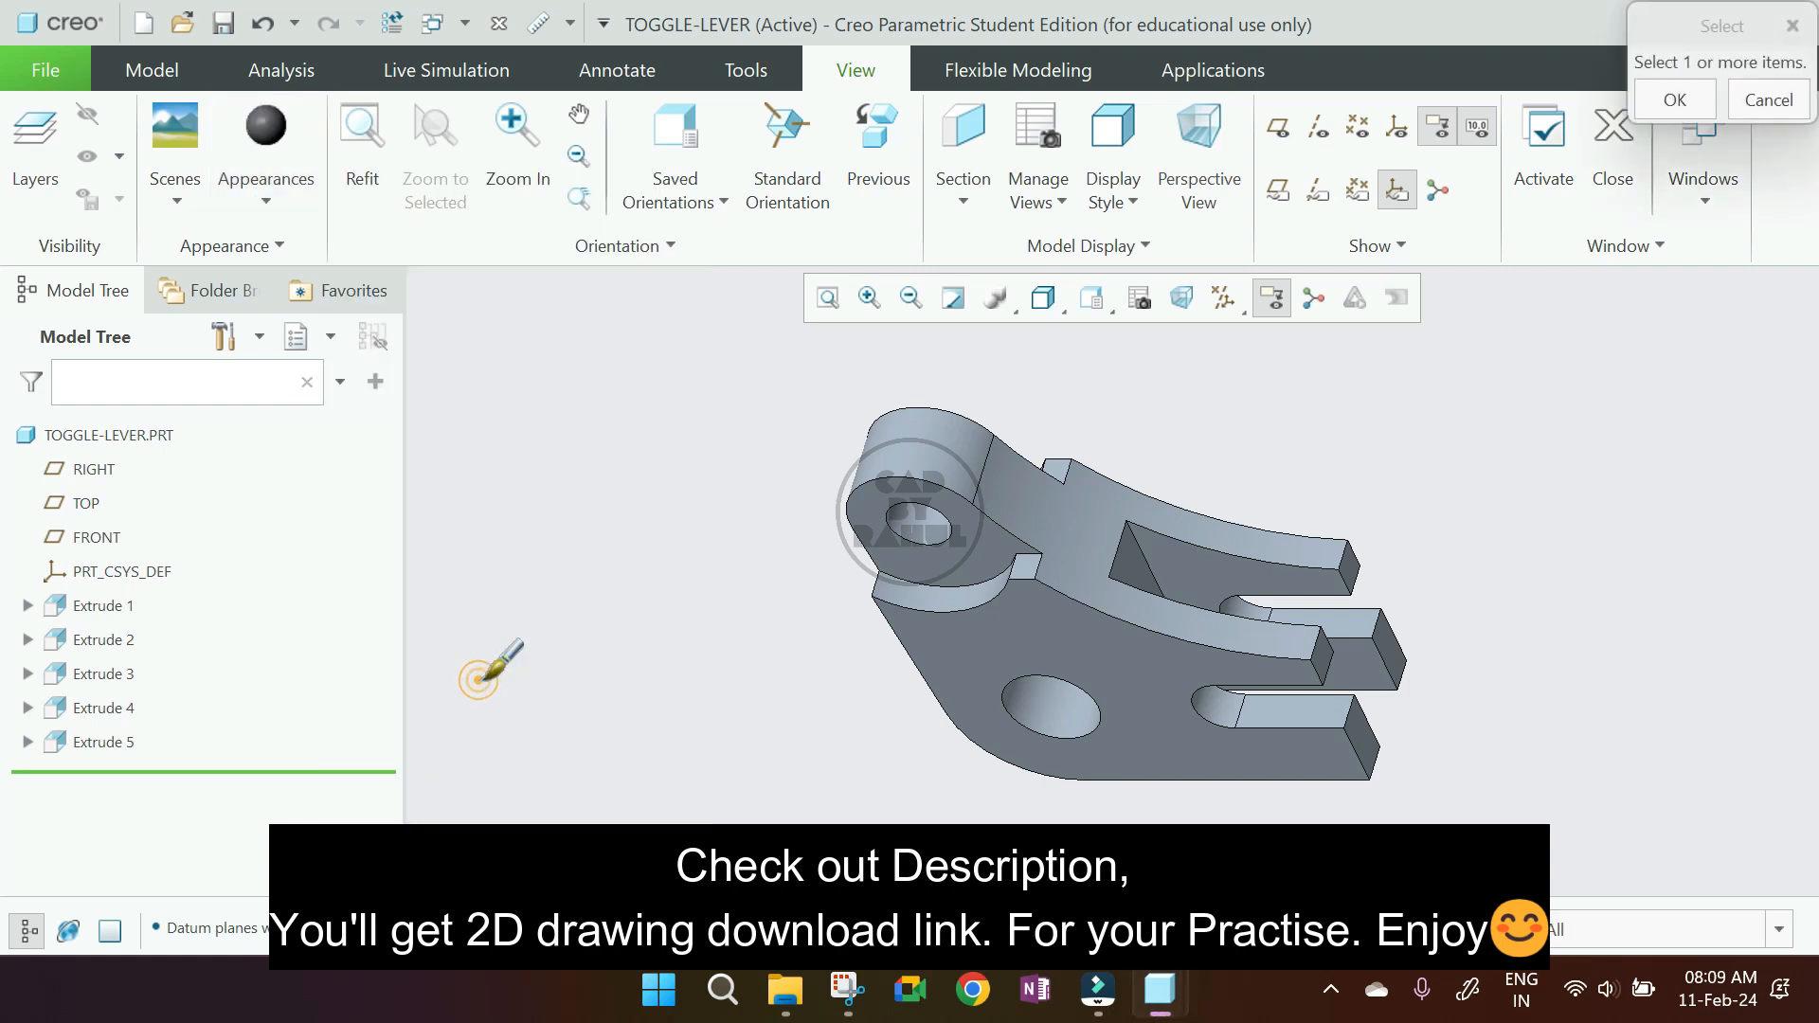
left_click(246, 193)
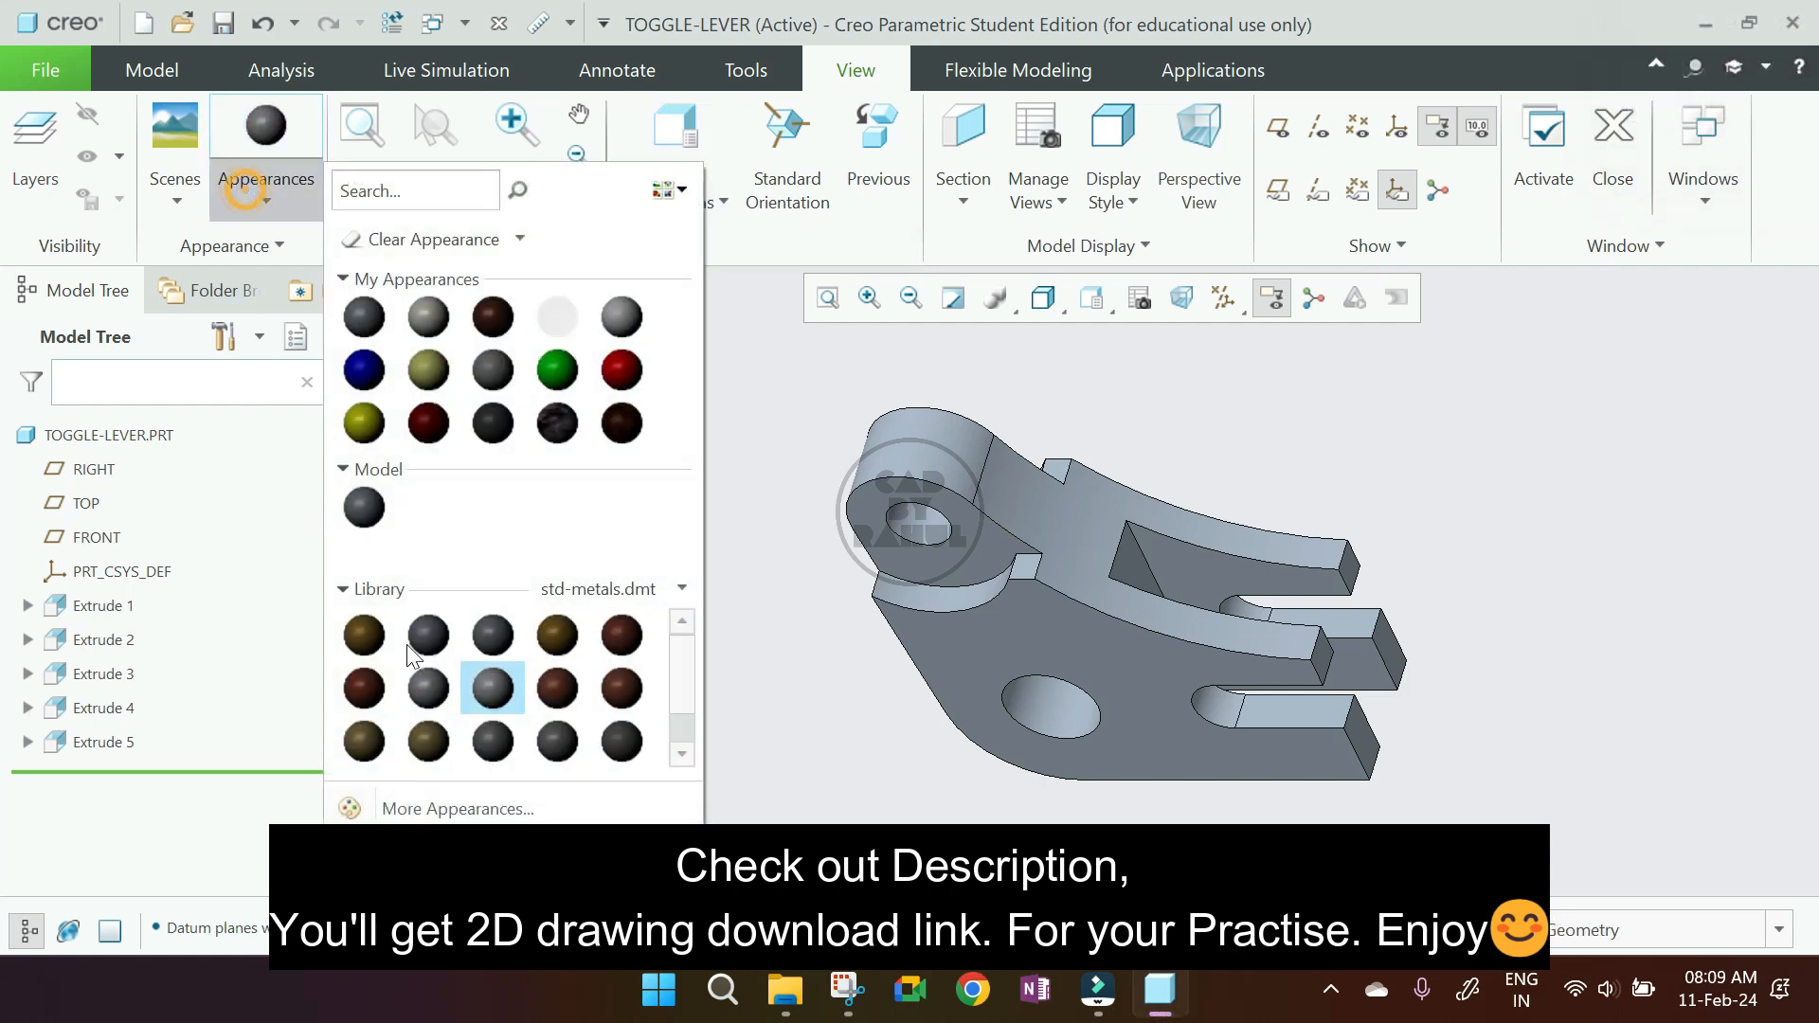
left_click(420, 694)
left_click(123, 436)
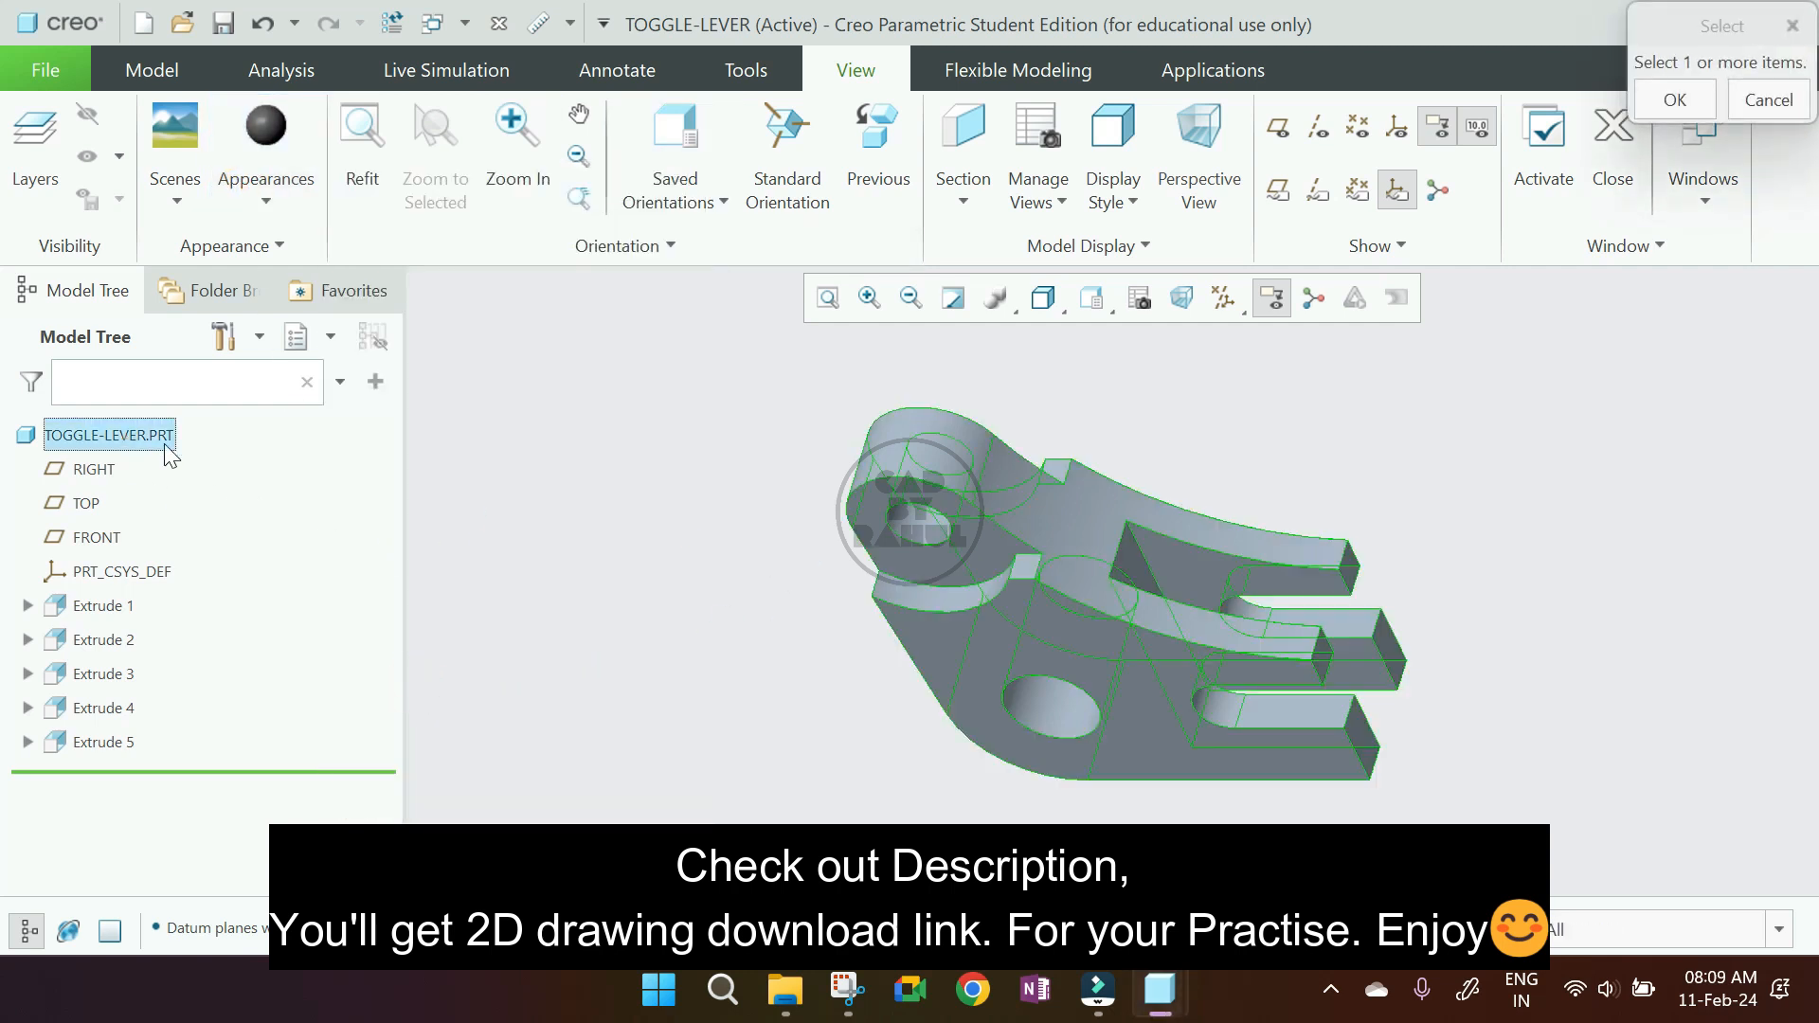
middle_click(460, 538)
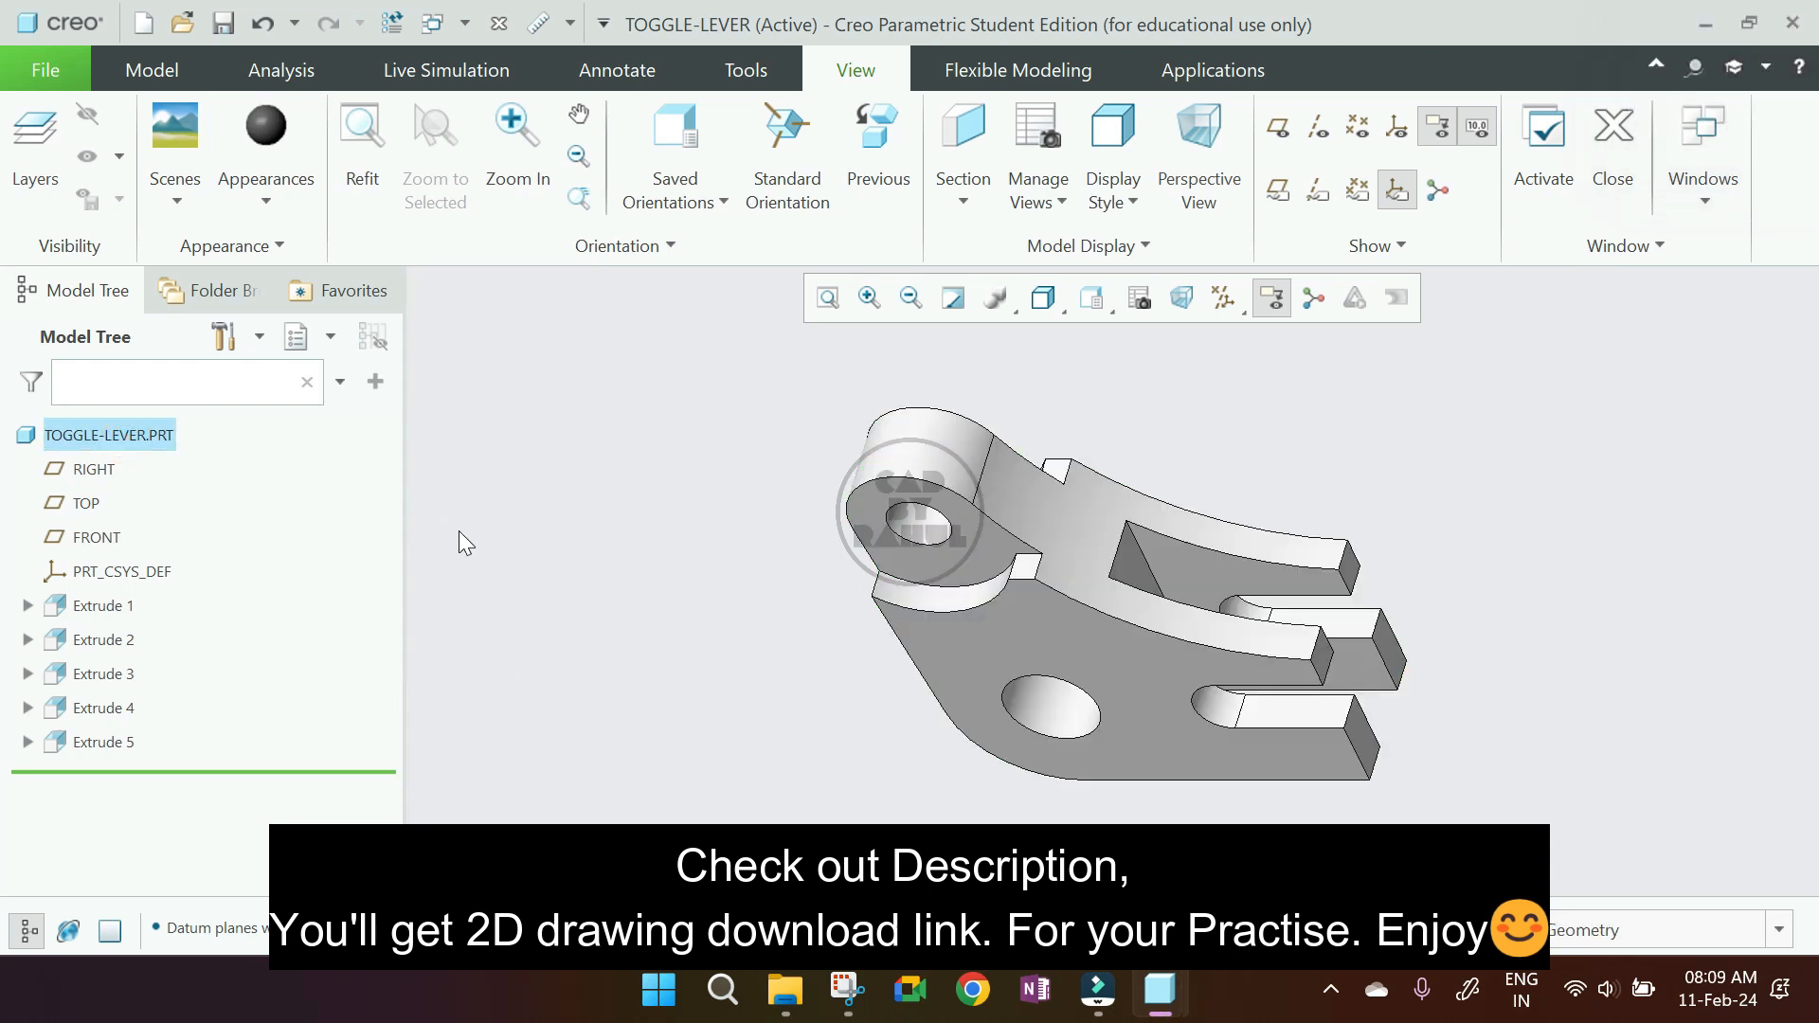
- Open Render Studio and frame the complete lever at an angle in the real-time rendering
left_click(1192, 82)
left_click(942, 174)
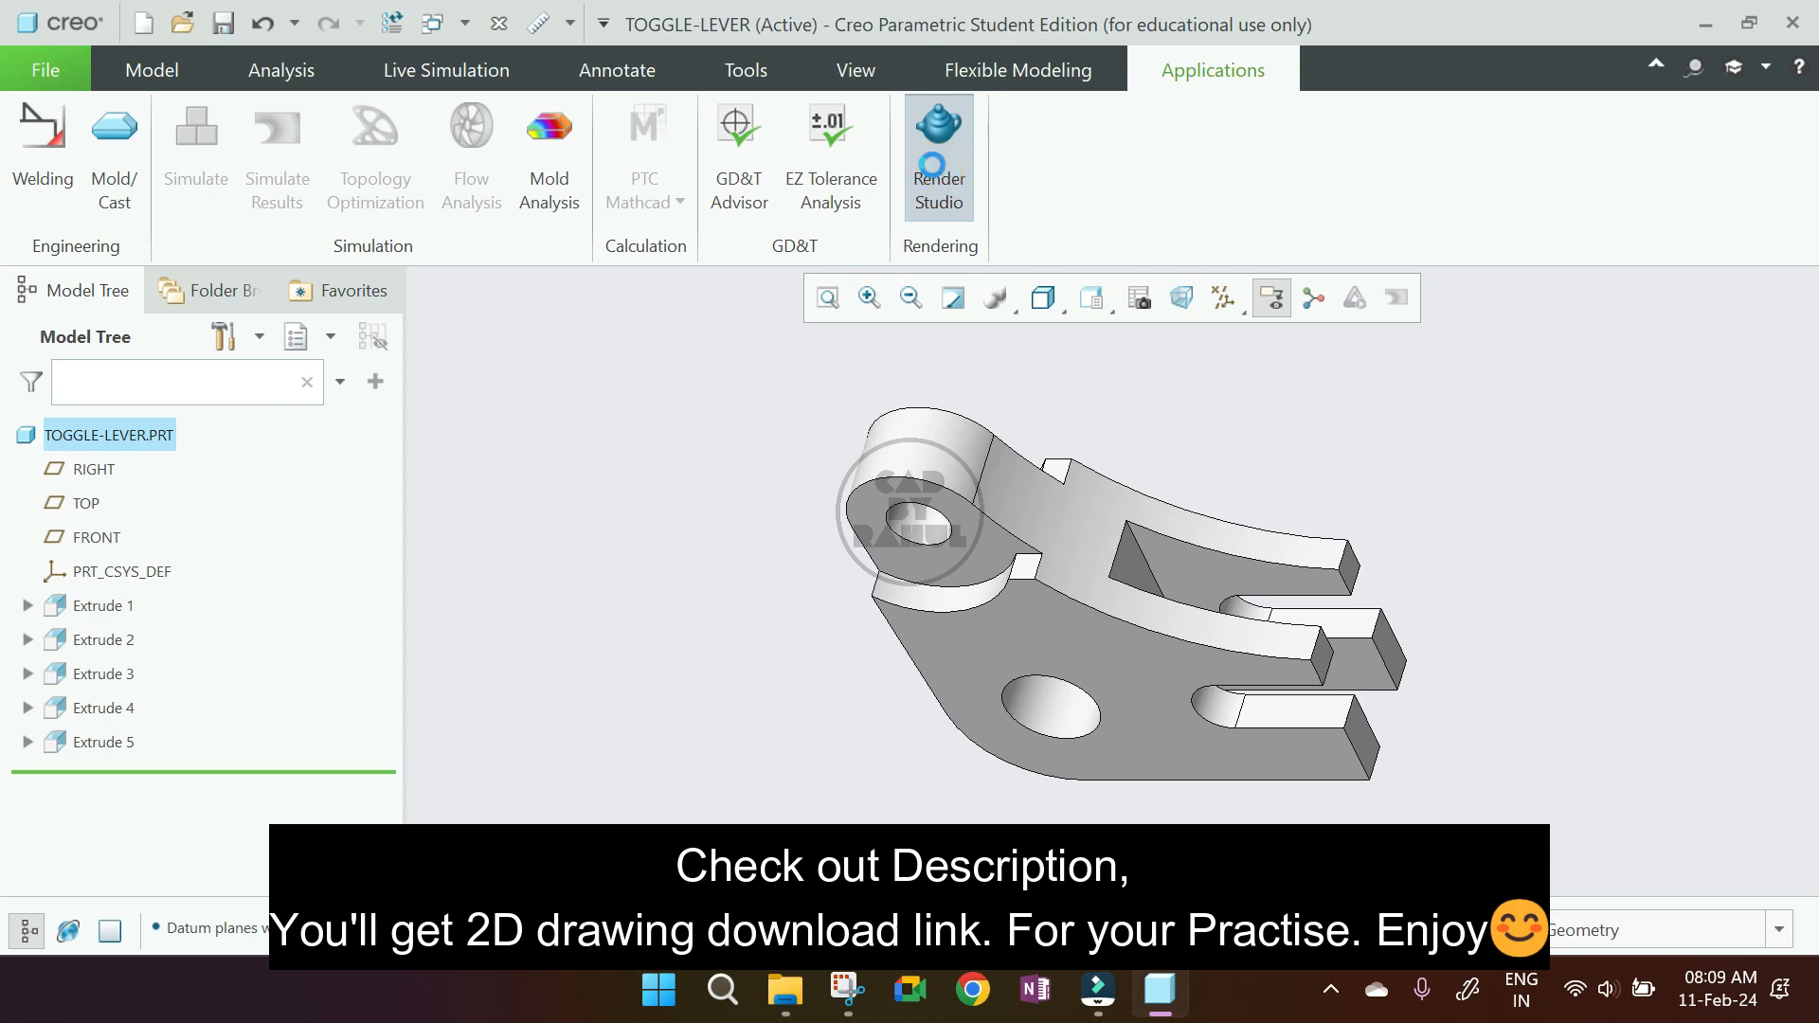
middle_click_drag(925, 431, 888, 413)
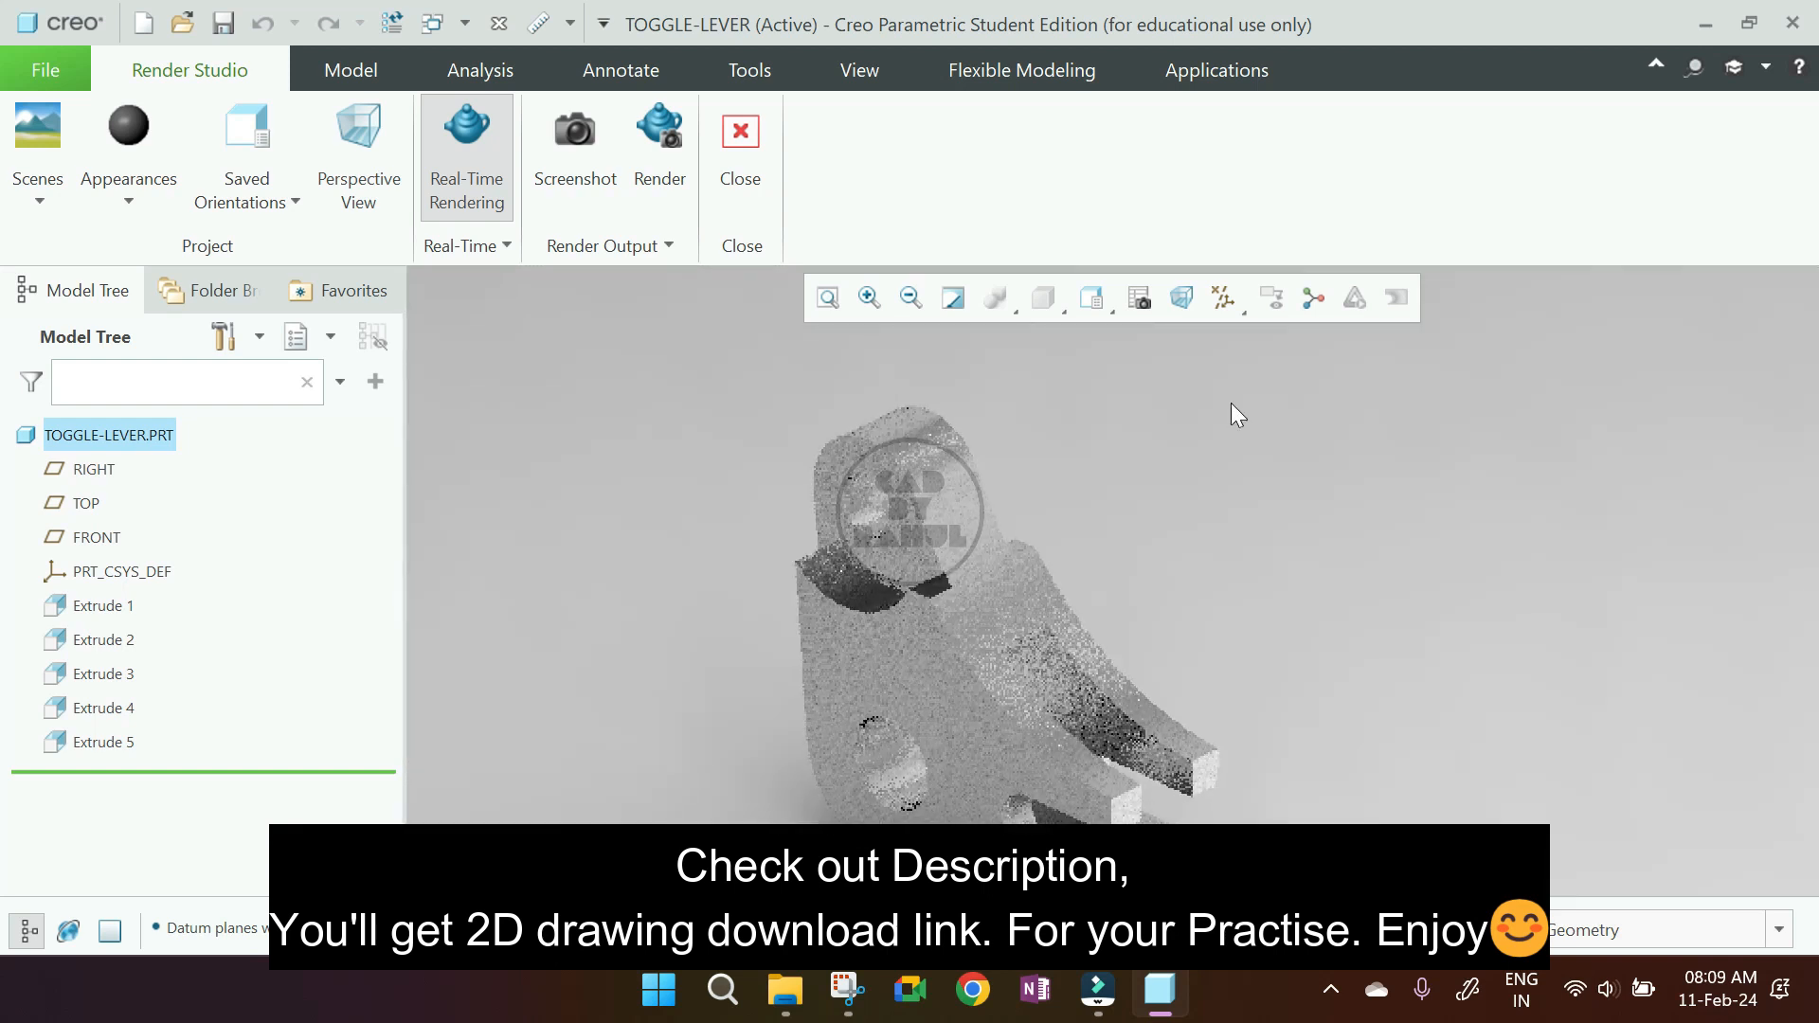
scroll(1231, 402, "up", 4)
scroll(1185, 453, "down", 3)
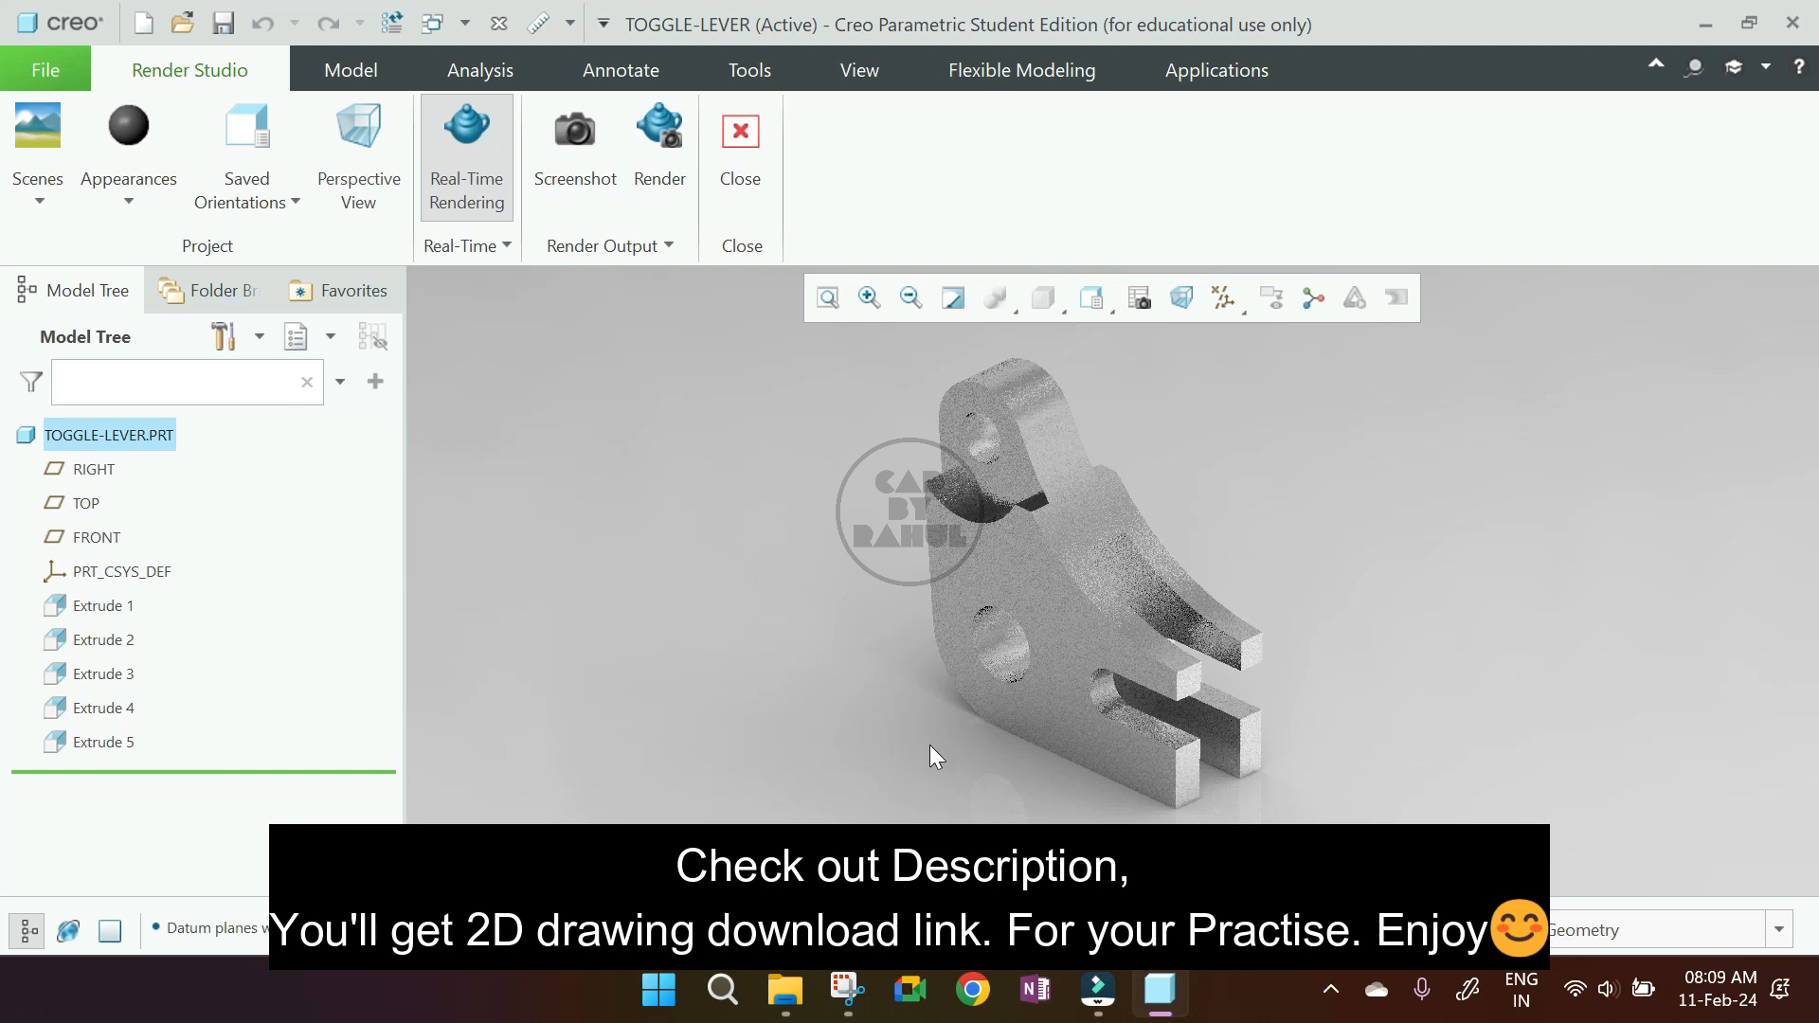
- Compare the rendered lever with the reference drawing, viewing it from a similar front angle
left_click(846, 990)
left_click(846, 992)
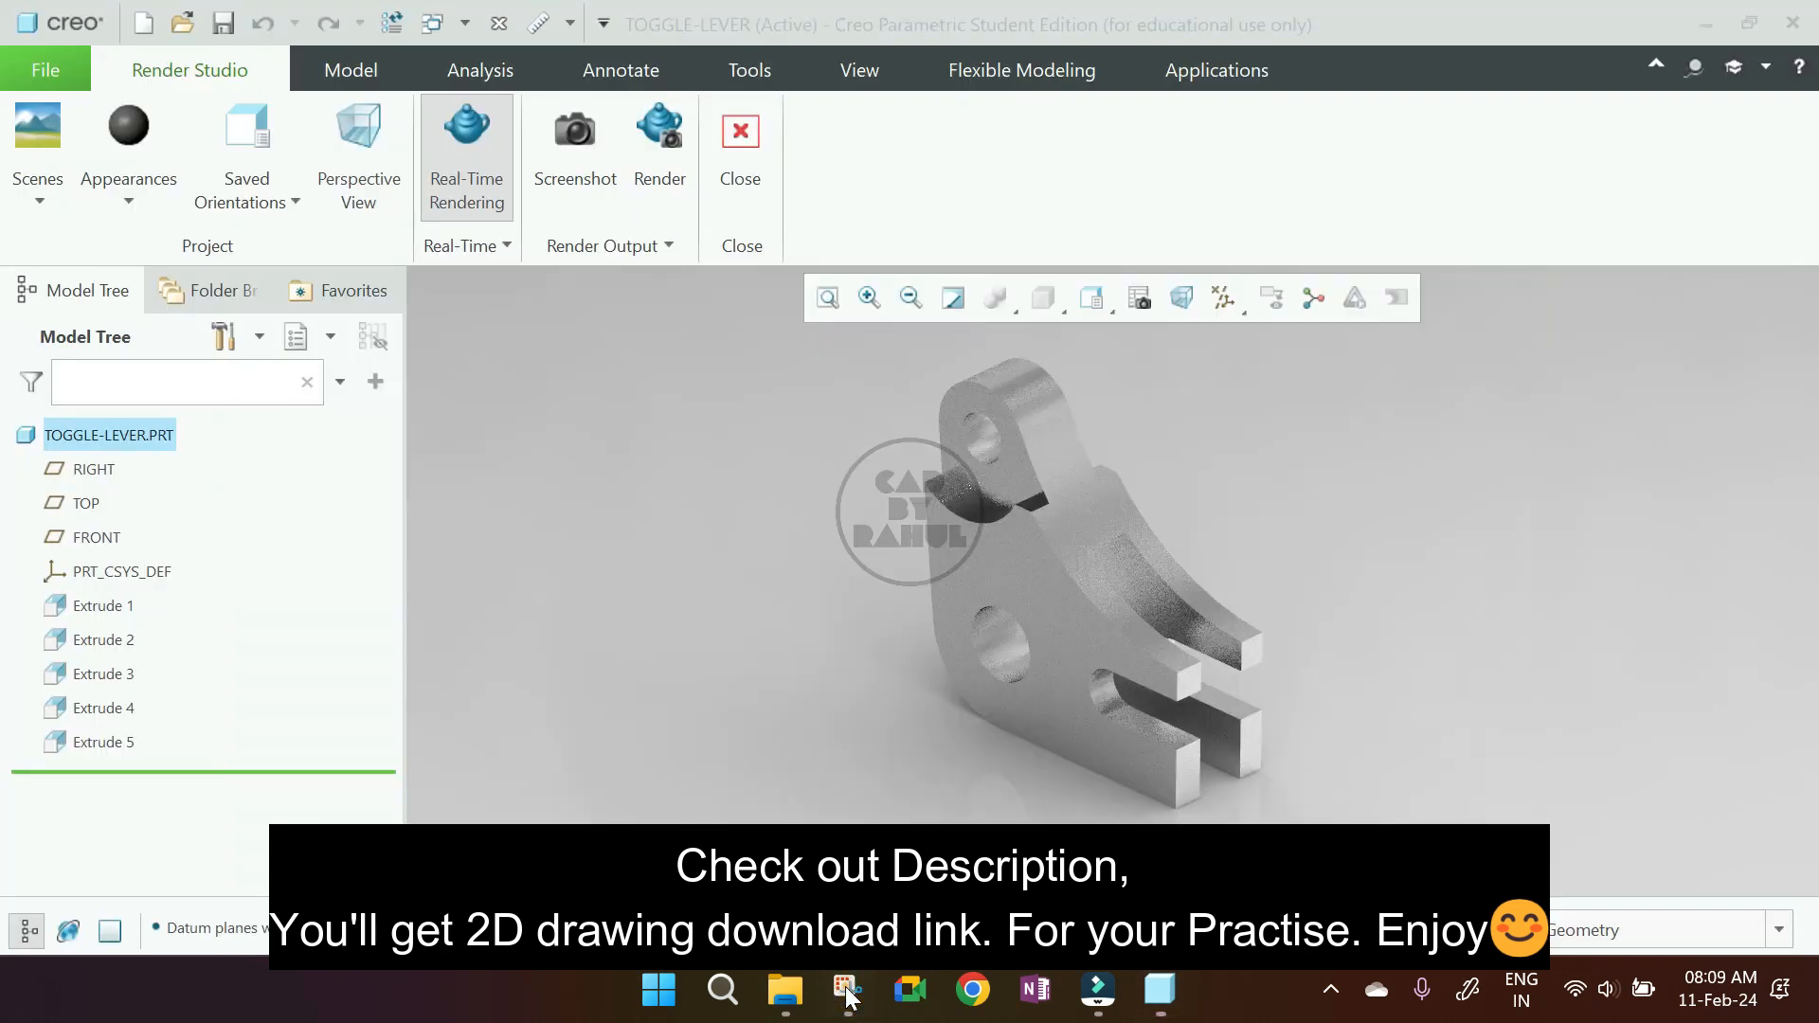
left_click(846, 990)
left_click(846, 990)
middle_click_drag(1031, 756, 1069, 737)
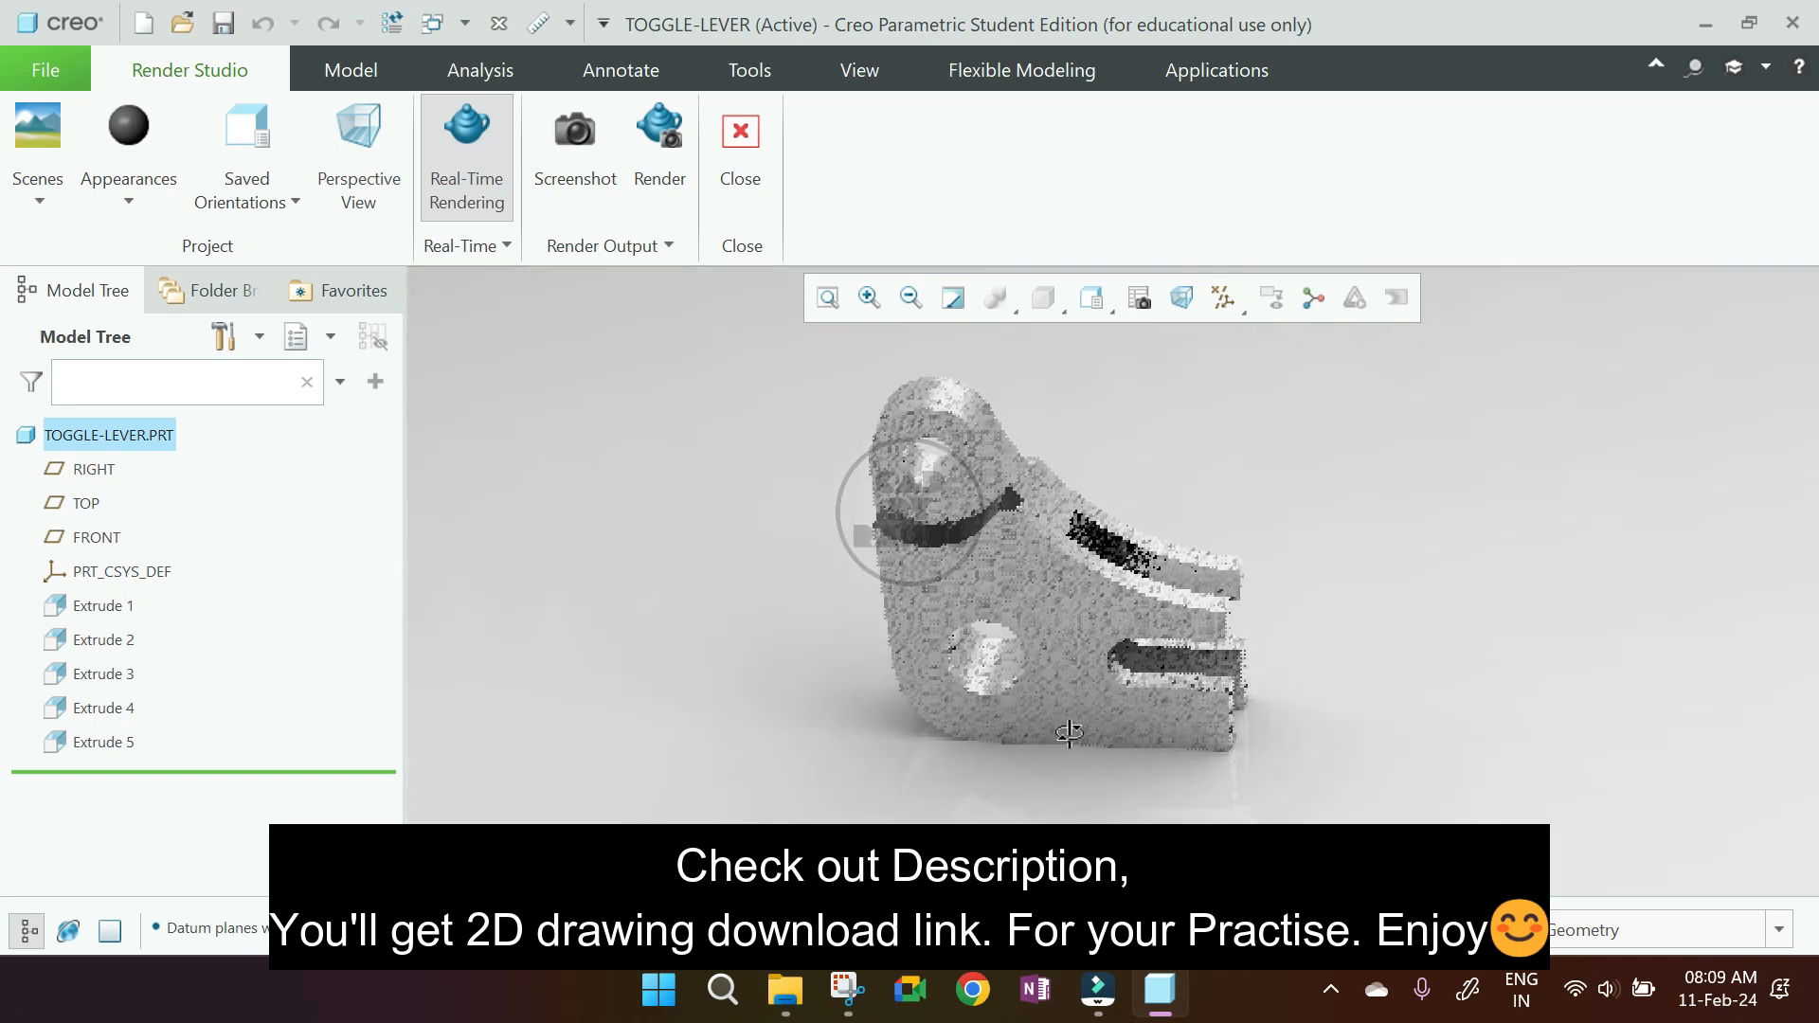